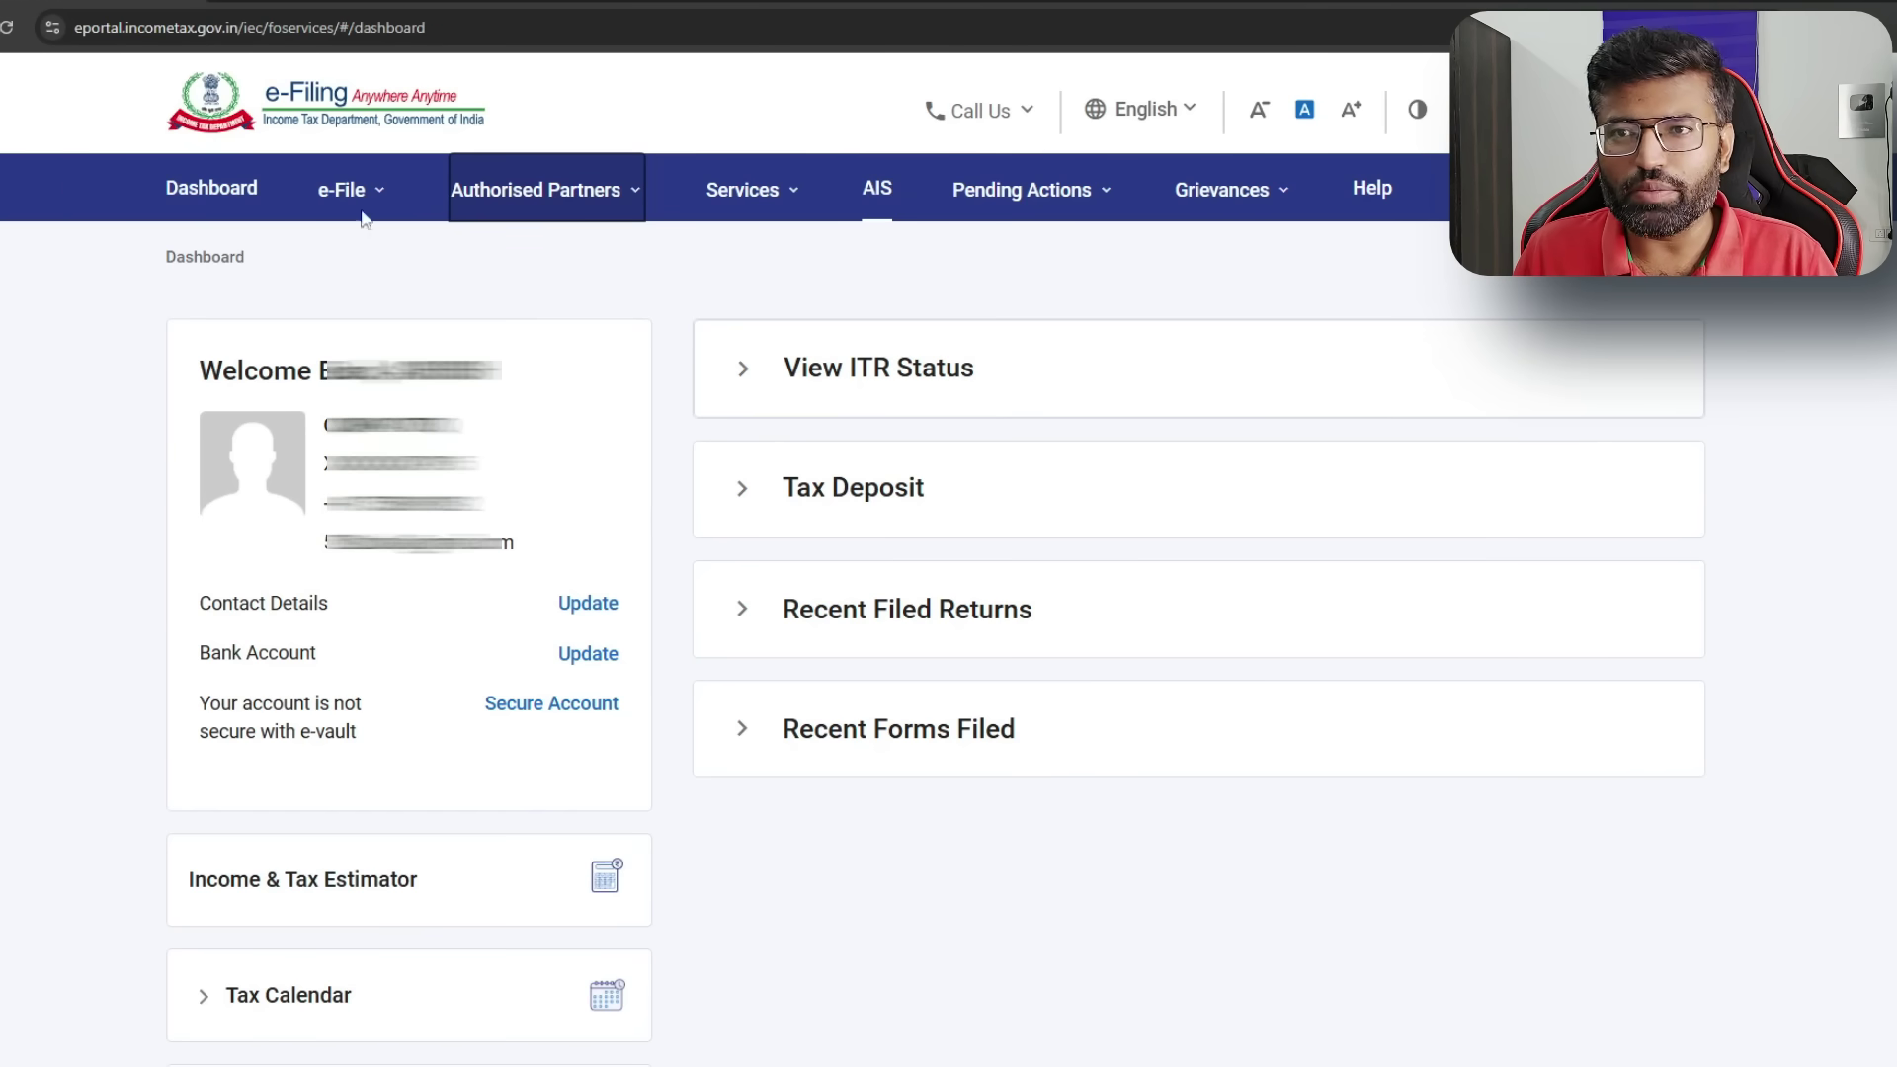
# - Glance at Pending Actions, then open View Form 26AS from e-File > Income Tax Returns
pyautogui.click(1017, 188)
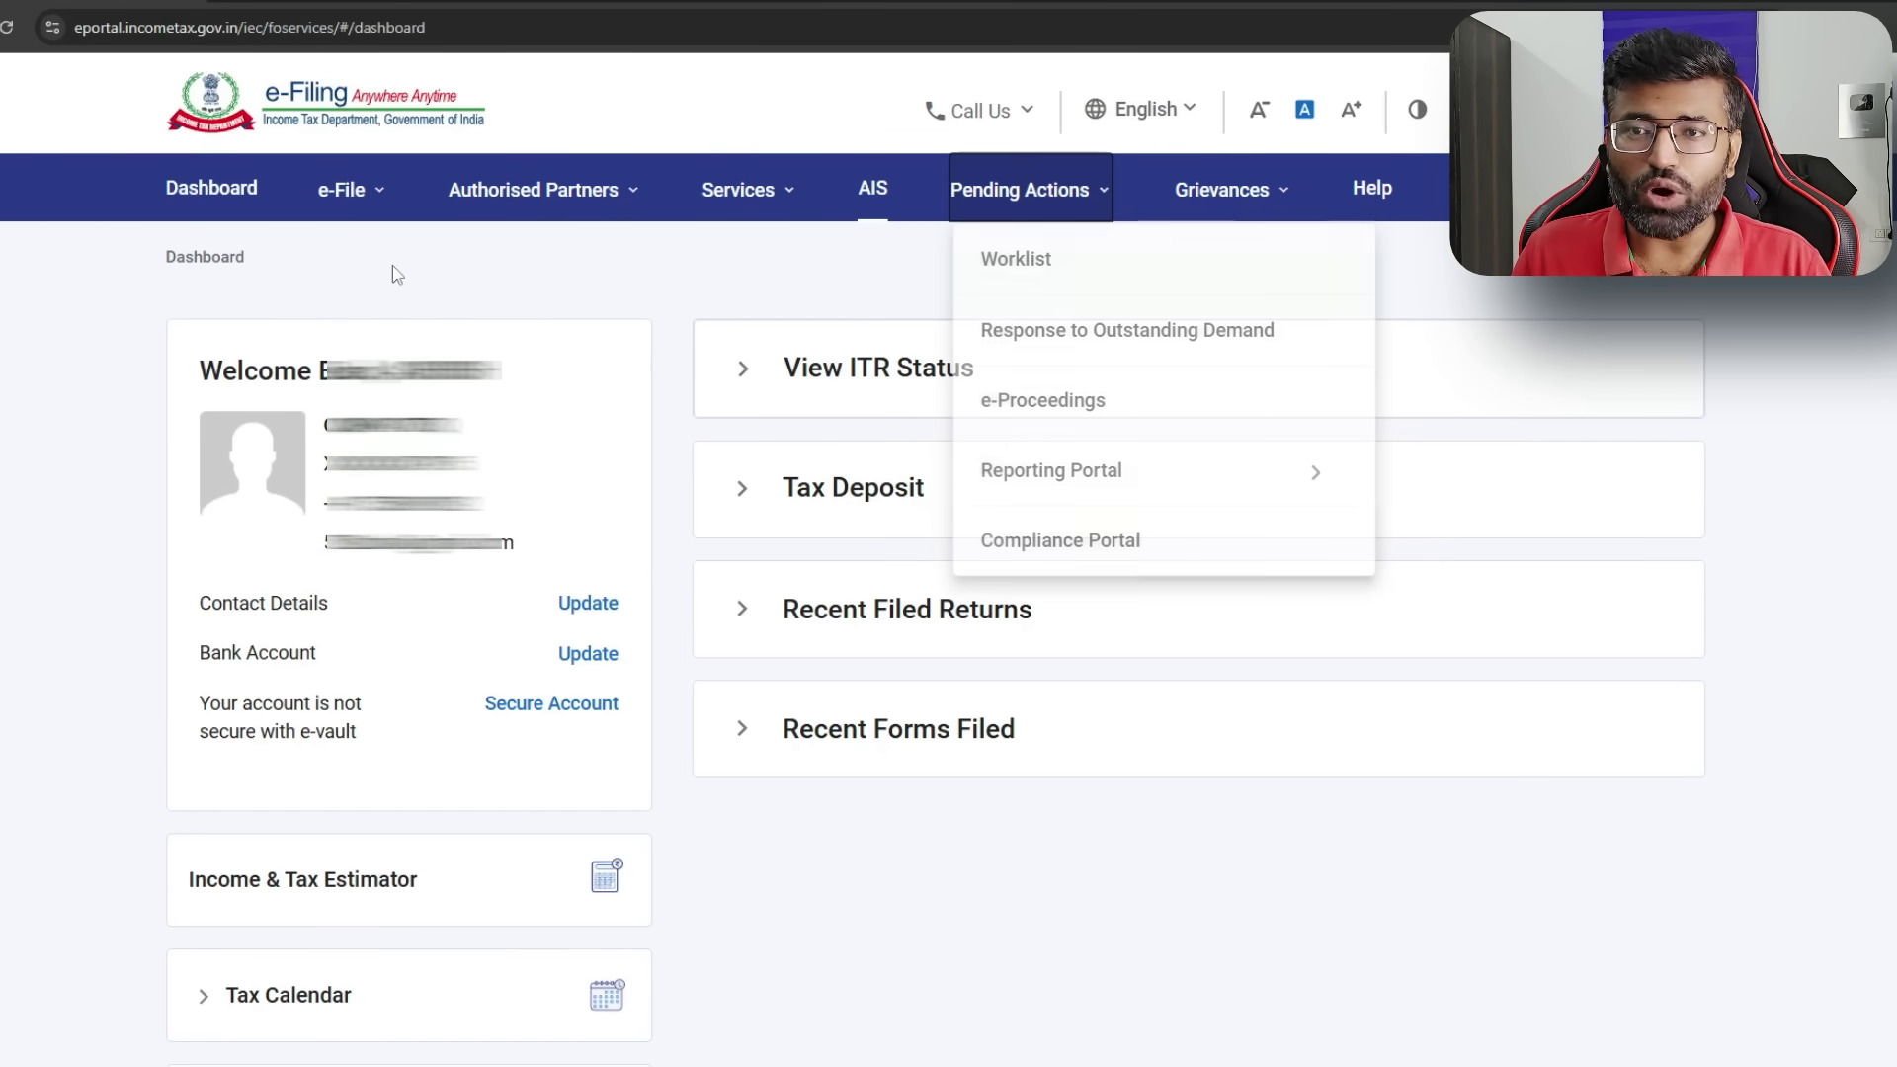
pyautogui.press('Escape')
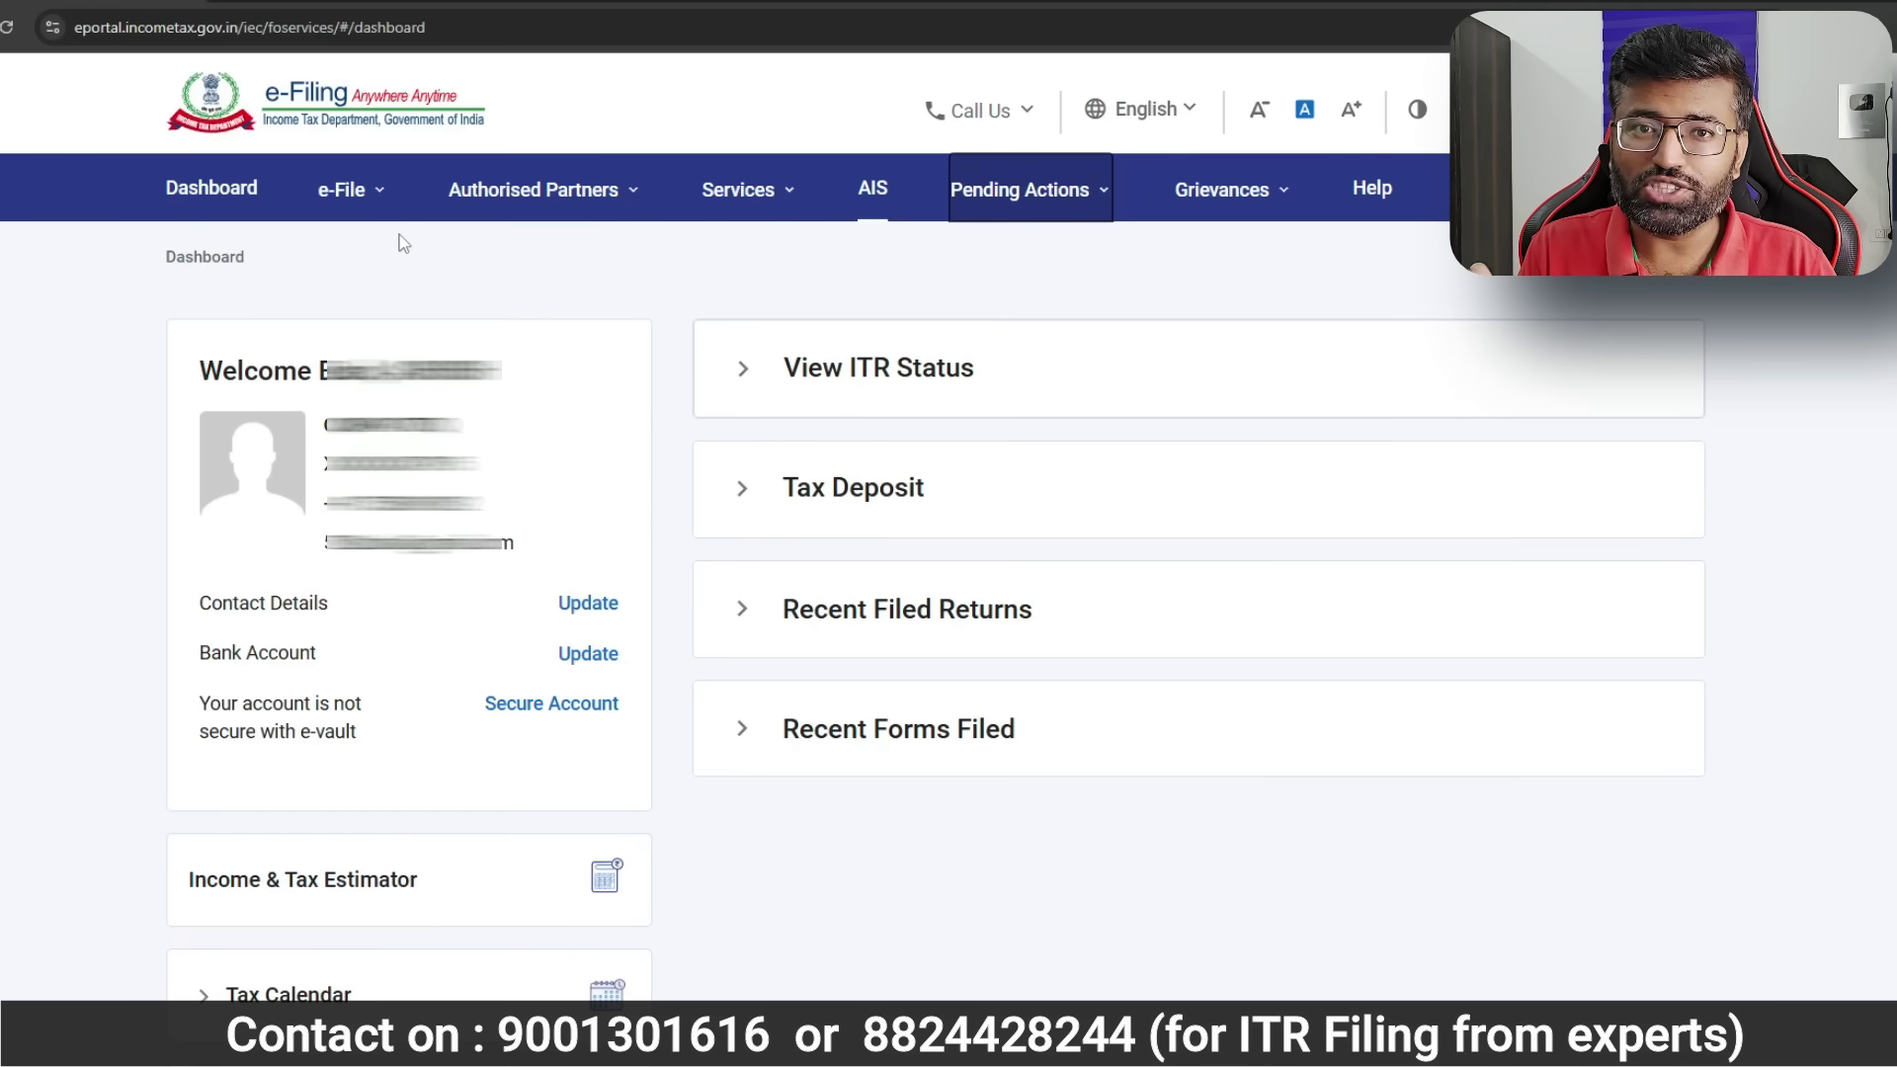
pyautogui.click(346, 190)
pyautogui.moveTo(415, 276)
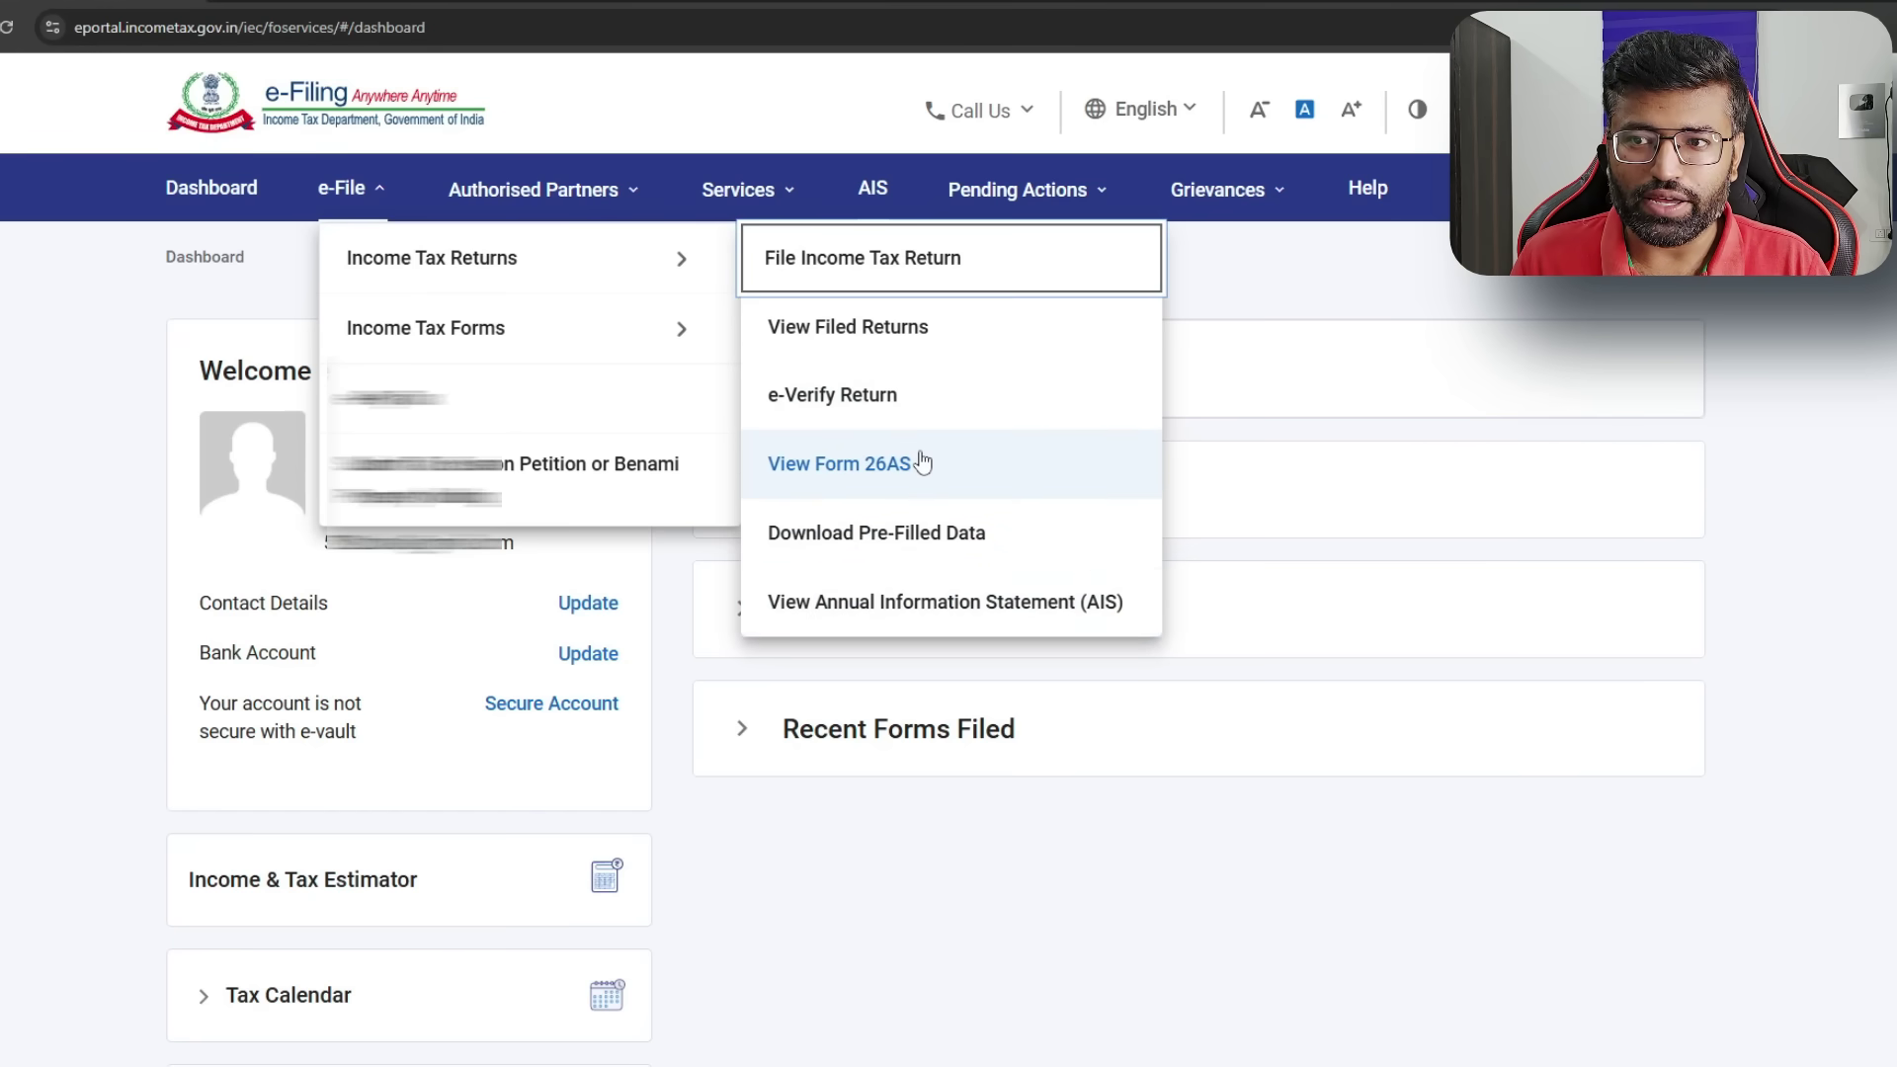
pyautogui.click(348, 188)
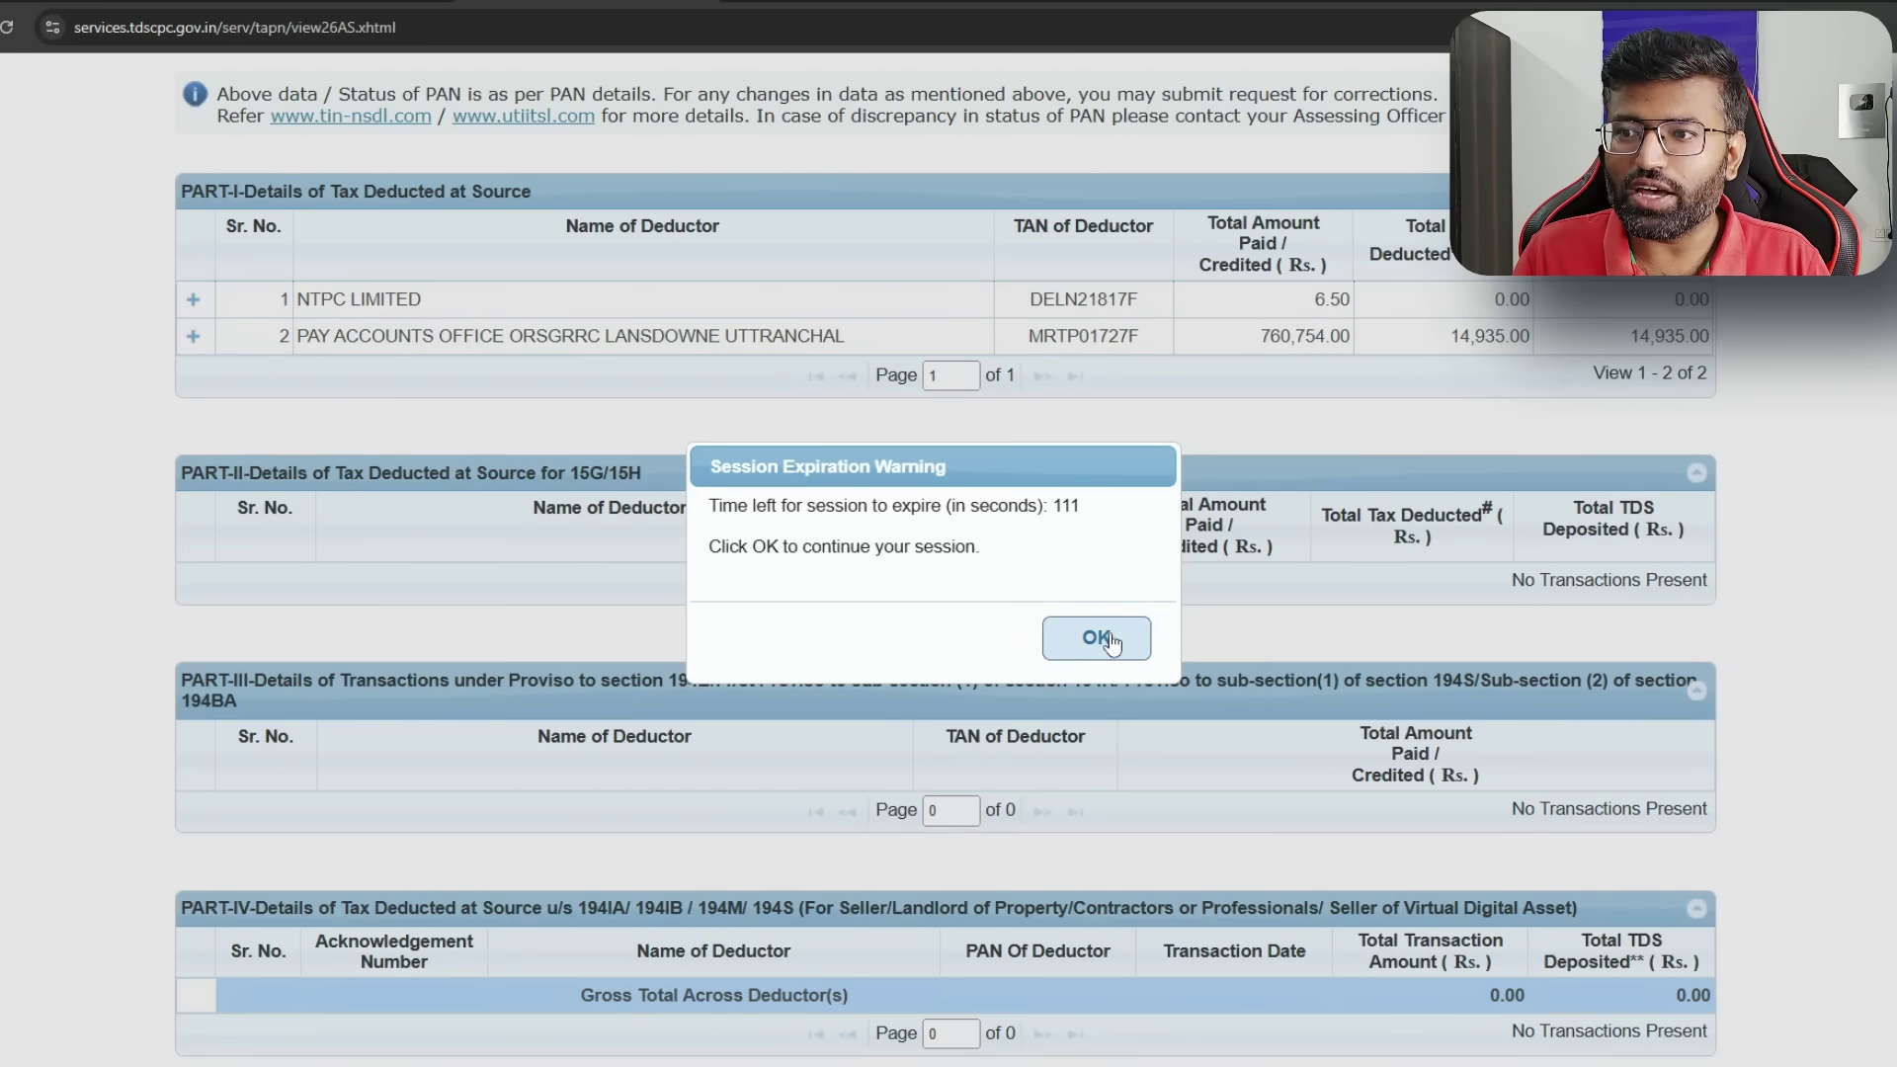
# - Dismiss the session expiration warning after reviewing the AIS income summary
pyautogui.click(1112, 642)
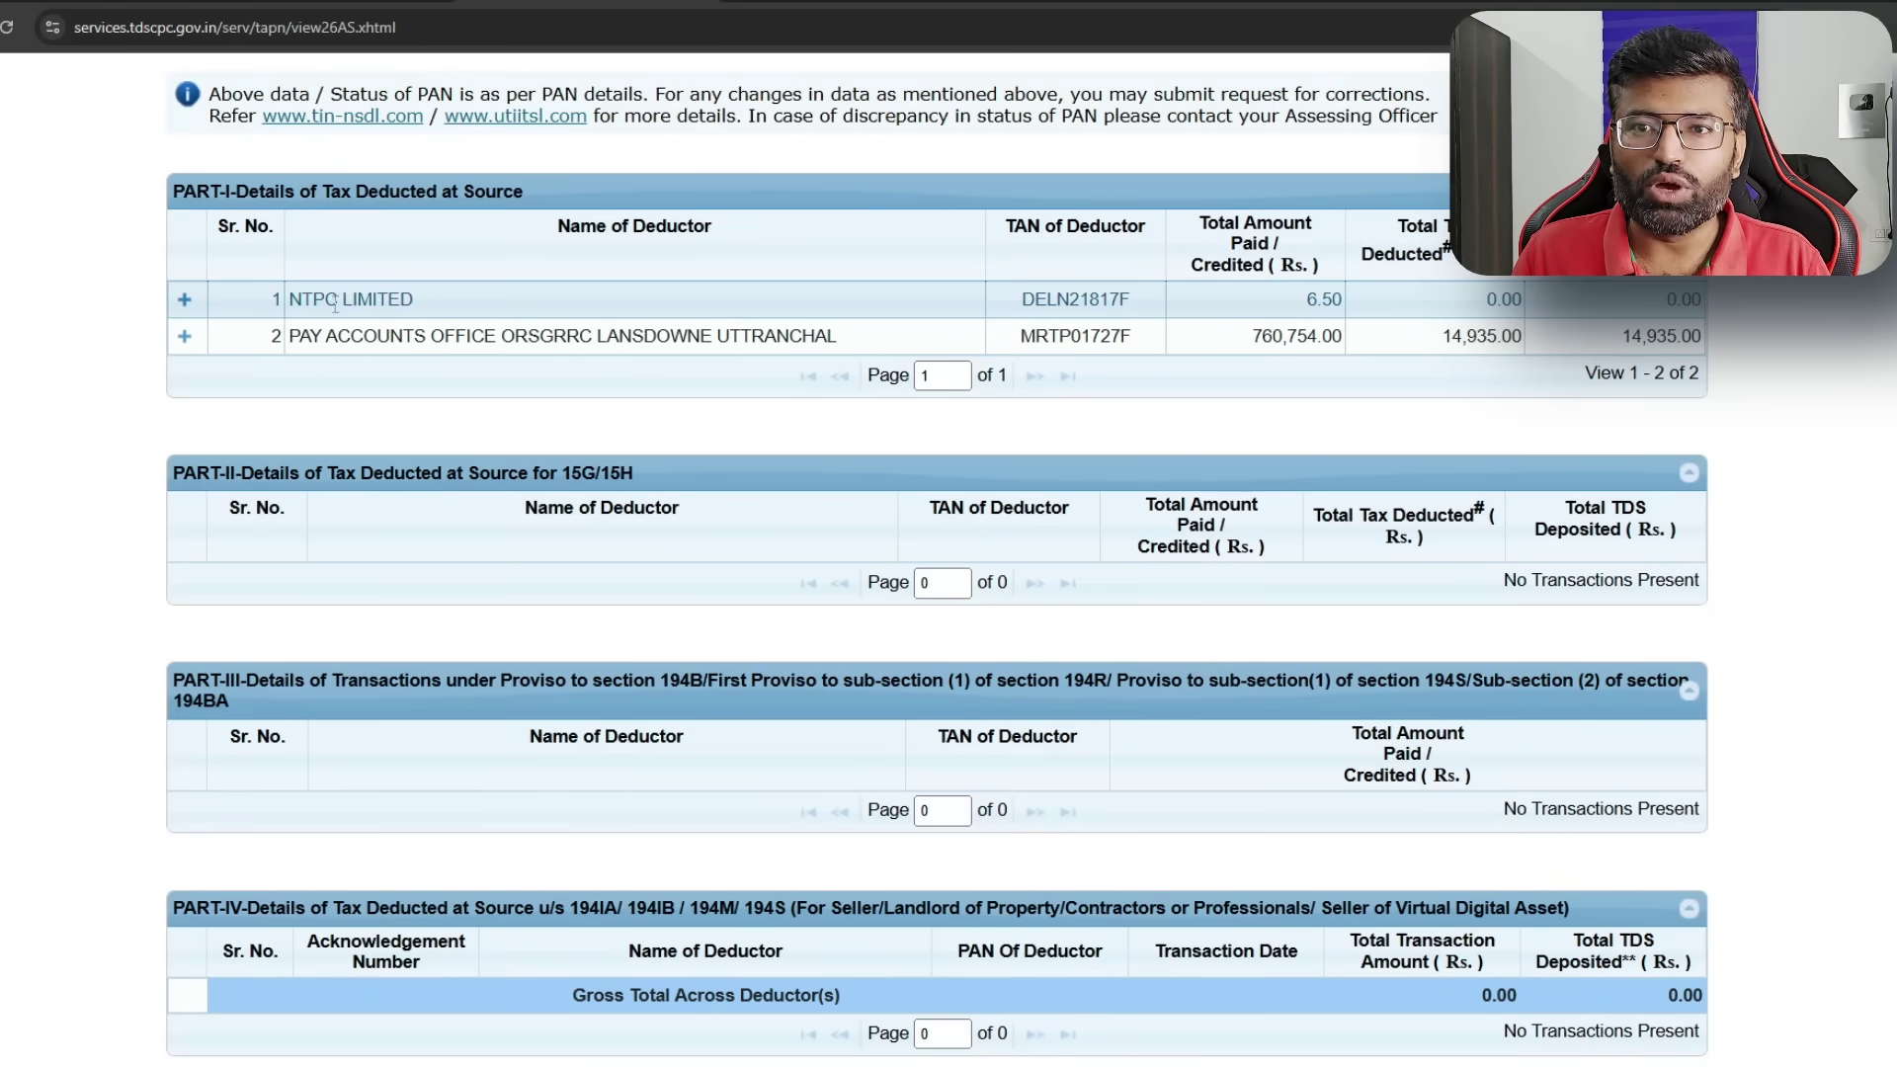
# - Expand and collapse the NTPC LIMITED transaction details in Form 26AS Part I
pyautogui.click(185, 299)
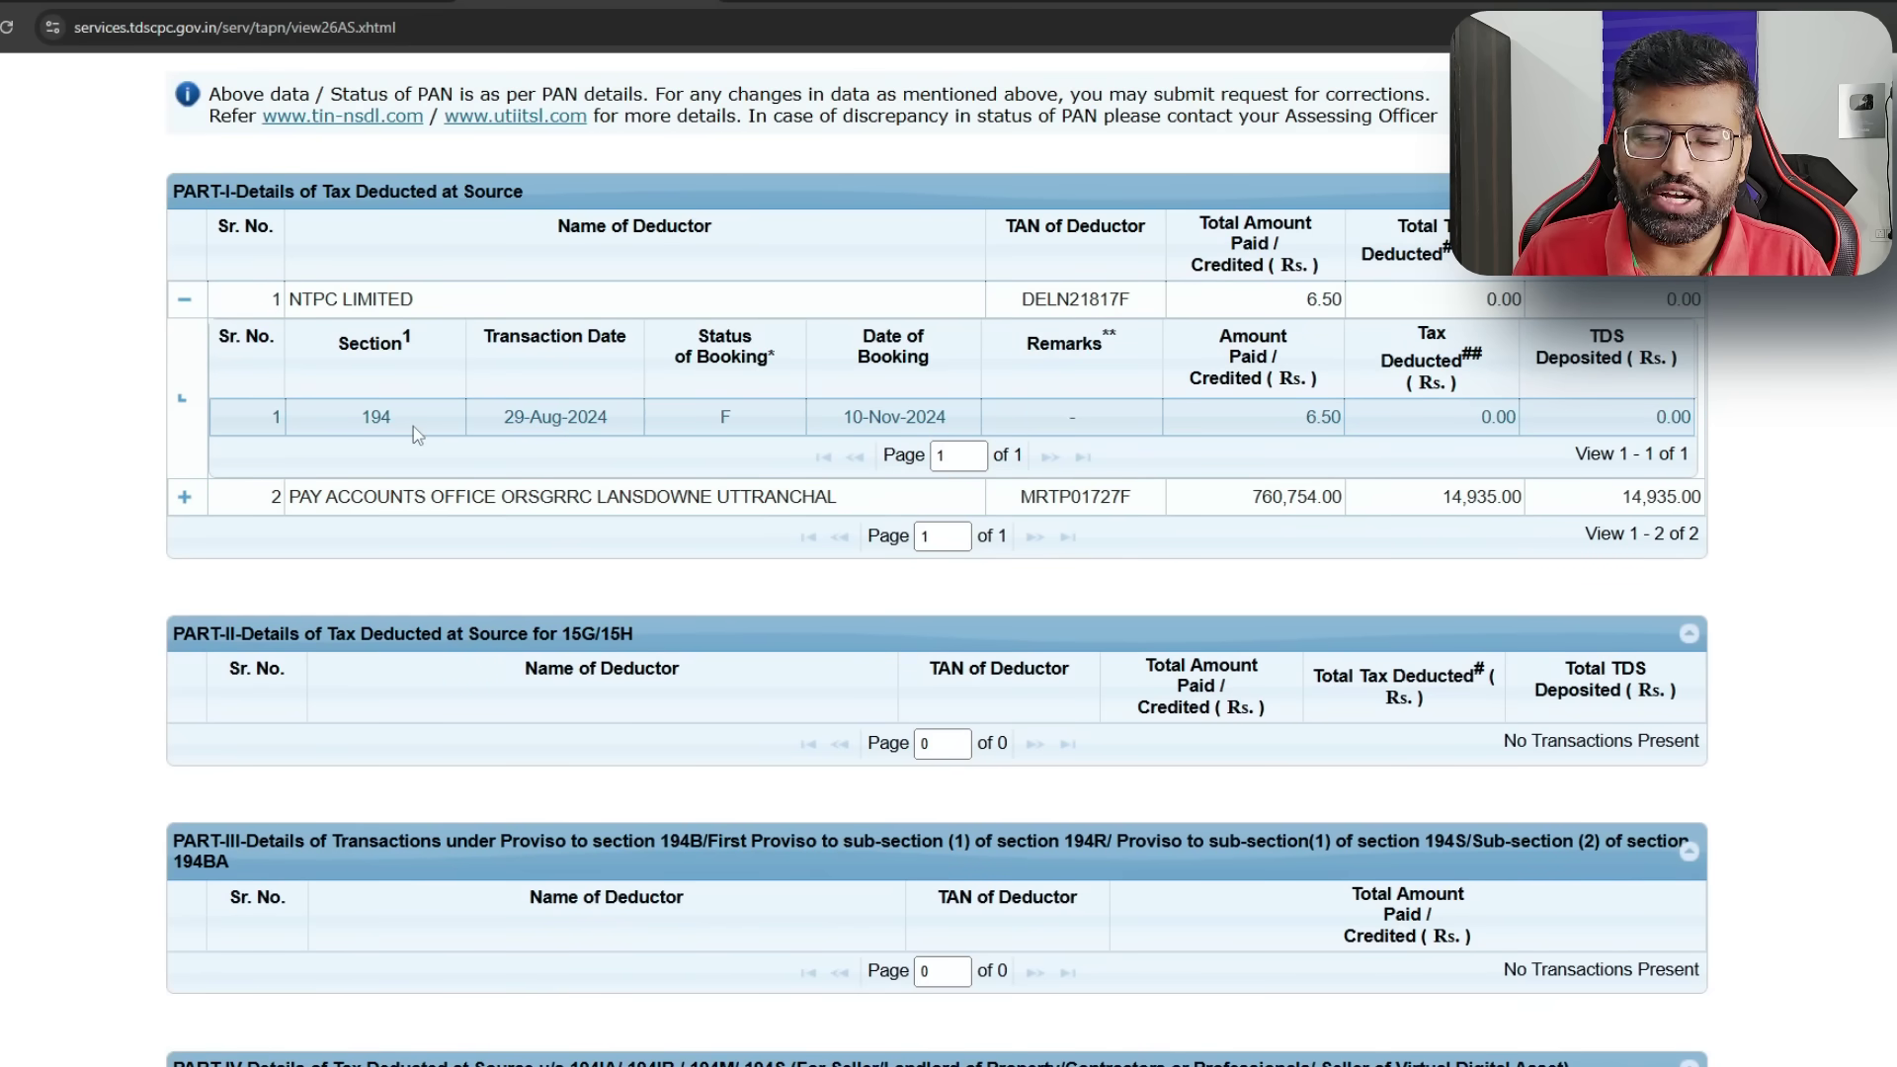
pyautogui.click(184, 300)
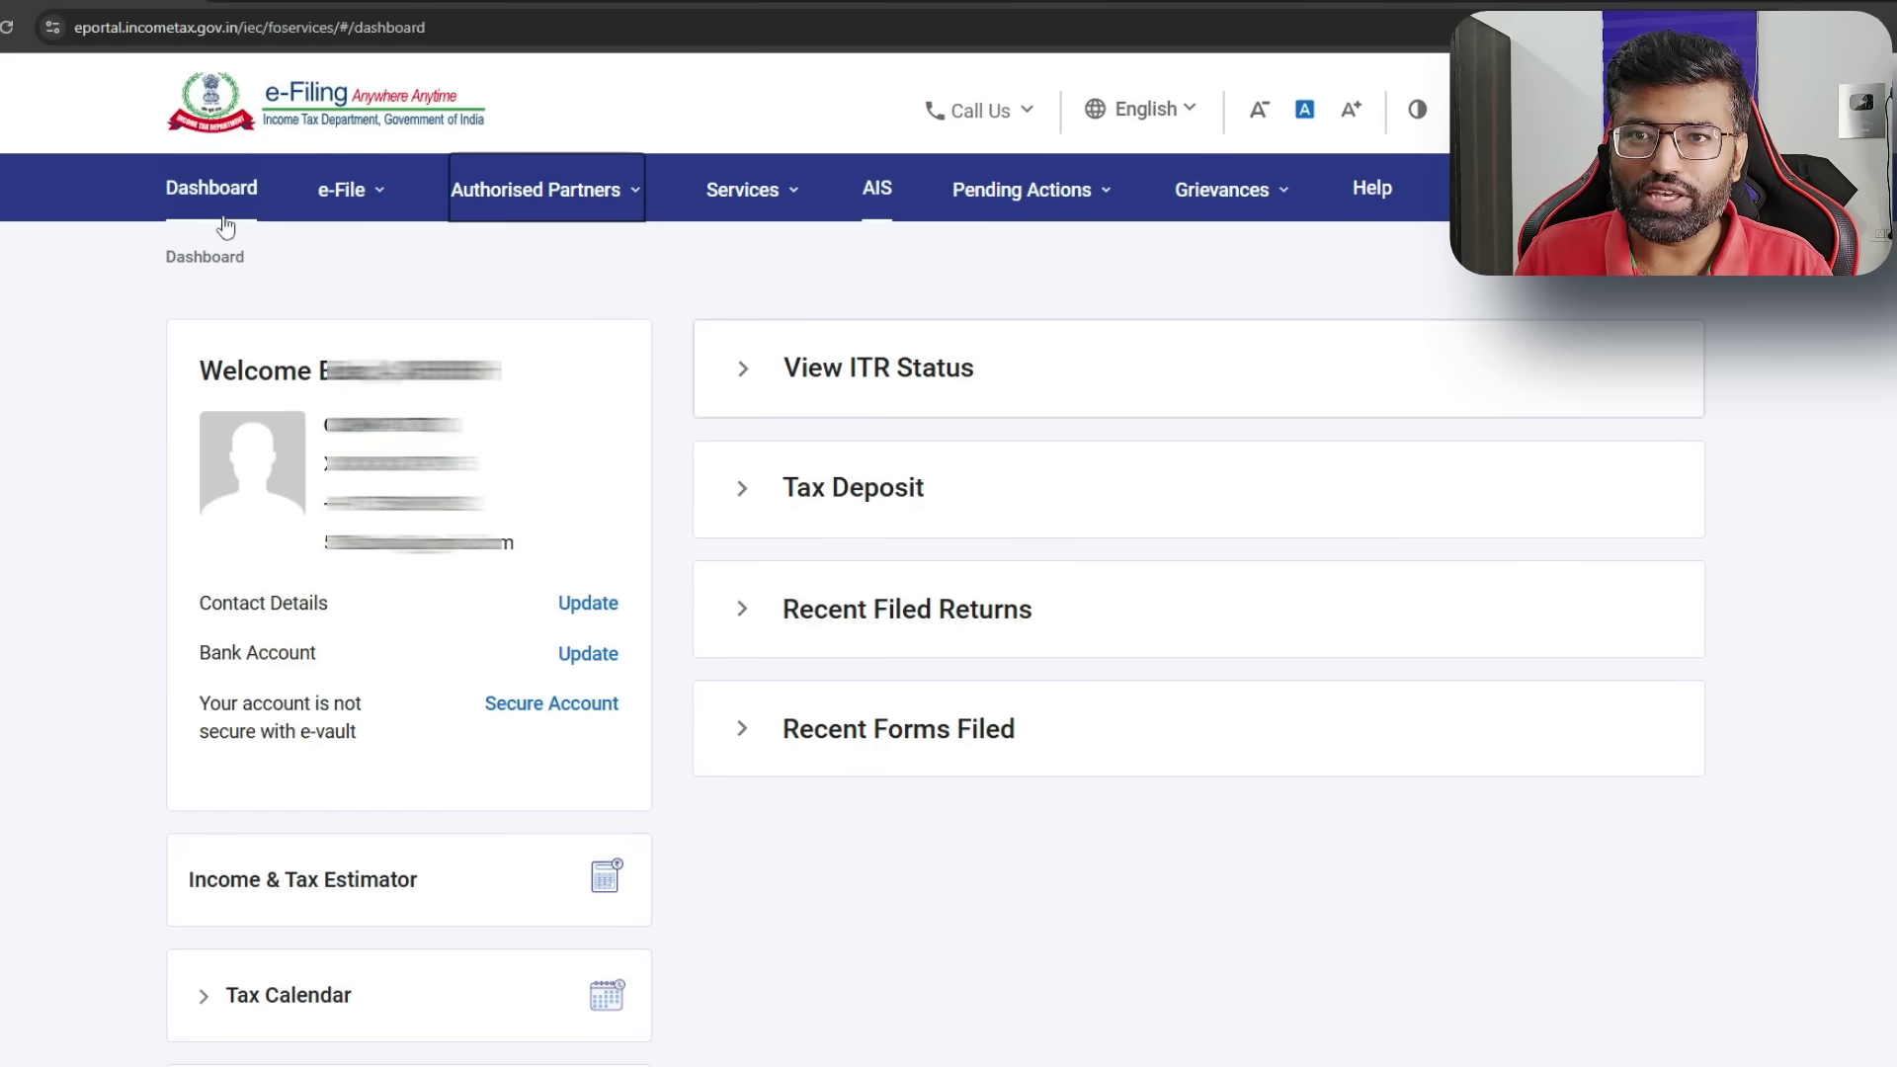
# - Start filing an income tax return for assessment year 2025-26 in online mode
pyautogui.click(342, 194)
pyautogui.moveTo(450, 267)
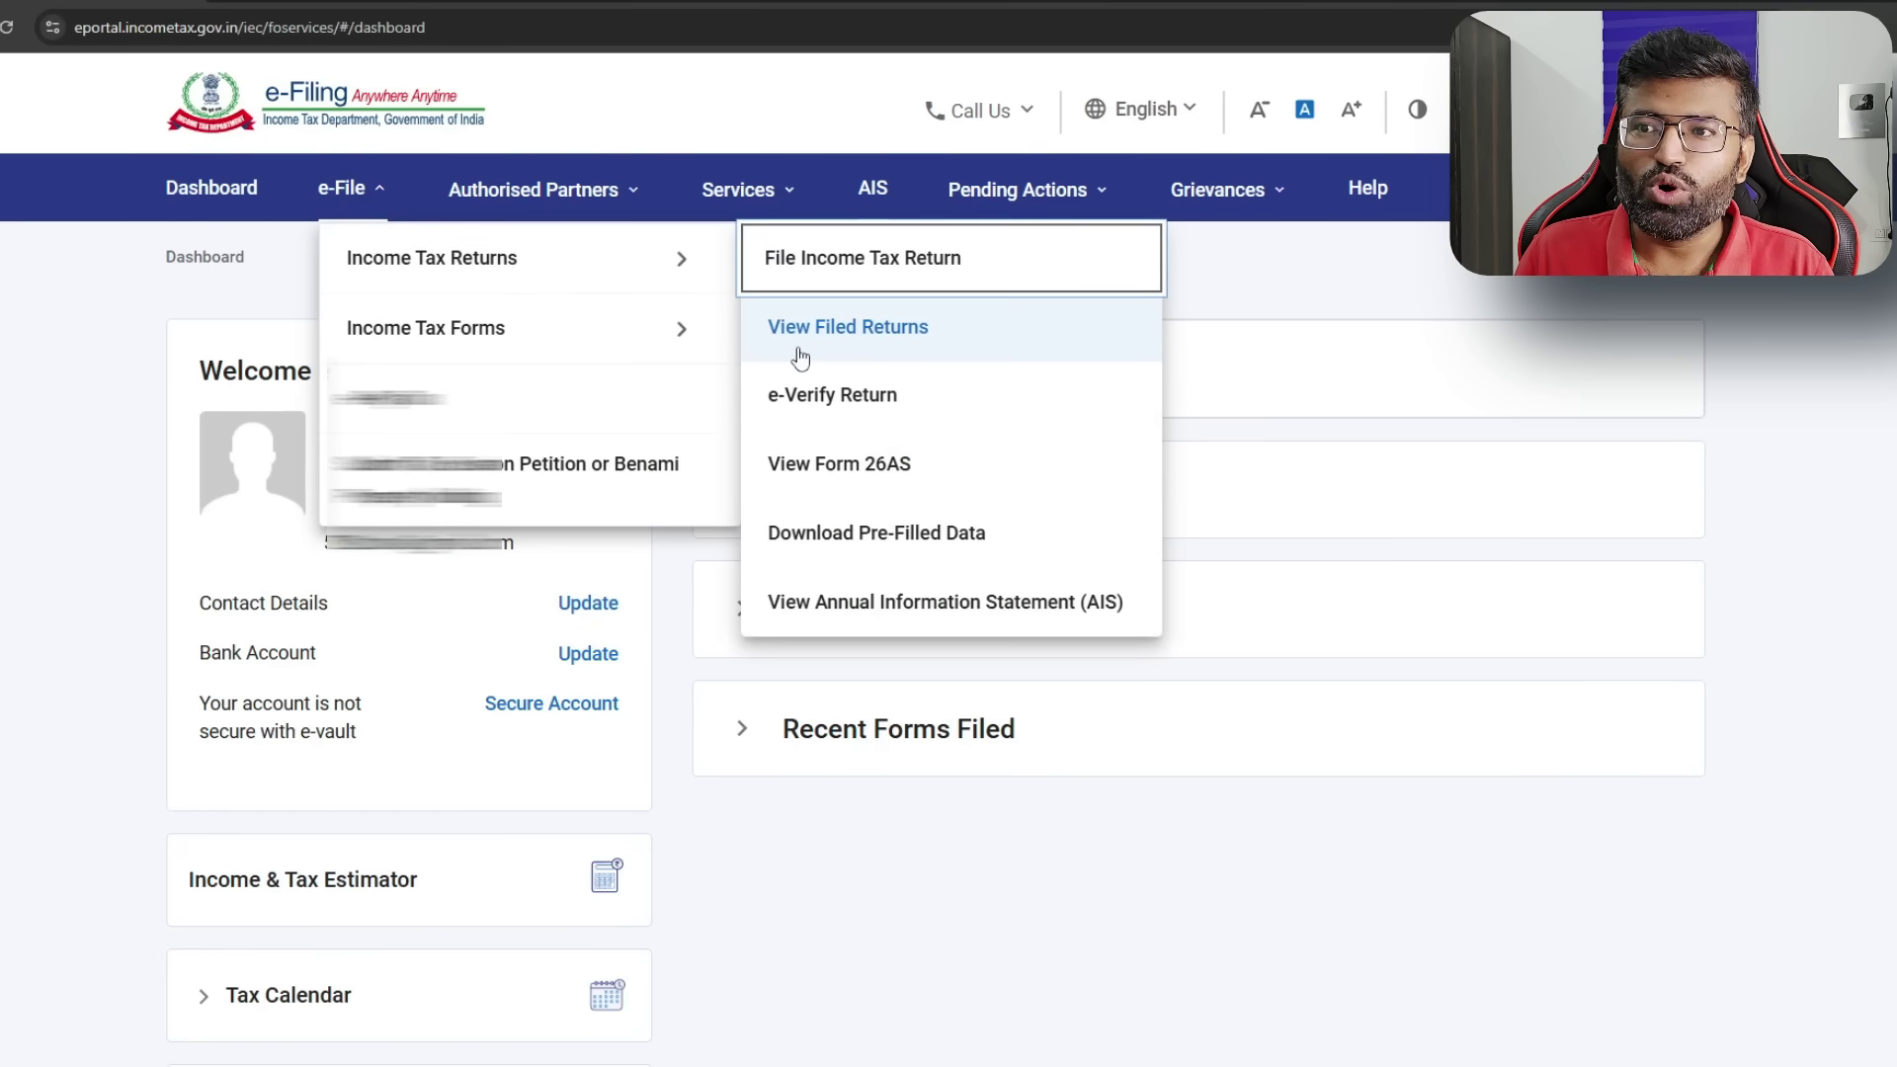
pyautogui.click(811, 259)
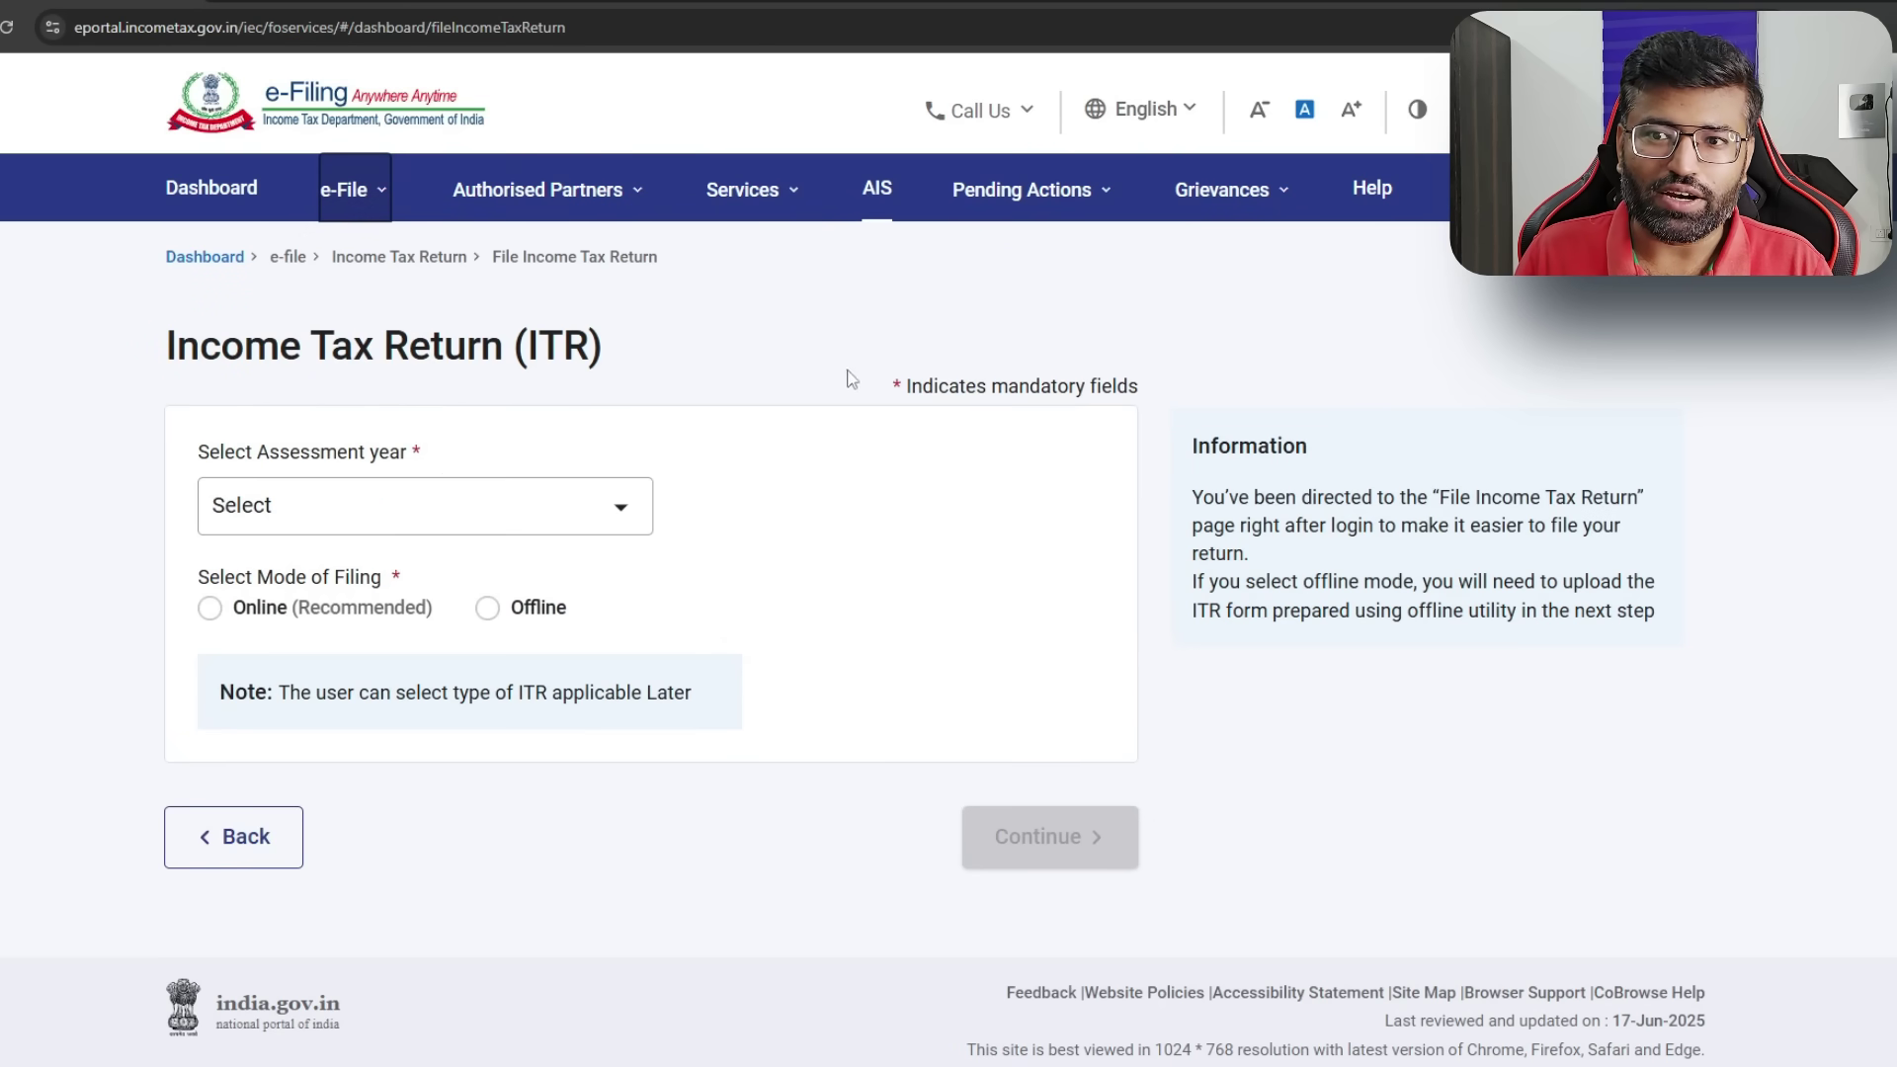
pyautogui.click(612, 534)
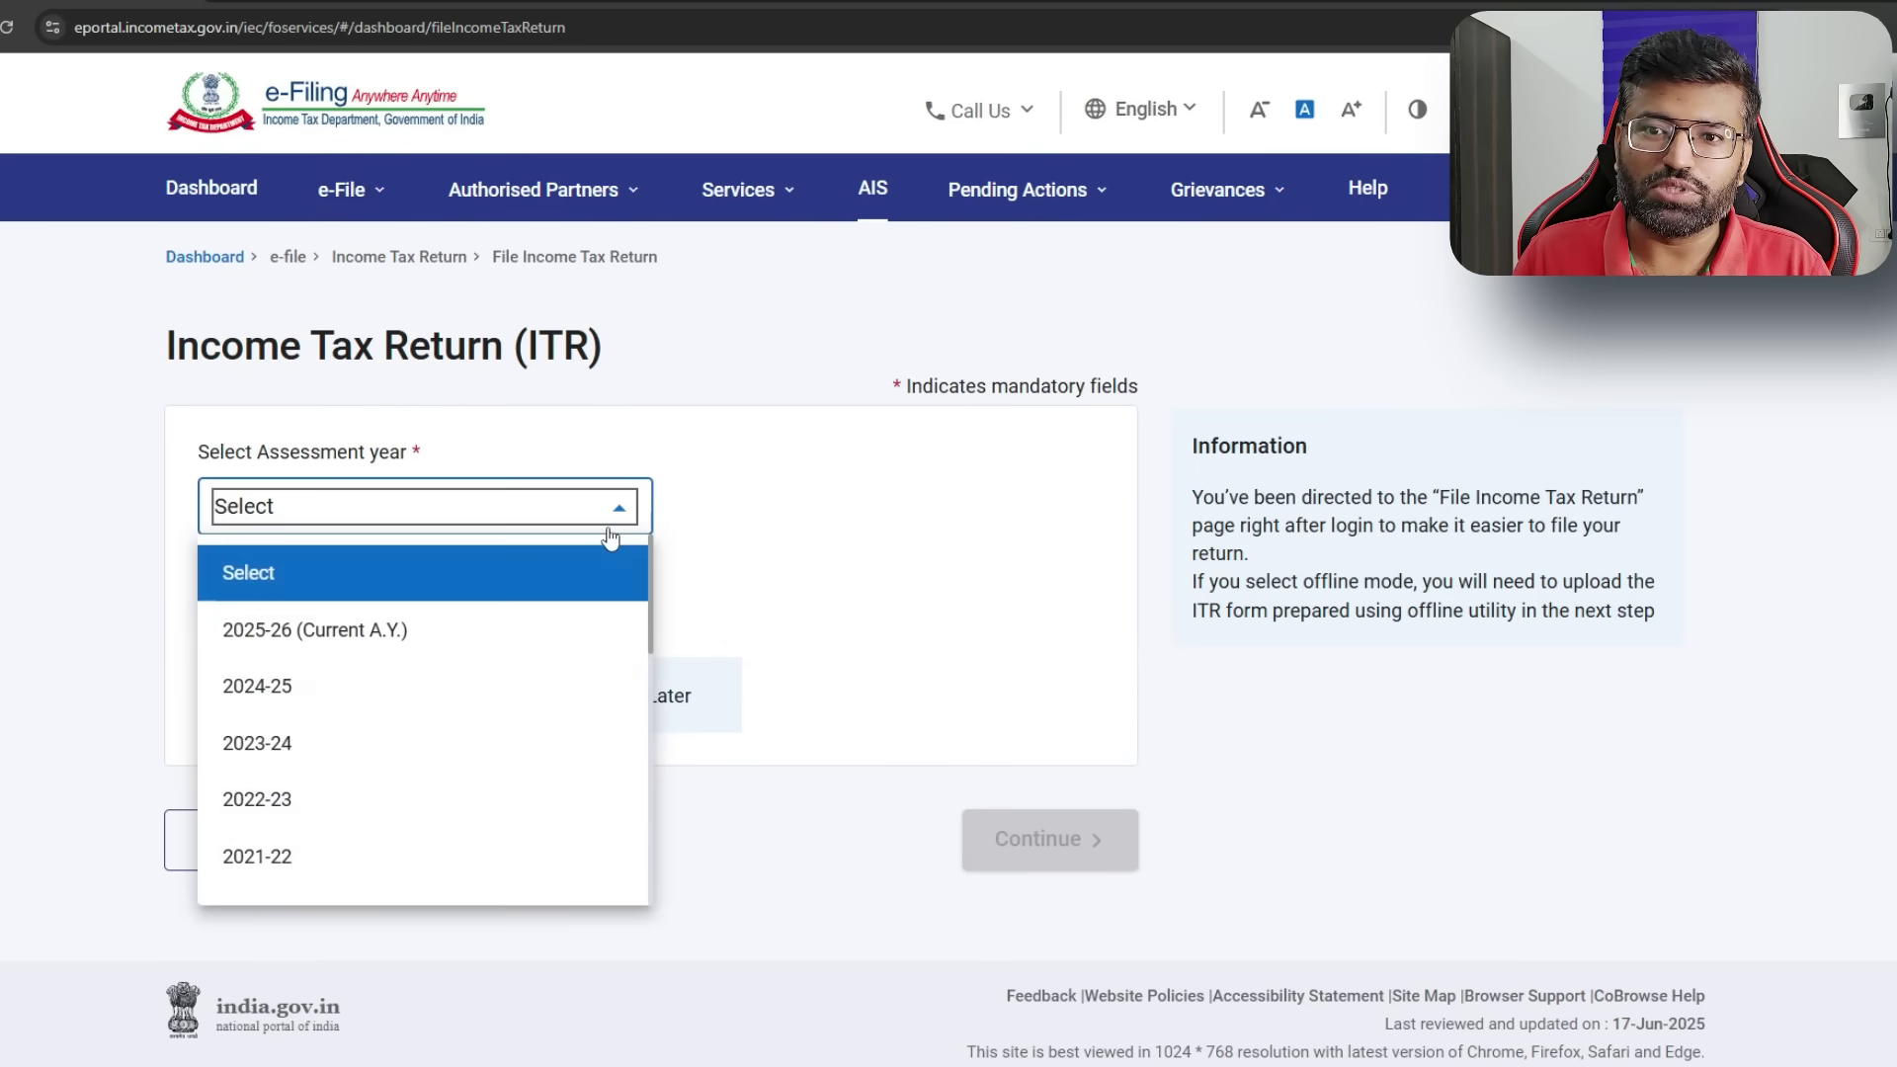
pyautogui.click(264, 642)
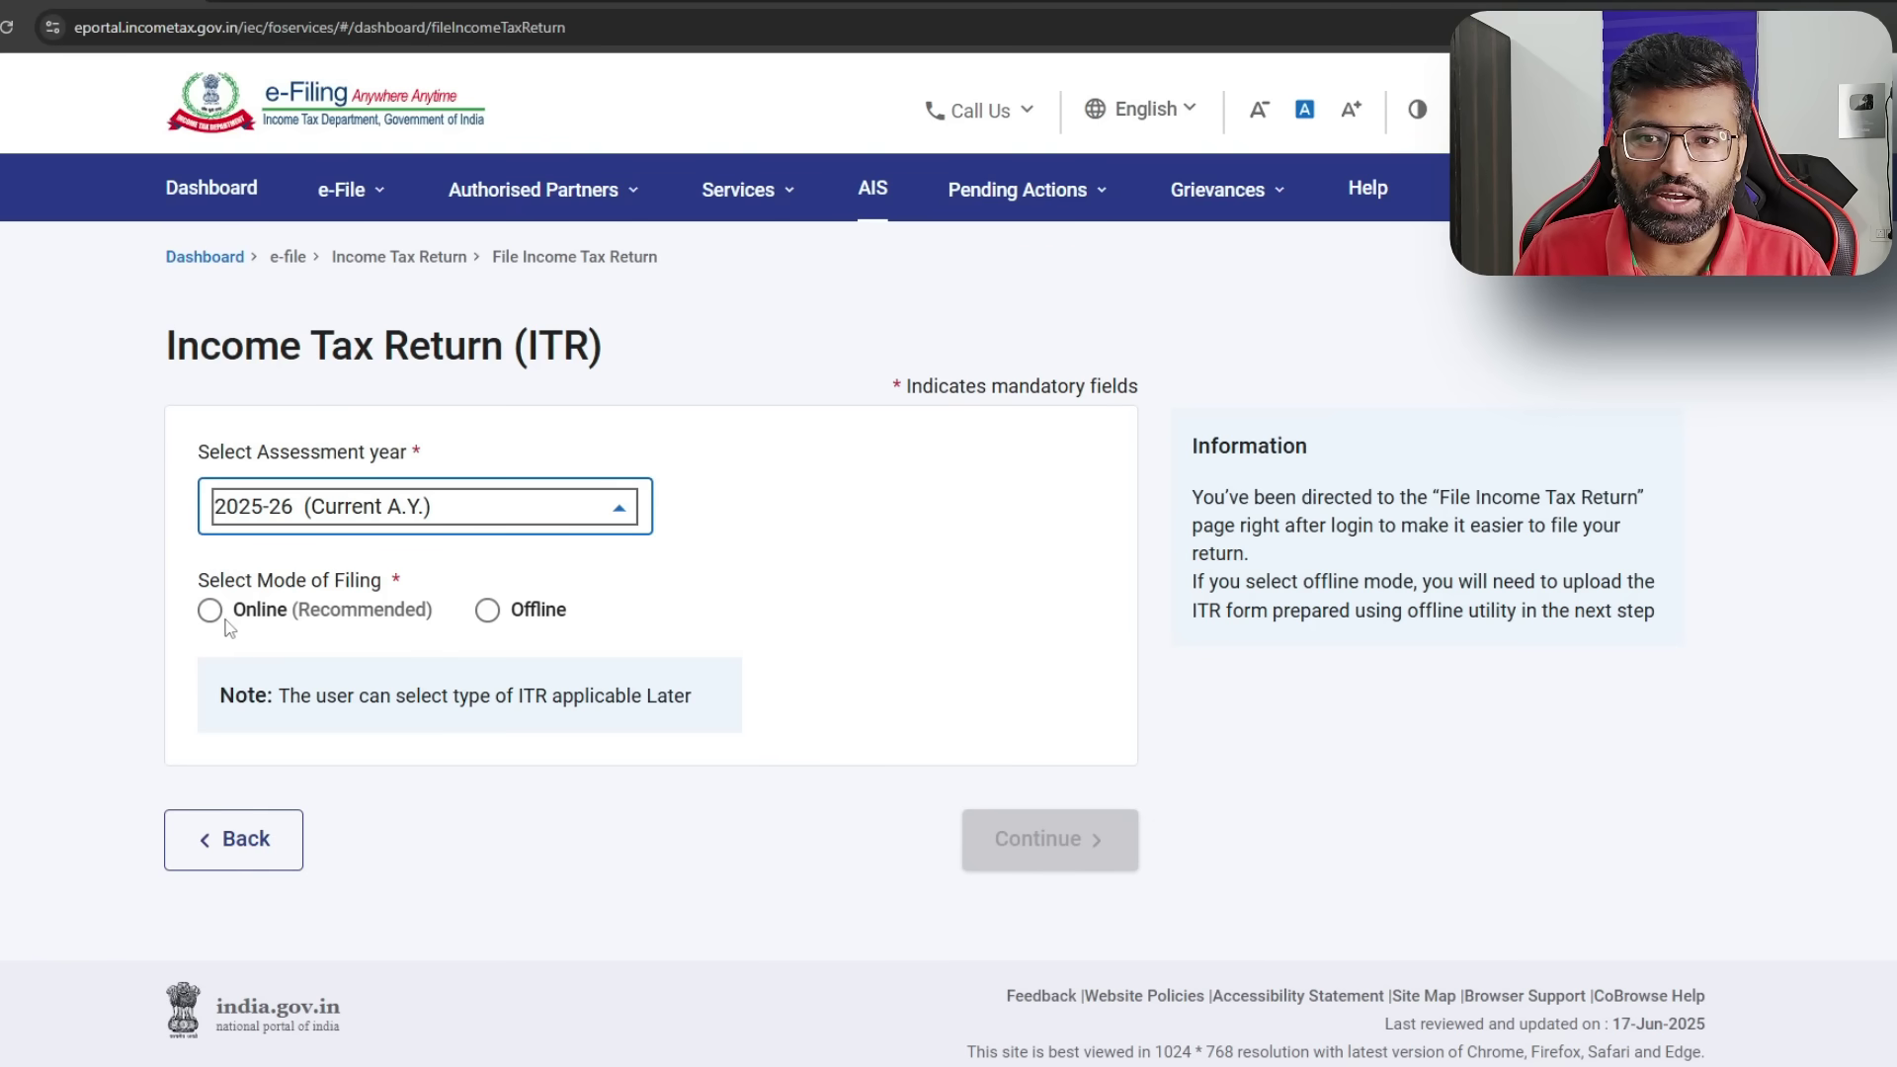
pyautogui.click(210, 612)
pyautogui.click(1054, 848)
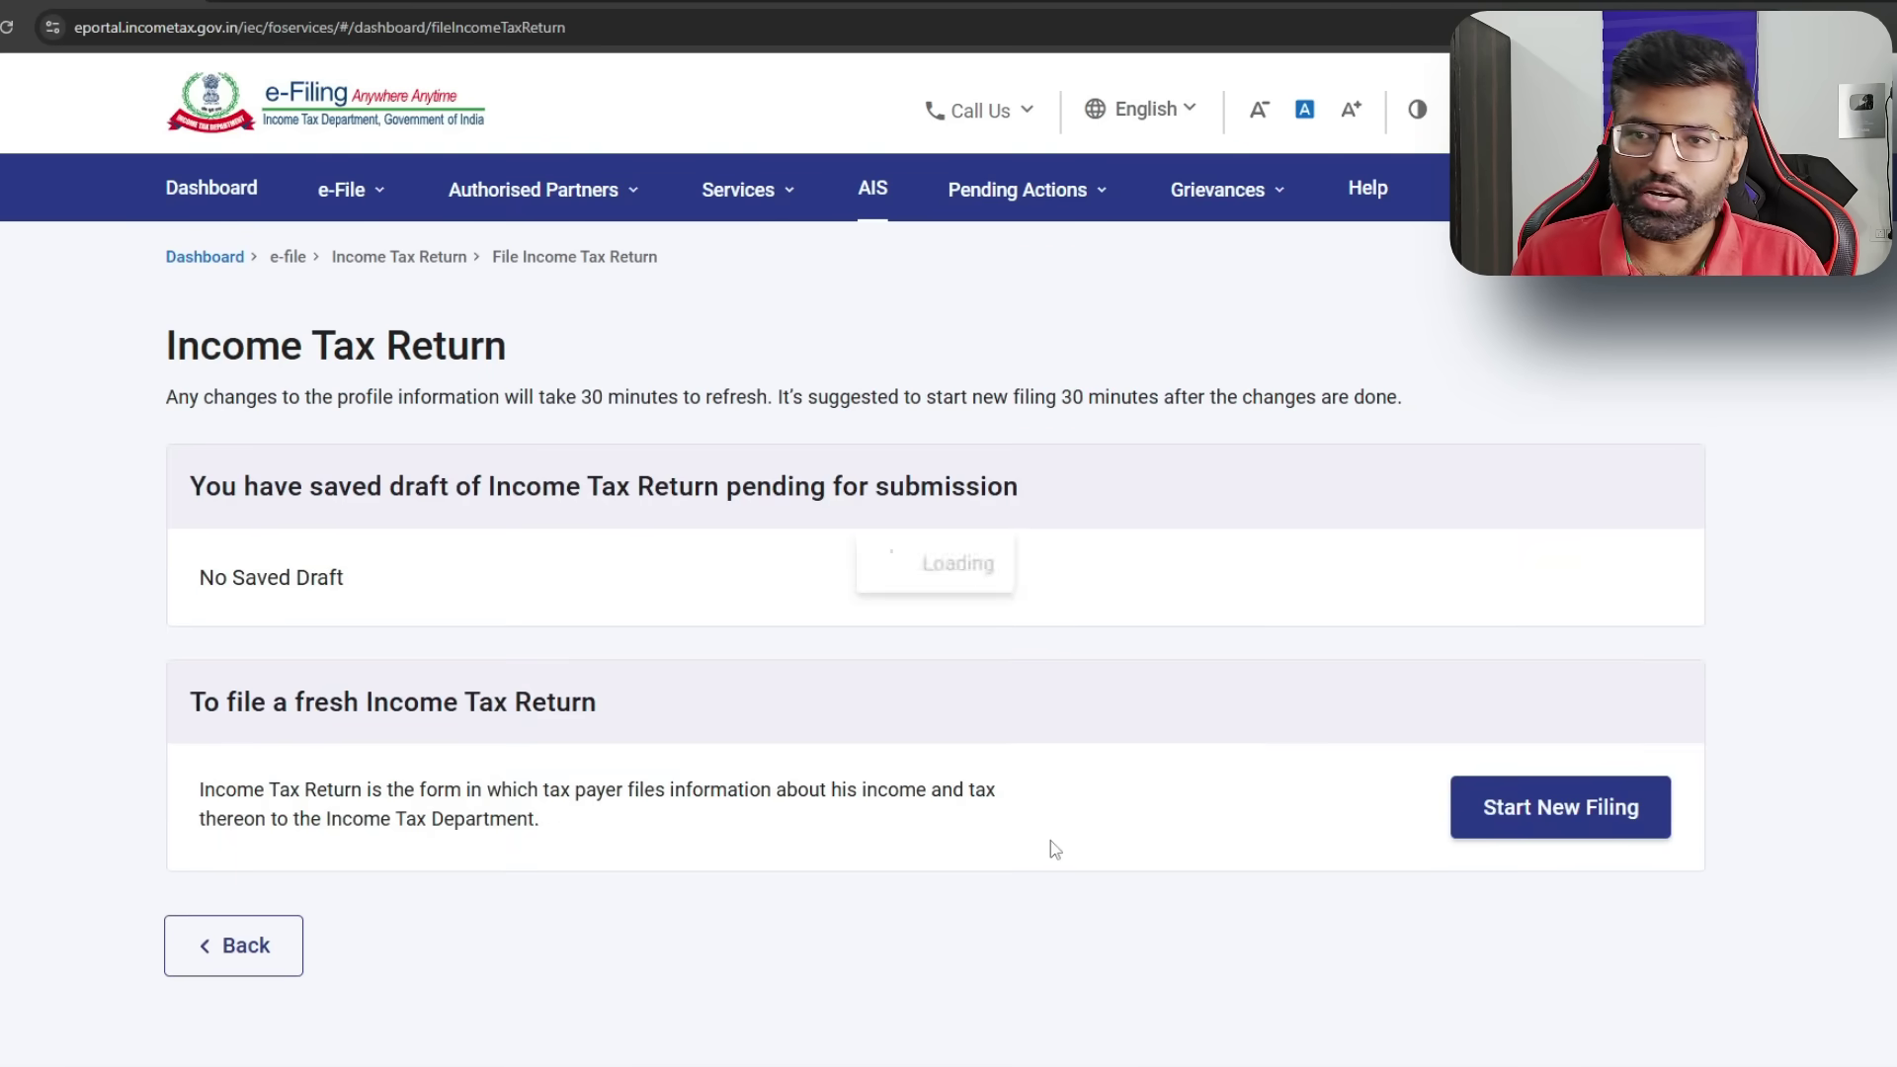
# - Begin a new filing as an Individual using ITR-1, past the new tax regime notice
pyautogui.click(1613, 823)
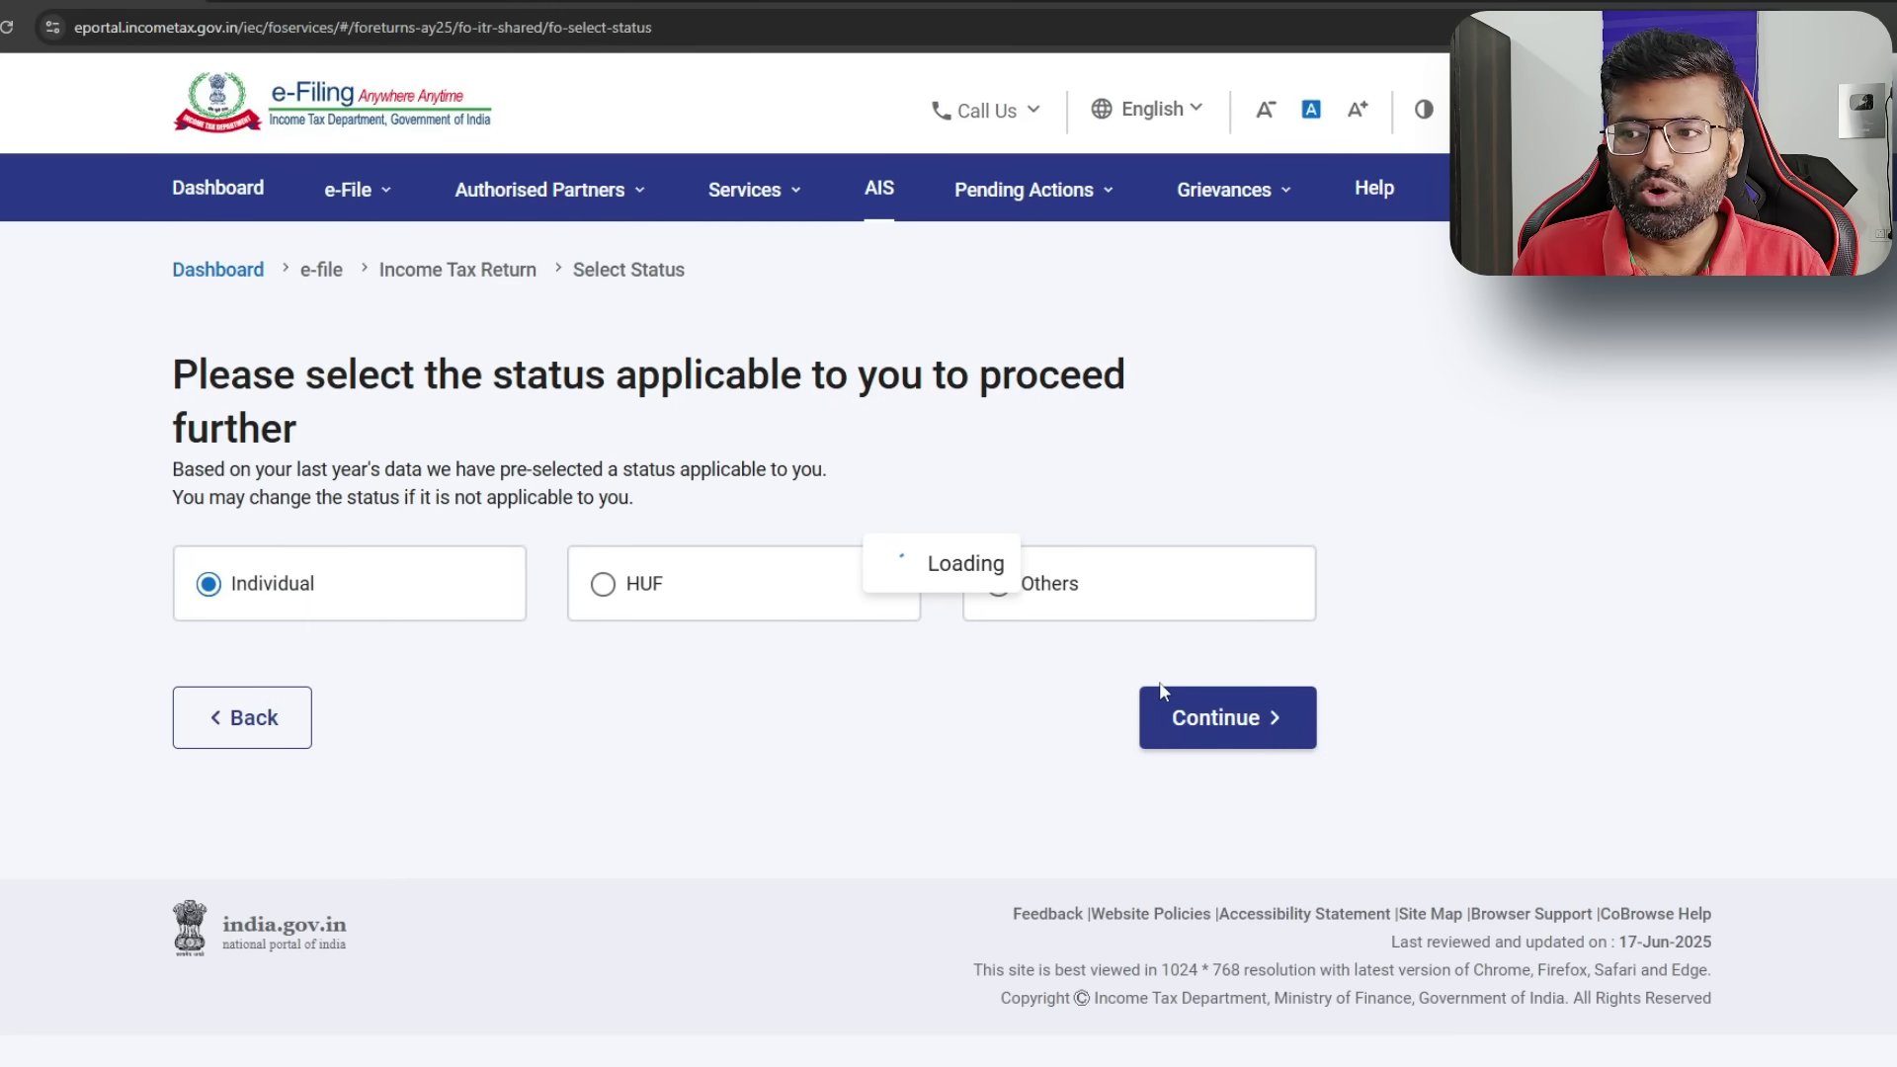
pyautogui.click(1232, 726)
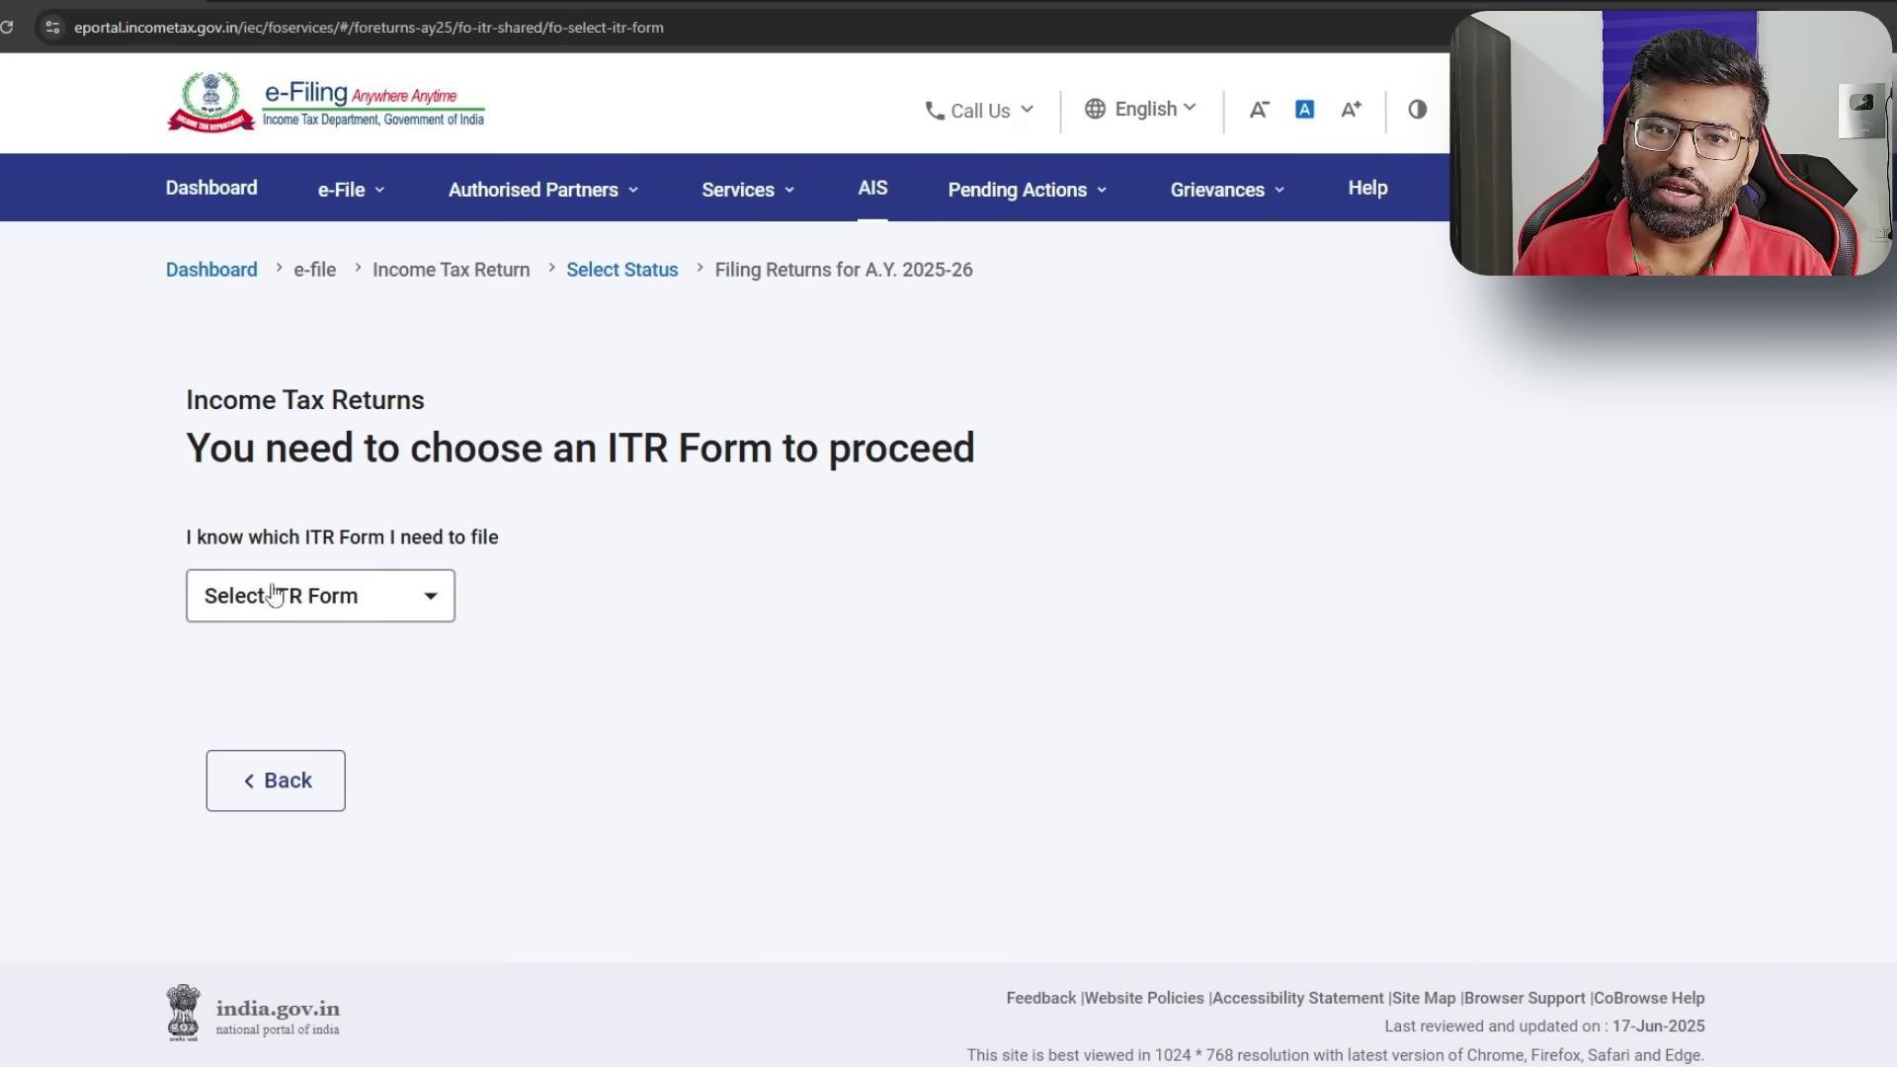
pyautogui.click(415, 603)
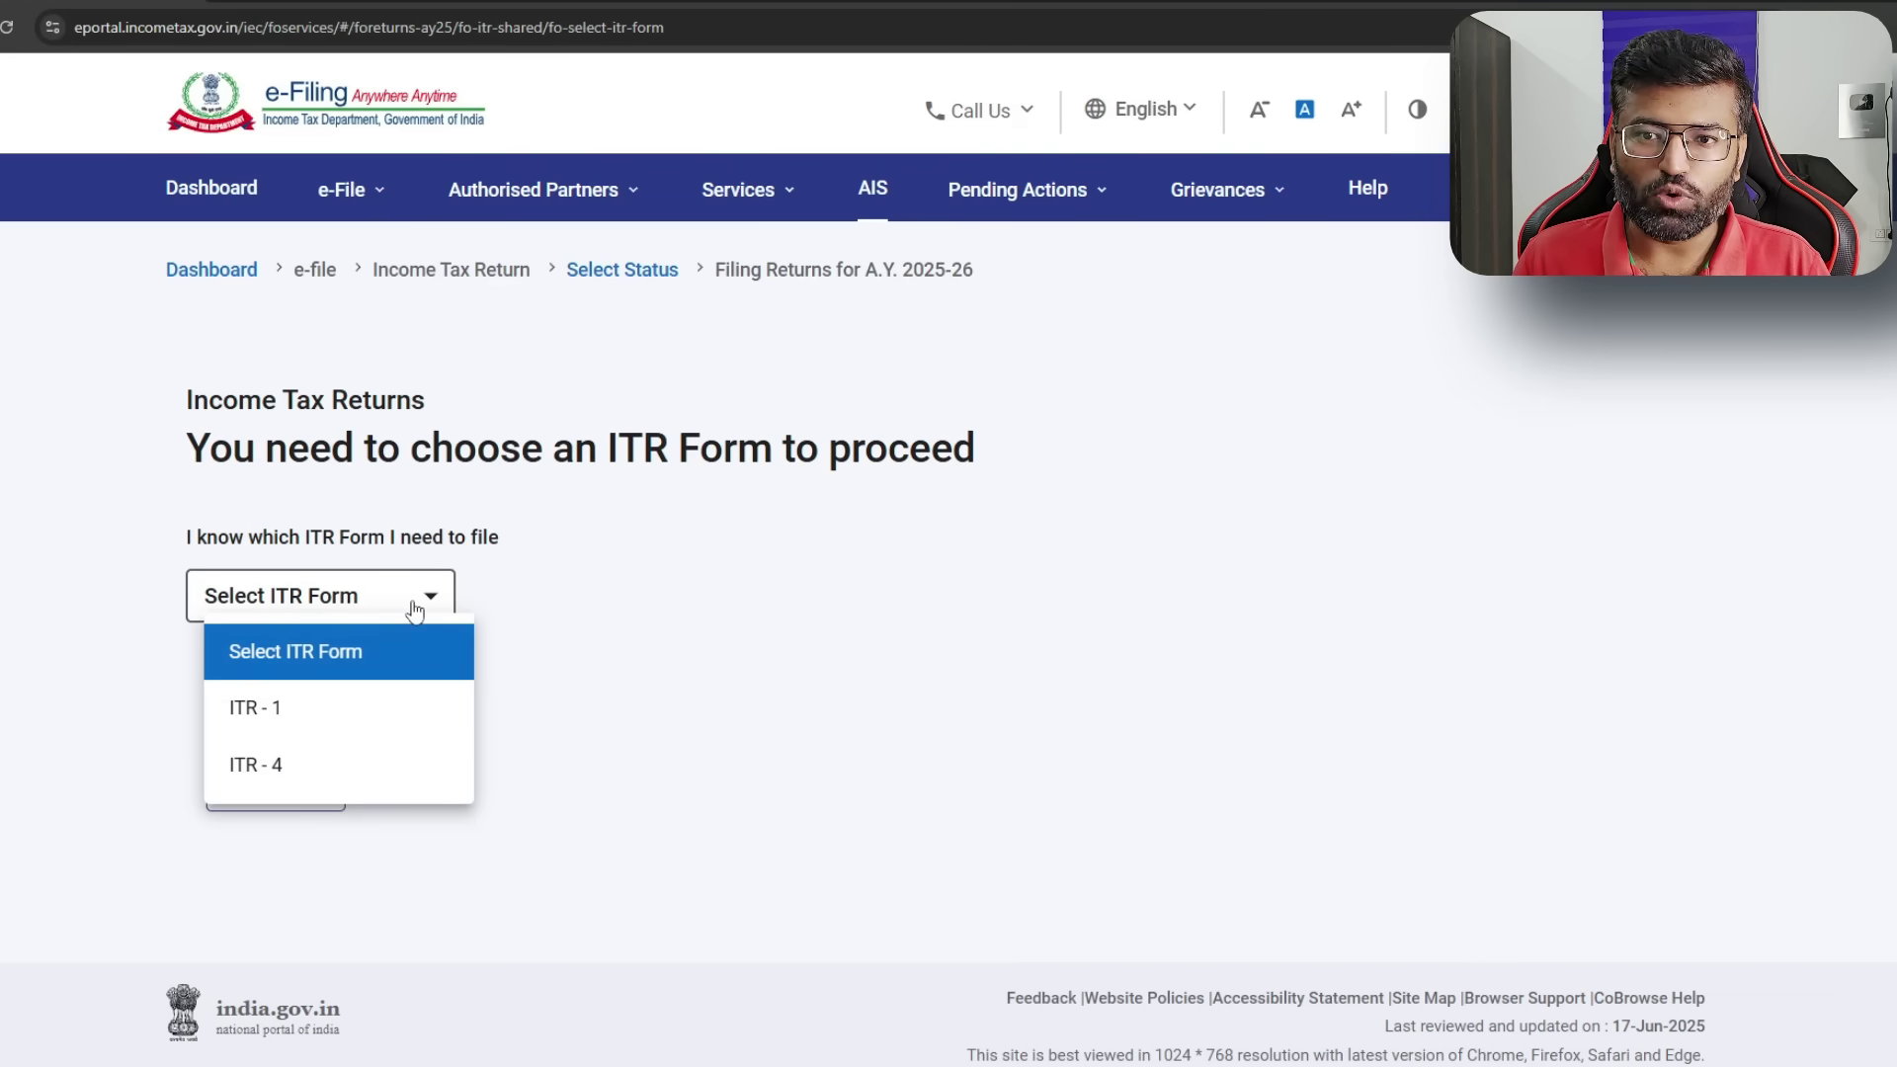
pyautogui.click(379, 711)
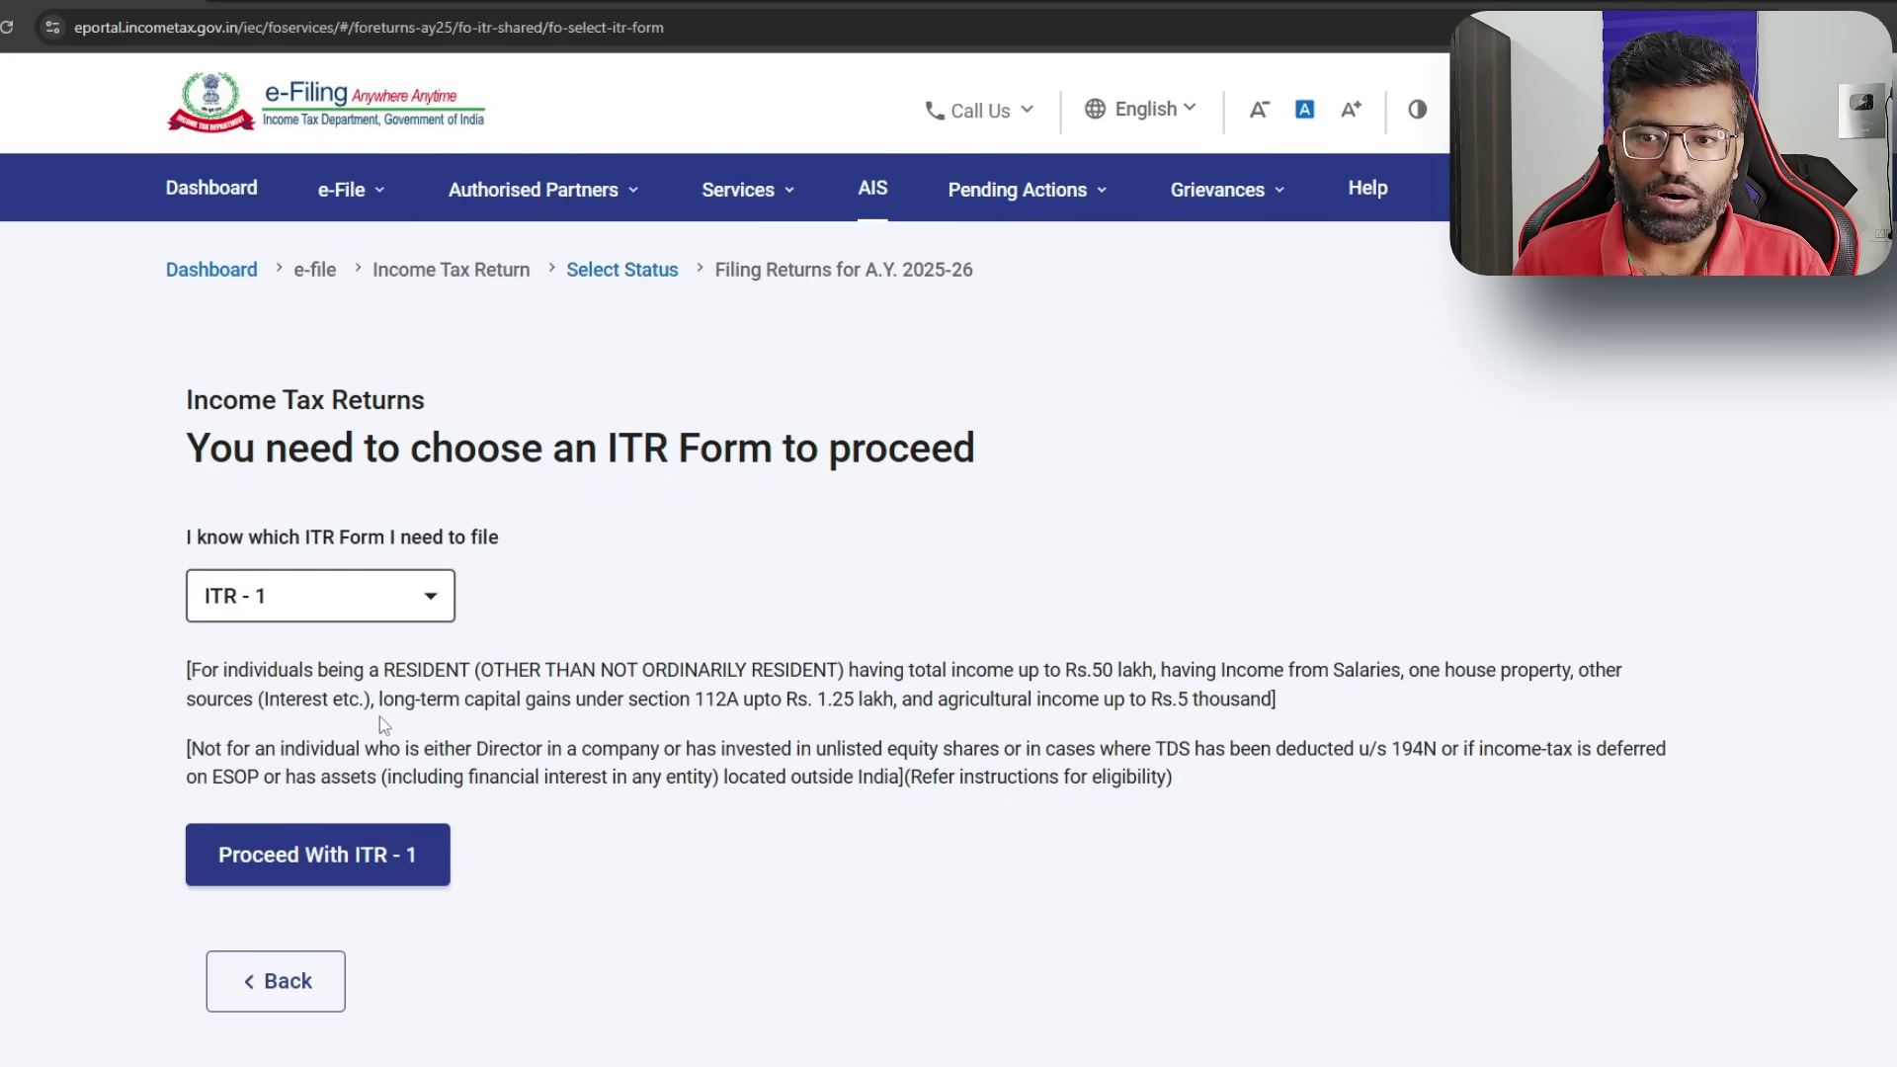
pyautogui.click(374, 856)
pyautogui.click(934, 751)
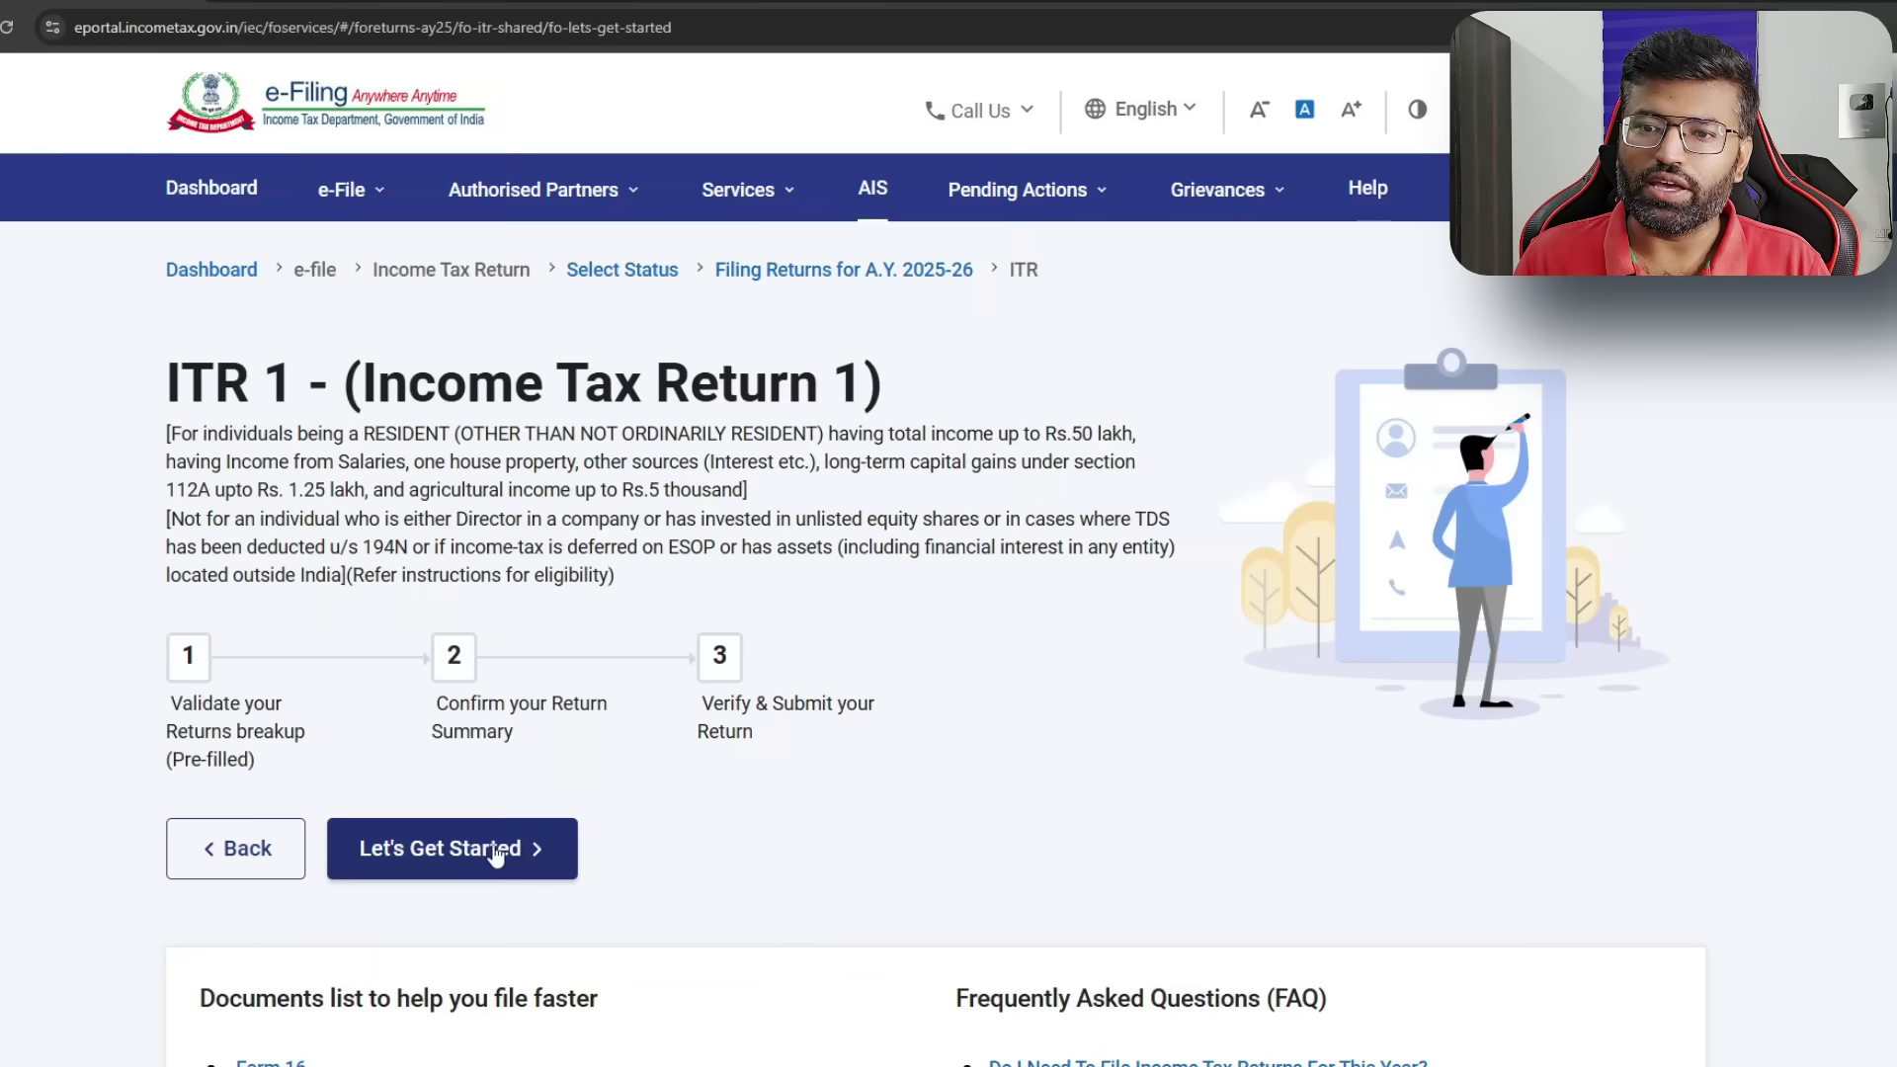
pyautogui.click(499, 849)
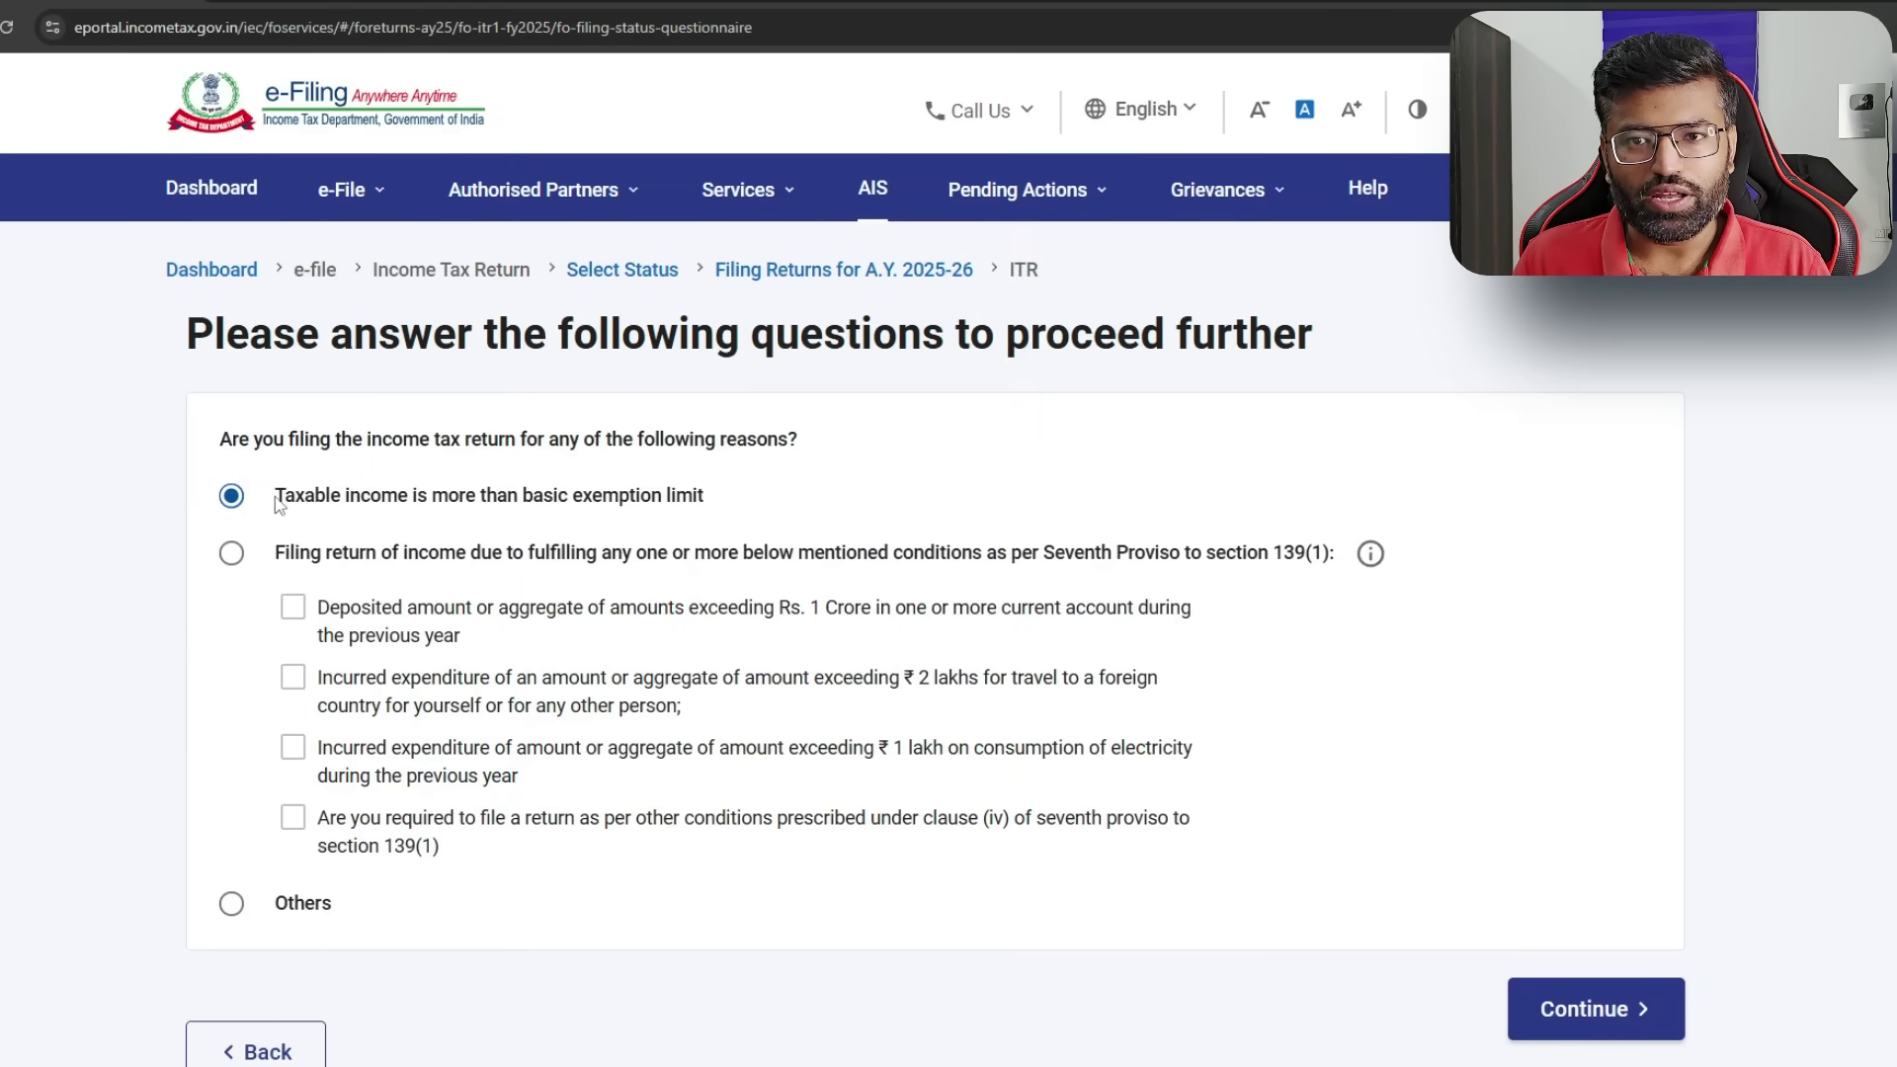
# - Choose 'Taxable income is more than basic exemption limit' as the filing reason and continue past the pre-fill notice
pyautogui.moveTo(273, 496); pyautogui.dragTo(721, 499)
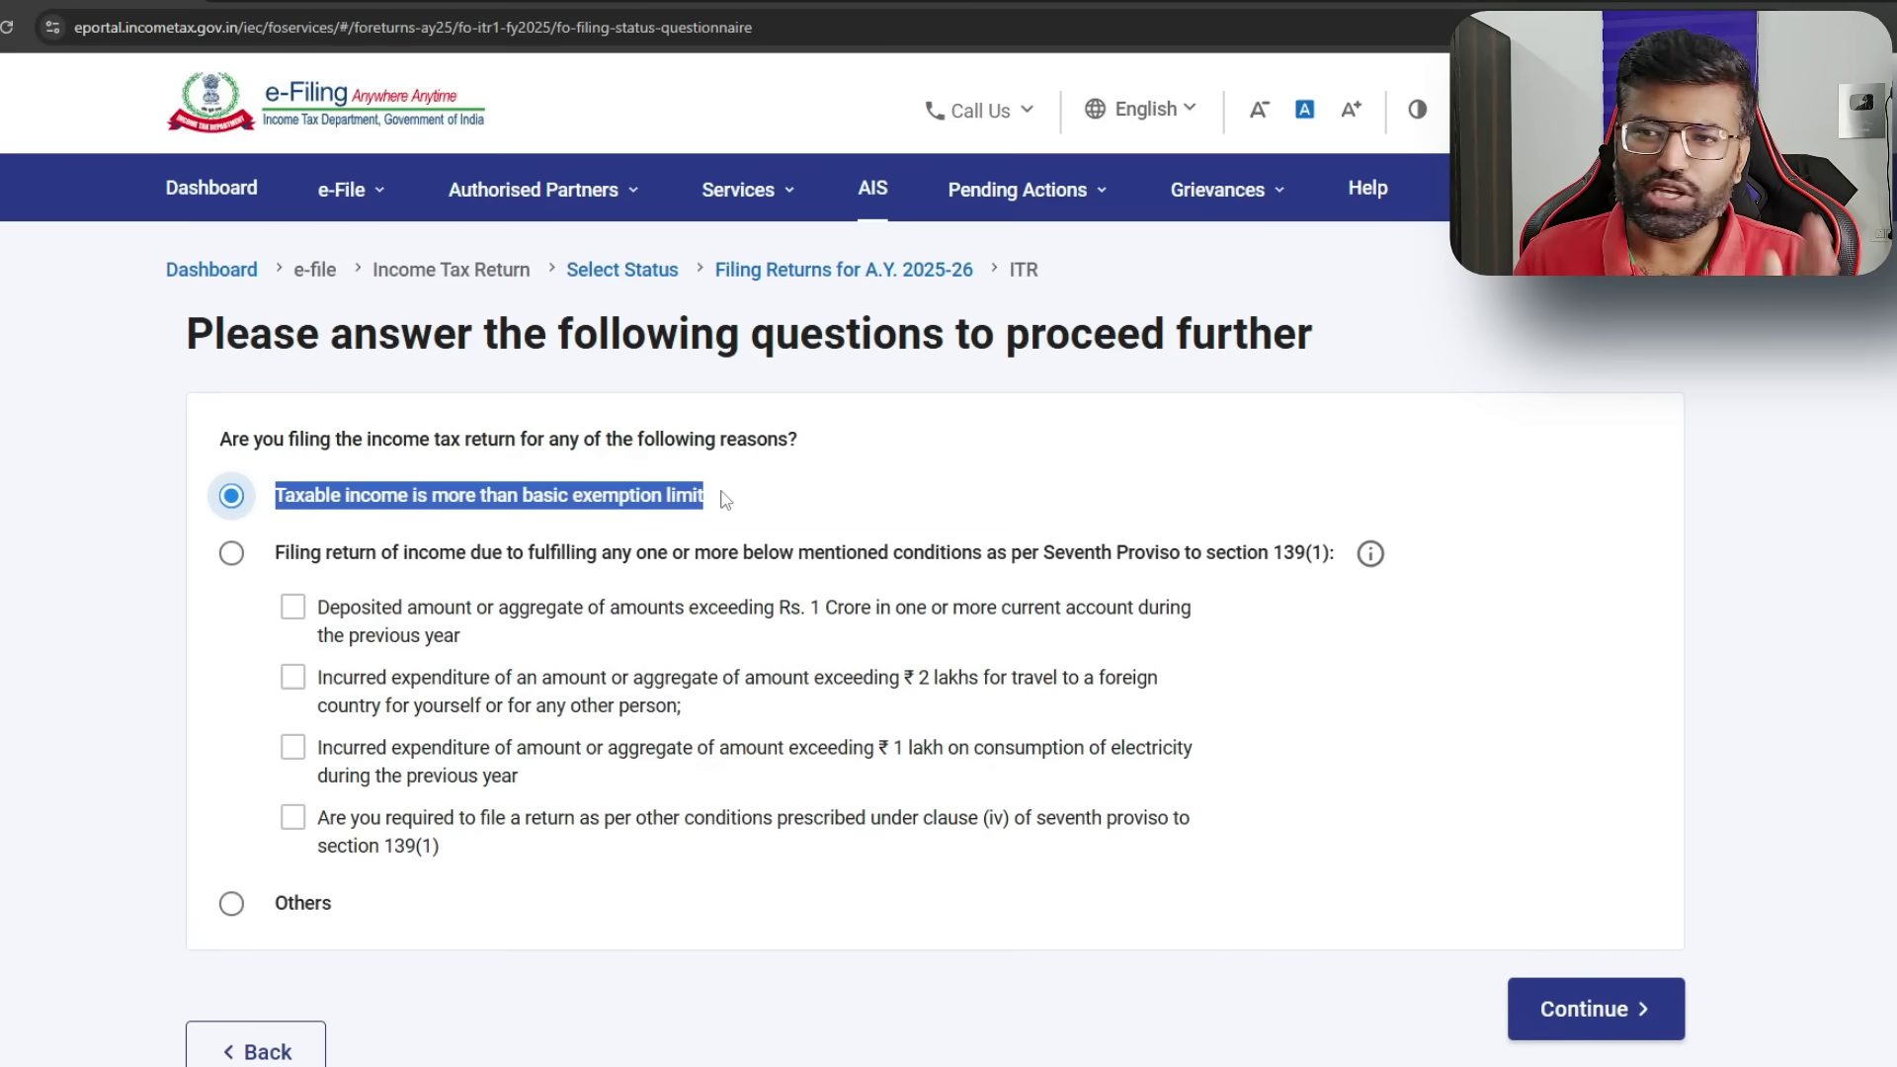
pyautogui.click(721, 499)
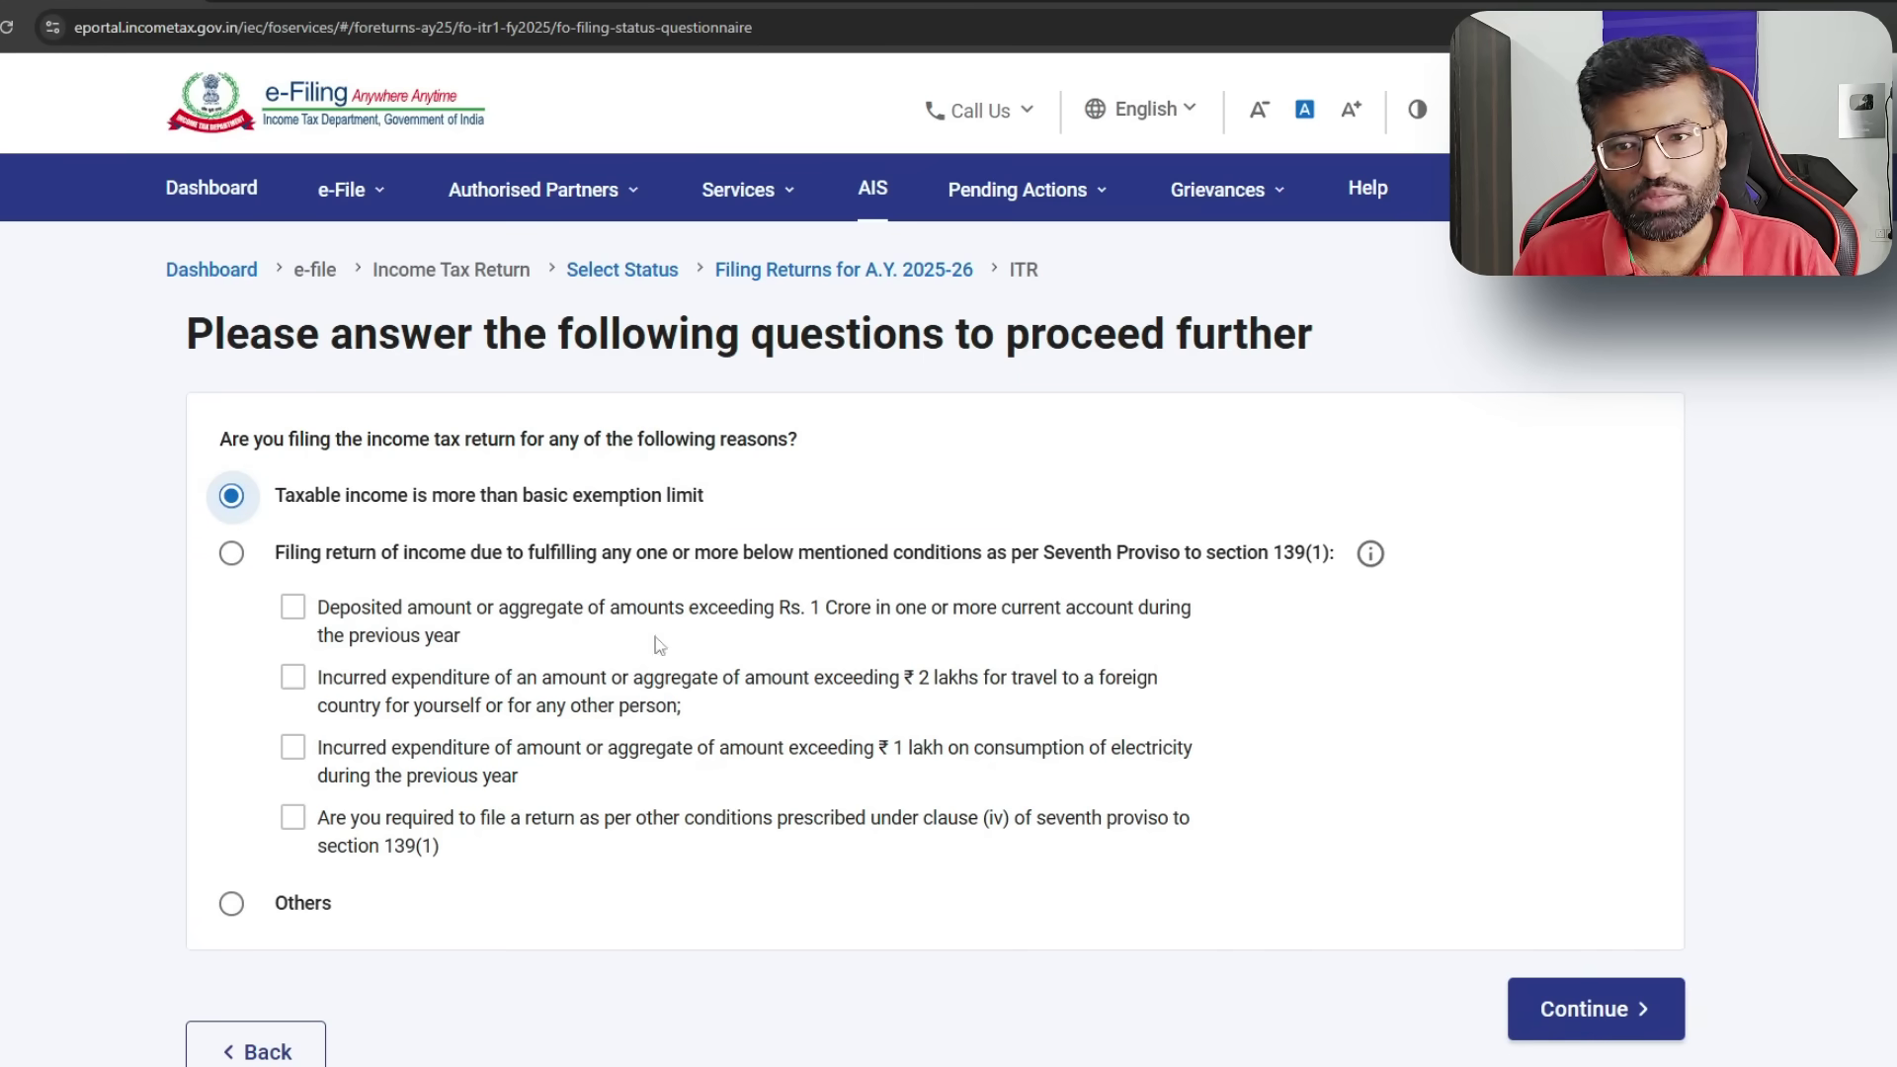
pyautogui.click(231, 907)
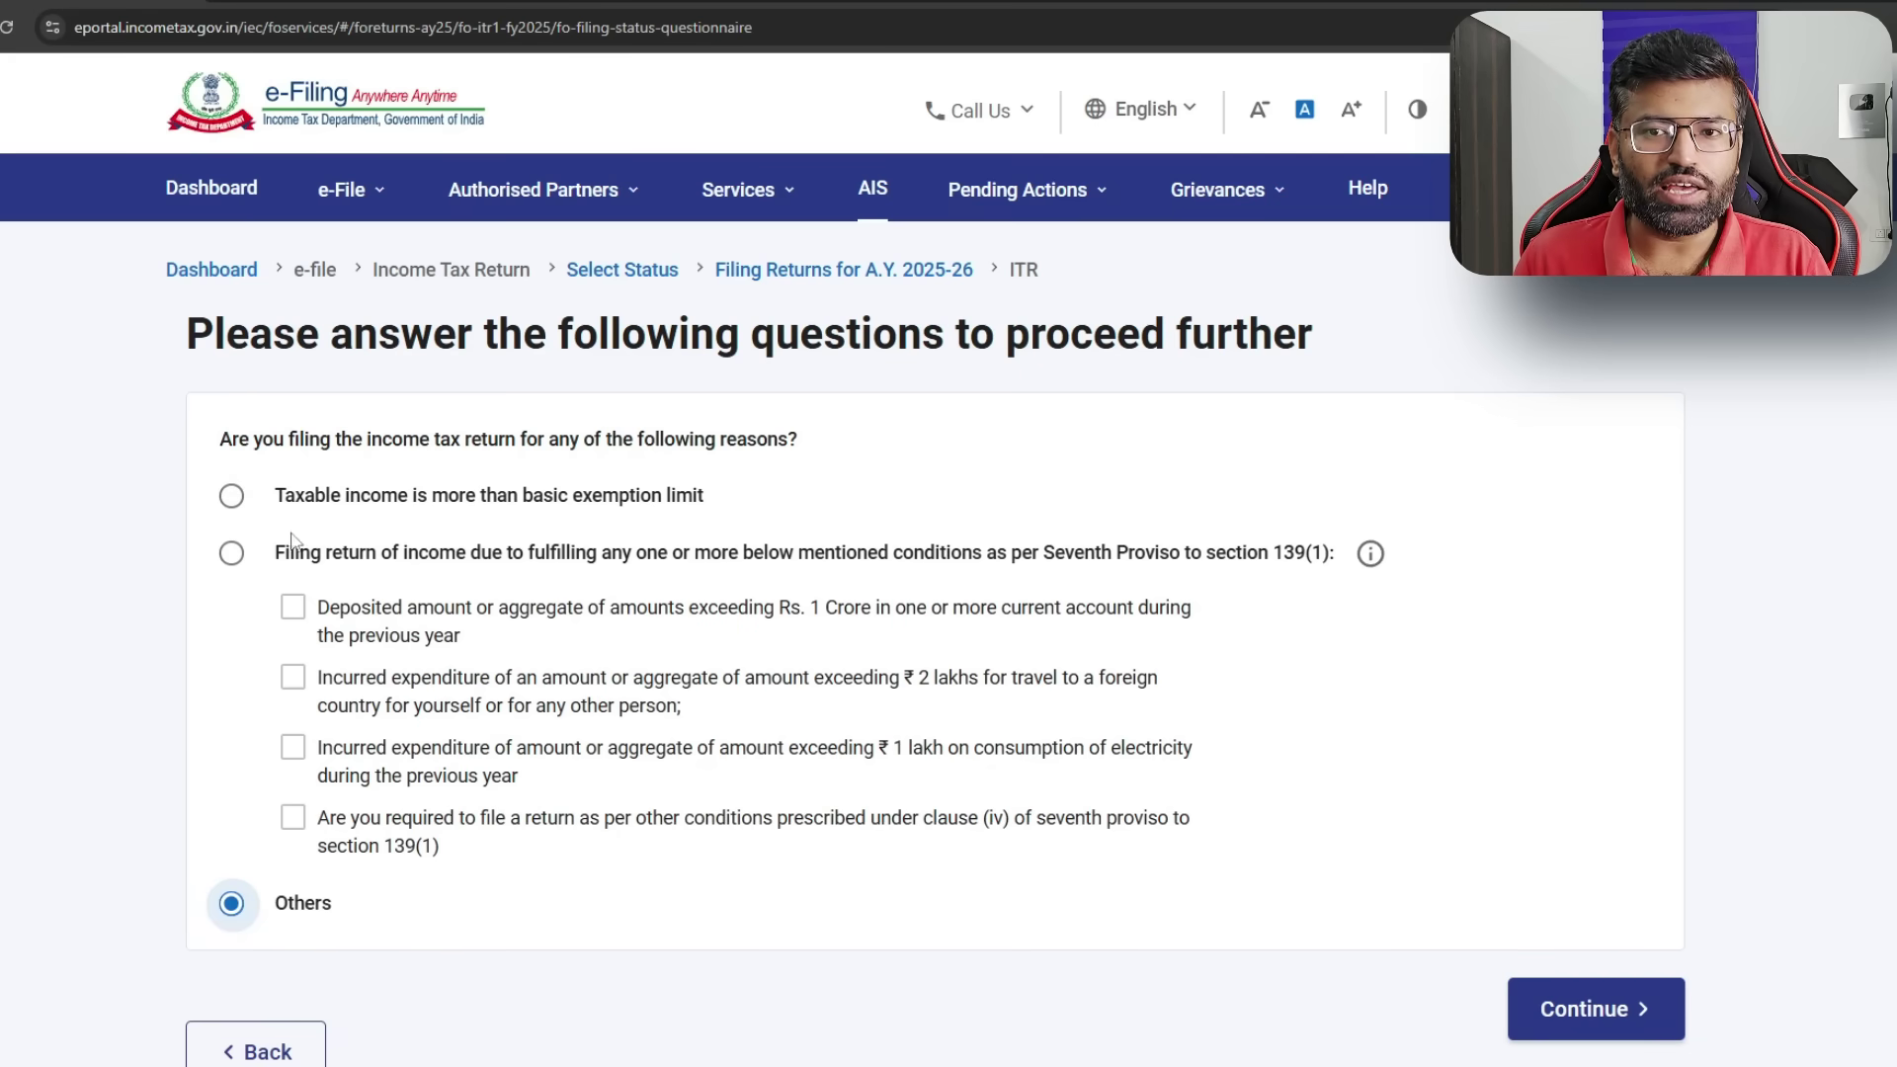
pyautogui.click(227, 501)
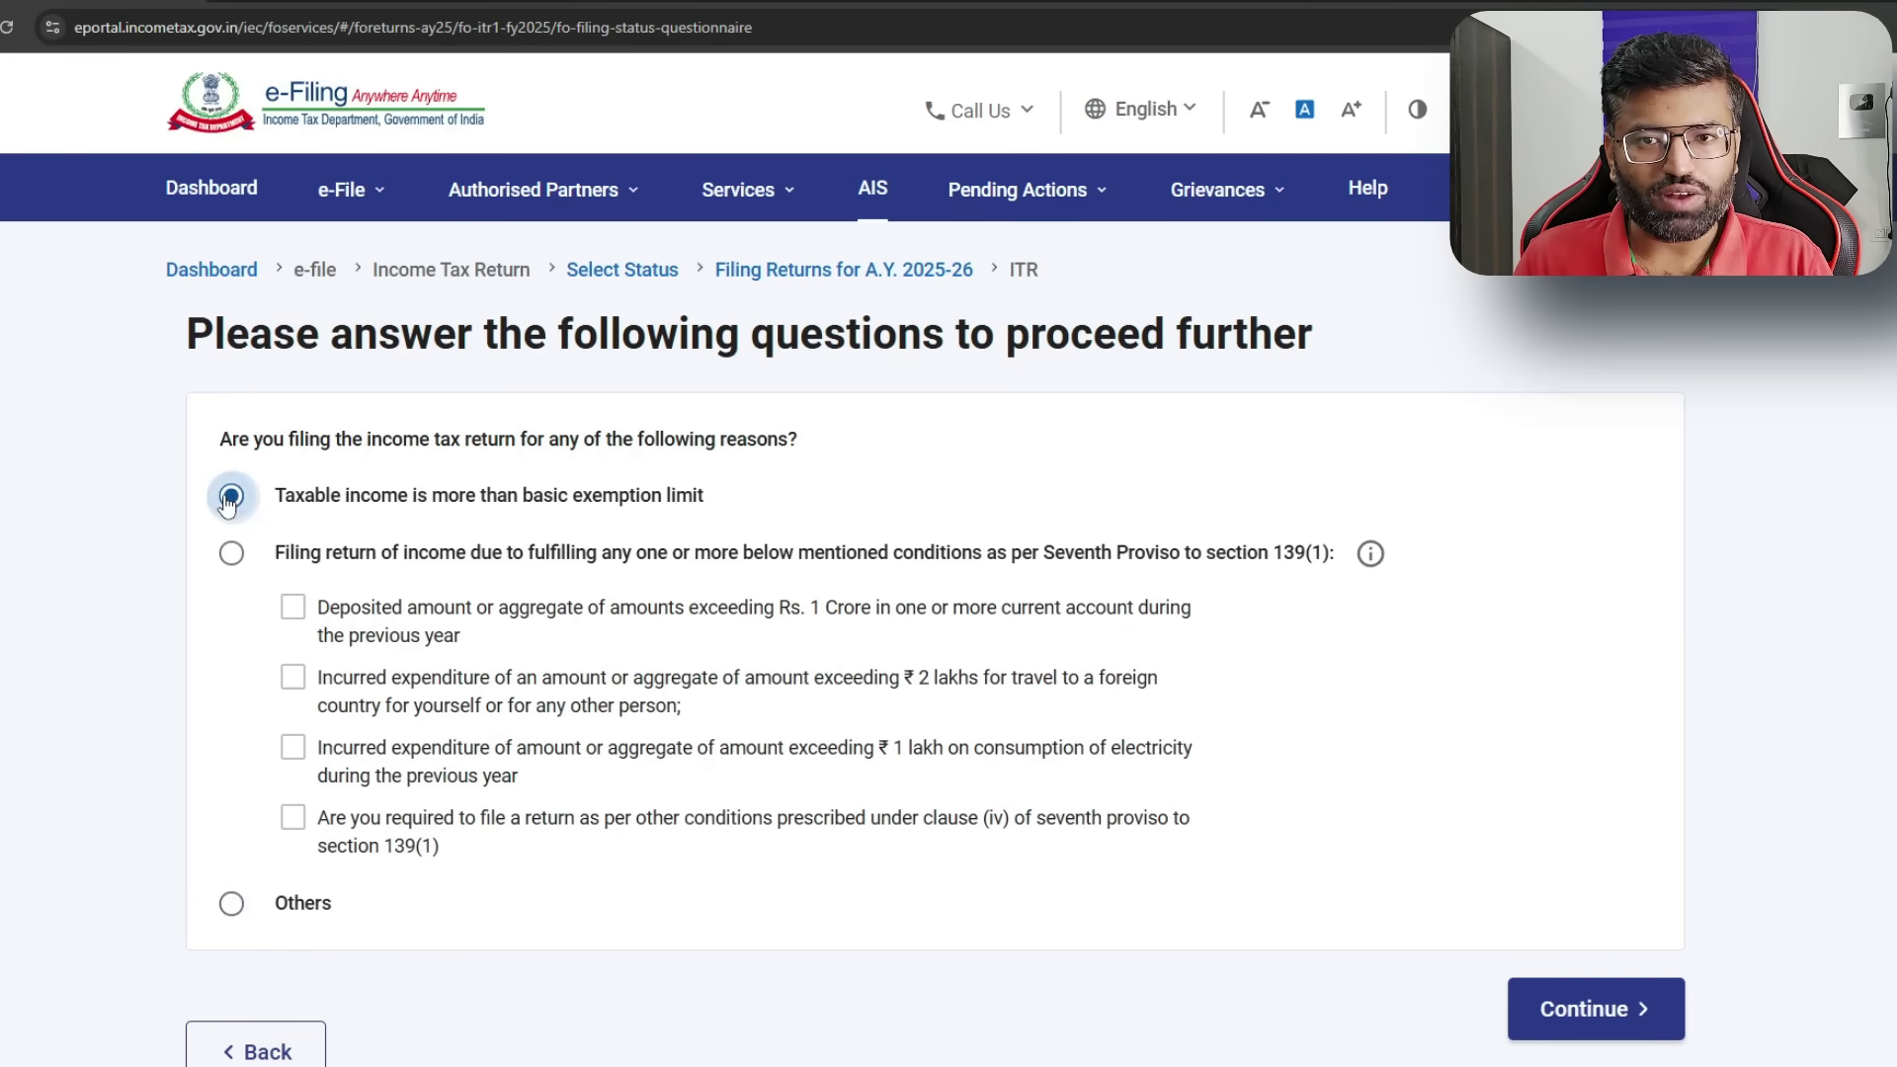
pyautogui.click(1578, 1009)
pyautogui.click(968, 773)
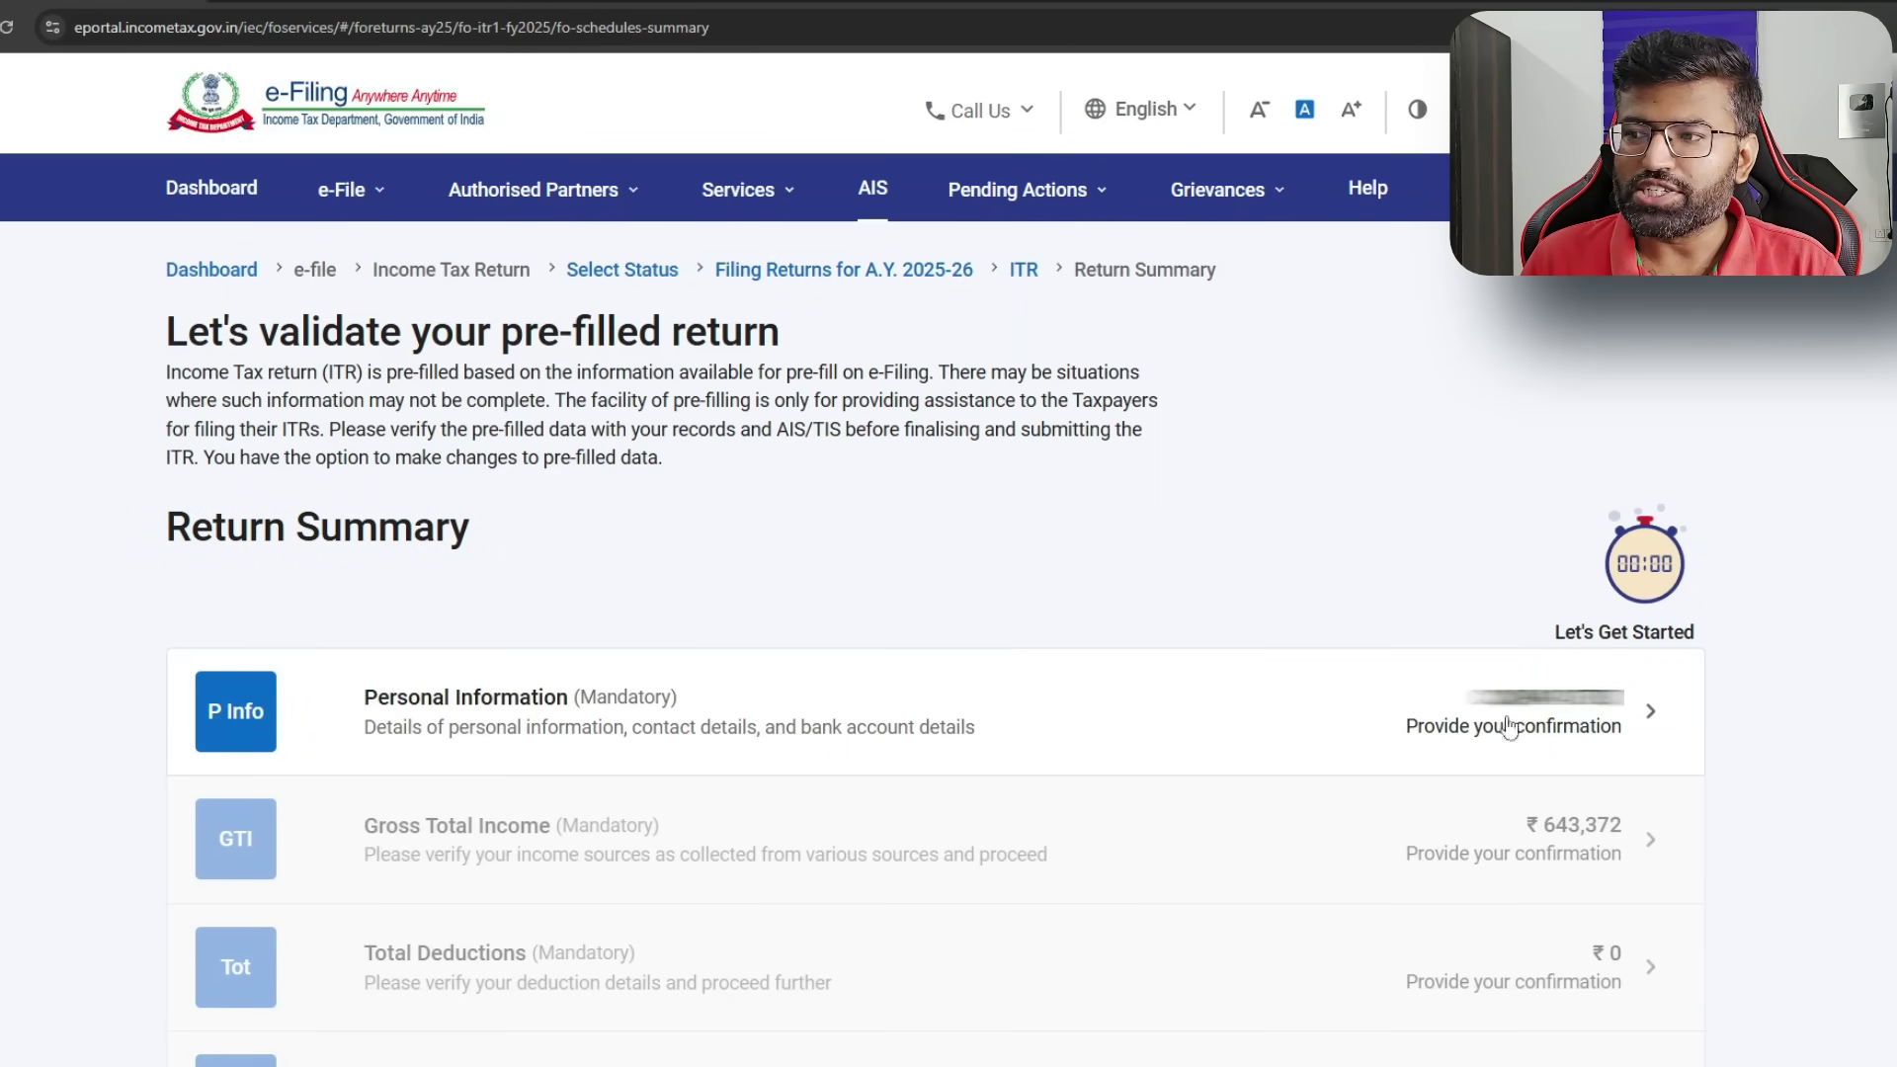
# - Open Personal Information and keep Central Government as the nature of employment
pyautogui.click(625, 715)
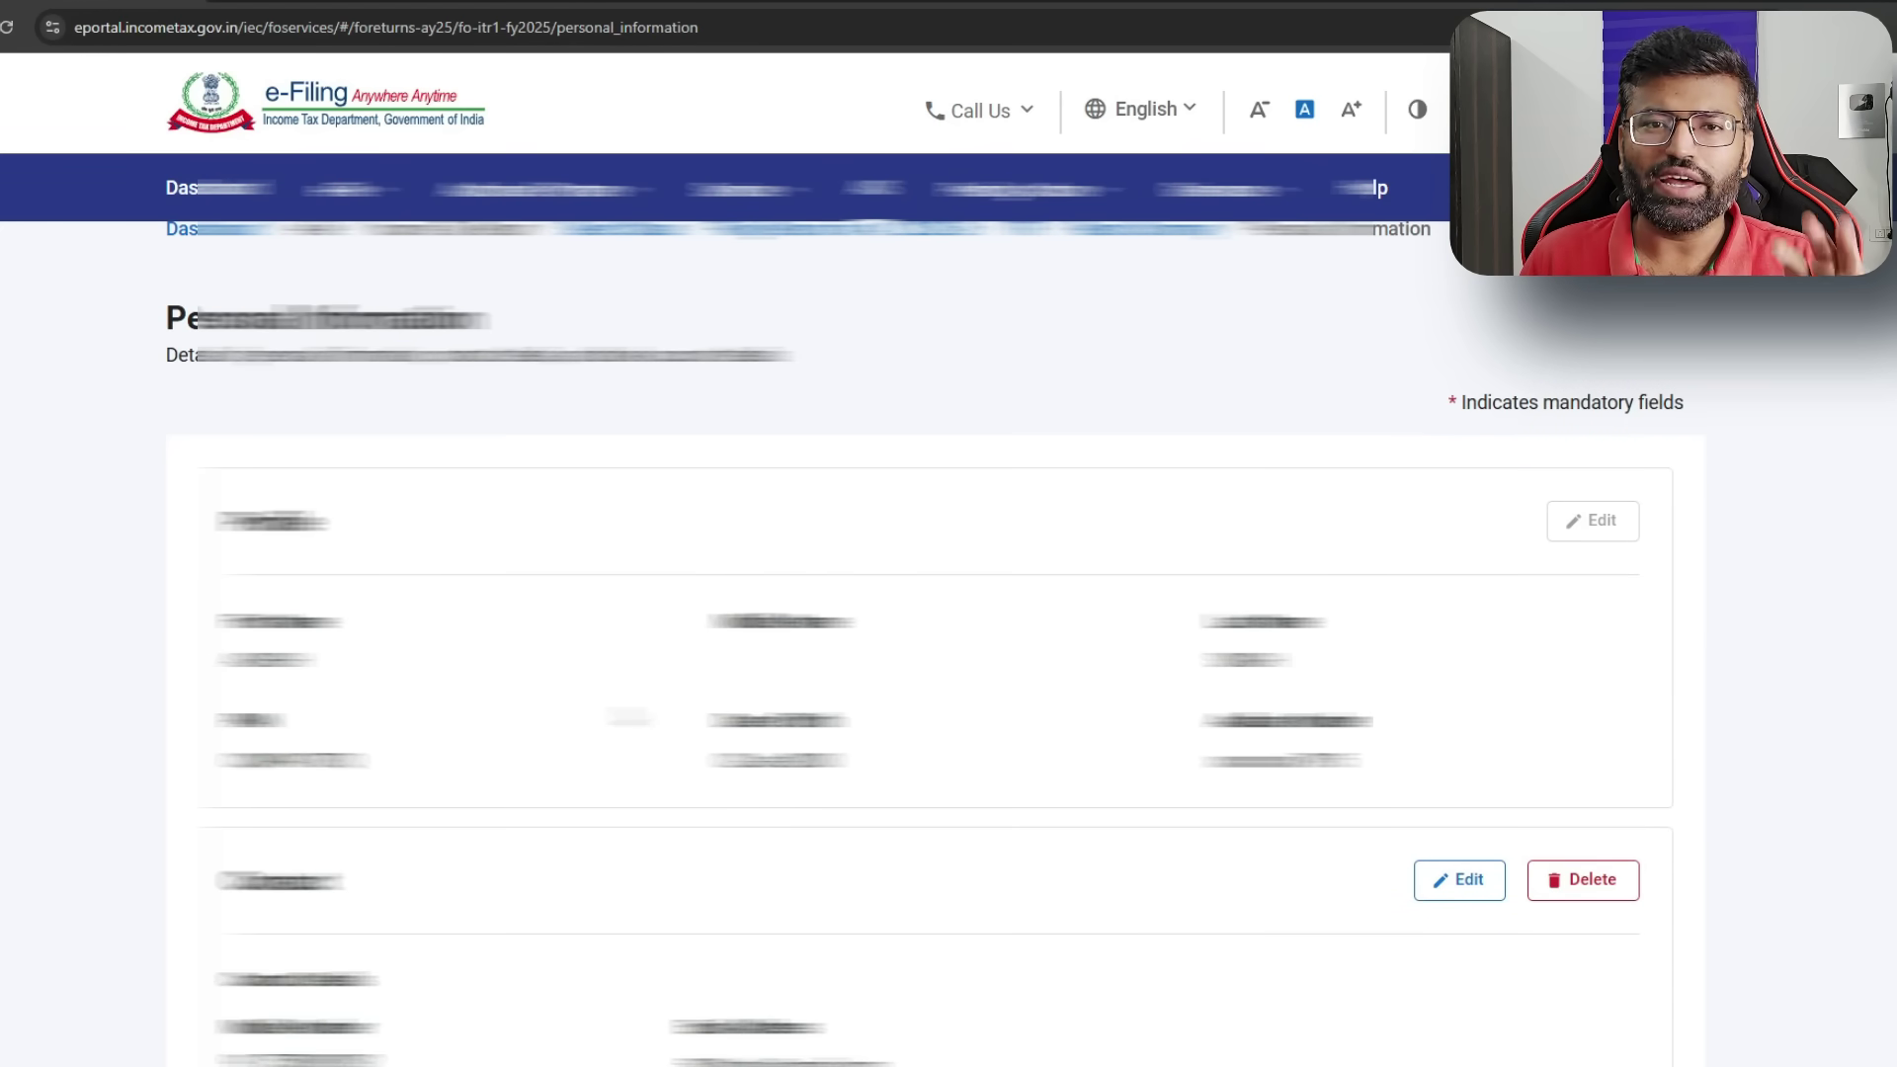
pyautogui.scroll(-10, 934, 642)
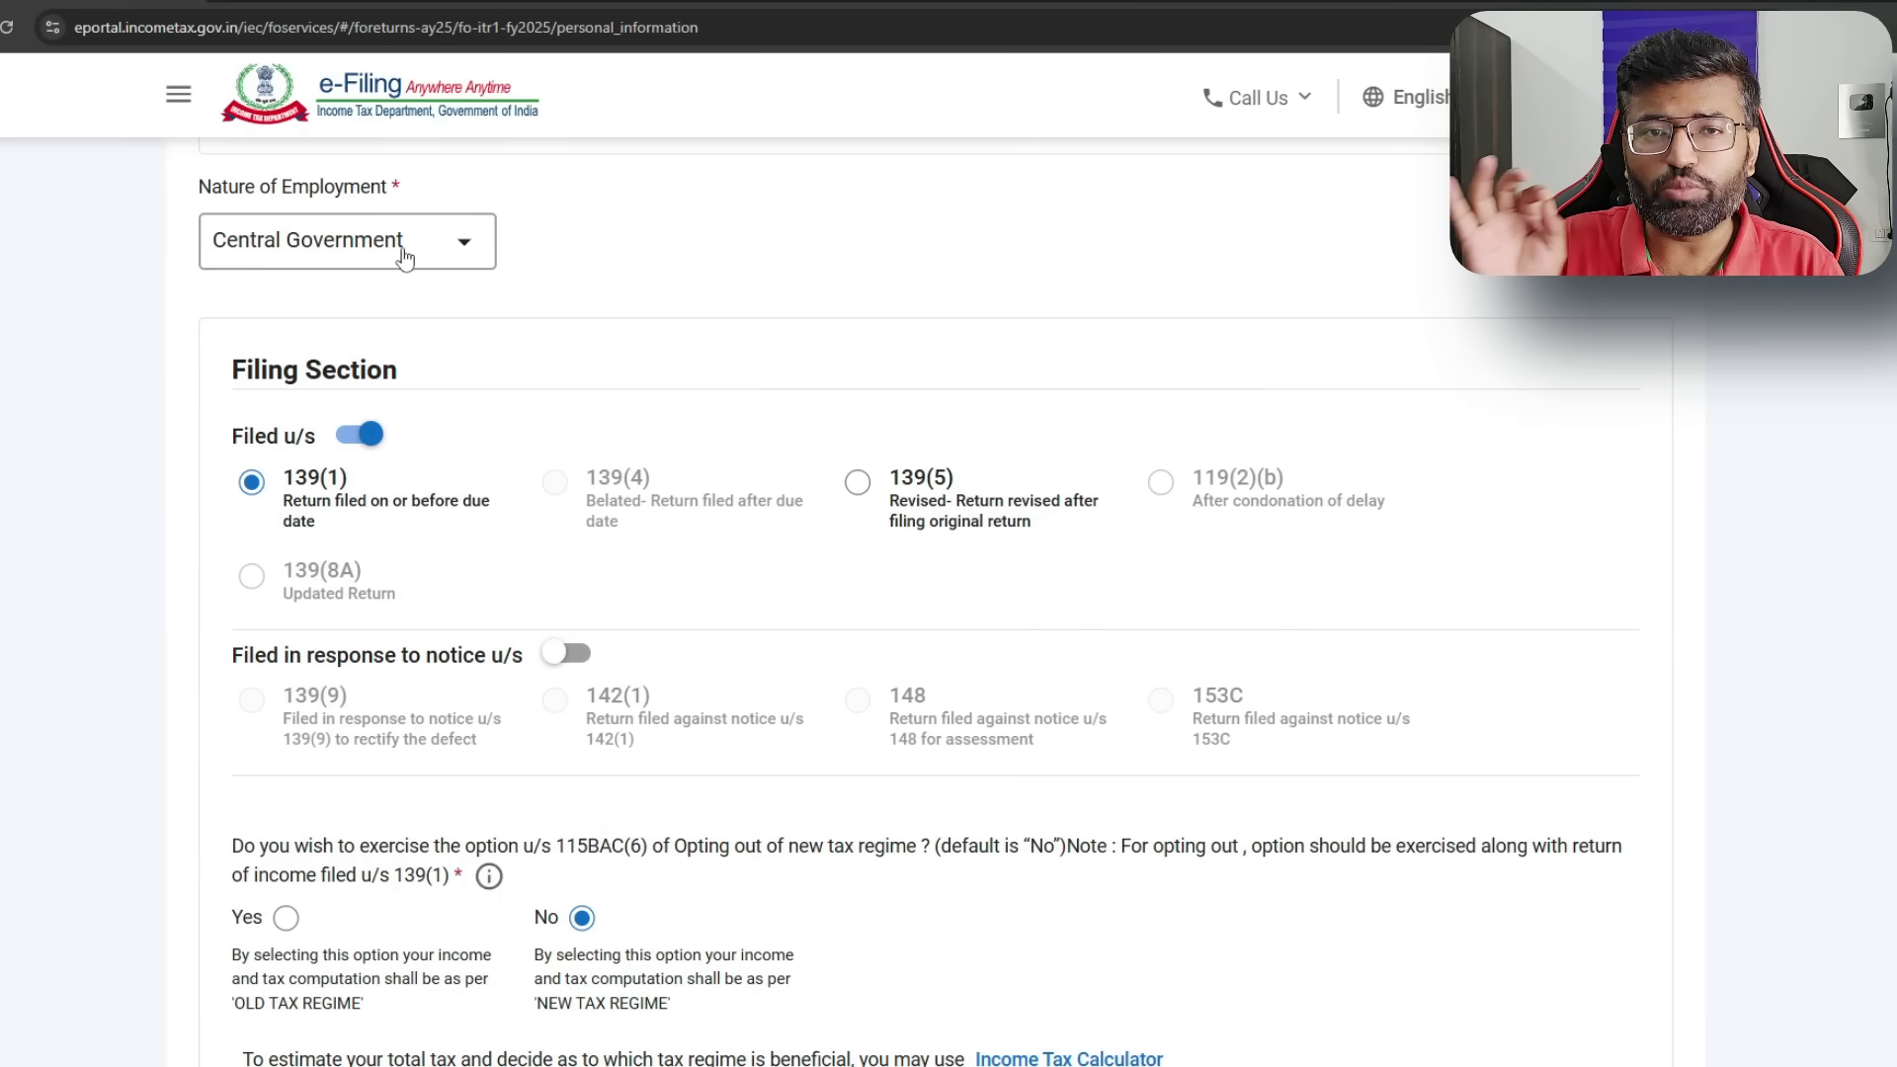
pyautogui.click(404, 258)
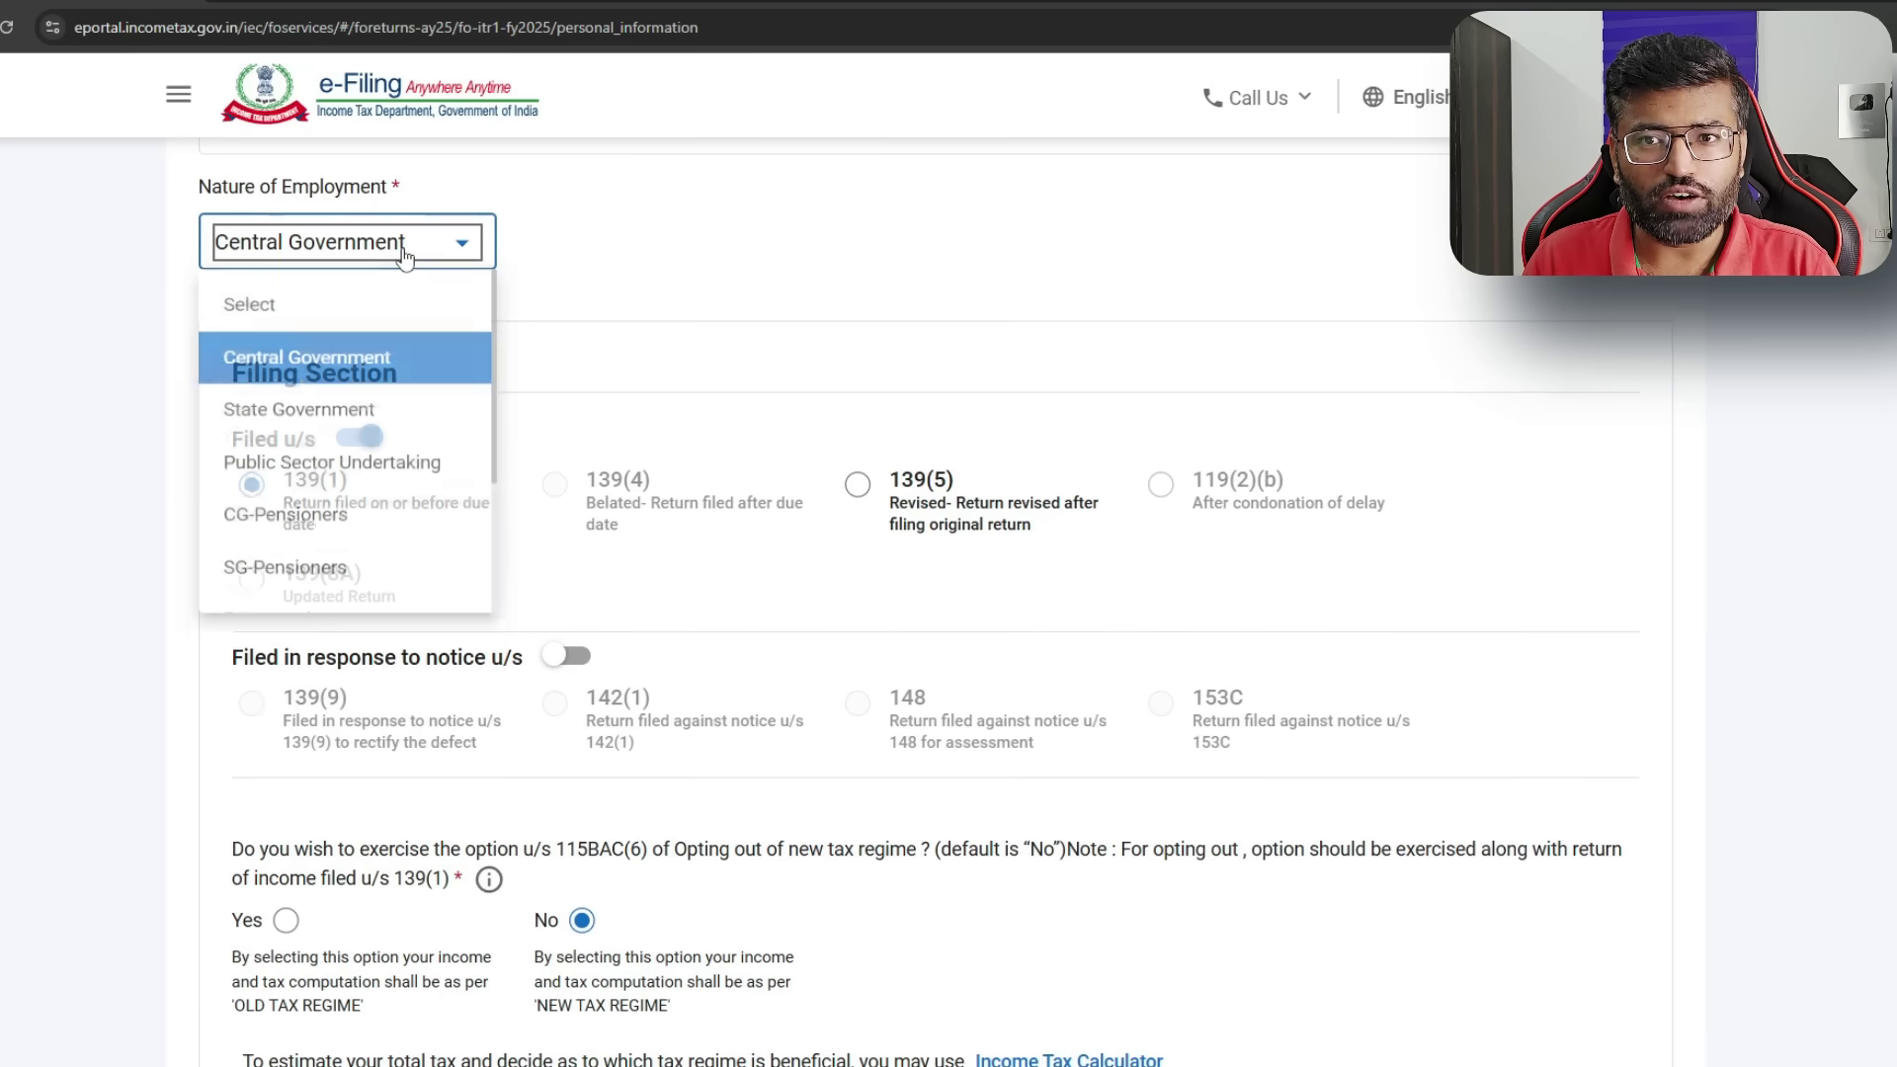
pyautogui.click(394, 363)
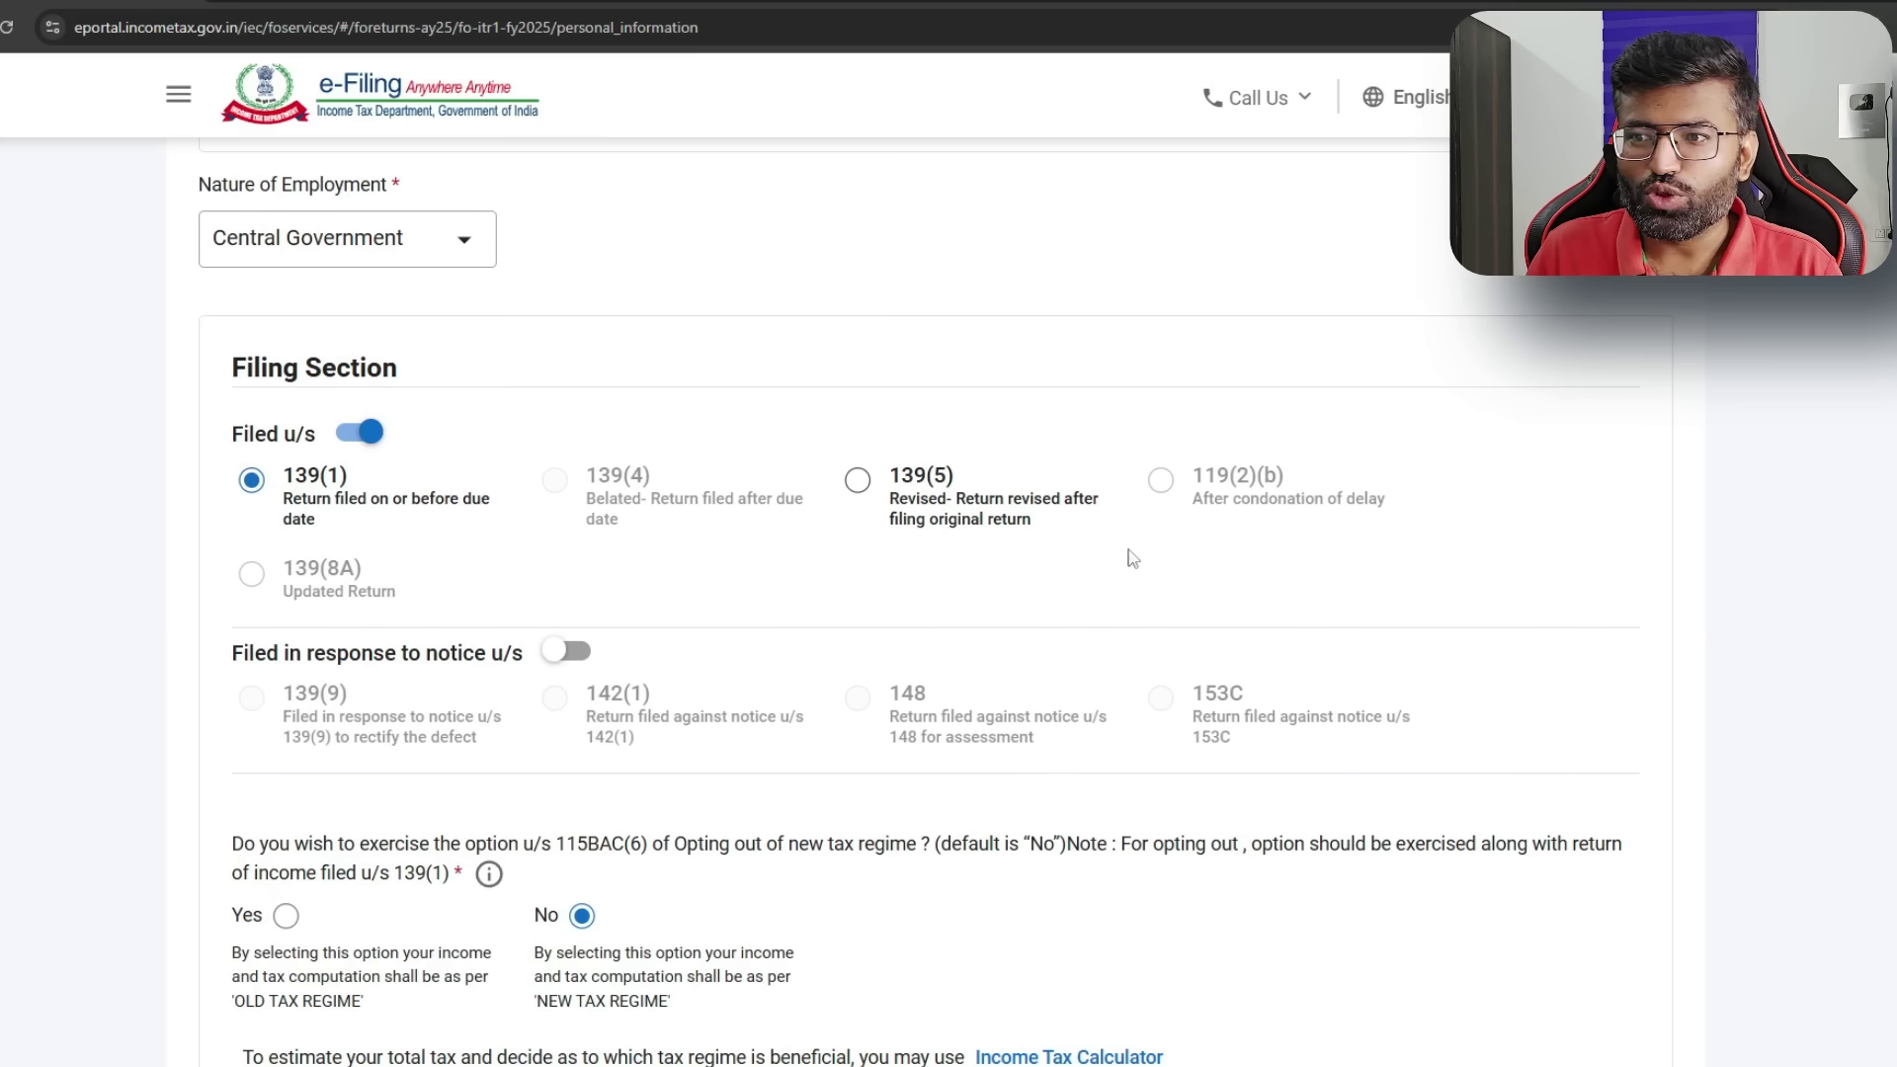
# - Preview the 139(5) receipt fields, then settle on filing under section 139(1) with new regime kept
pyautogui.click(858, 481)
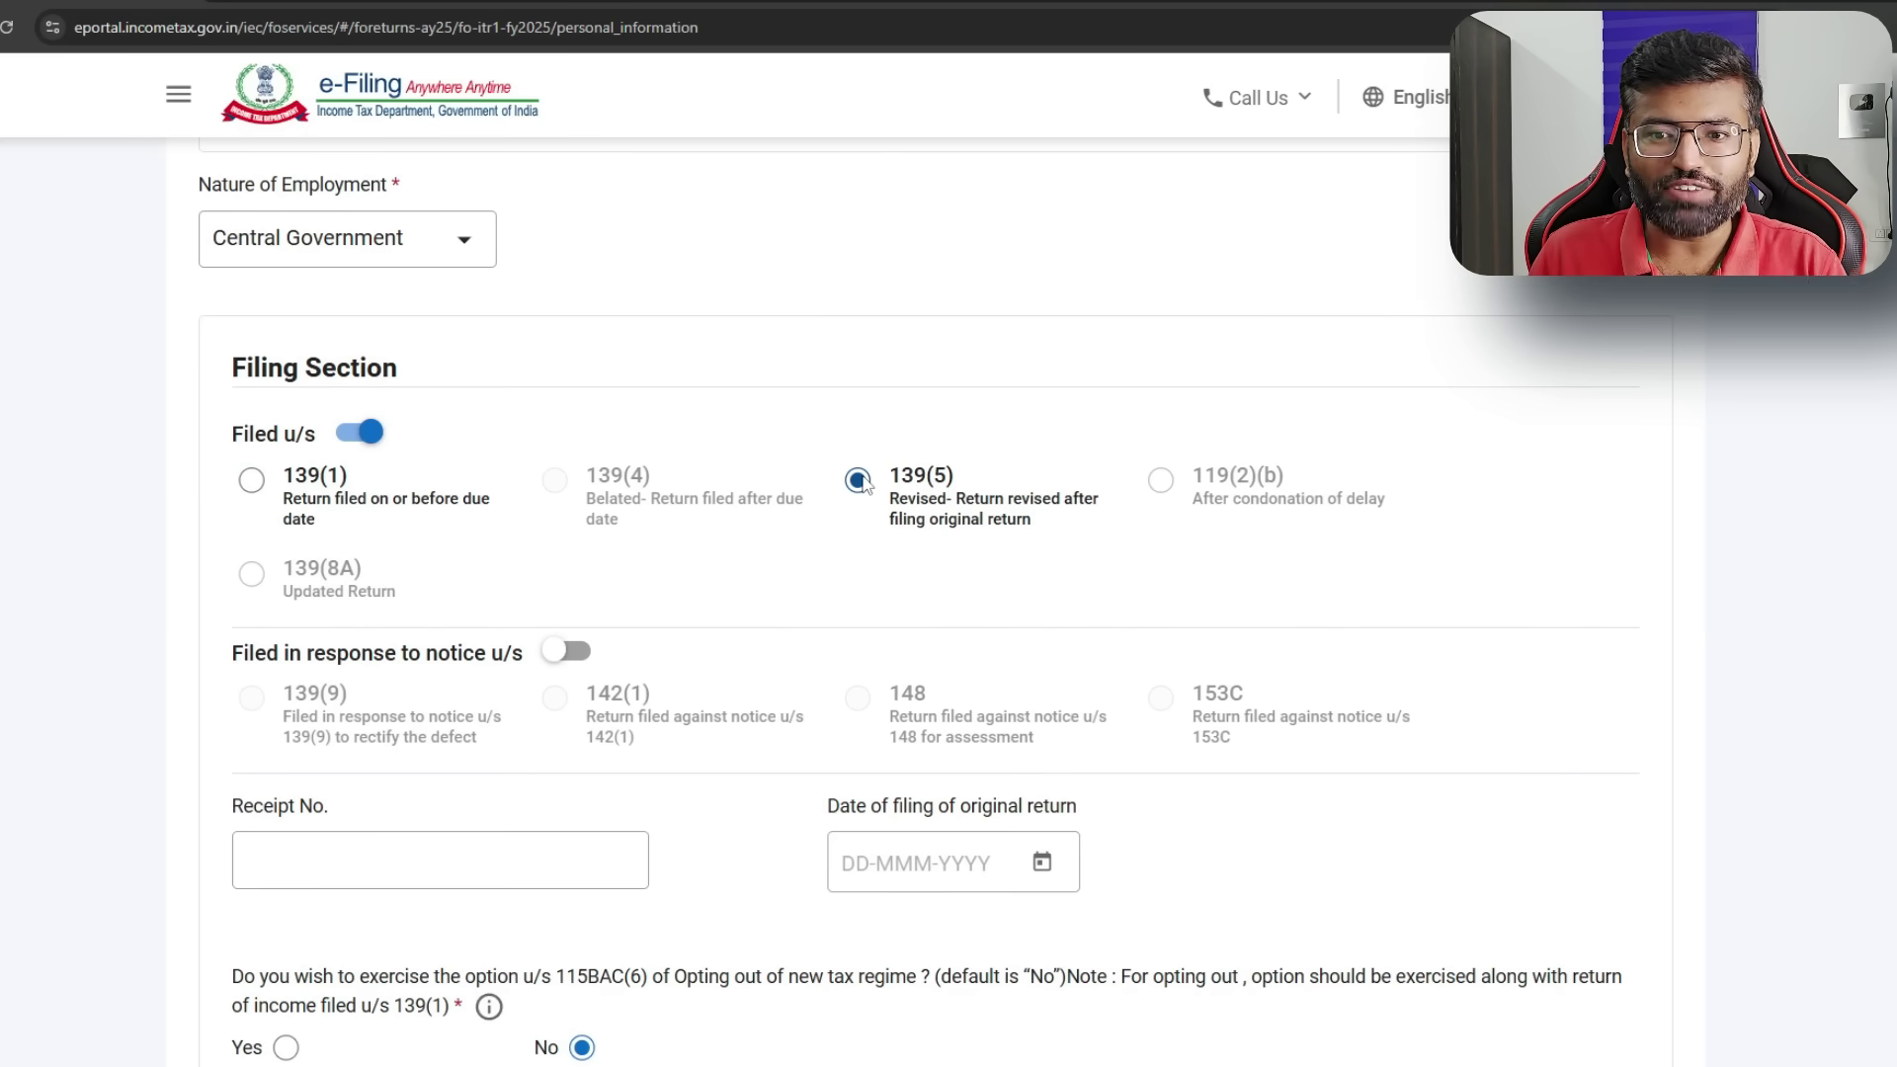
pyautogui.click(450, 868)
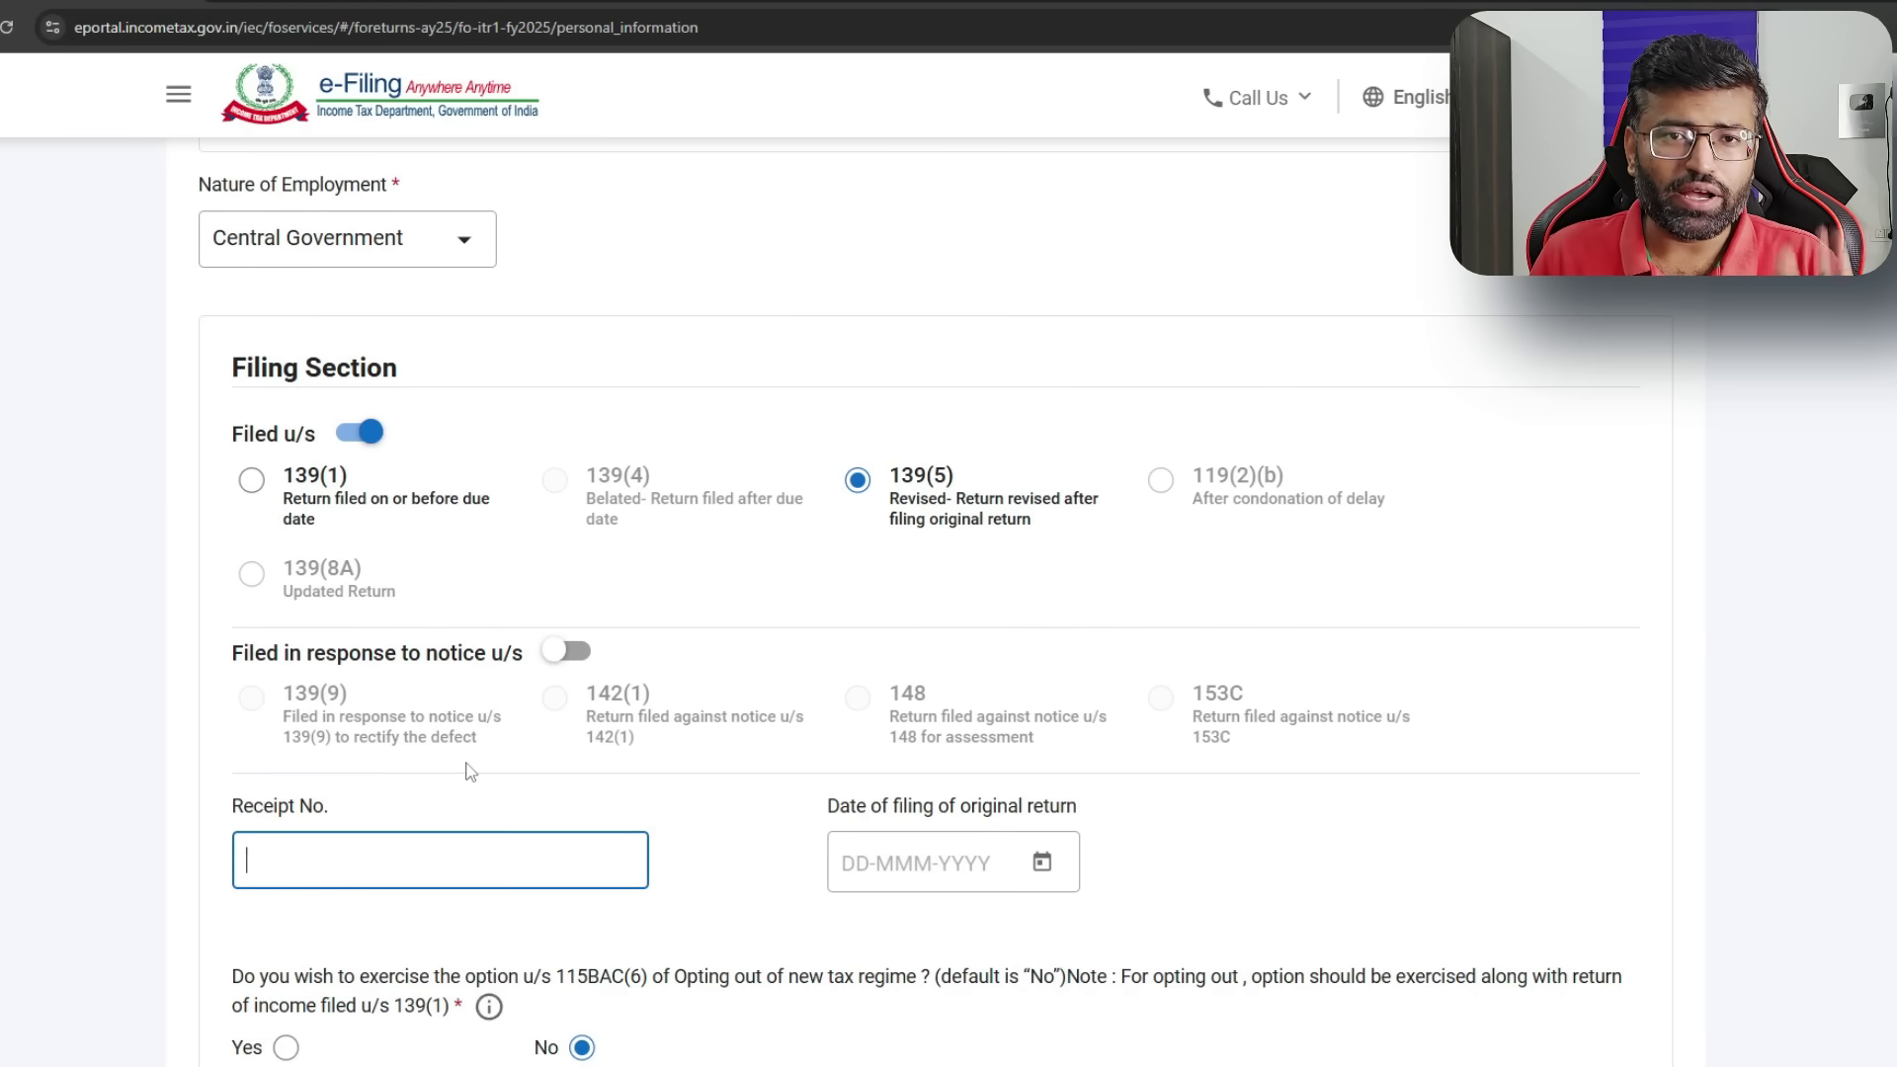
pyautogui.click(251, 480)
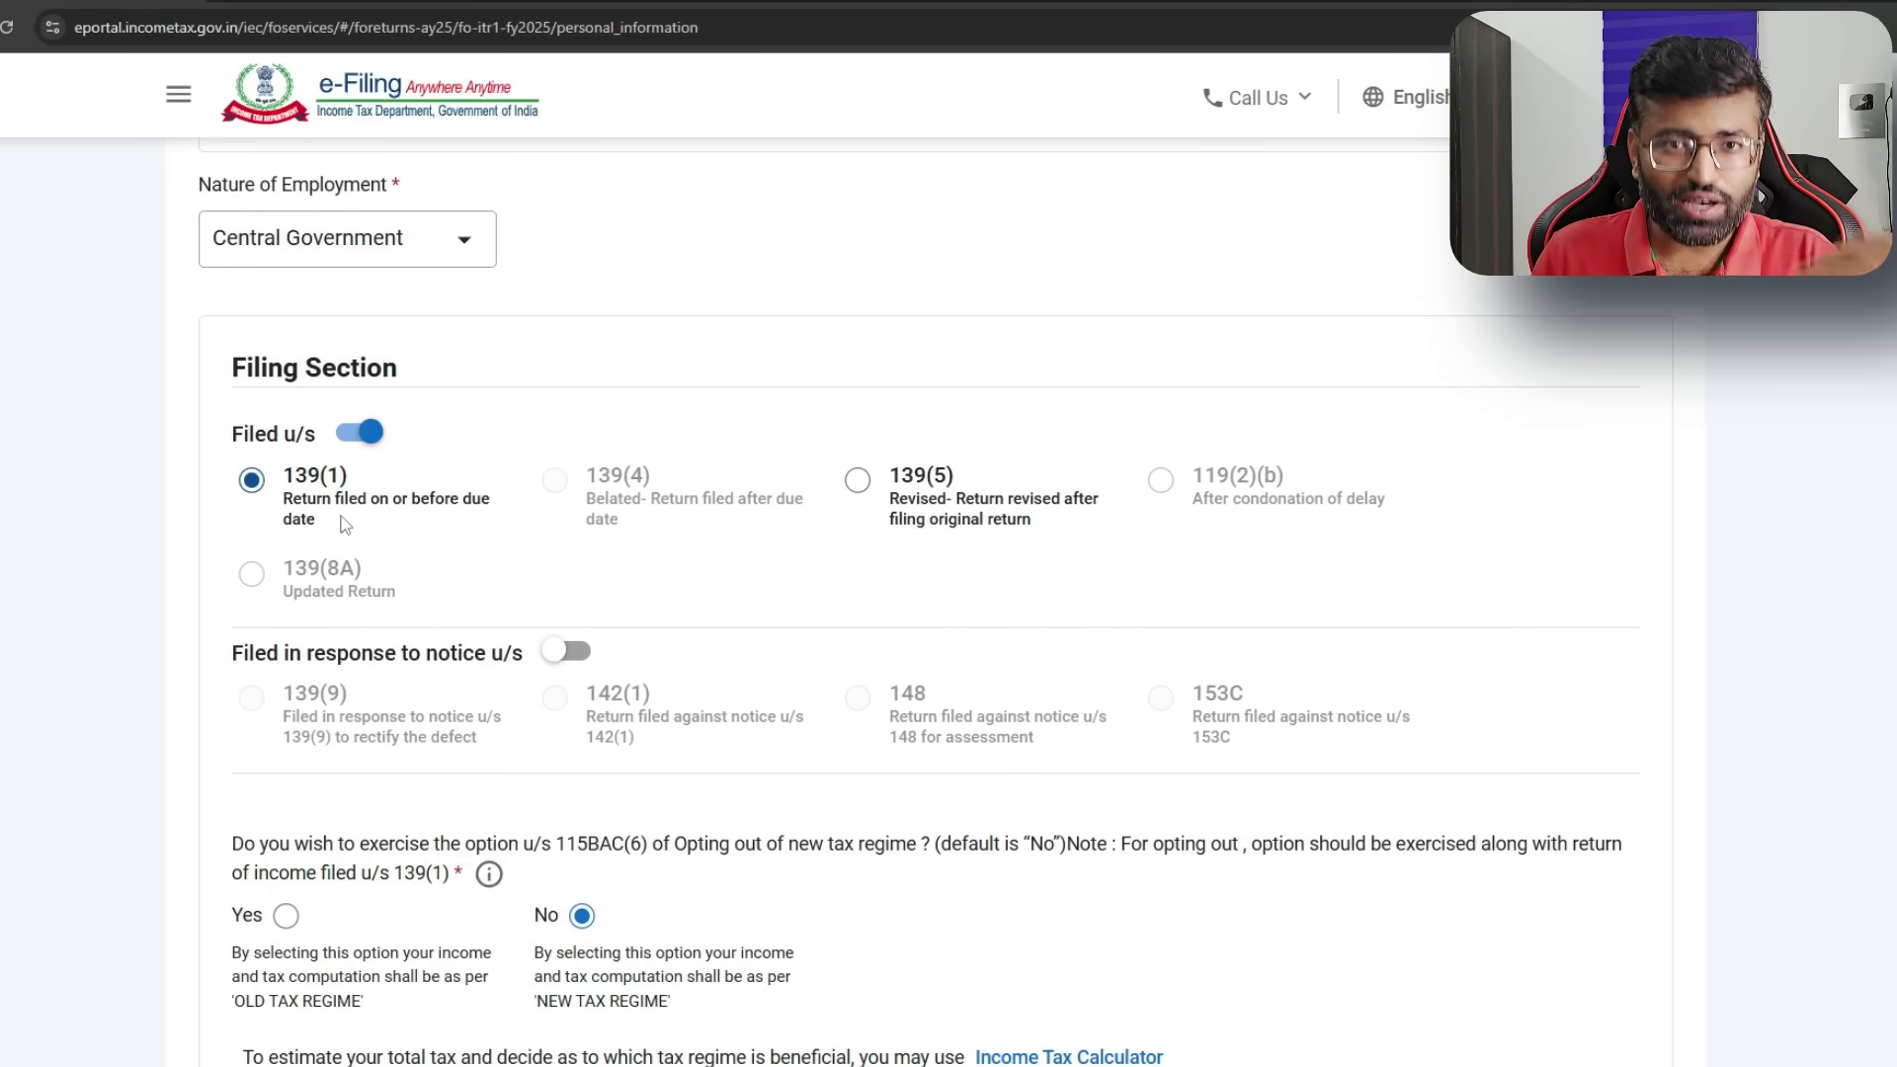
pyautogui.click(857, 482)
pyautogui.click(251, 480)
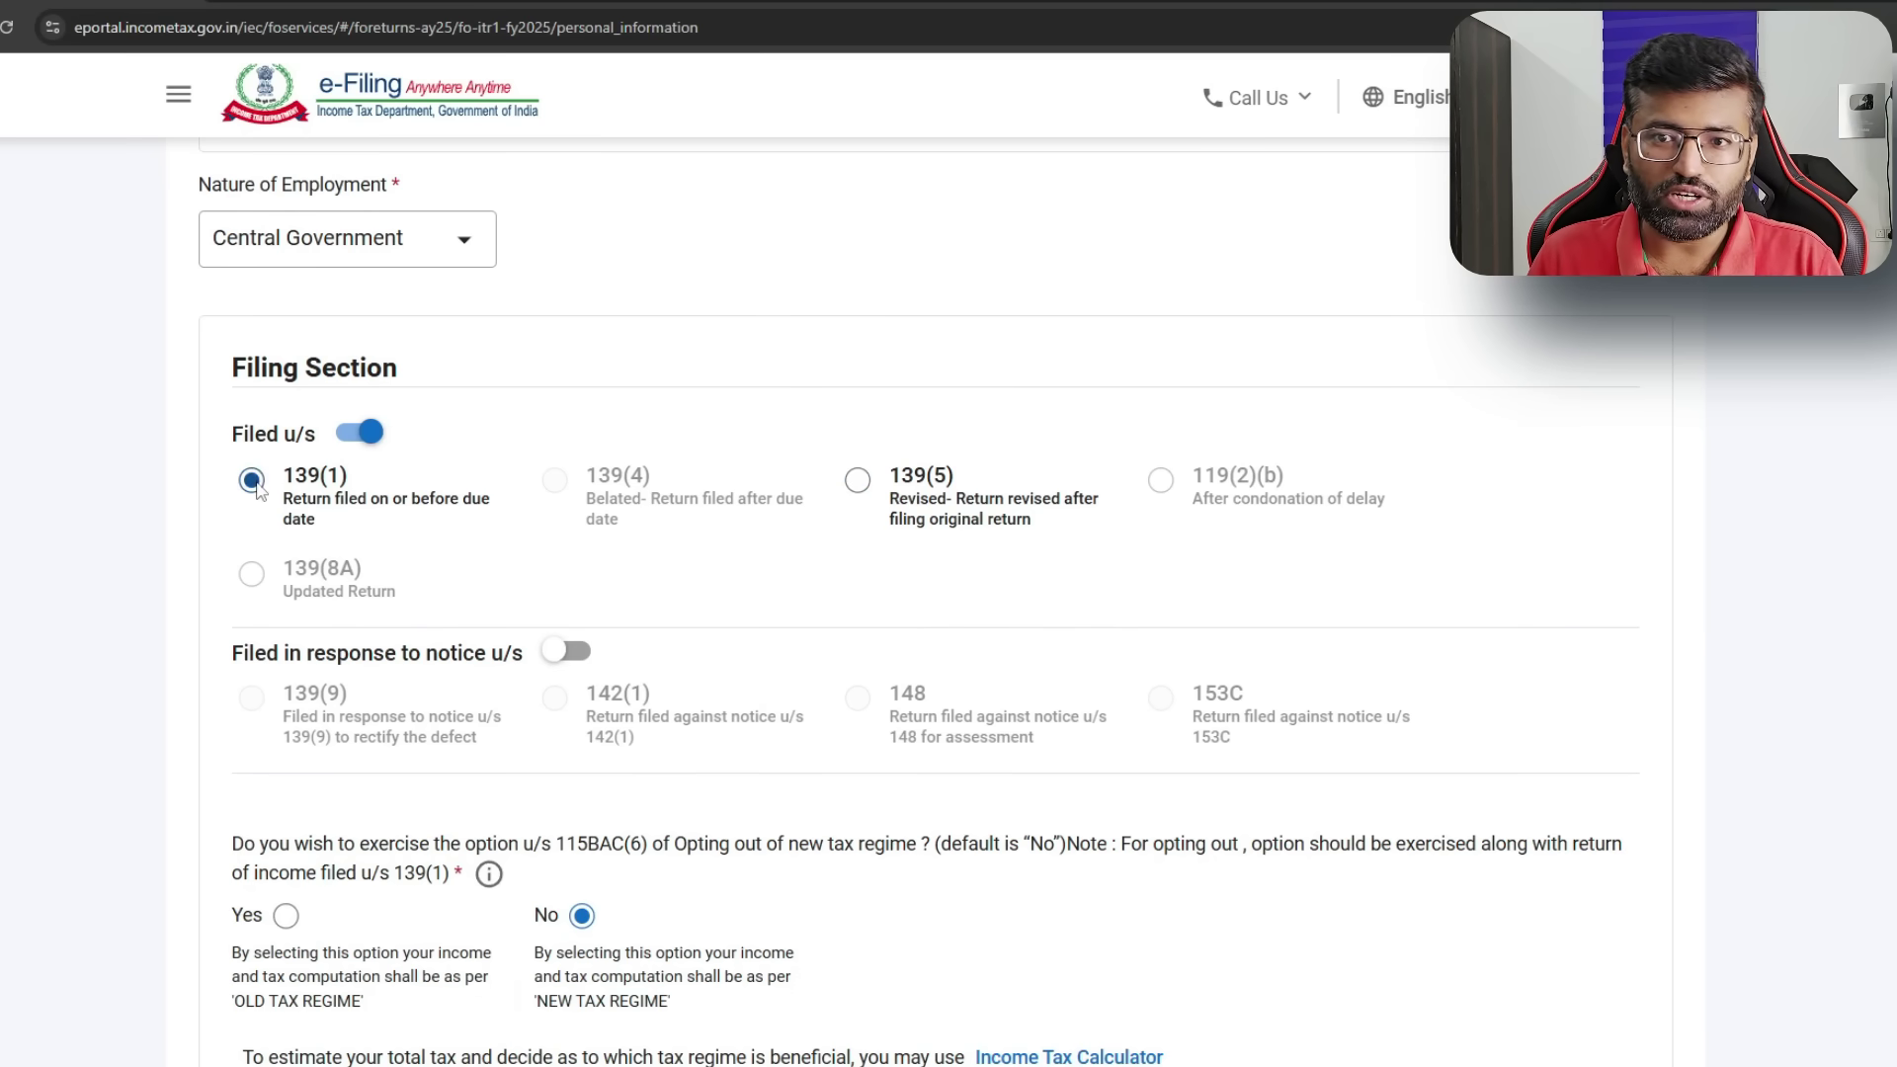
pyautogui.scroll(-6, 583, 296)
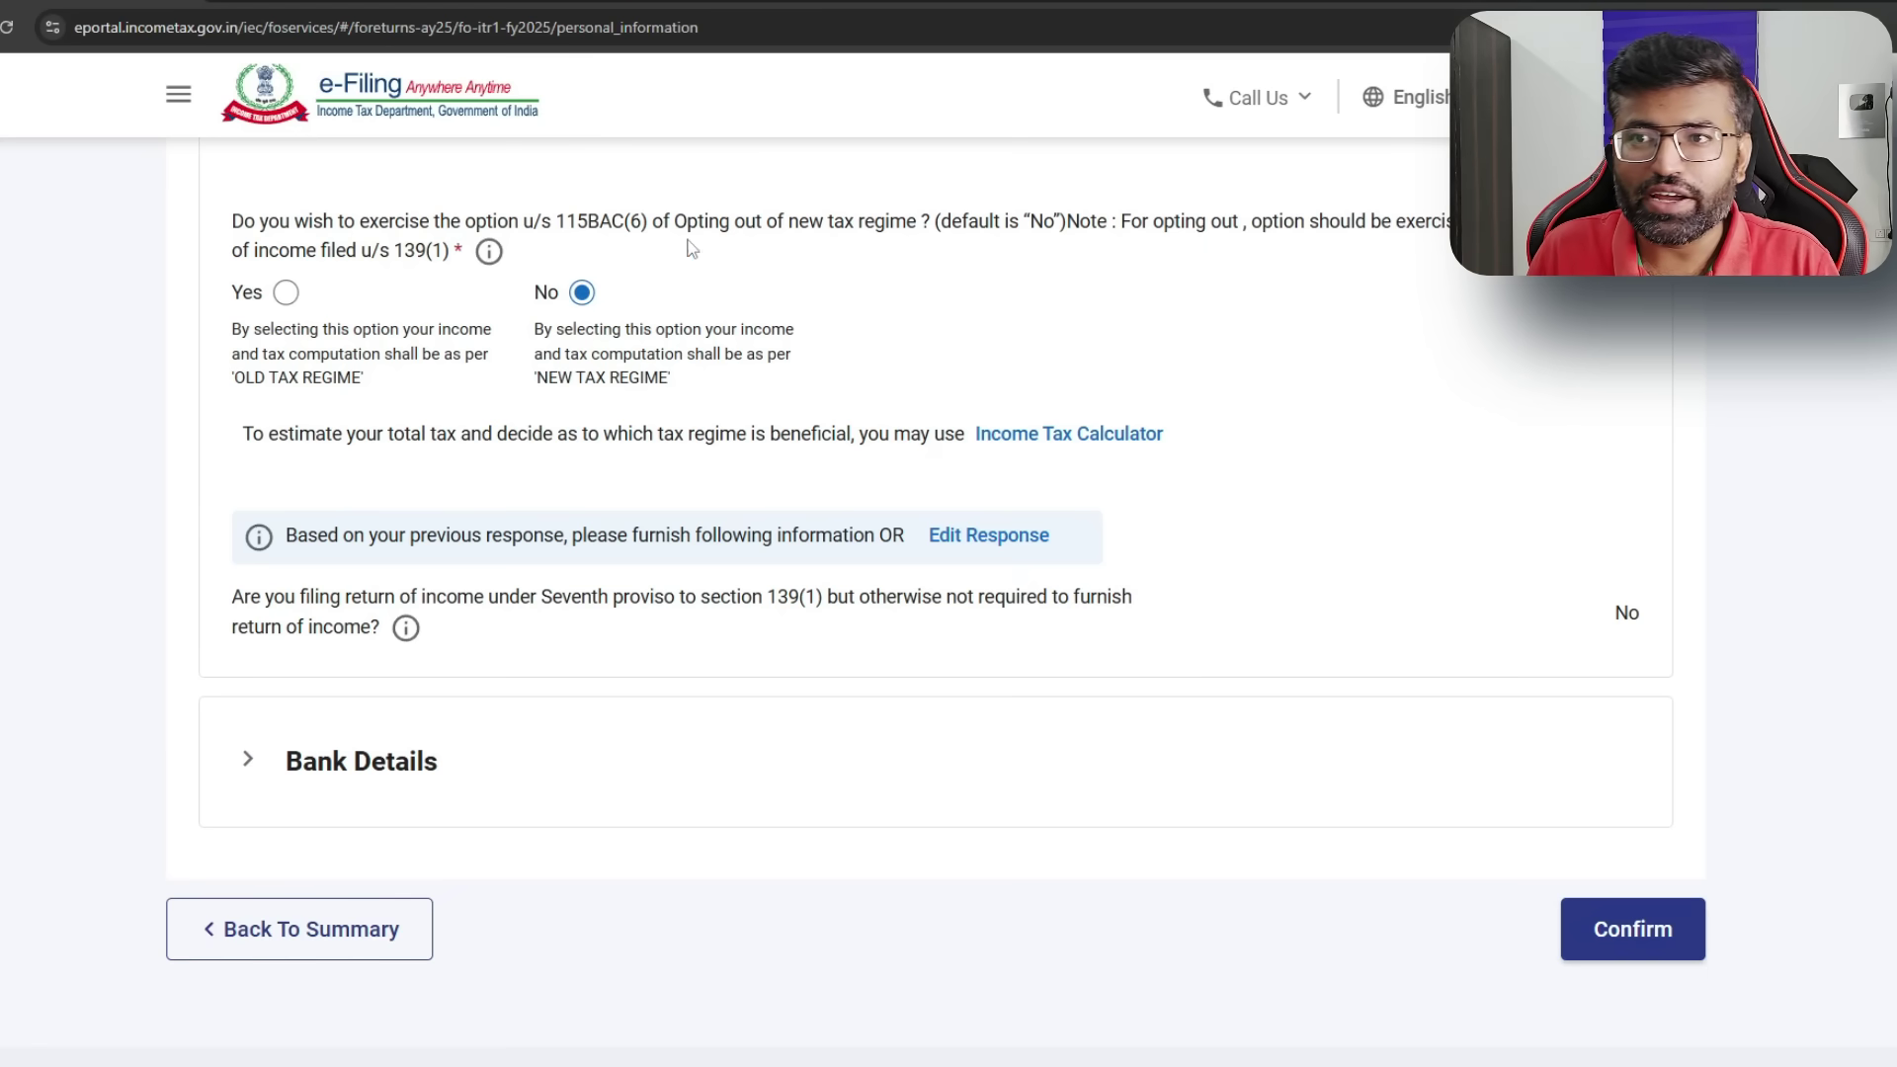
pyautogui.moveTo(675, 222); pyautogui.dragTo(920, 227)
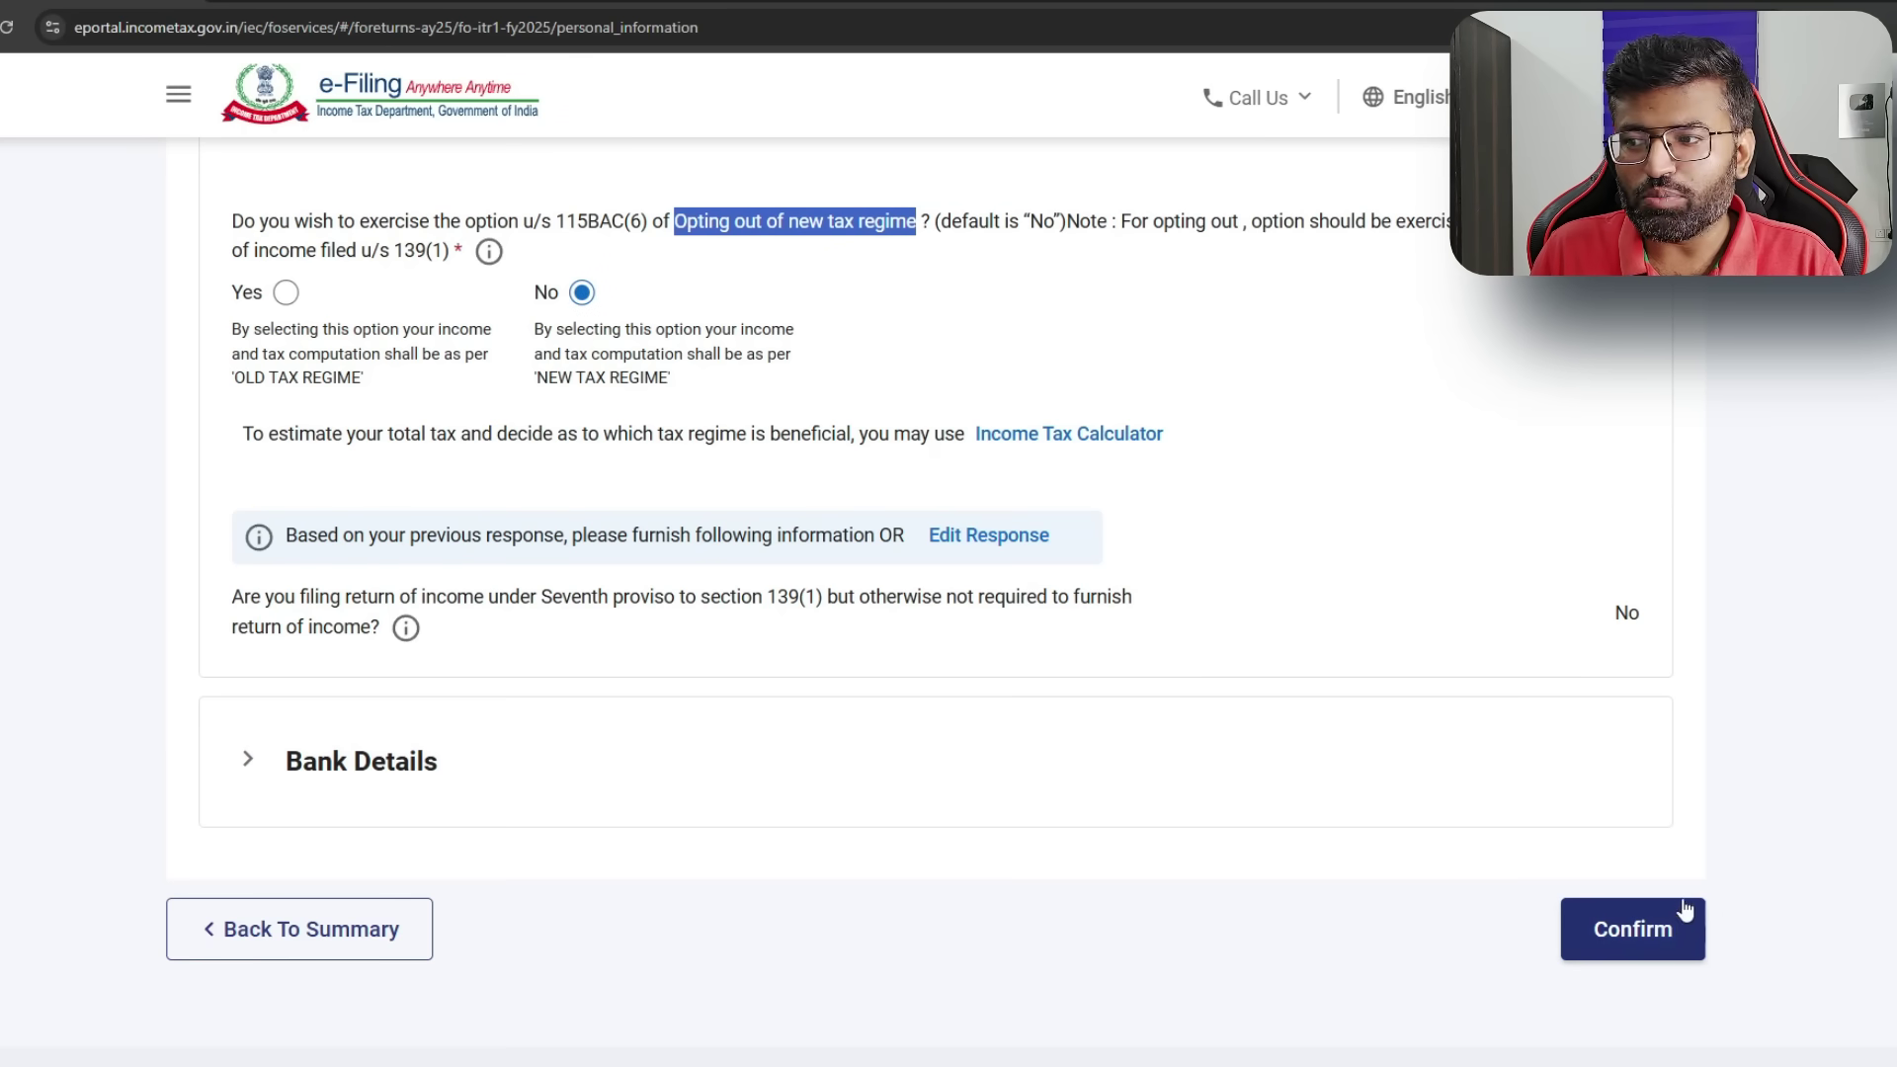
# - Review the bank details and confirm the personal information
pyautogui.click(228, 786)
pyautogui.scroll(-4, 652, 733)
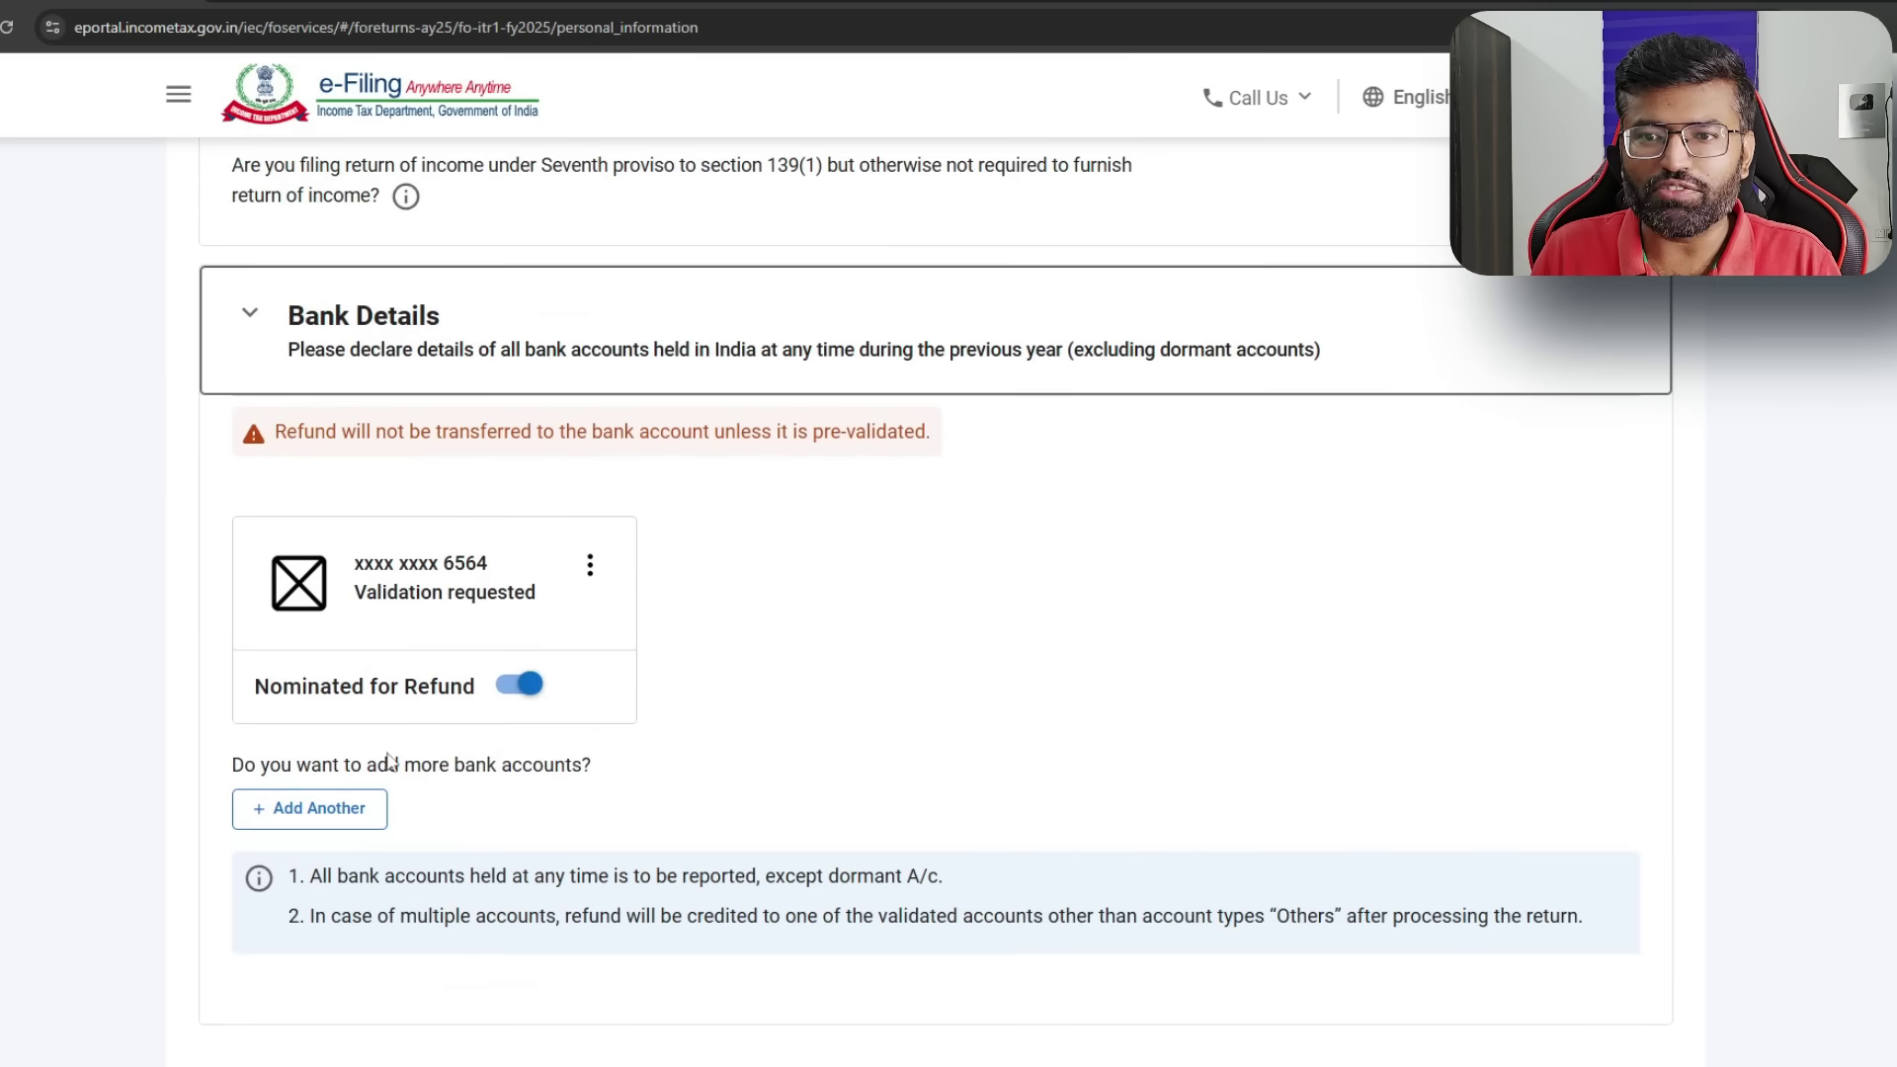
pyautogui.scroll(-5, 1640, 802)
pyautogui.click(1645, 819)
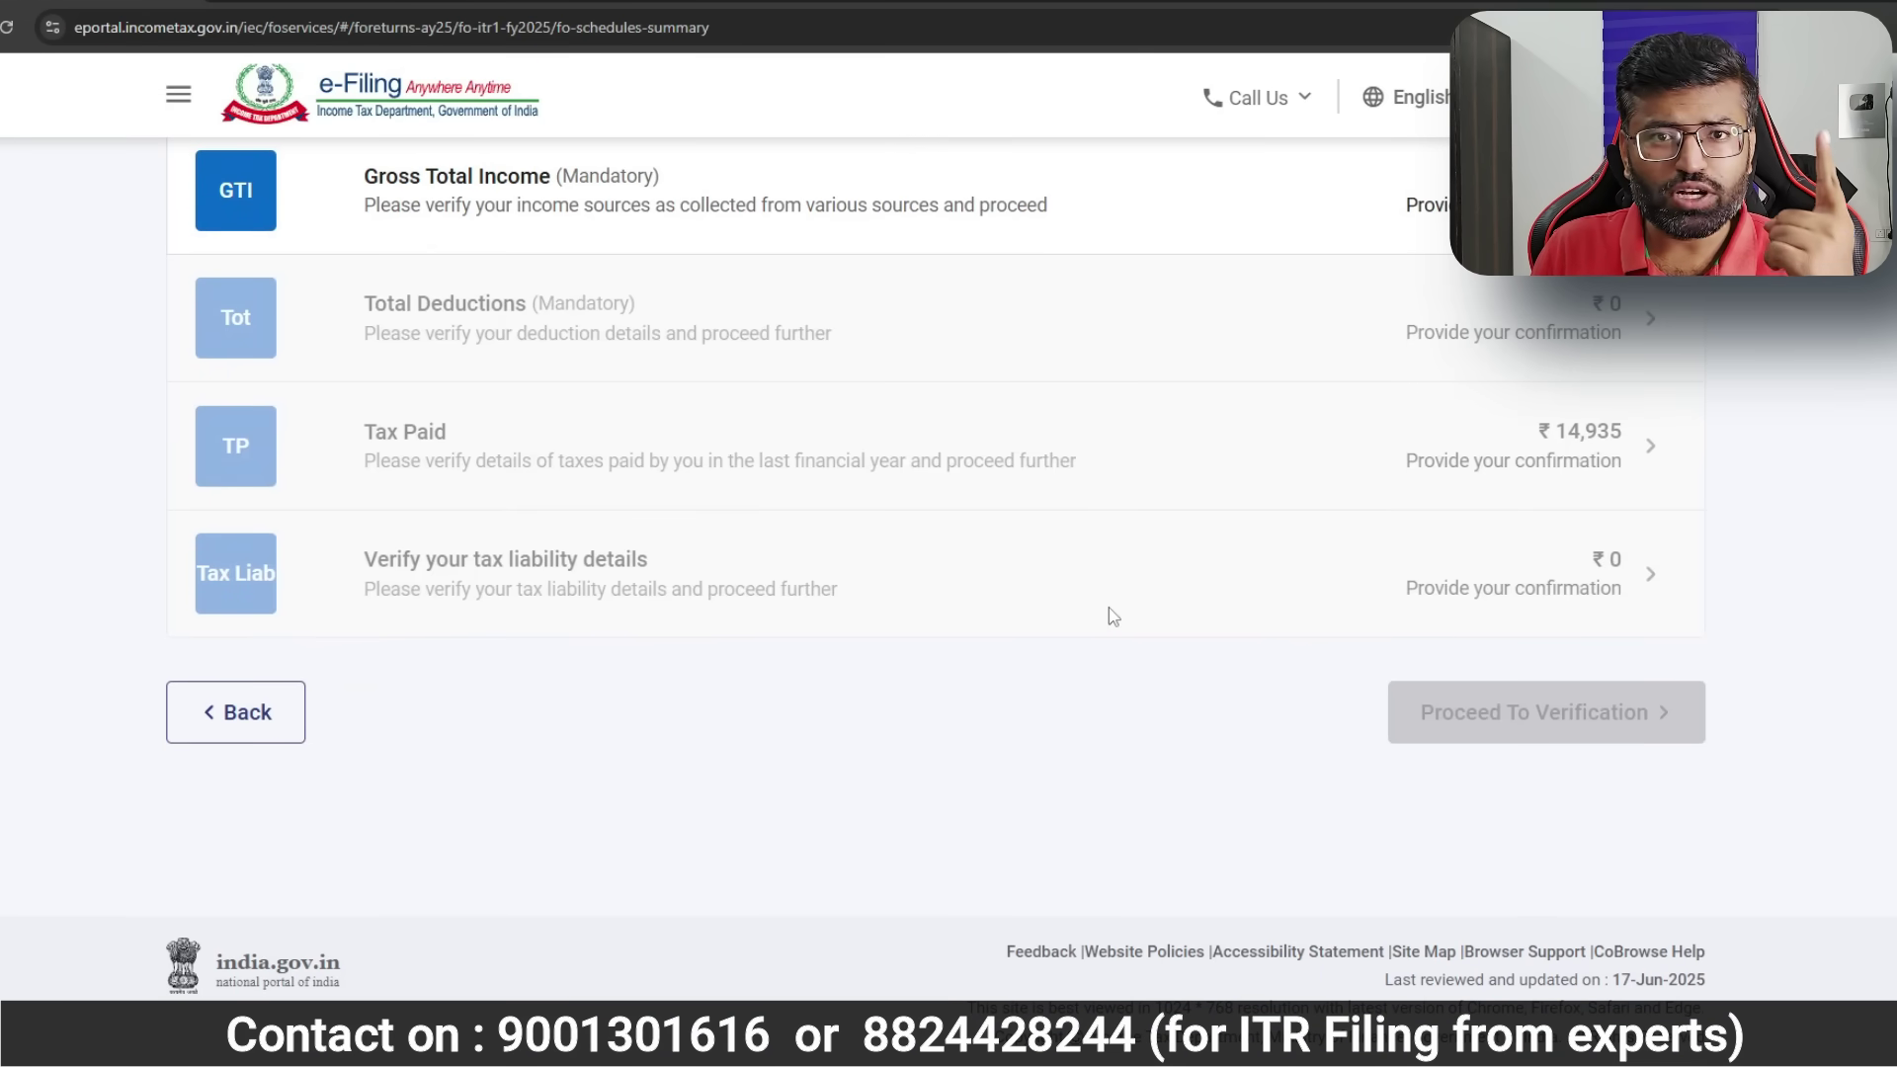
pyautogui.click(910, 202)
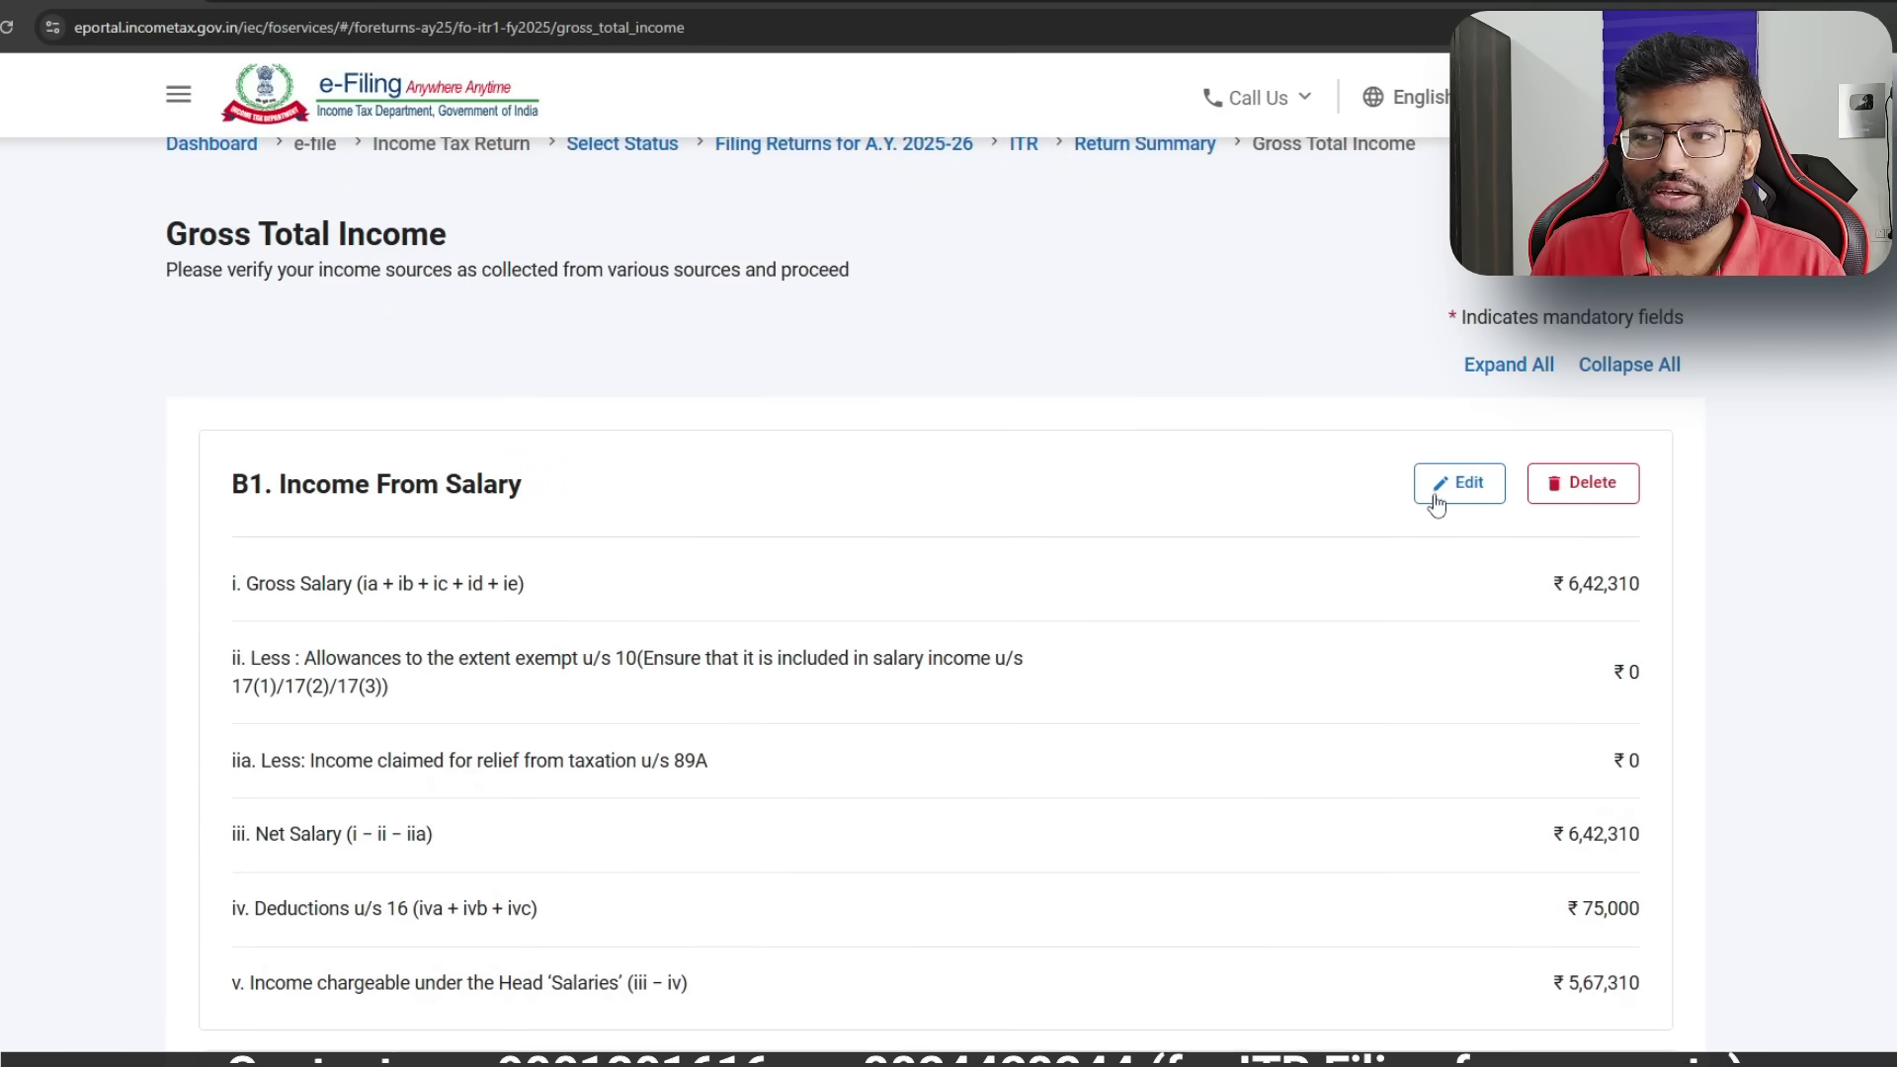
# - Change B1 salary u/s 17(1) from 642310 to 760754 per AIS and save
pyautogui.click(1456, 486)
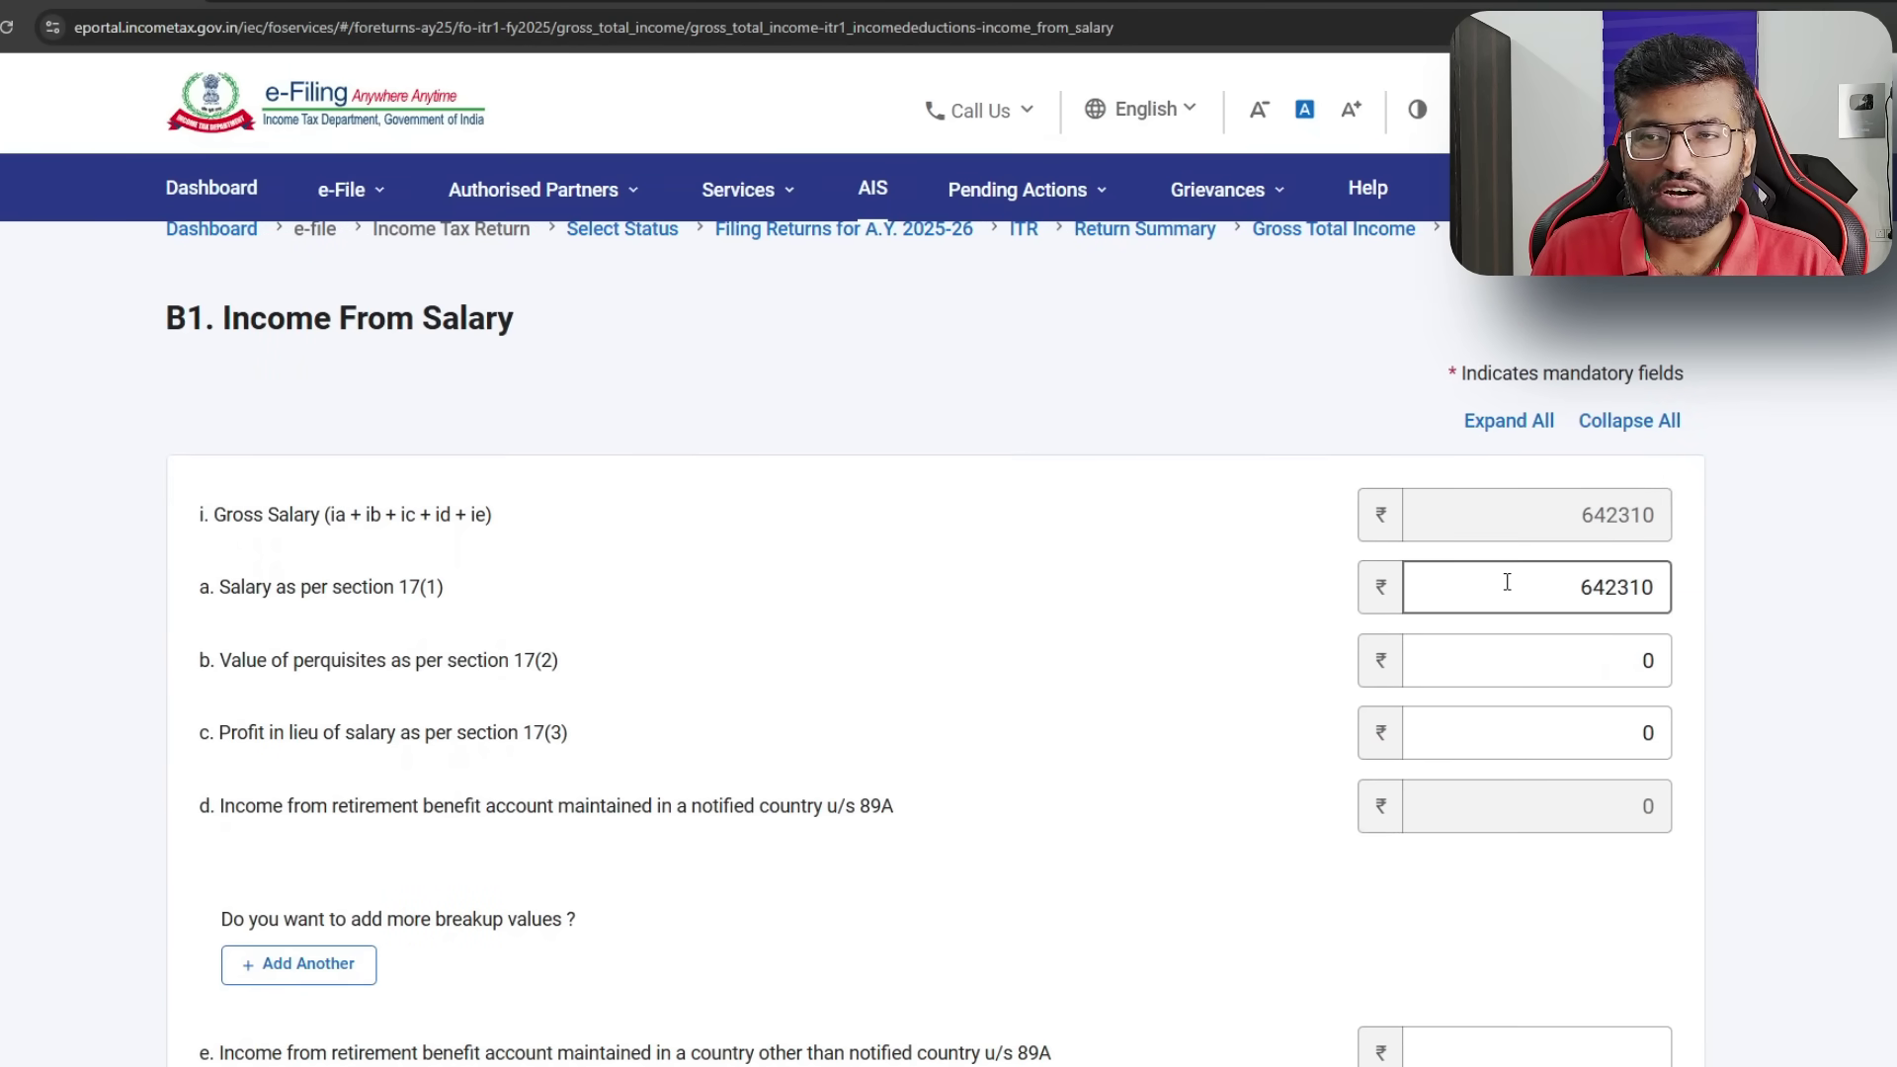
pyautogui.click(741, 189)
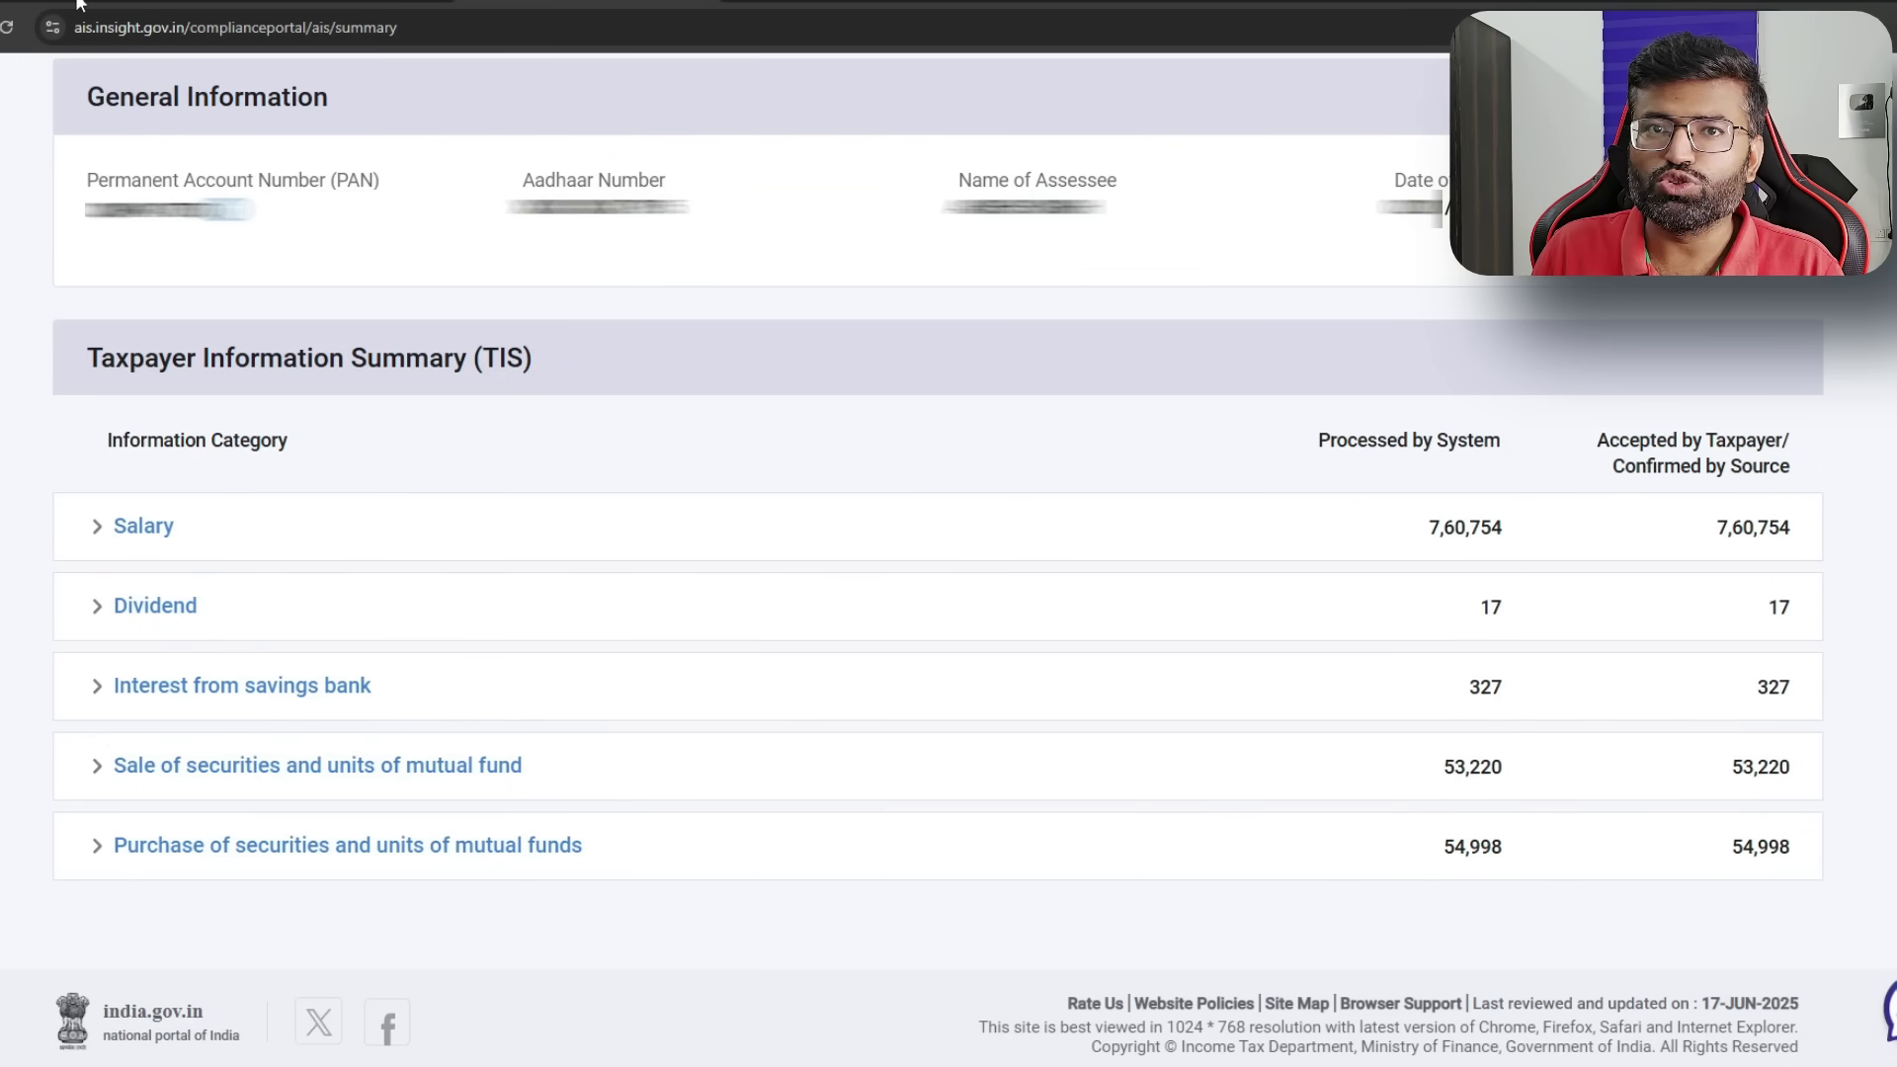
pyautogui.click(79, 4)
pyautogui.moveTo(1579, 587); pyautogui.dragTo(1656, 586)
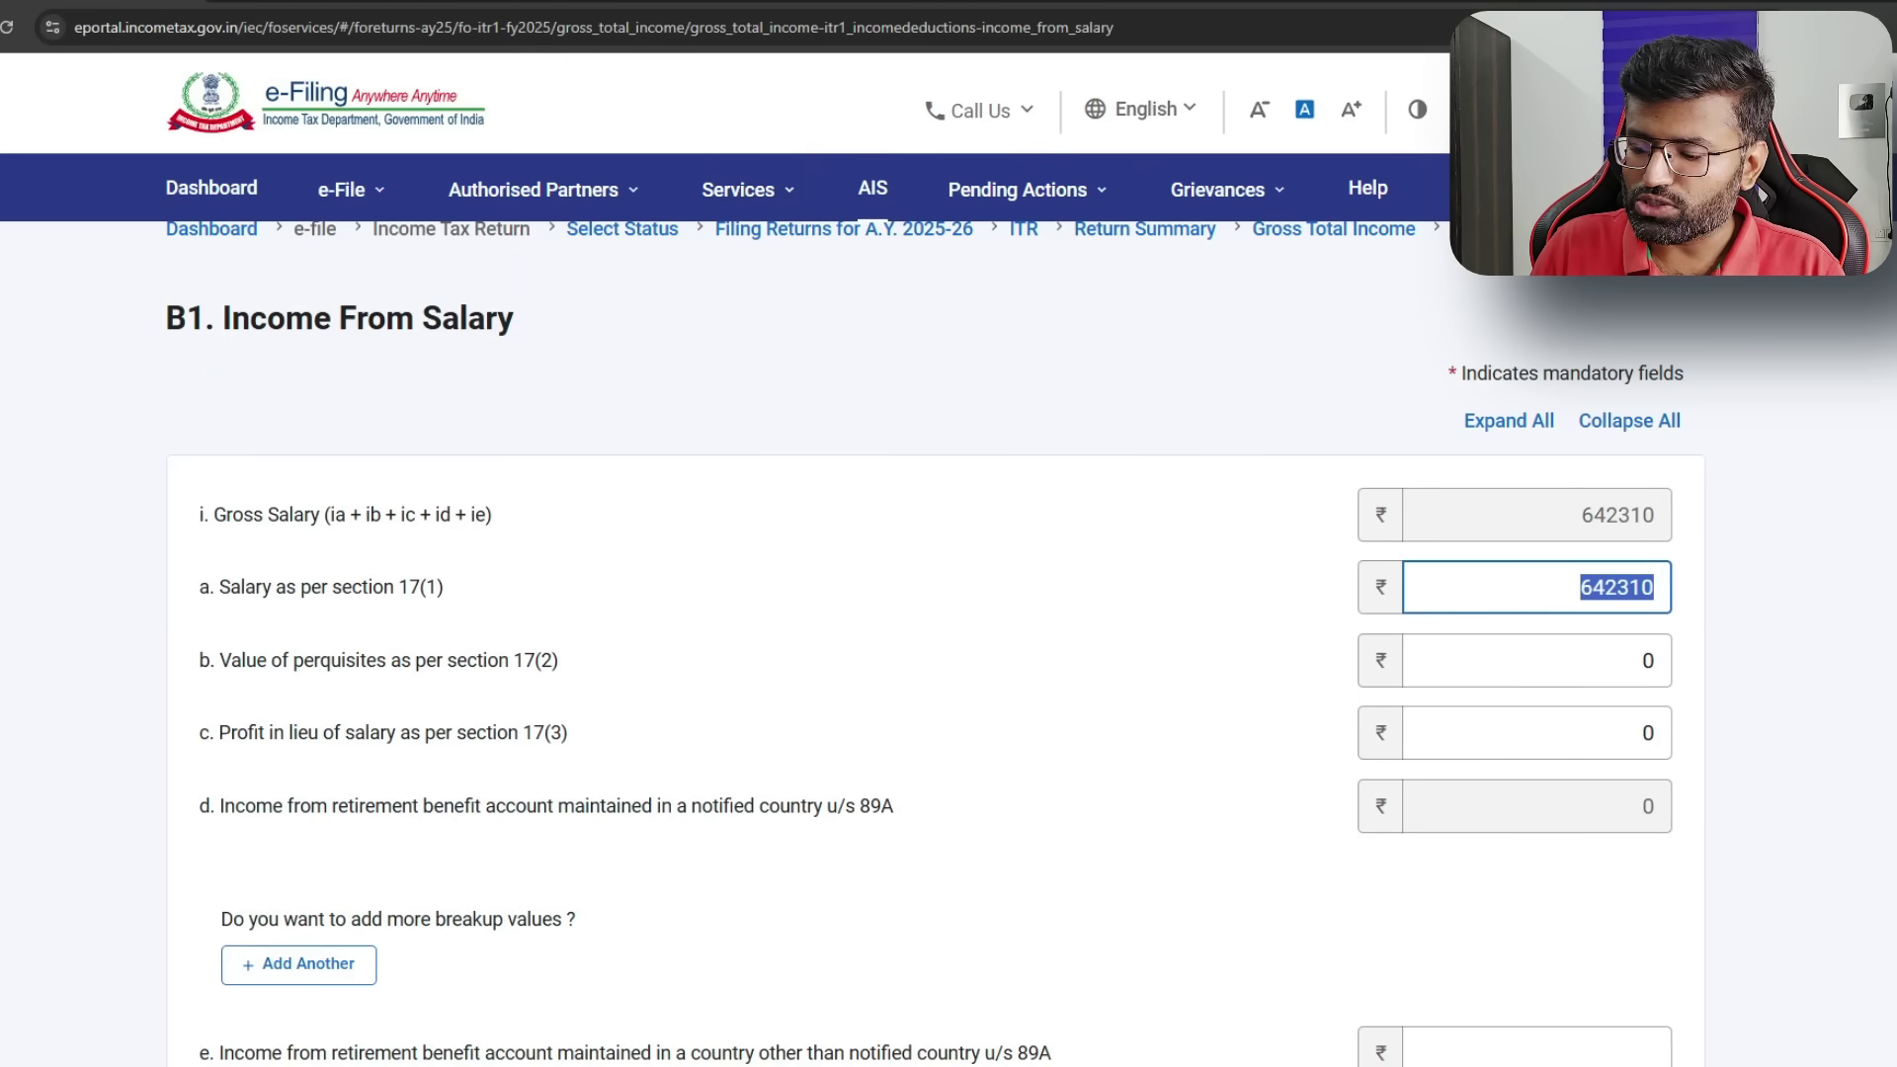
pyautogui.write('760754')
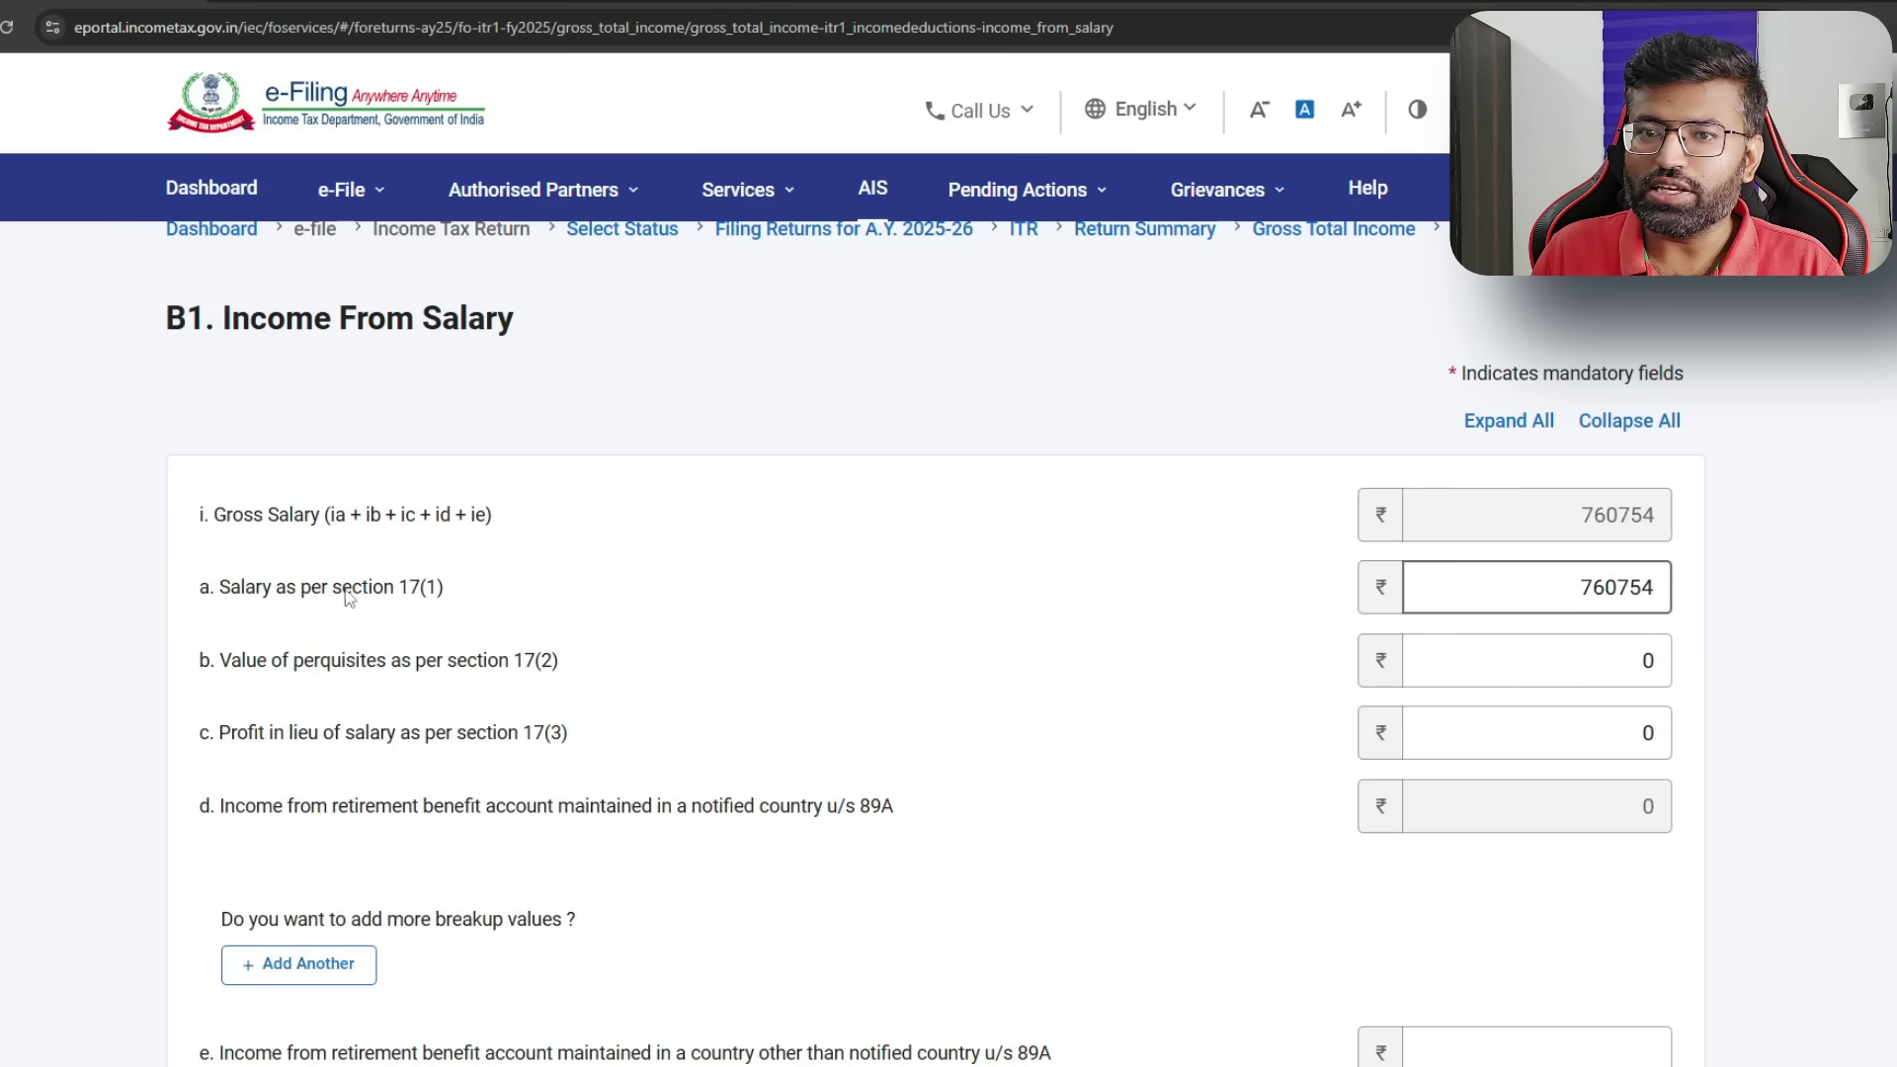
pyautogui.click(1531, 649)
pyautogui.scroll(-10, 1531, 649)
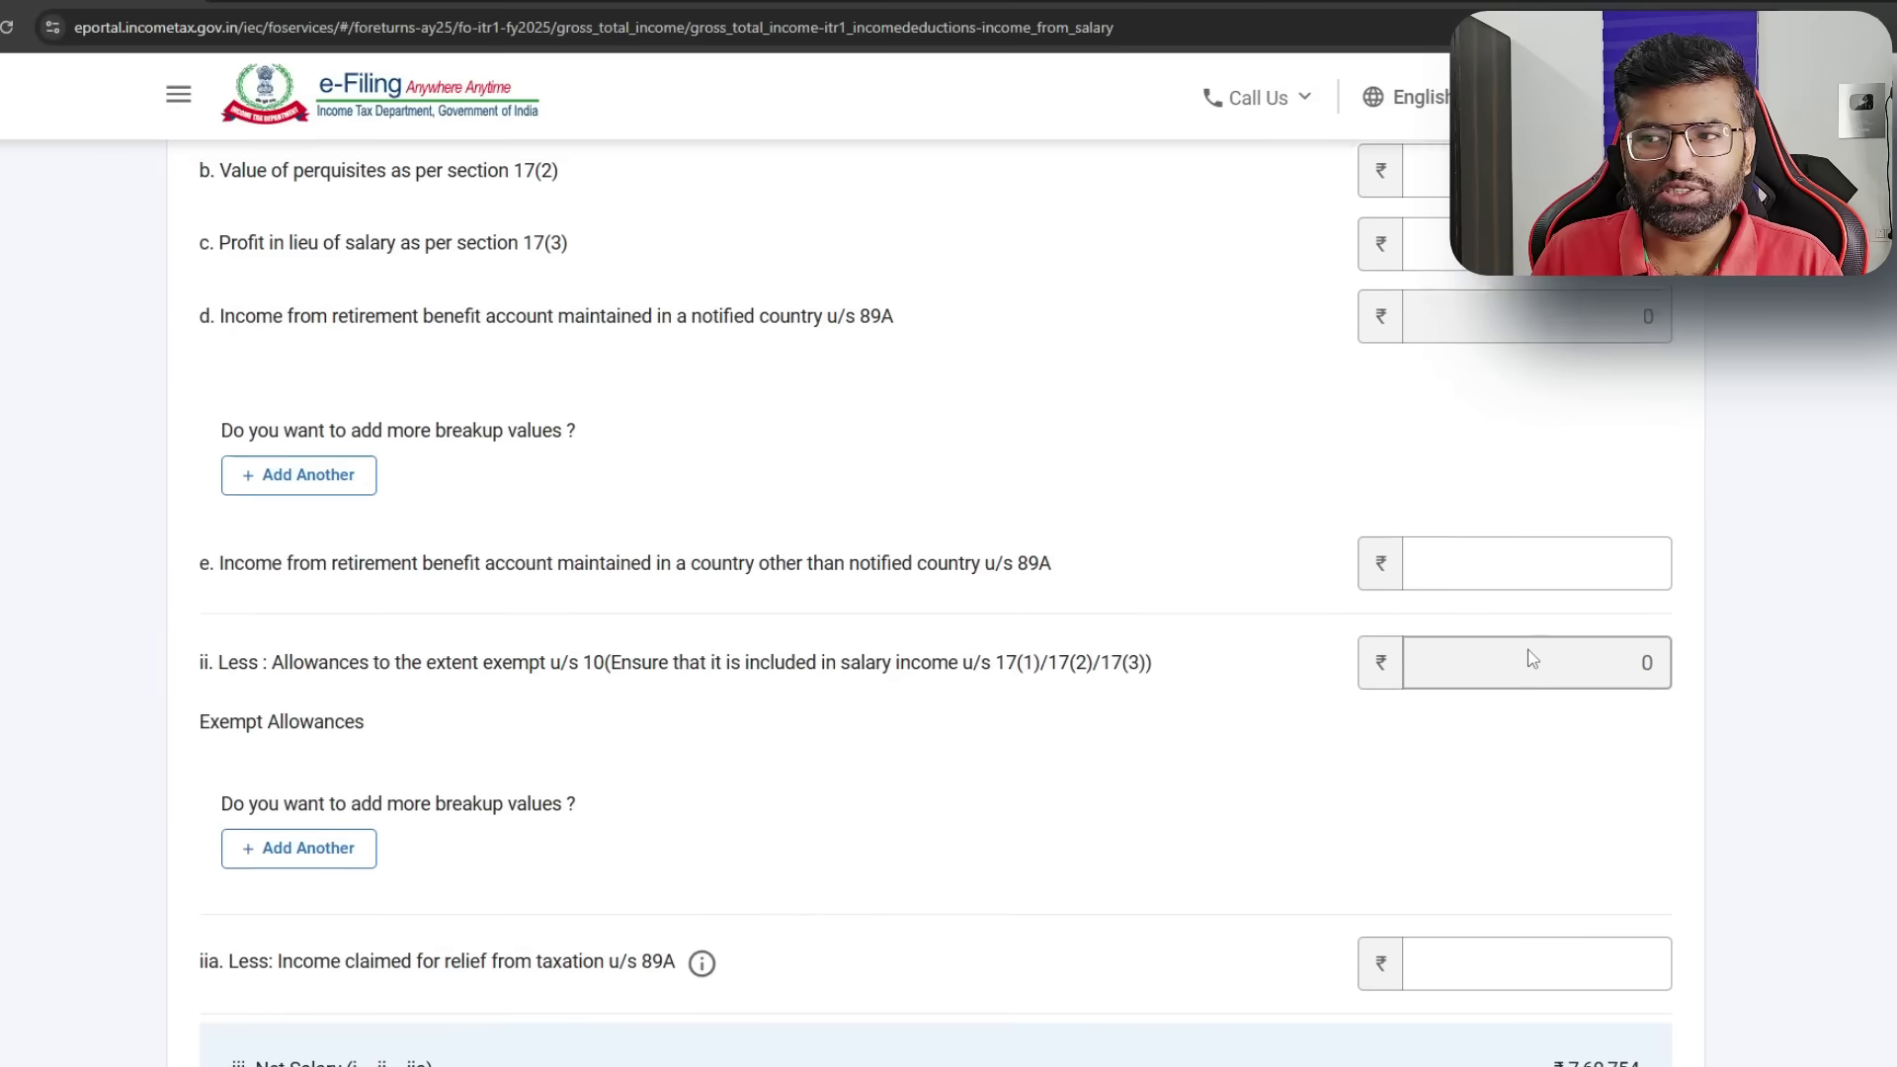
pyautogui.moveTo(1581, 642); pyautogui.dragTo(1696, 658)
pyautogui.scroll(-3, 1659, 662)
pyautogui.click(1640, 799)
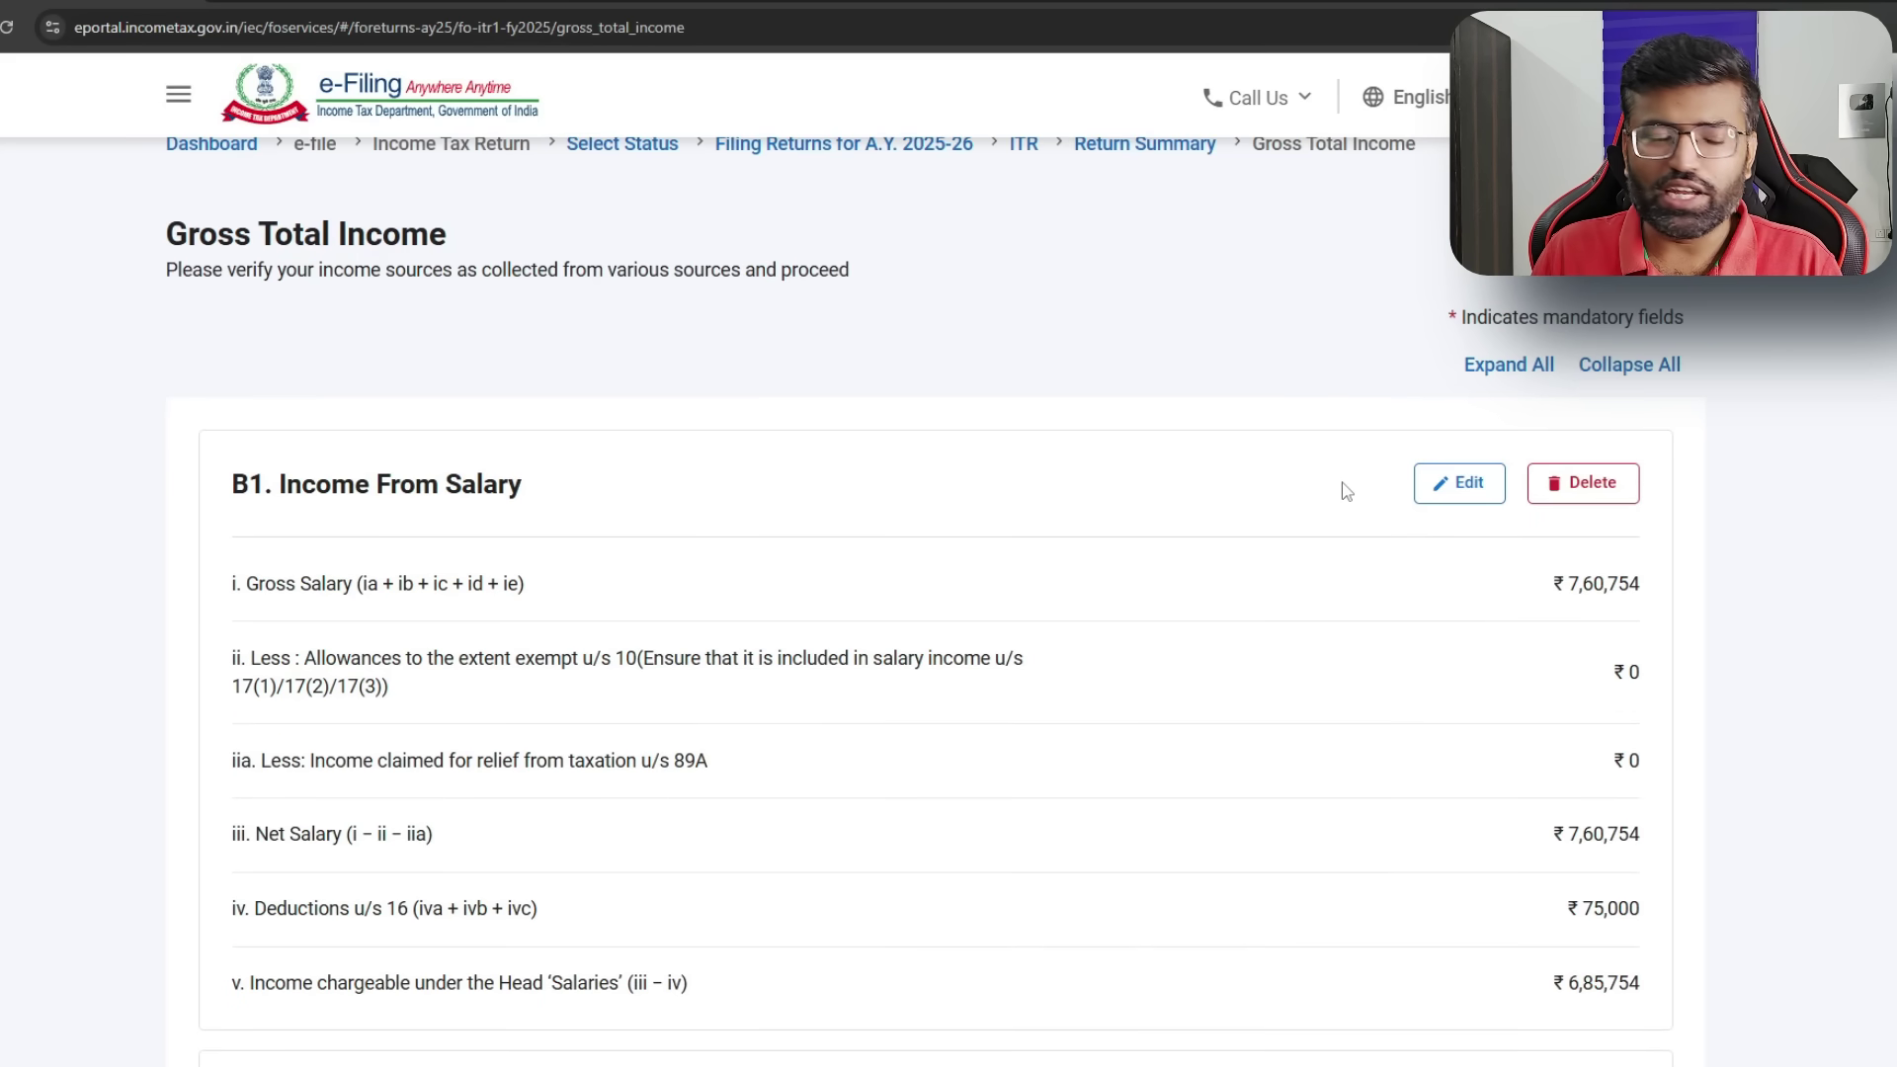
# - Open the Dividend Income entry under B3 Income from Other Sources for editing
pyautogui.scroll(-1, 1343, 489)
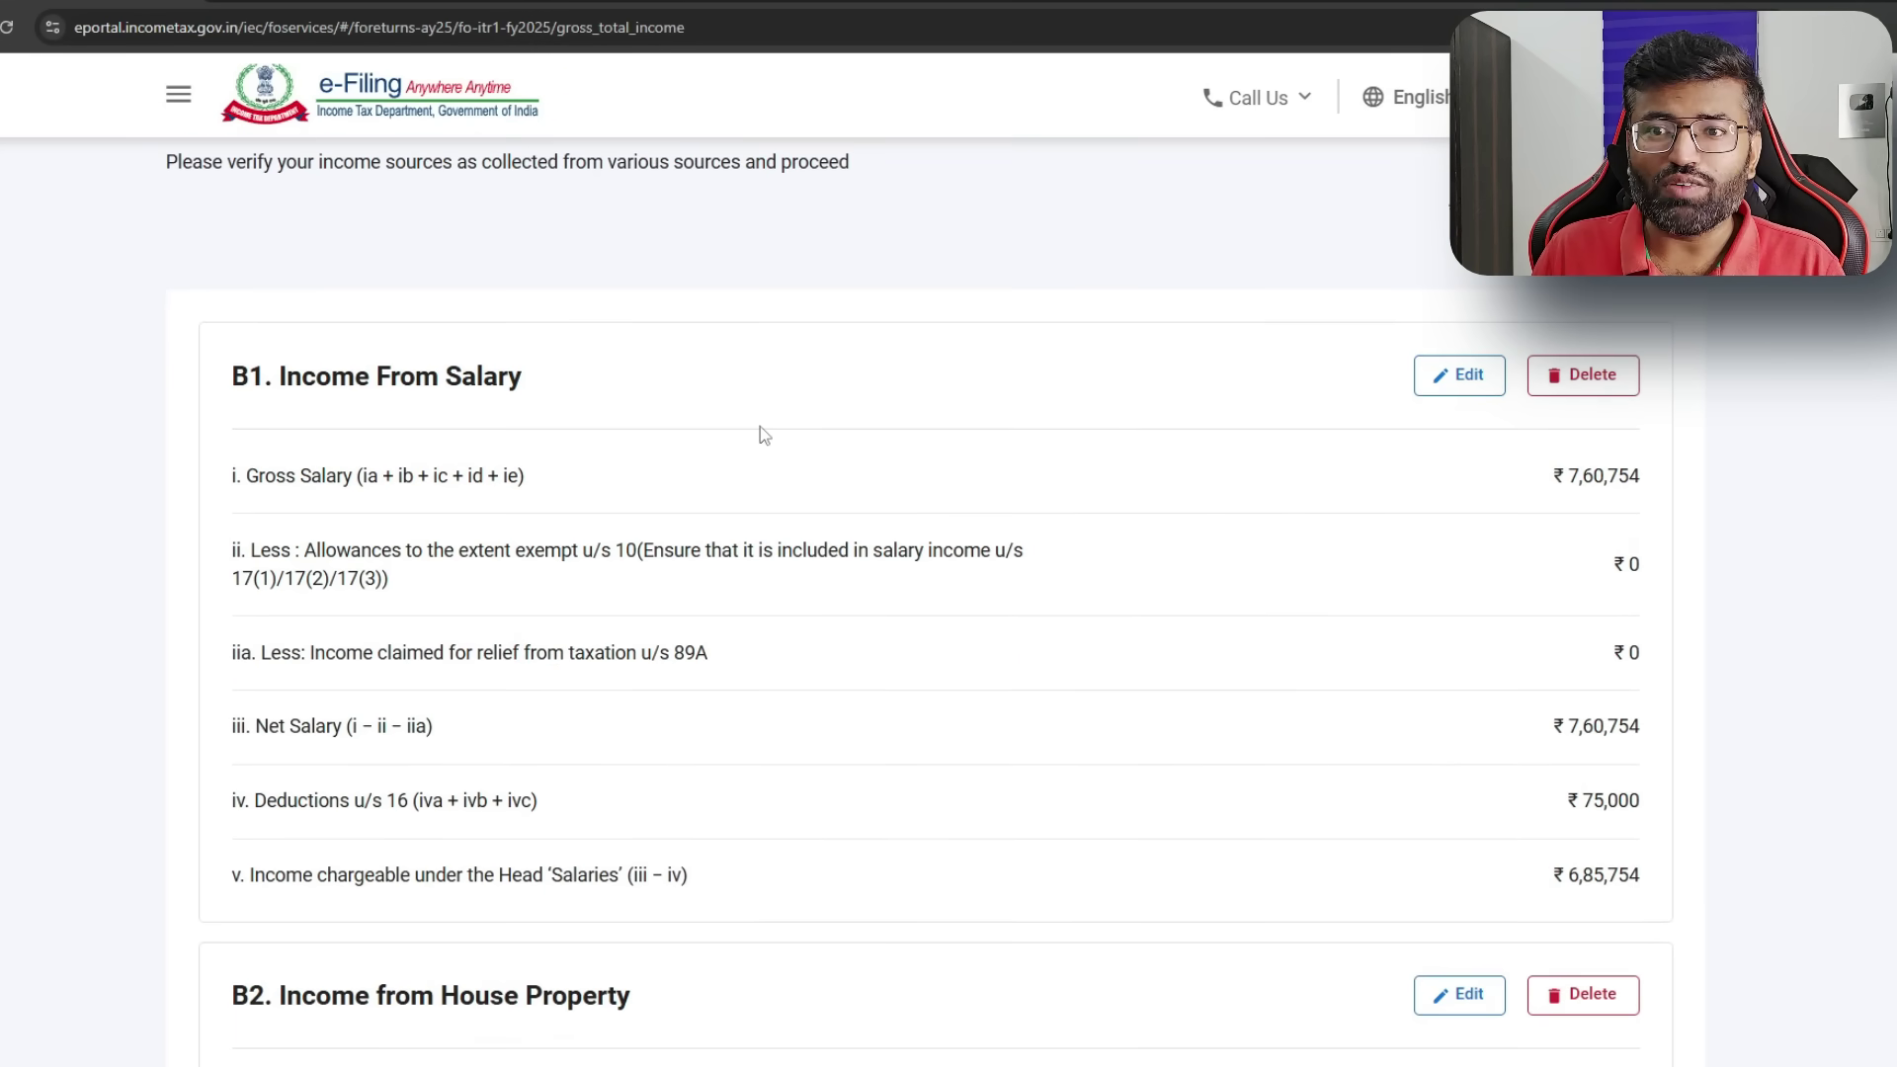
pyautogui.scroll(-7, 760, 432)
pyautogui.scroll(-5, 763, 435)
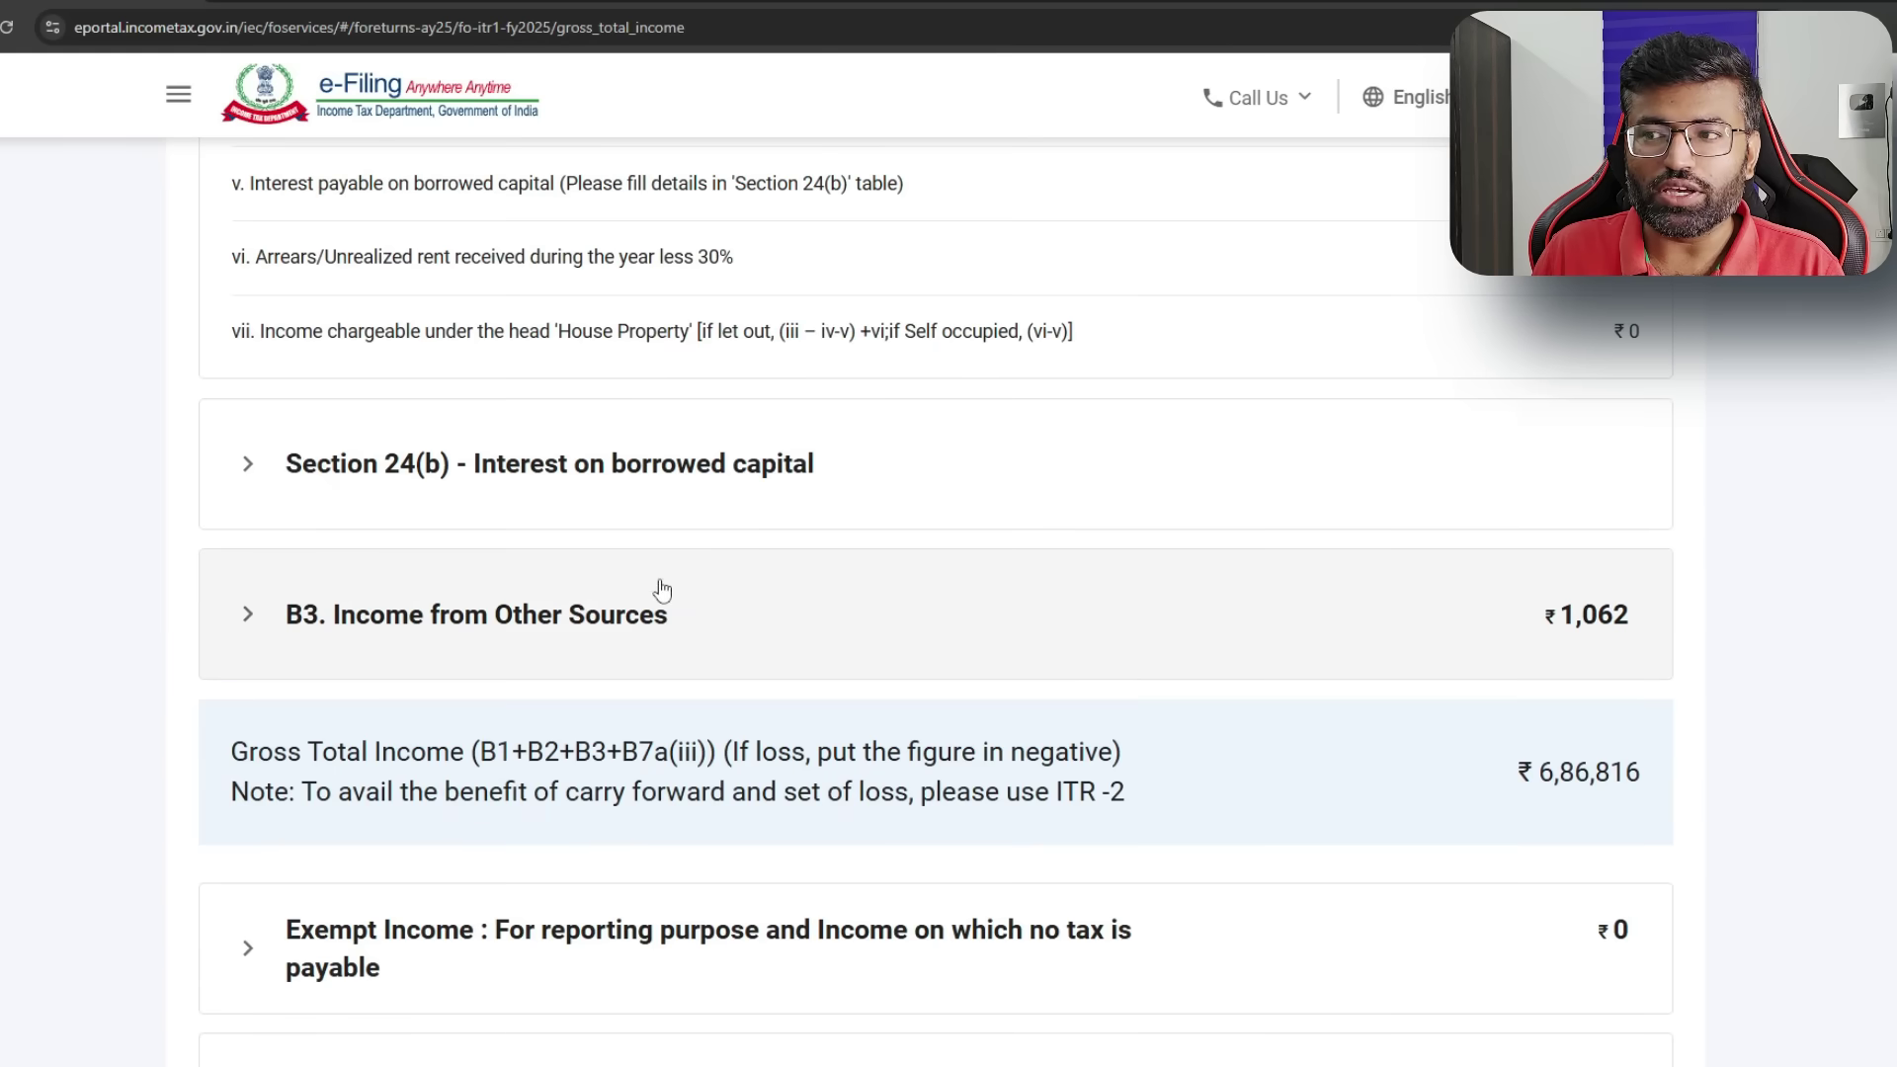
pyautogui.click(249, 628)
pyautogui.scroll(-3, 249, 627)
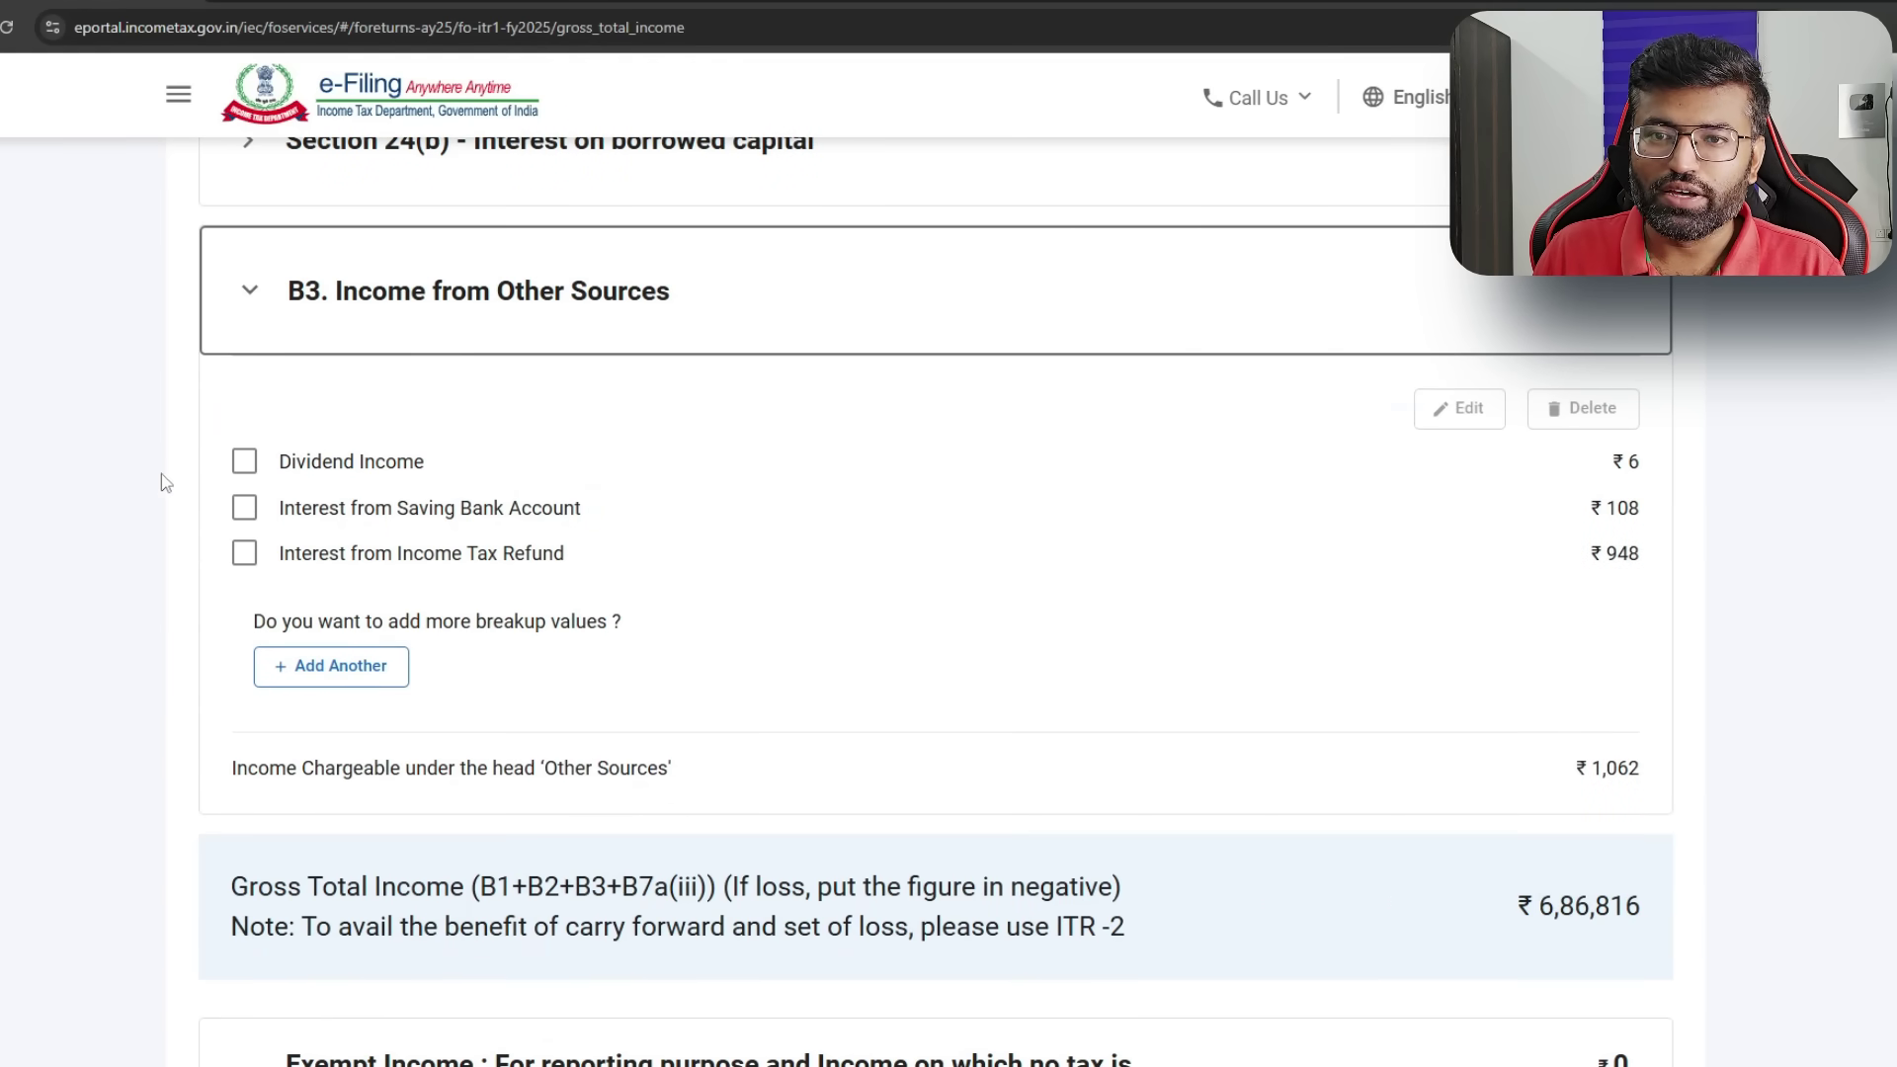
pyautogui.click(244, 462)
pyautogui.click(1463, 415)
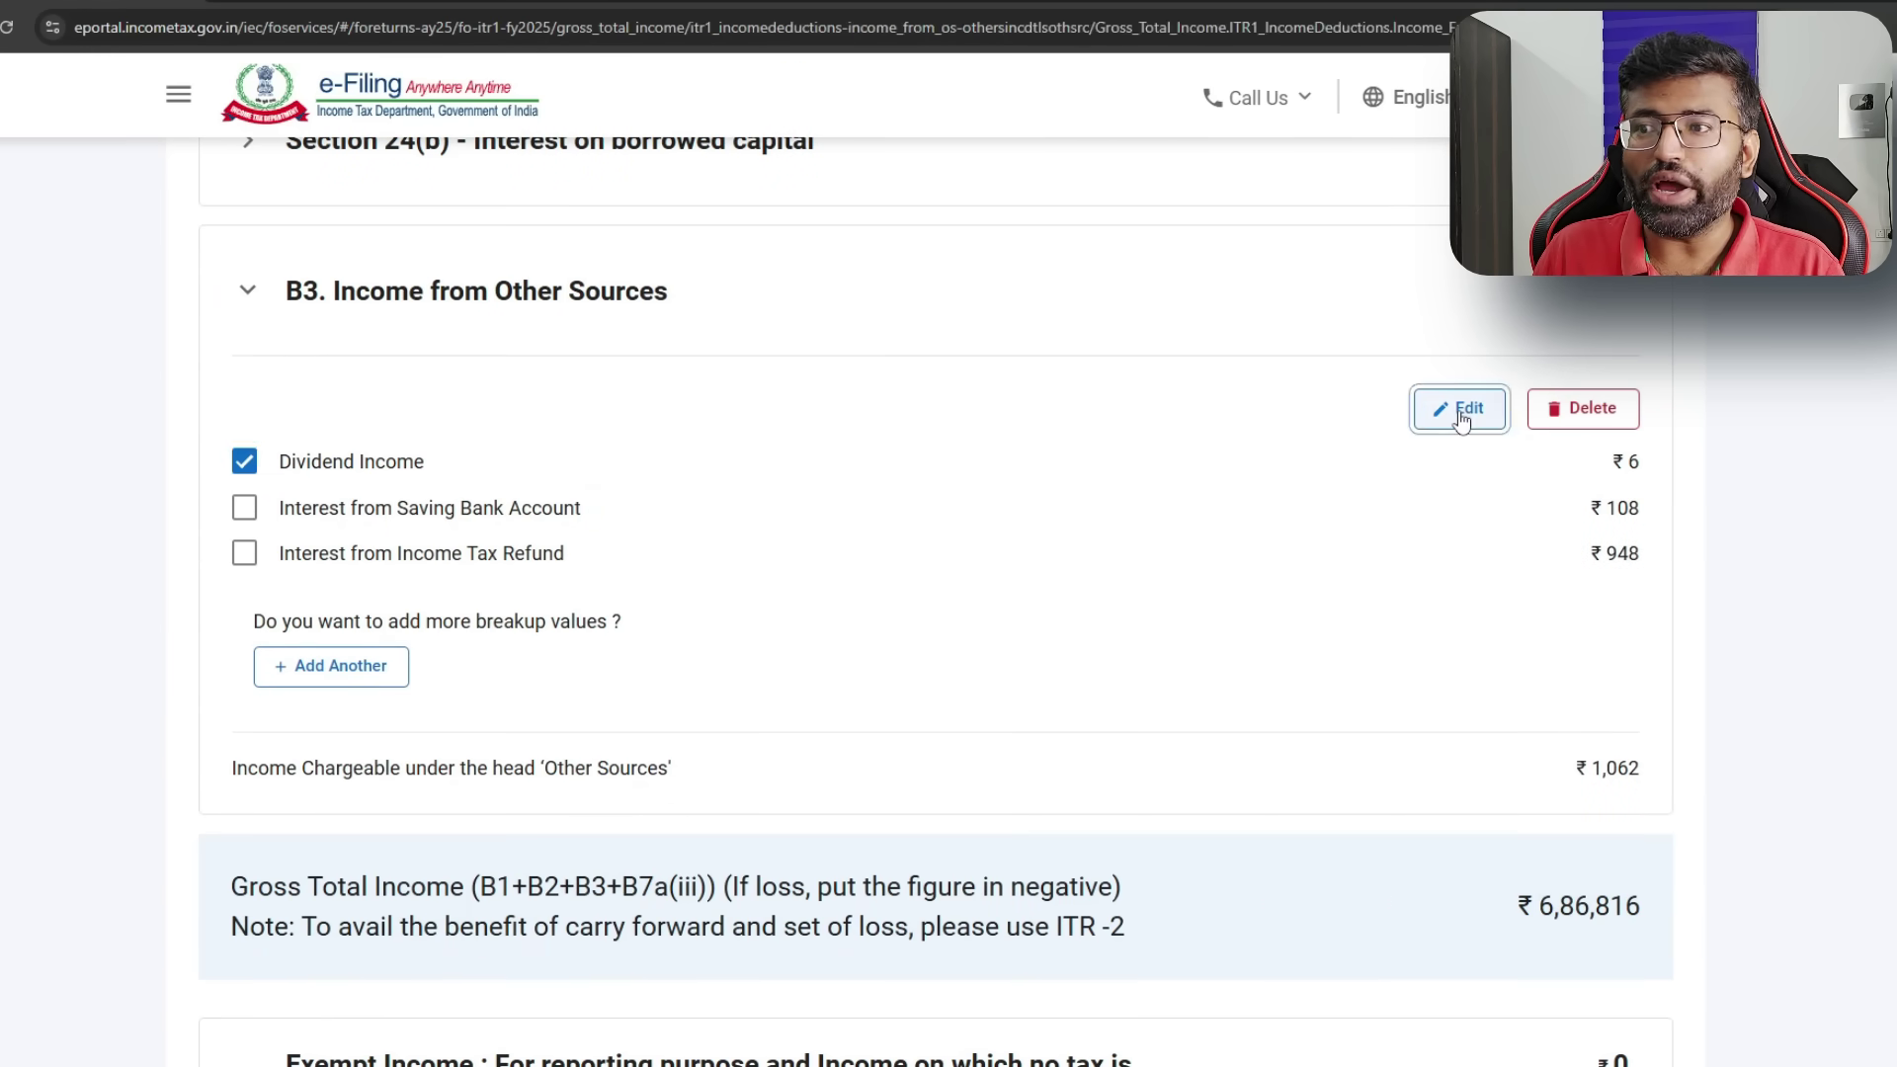
# - Enter the ₹17 dividend in the Up to 15-Jun-2024 quarter and save the breakup
pyautogui.moveTo(1561, 697); pyautogui.dragTo(1745, 707)
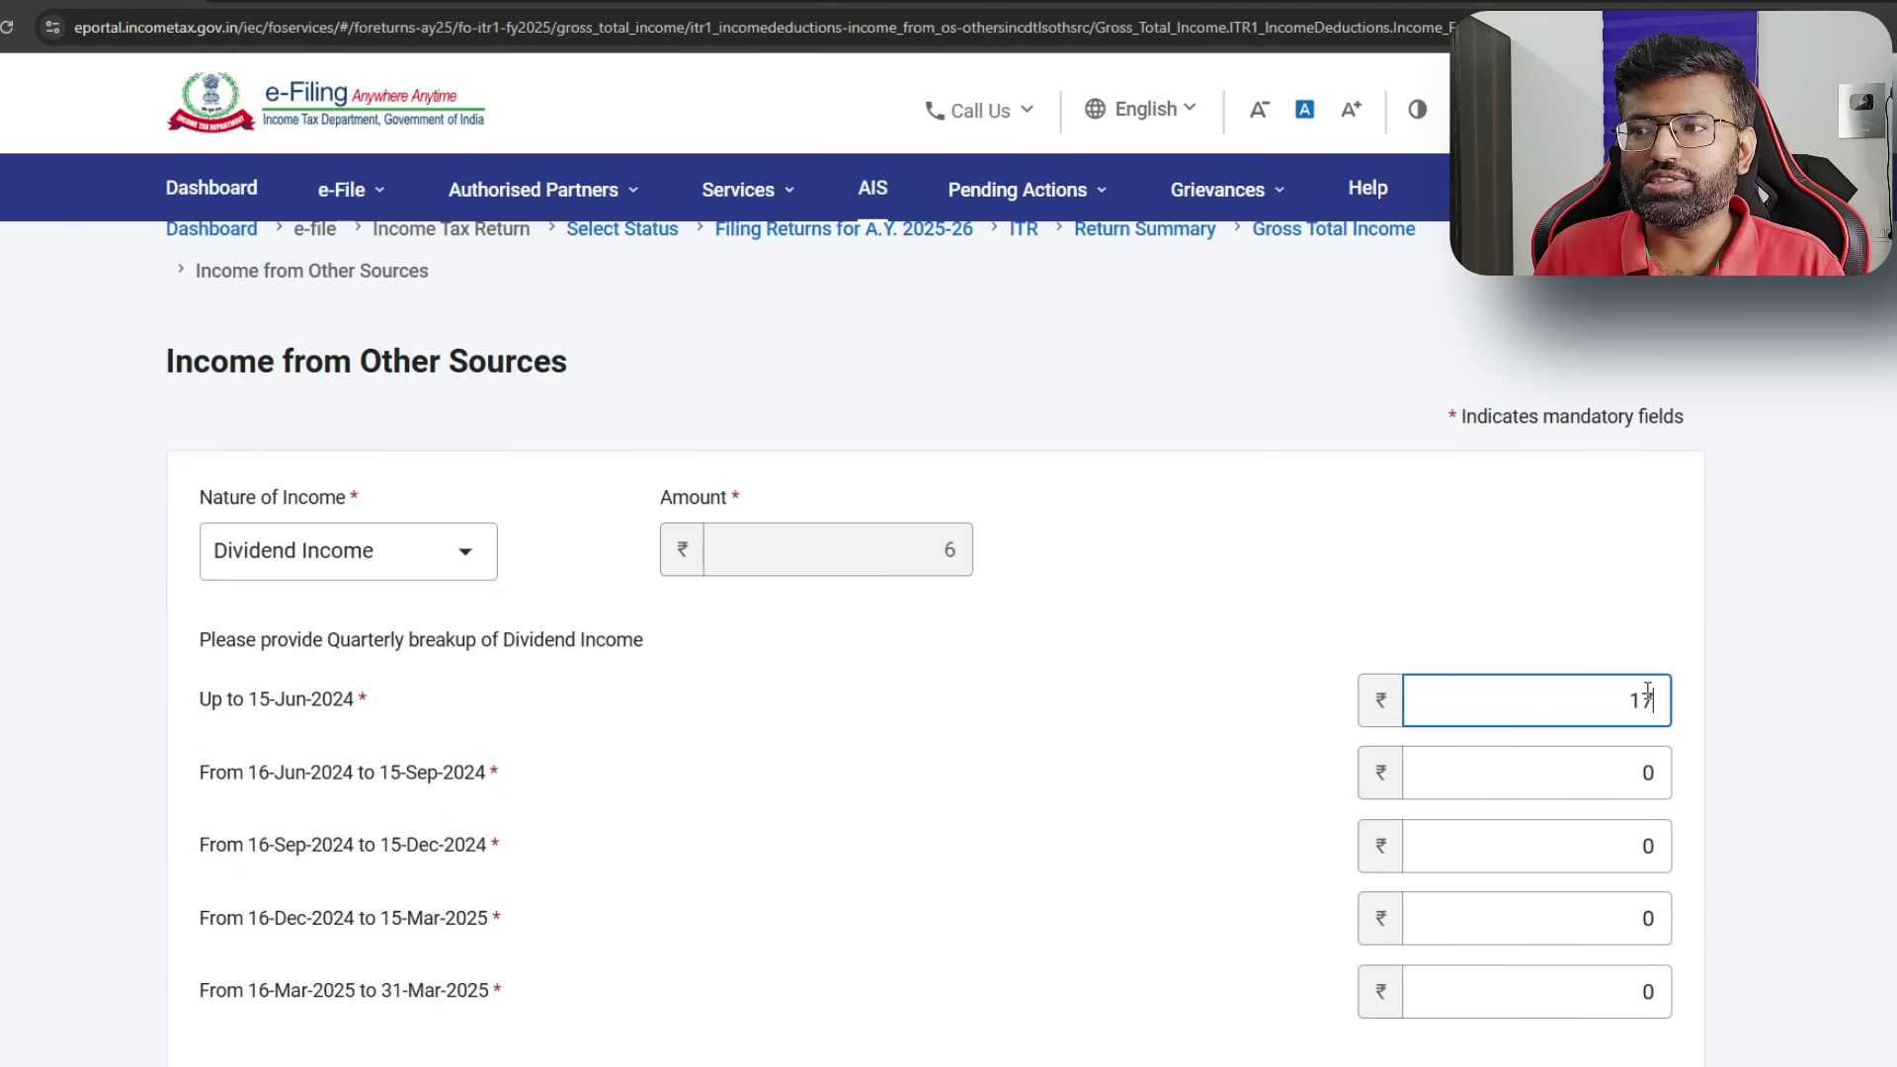
pyautogui.click(348, 708)
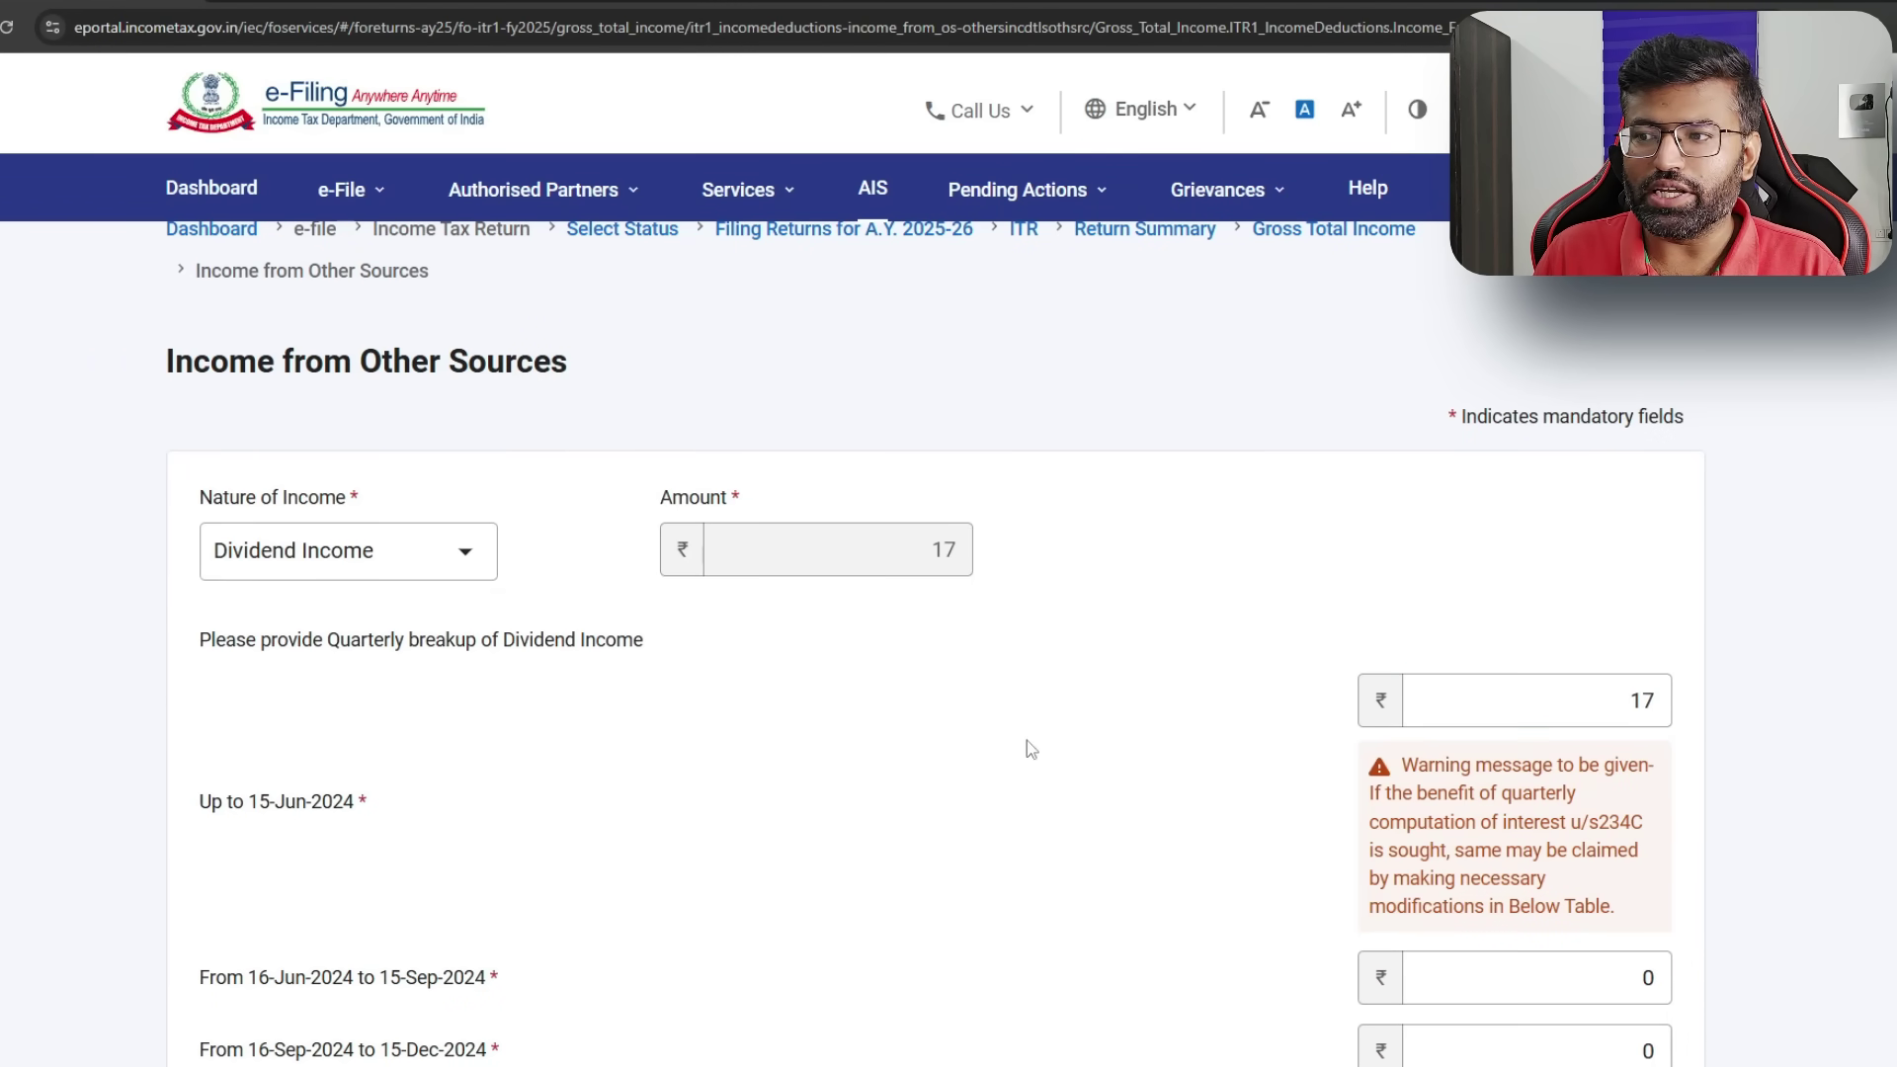
pyautogui.scroll(-4, 1139, 530)
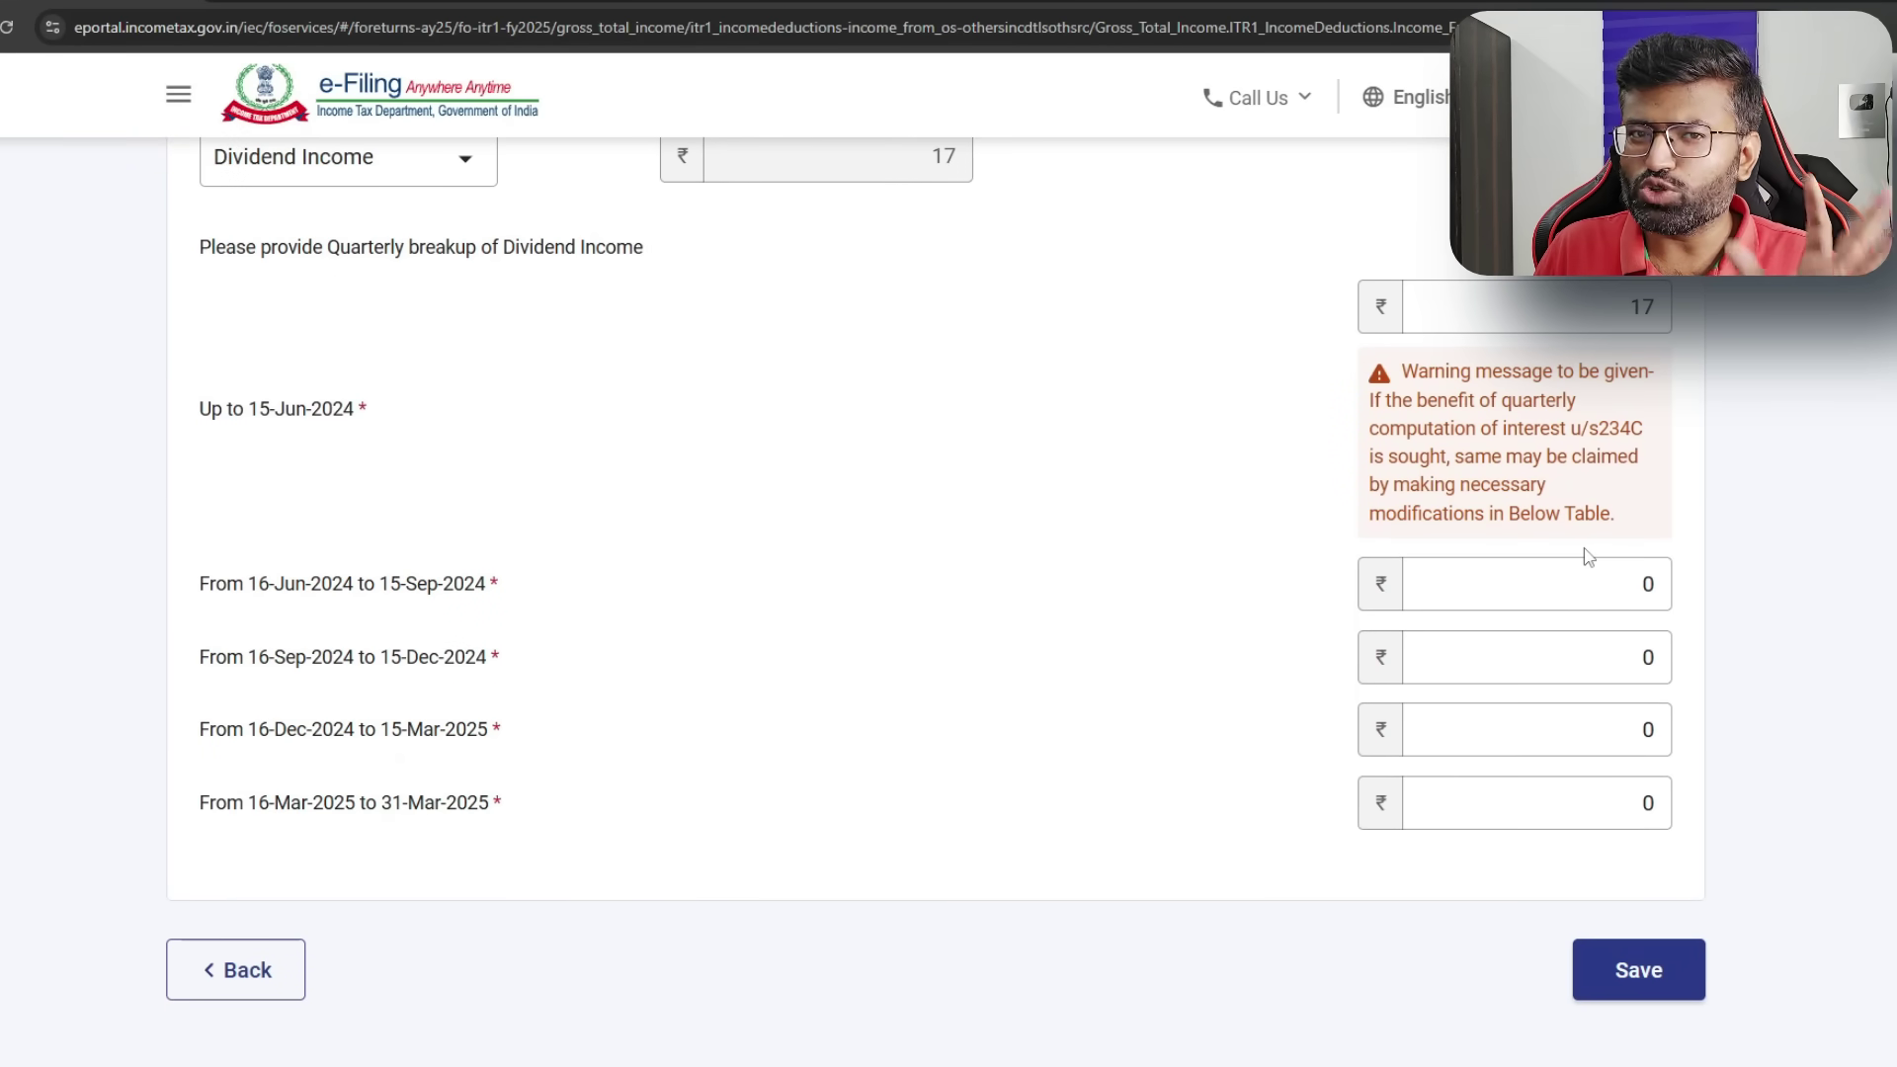
pyautogui.moveTo(189, 409); pyautogui.dragTo(384, 427)
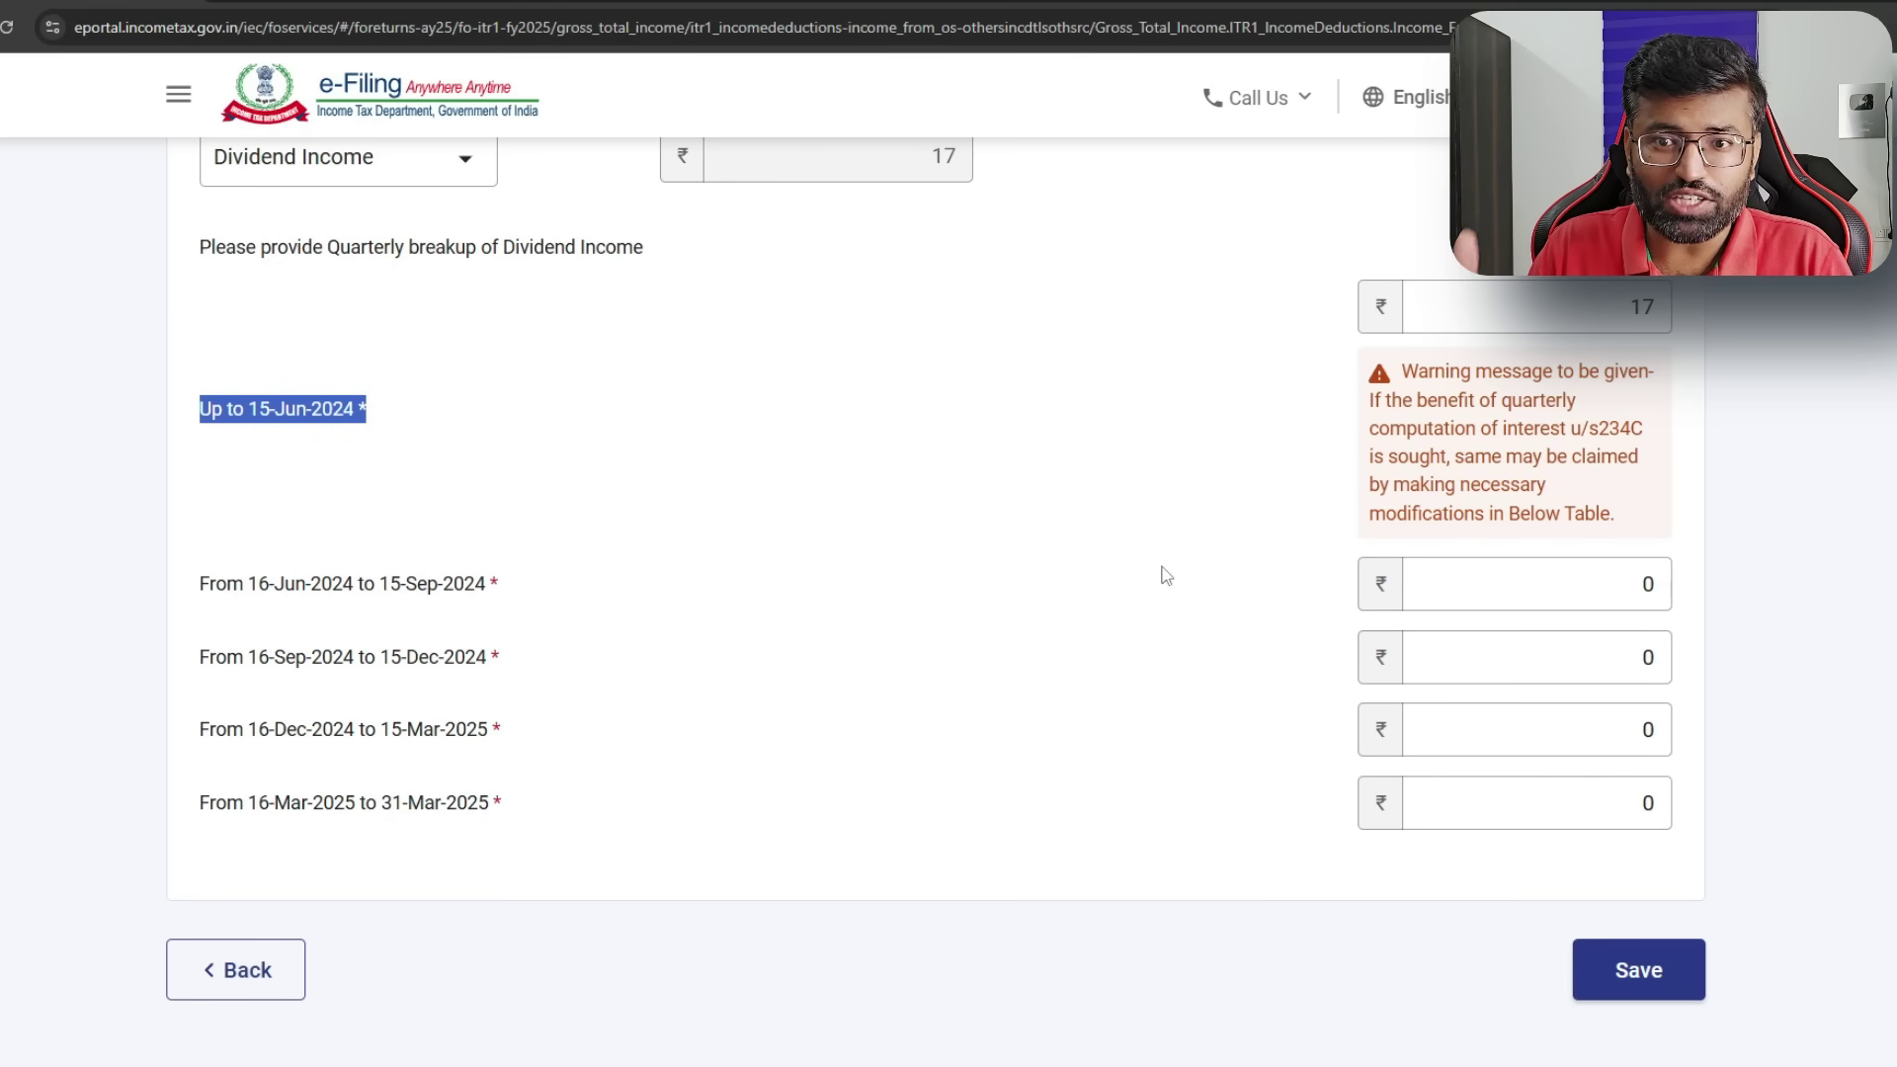
pyautogui.click(272, 413)
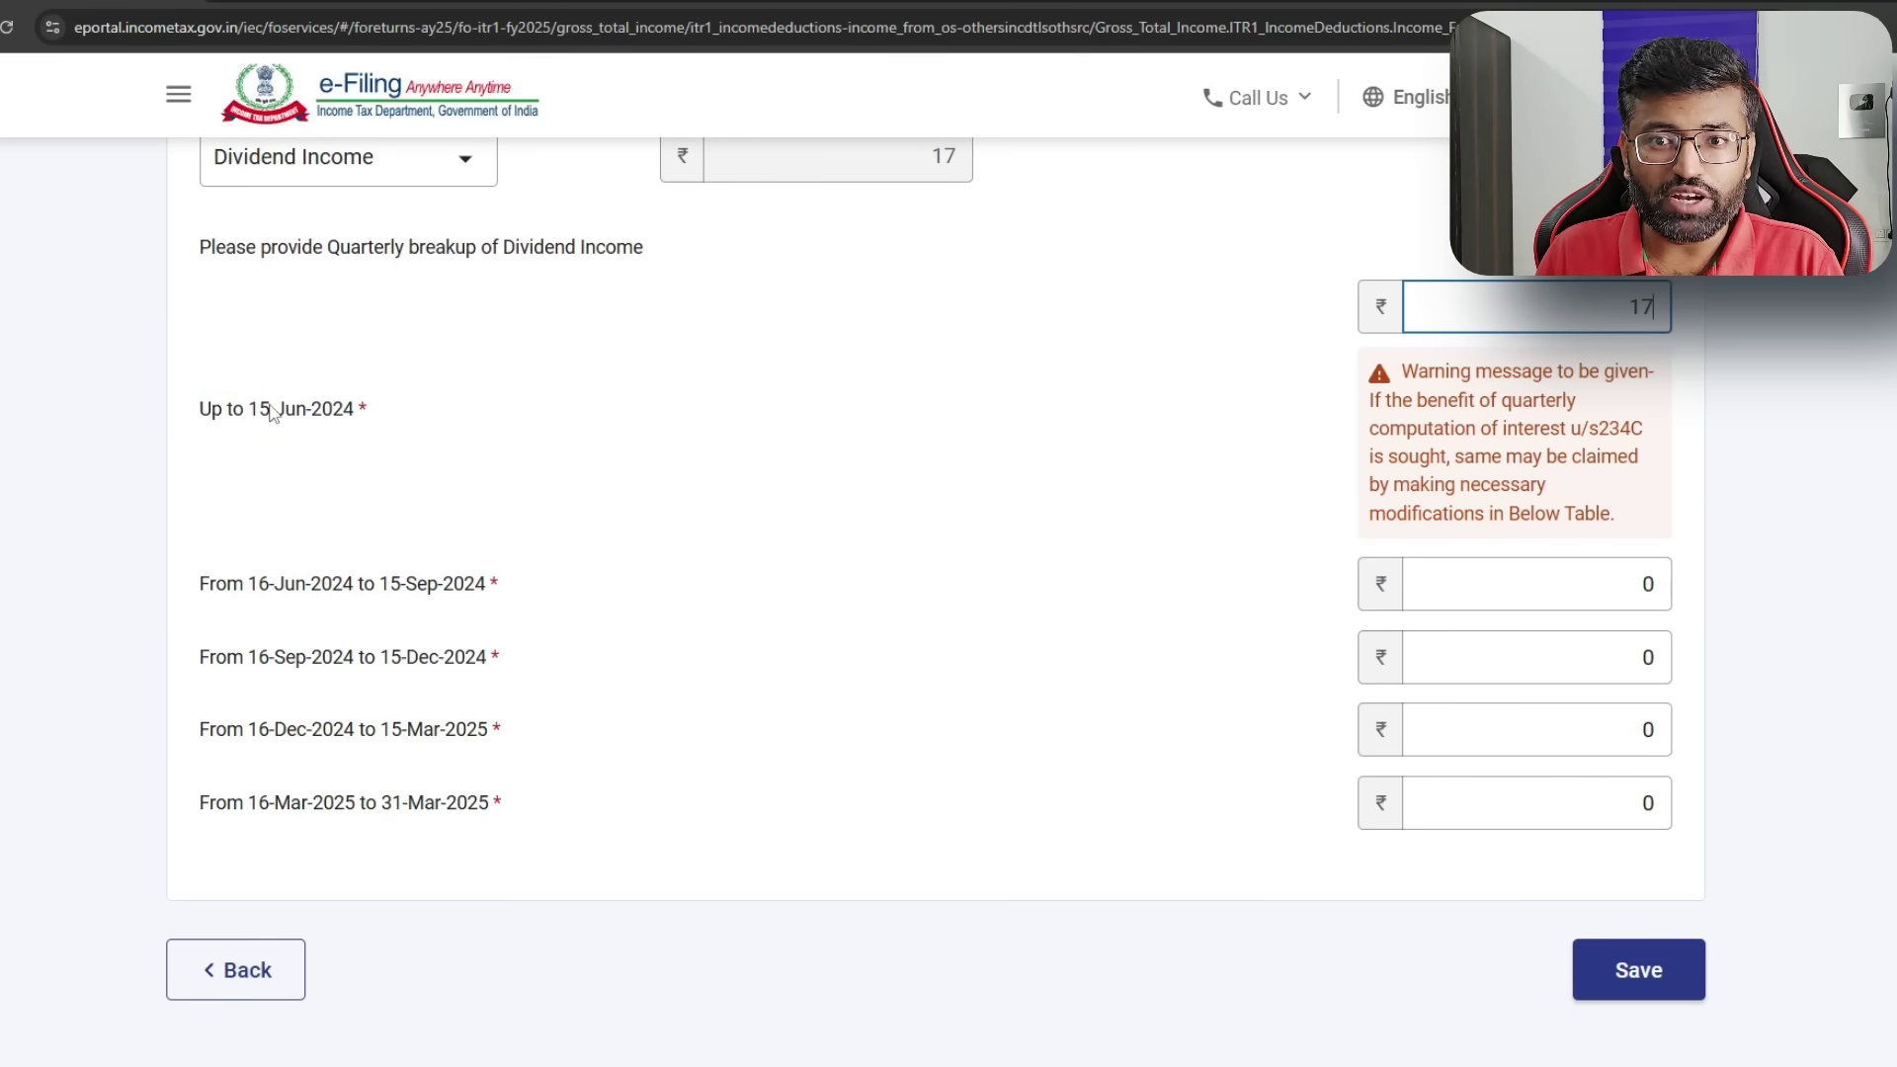
pyautogui.click(484, 583)
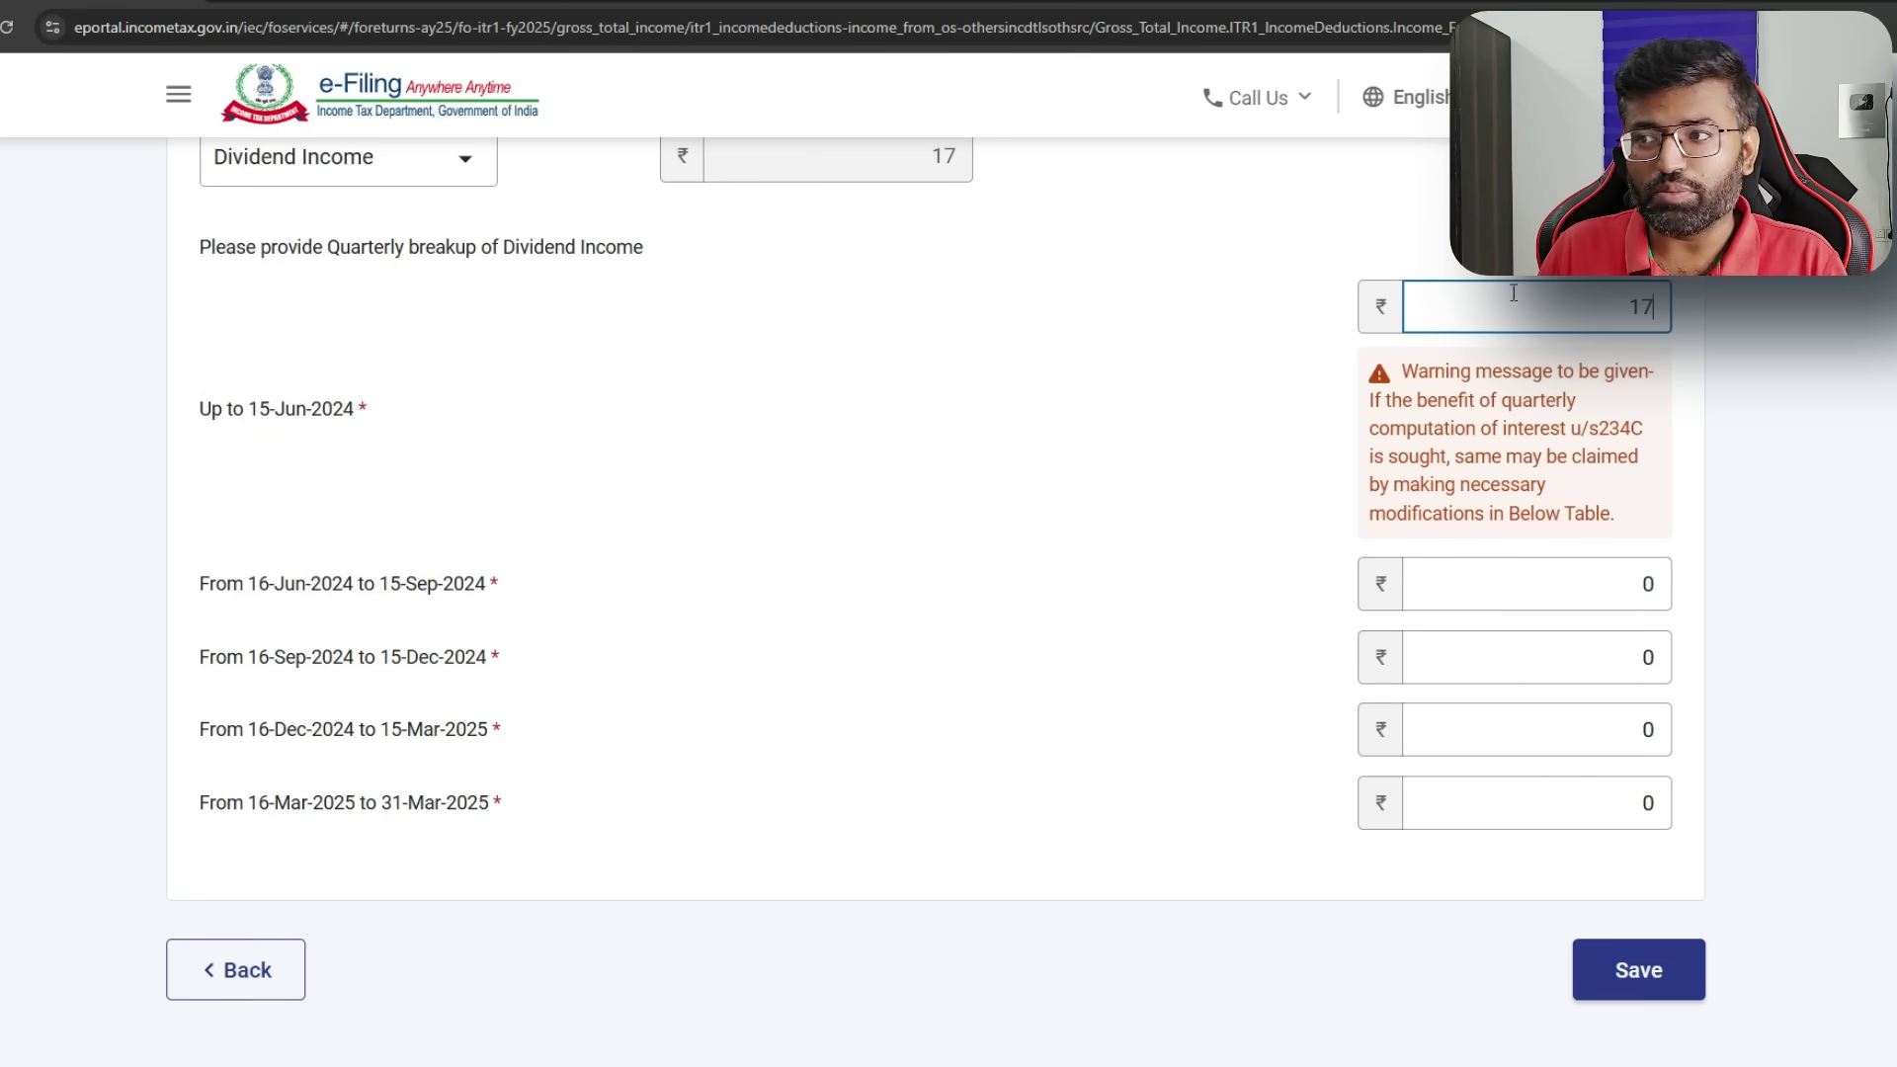
pyautogui.click(1451, 746)
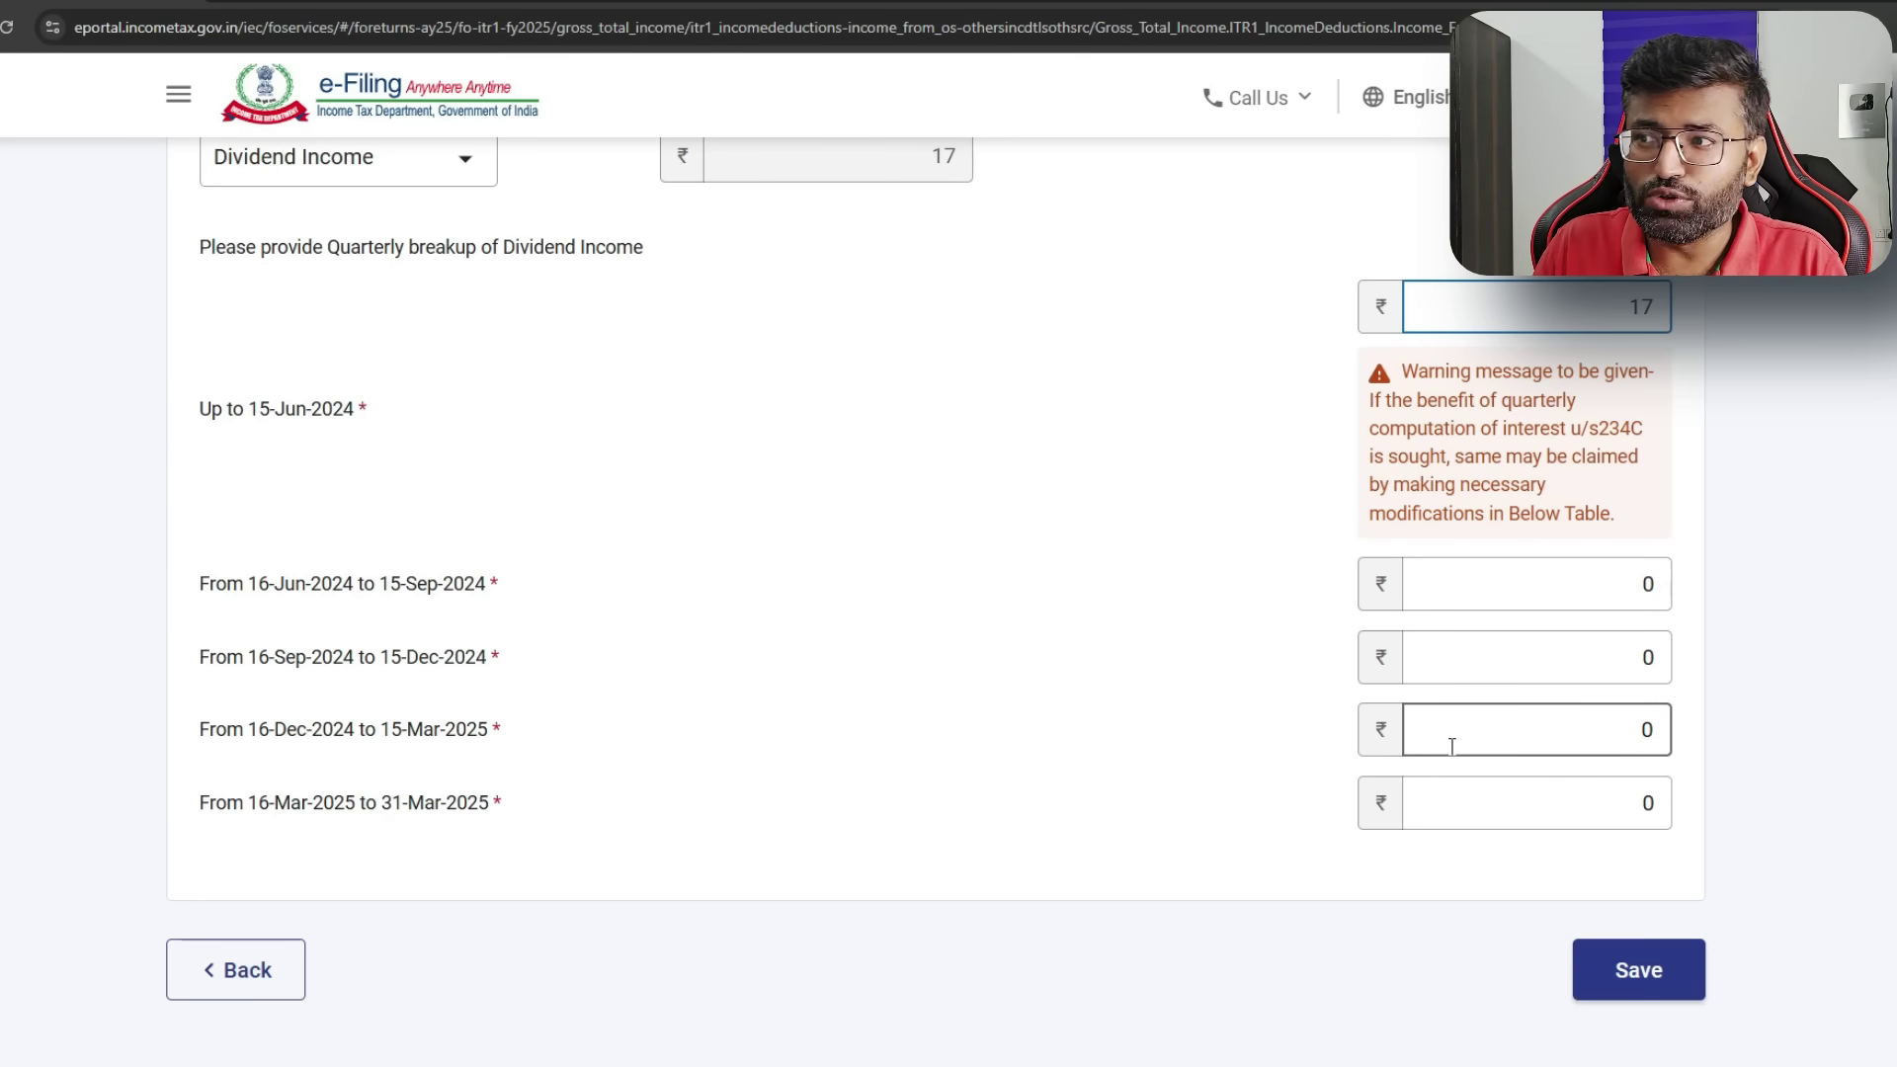
pyautogui.click(1676, 978)
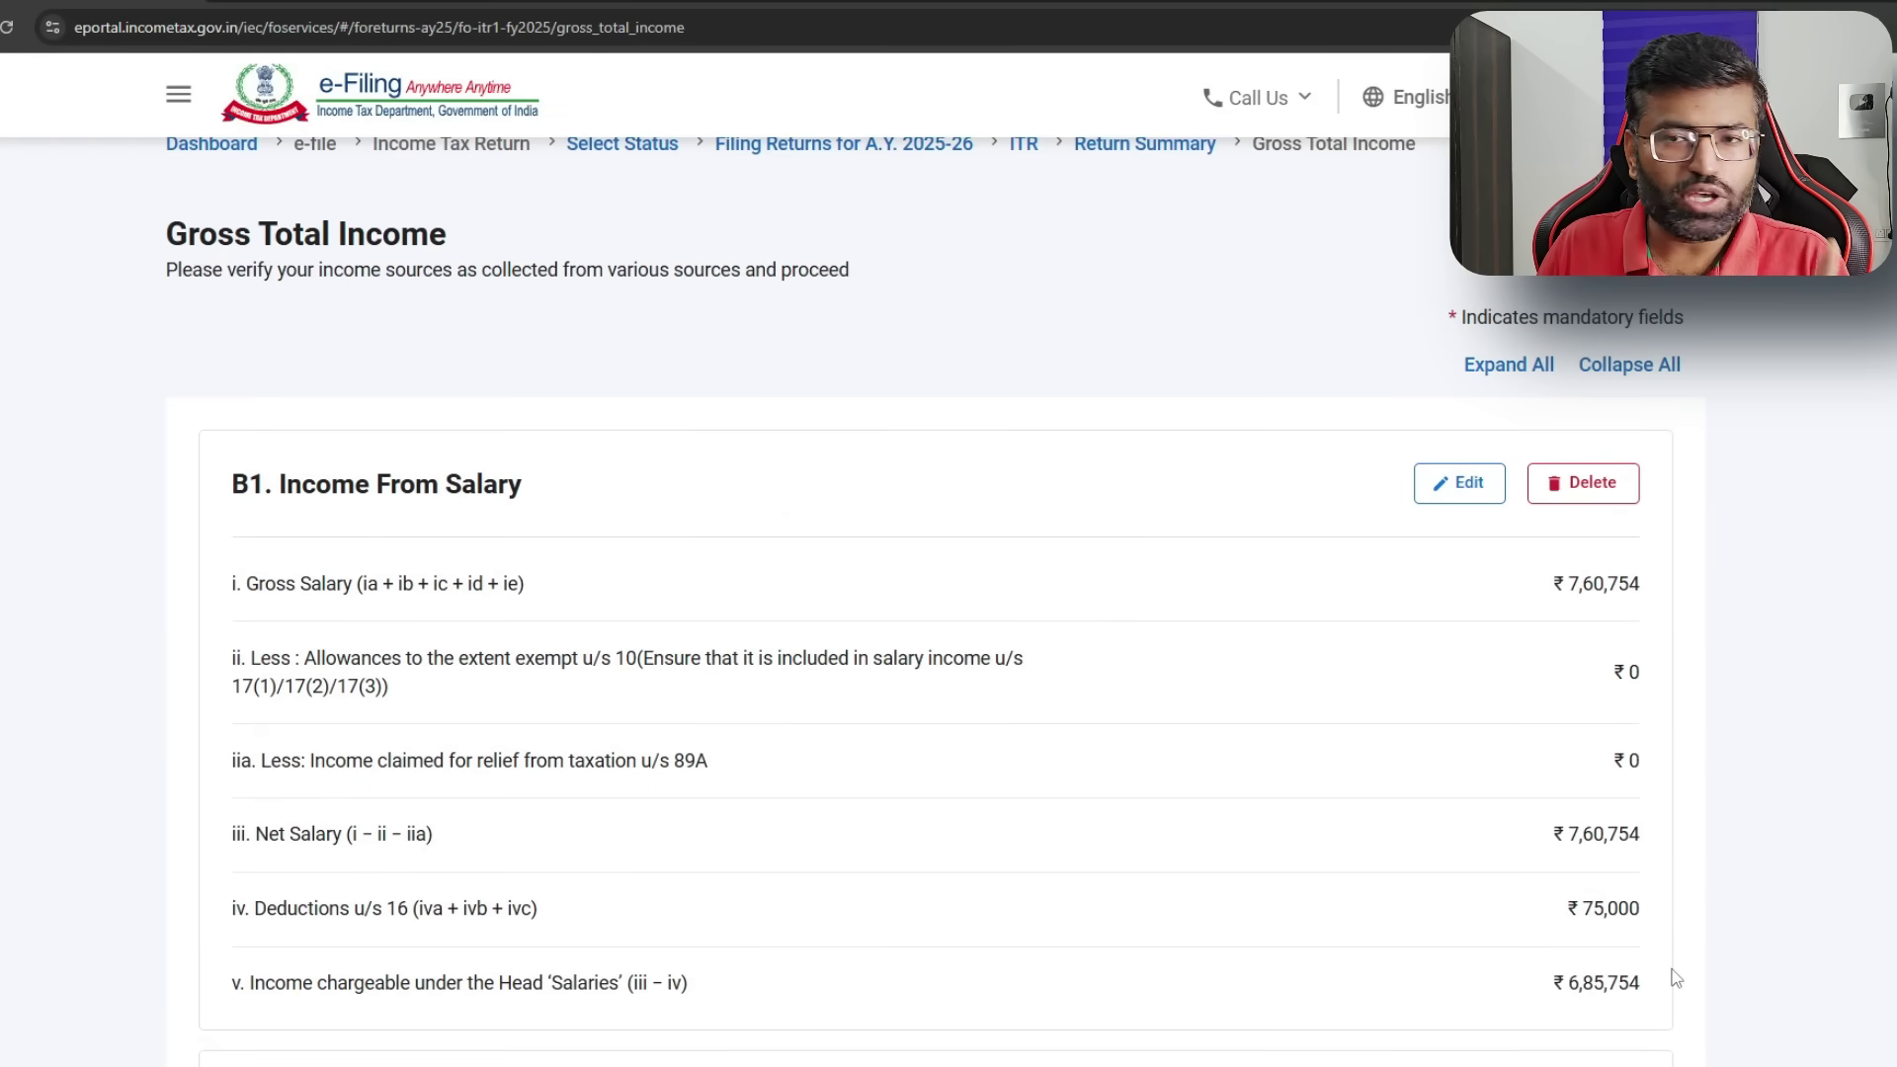
# - Compare with the AIS summary and locate the ₹108 savings interest under Income from Other Sources
pyautogui.click(632, 2)
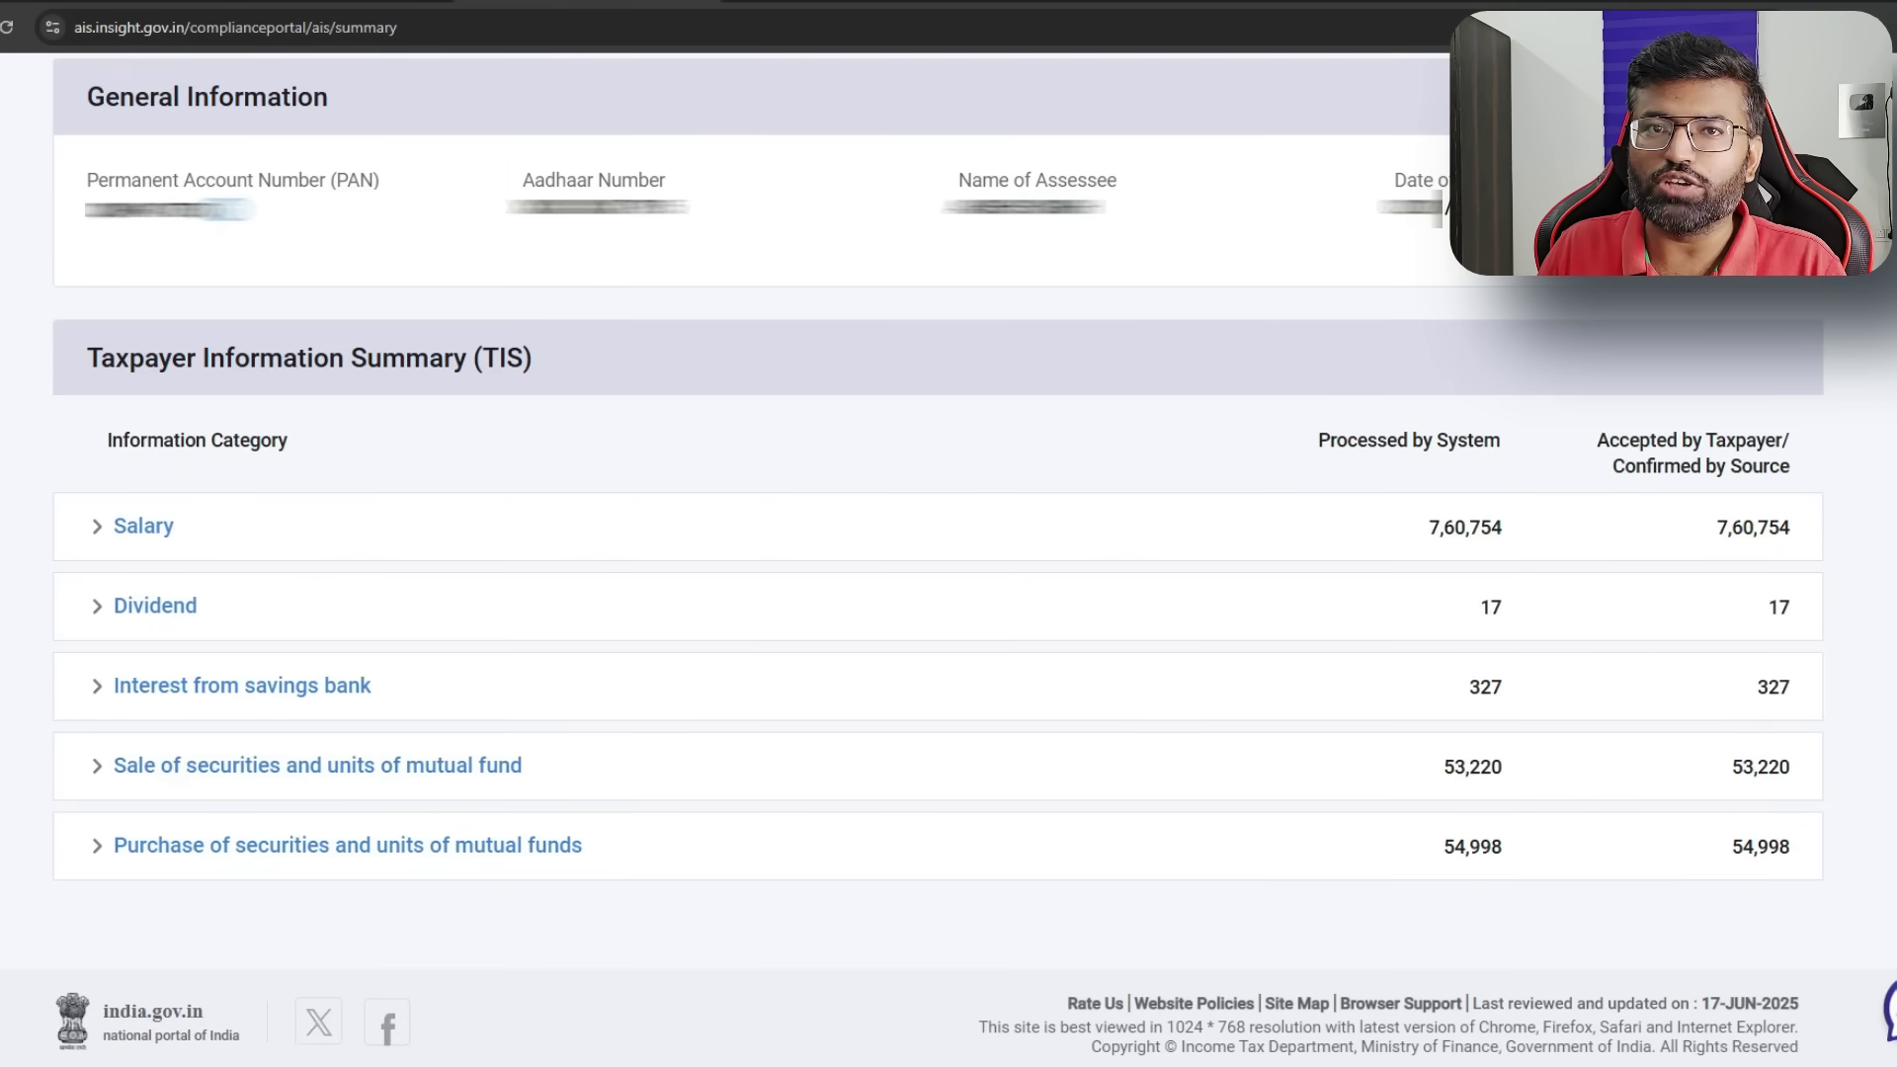
pyautogui.hotkey('ctrl', 'shift', 'Tab')
pyautogui.scroll(-15, 1113, 514)
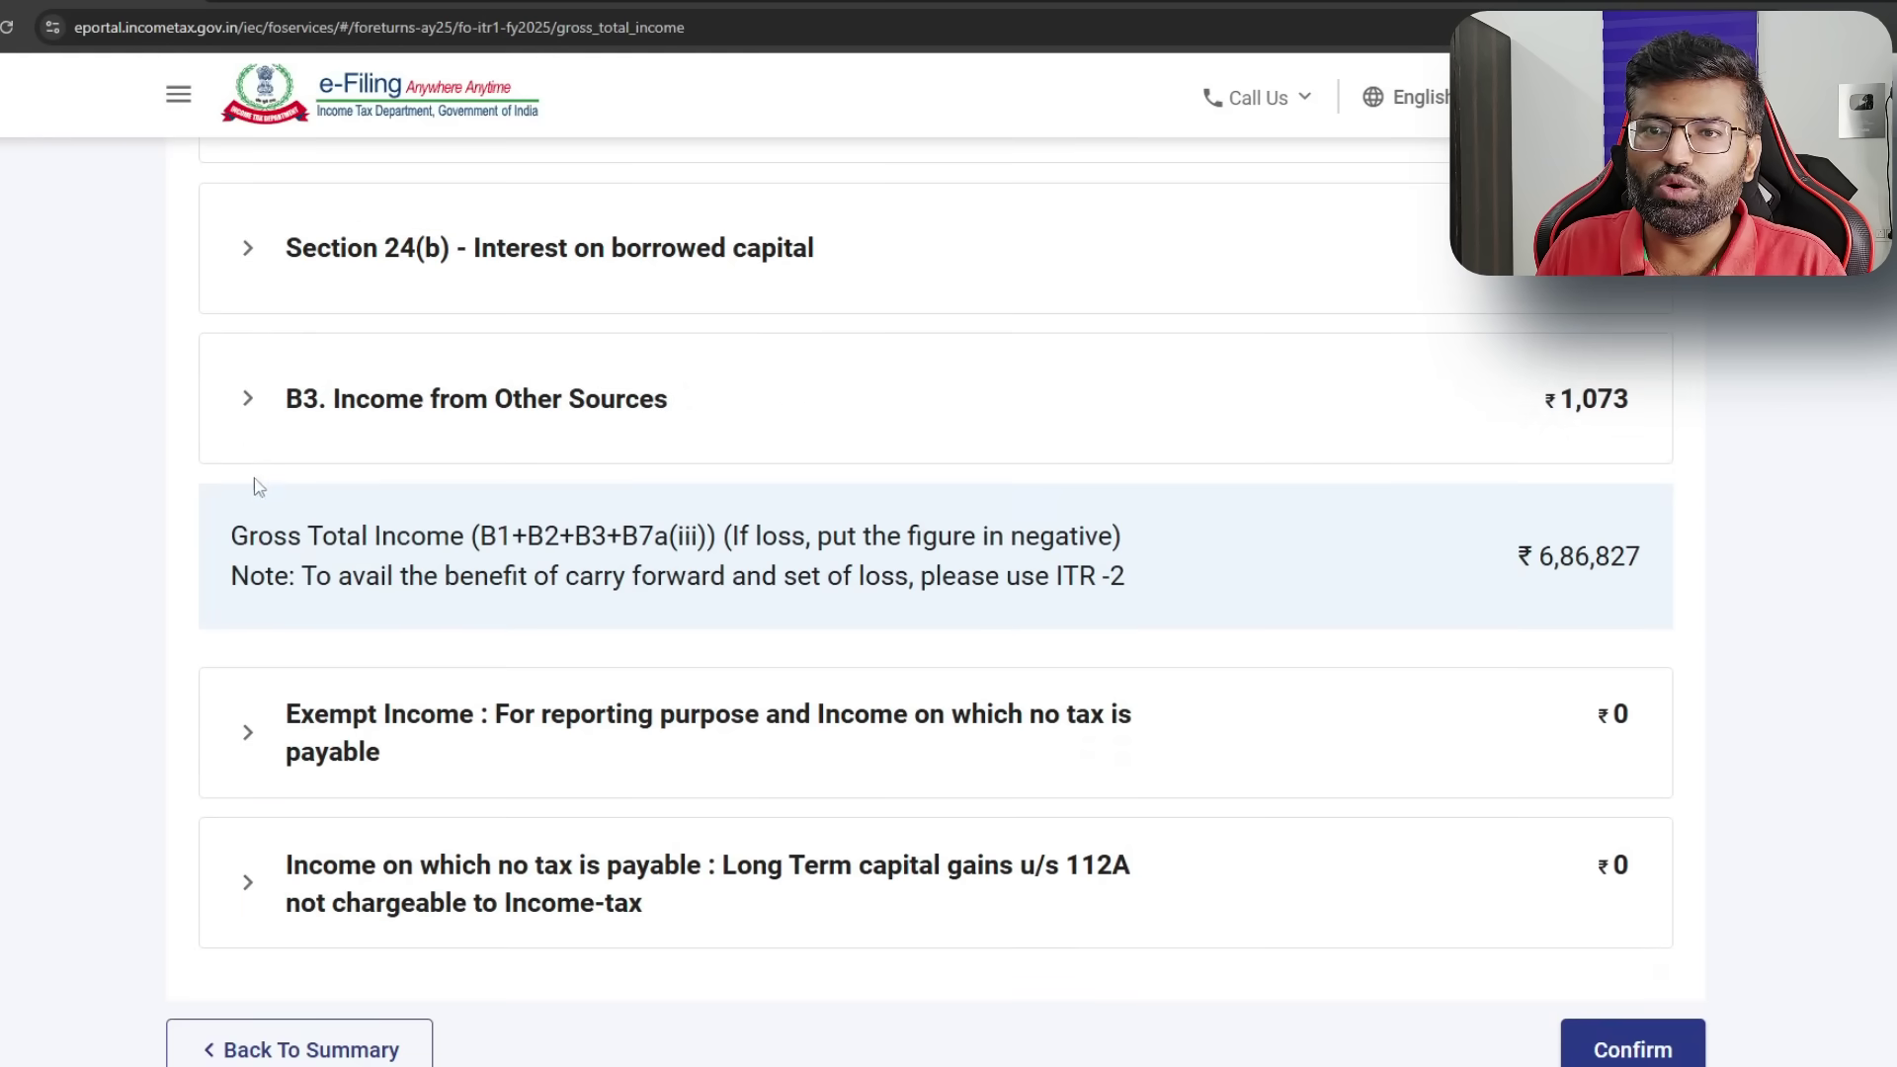
pyautogui.click(249, 413)
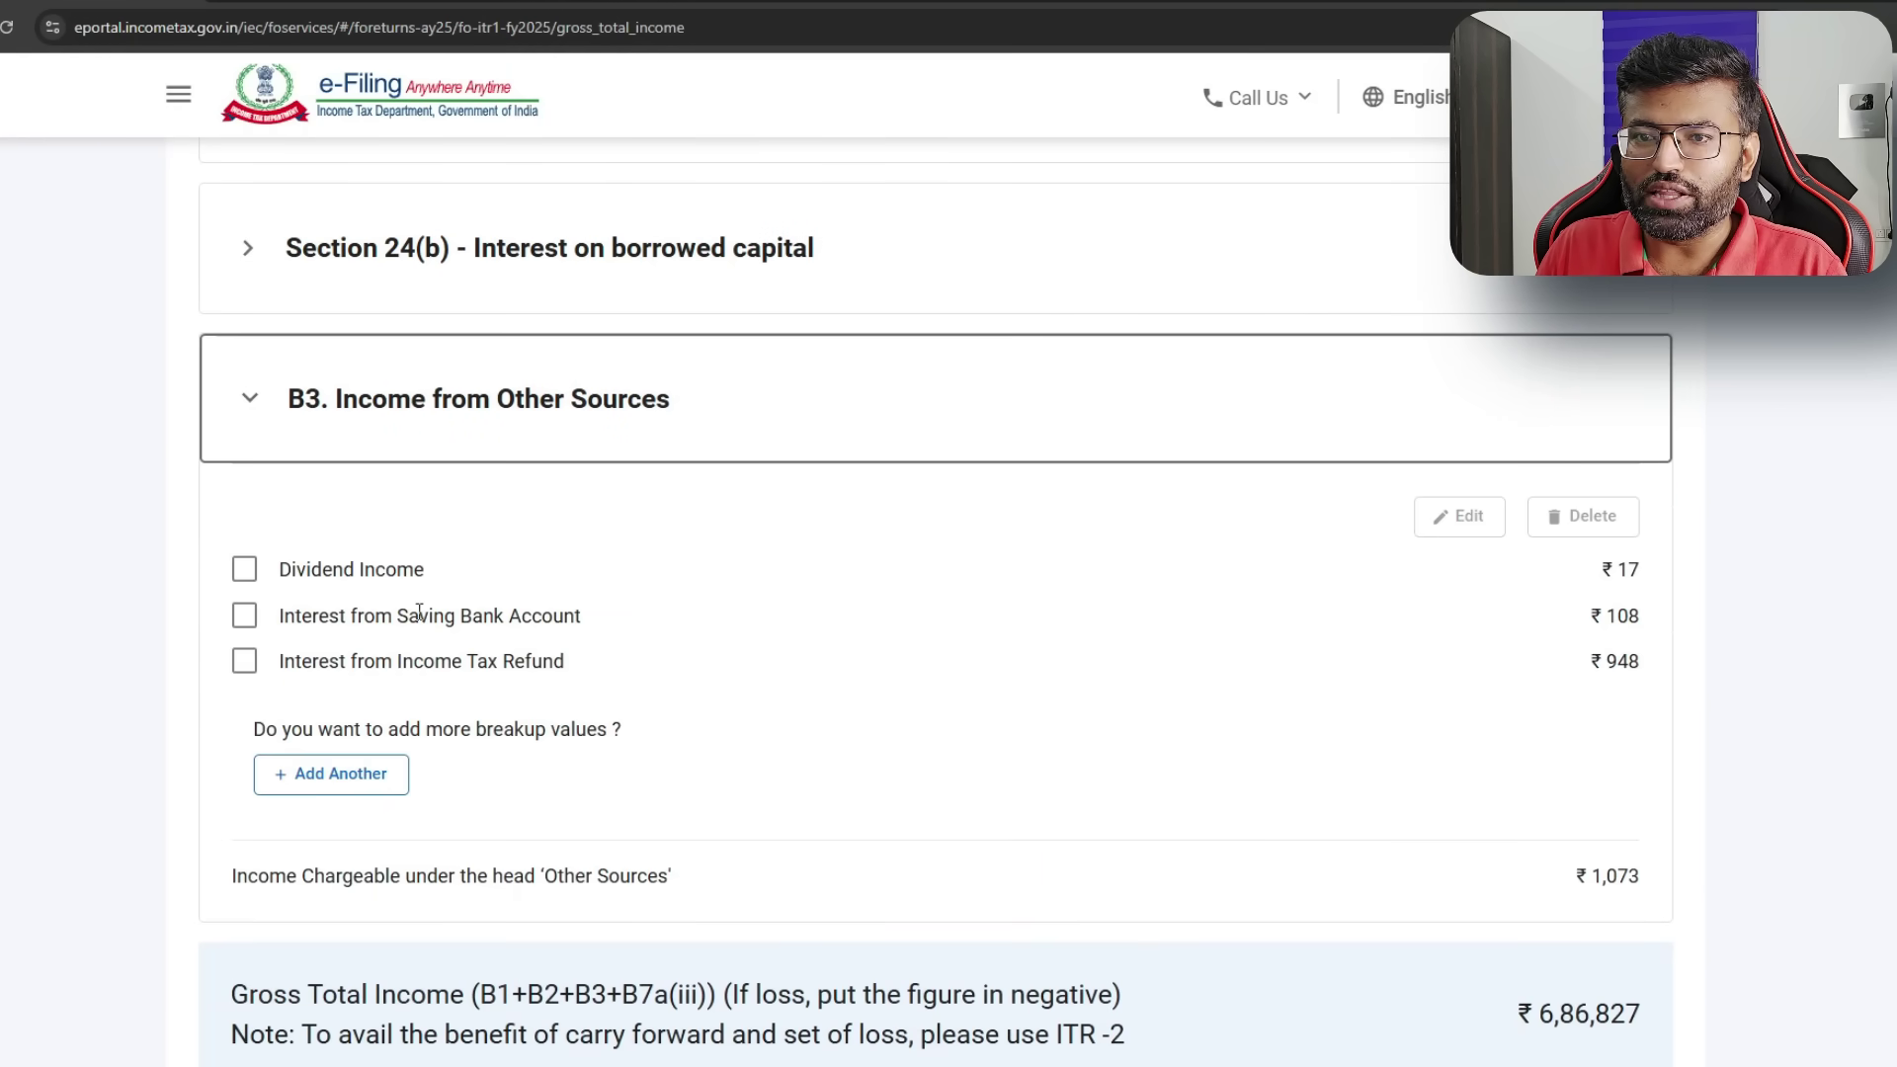
pyautogui.doubleClick(1621, 616)
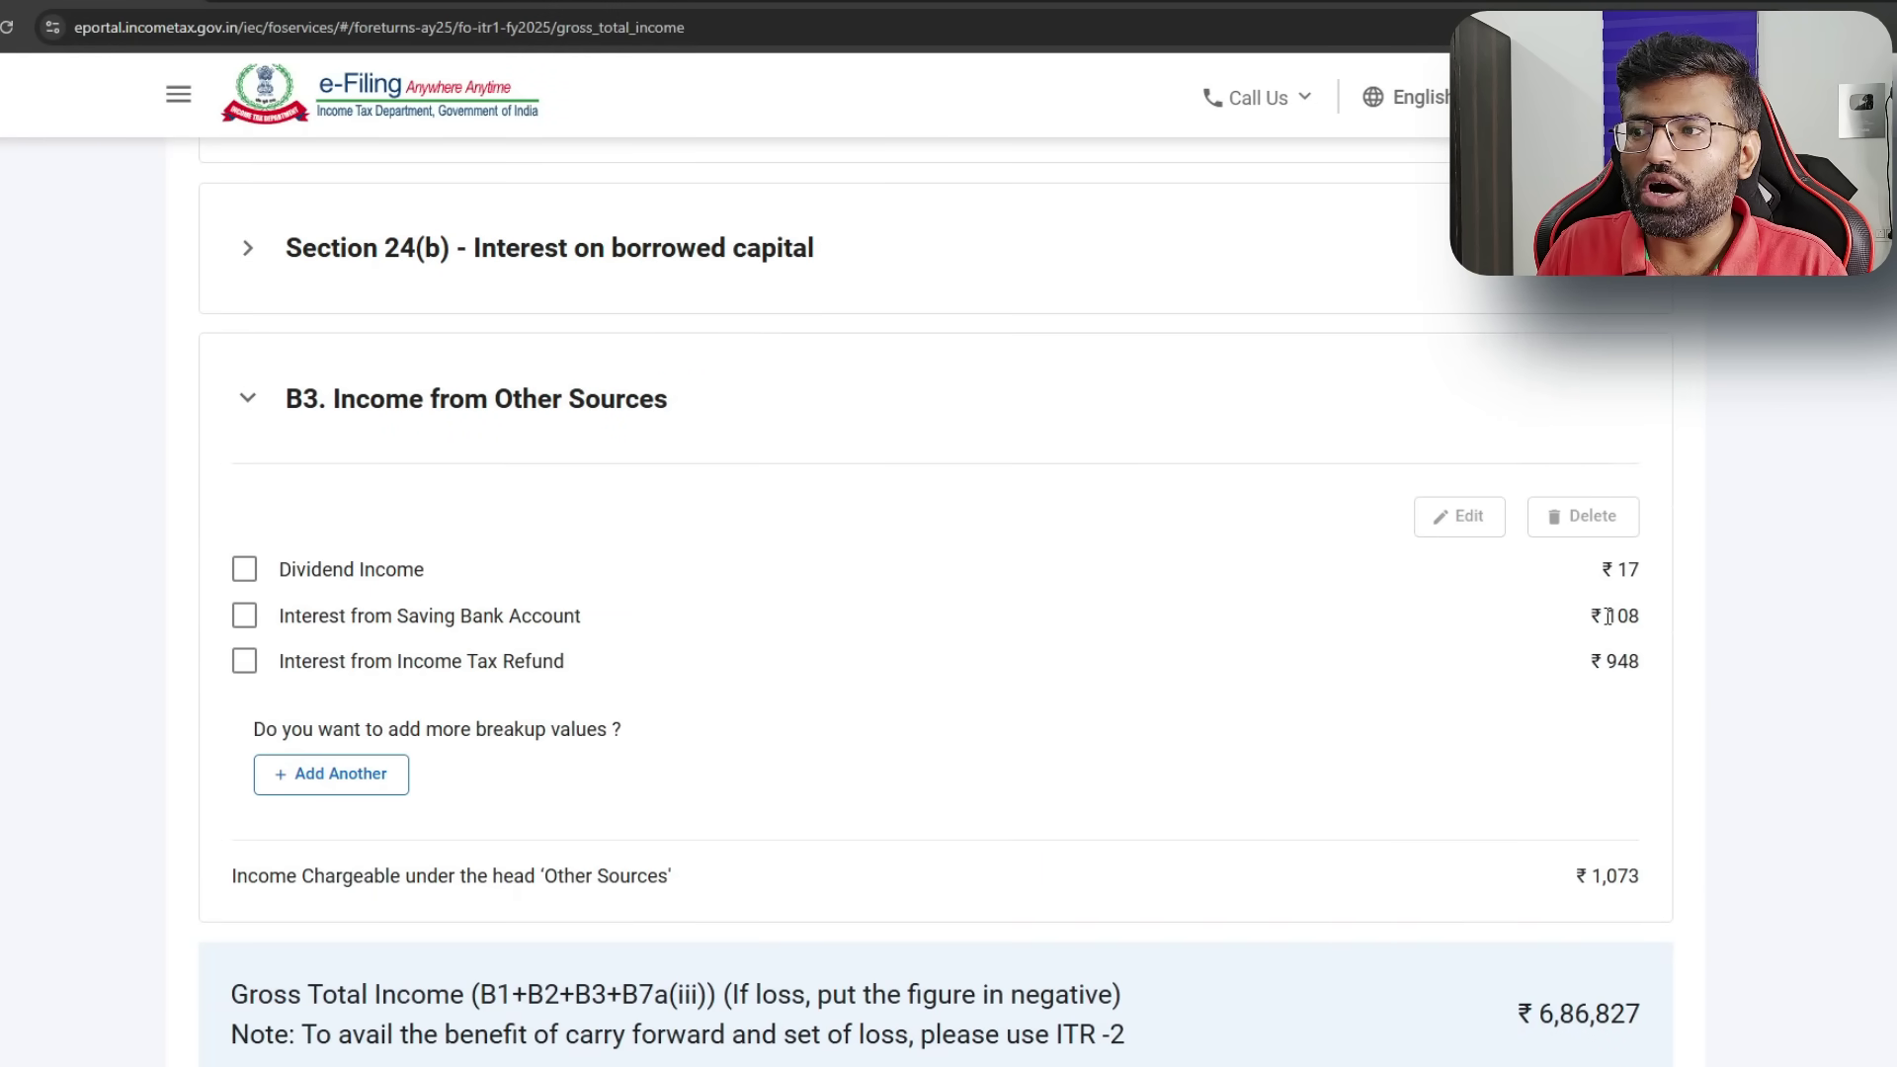
# - Change the savings bank interest amount from 108 to 327 and save
pyautogui.click(247, 618)
pyautogui.click(1466, 520)
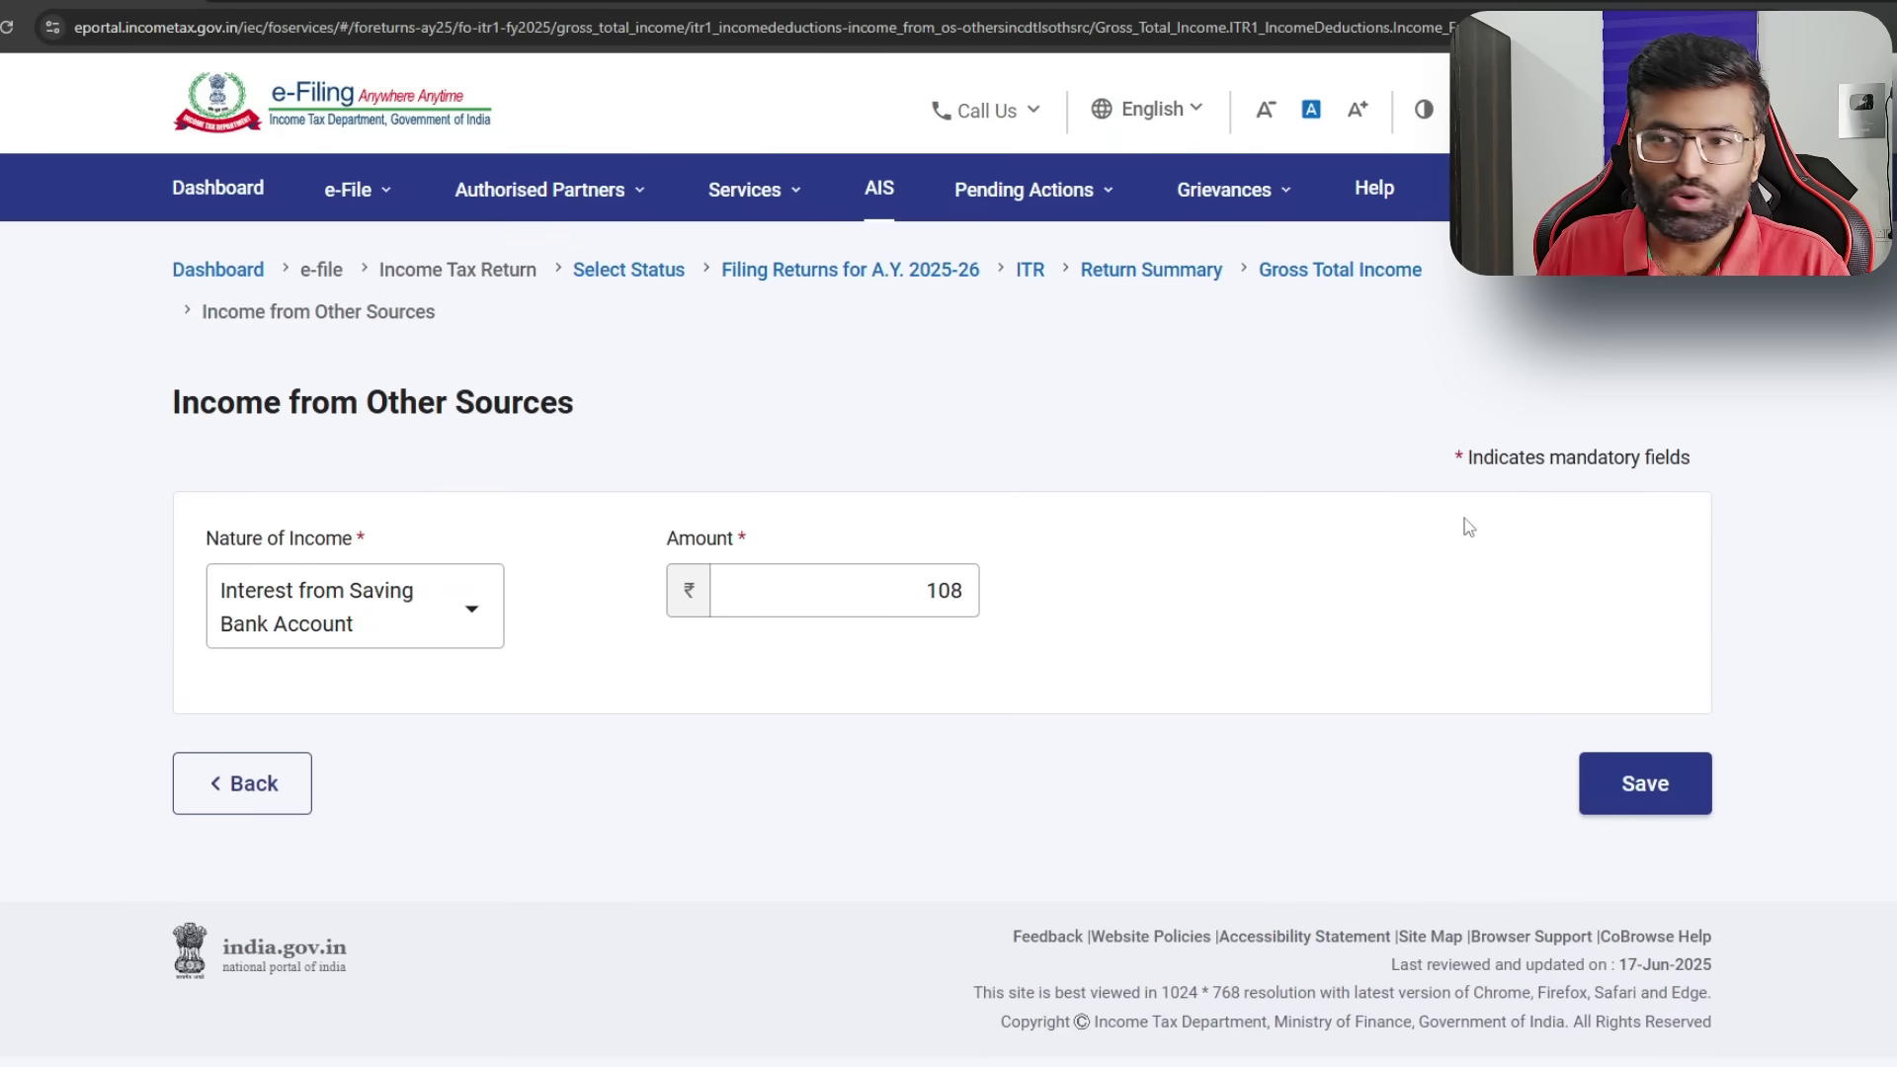
pyautogui.doubleClick(943, 589)
pyautogui.write('327')
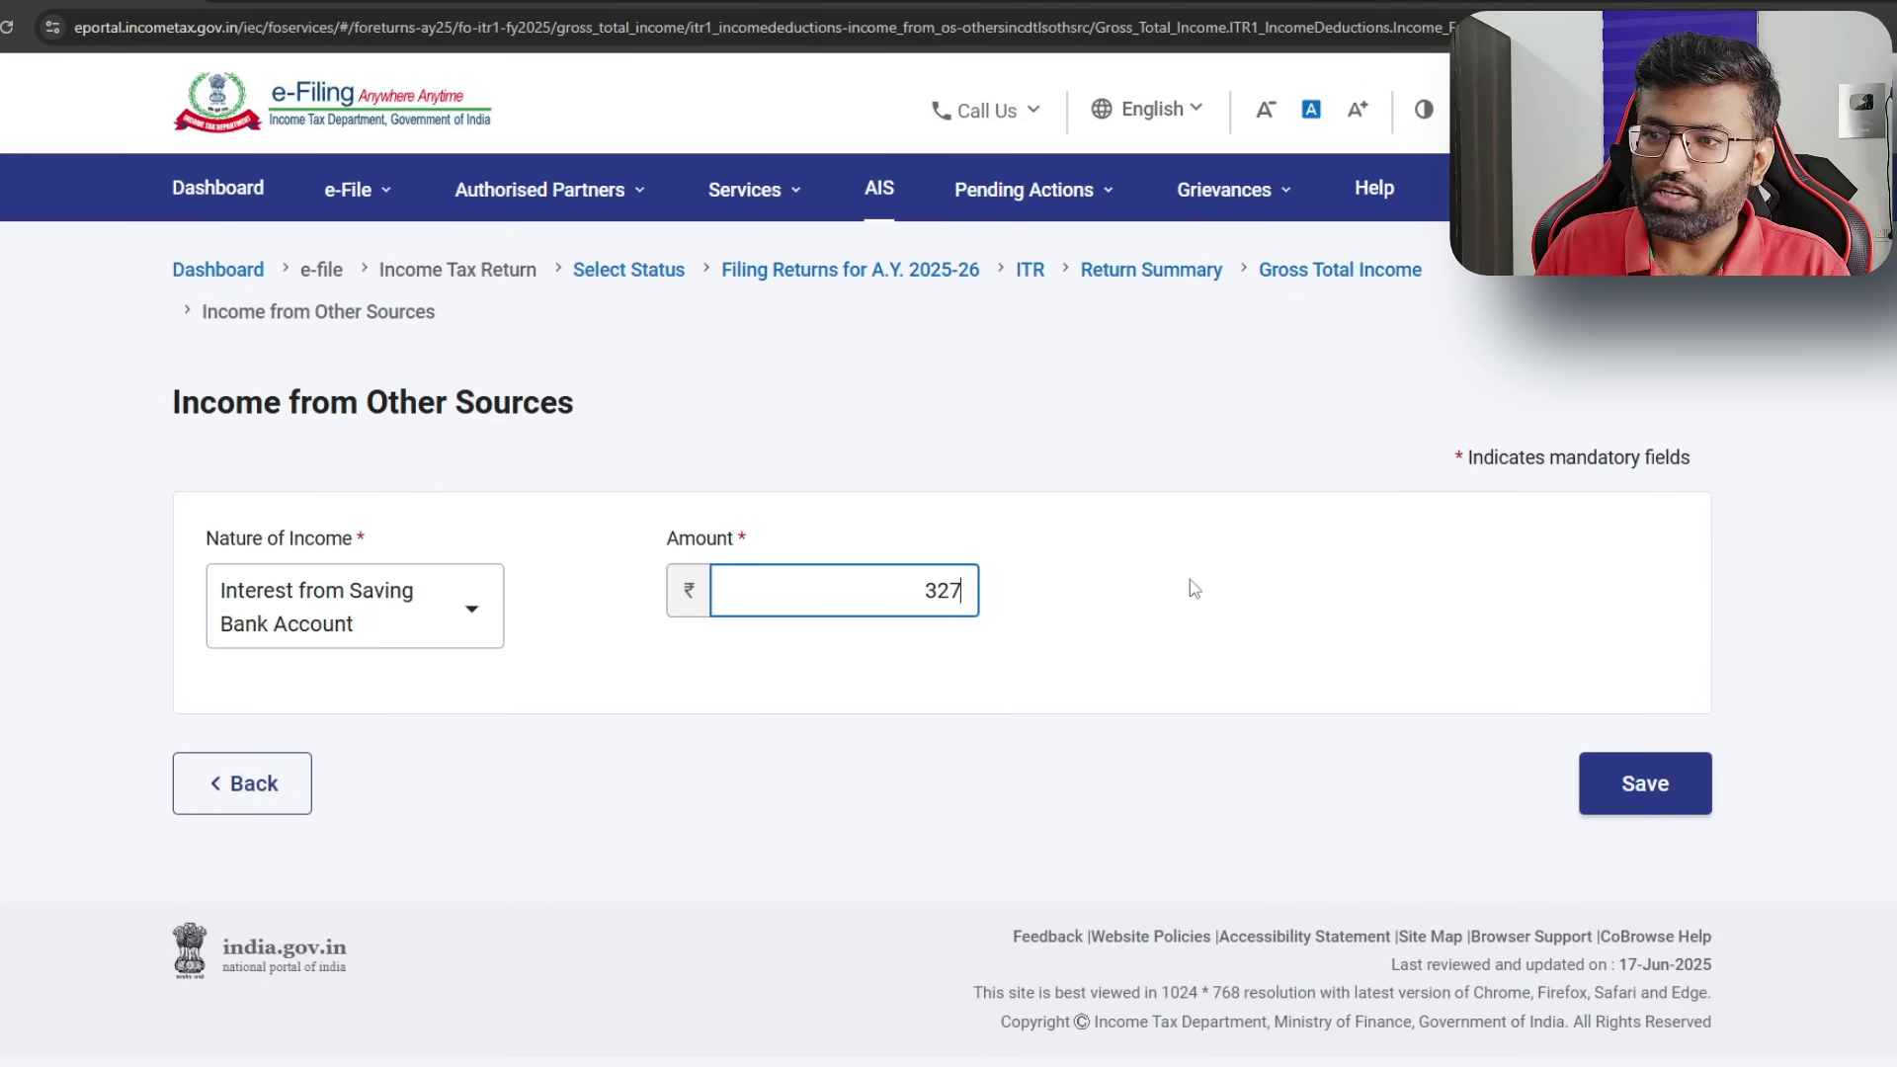
pyautogui.click(1235, 601)
pyautogui.click(1698, 790)
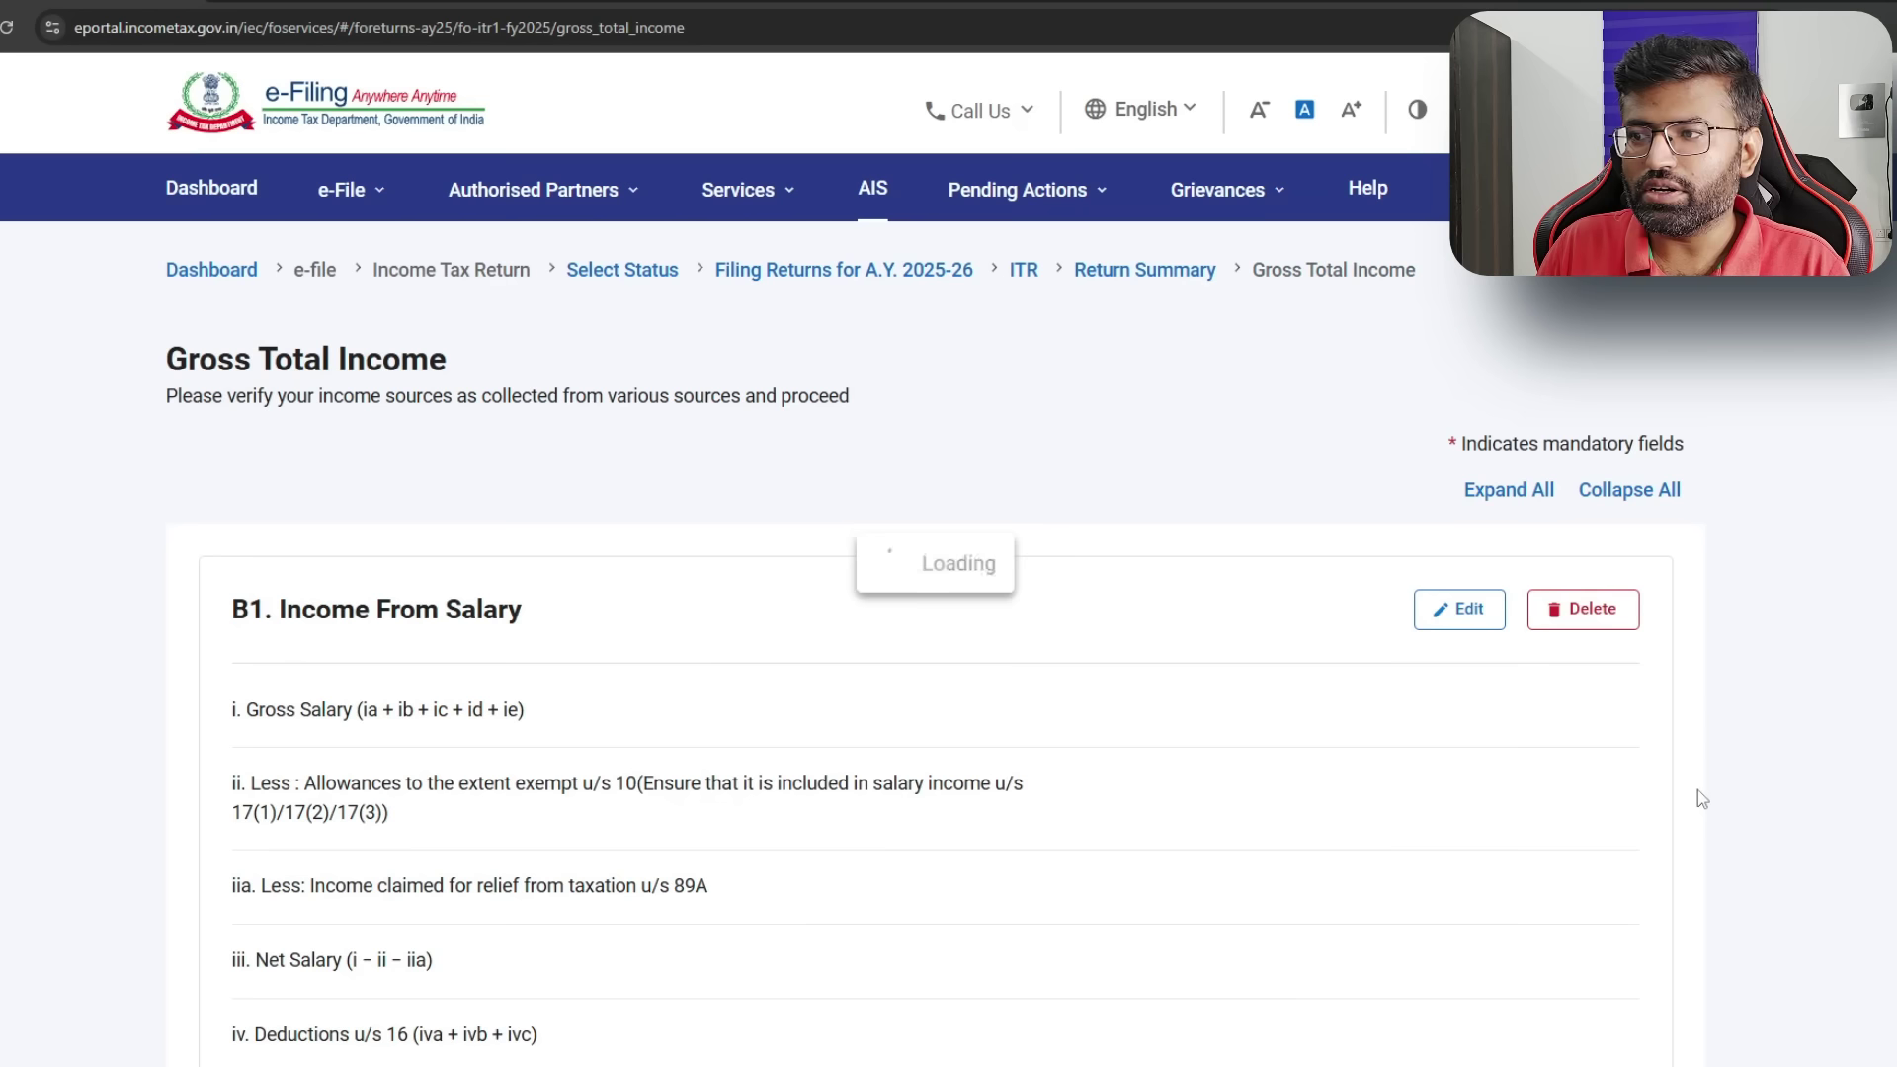
pyautogui.scroll(-5, 1068, 593)
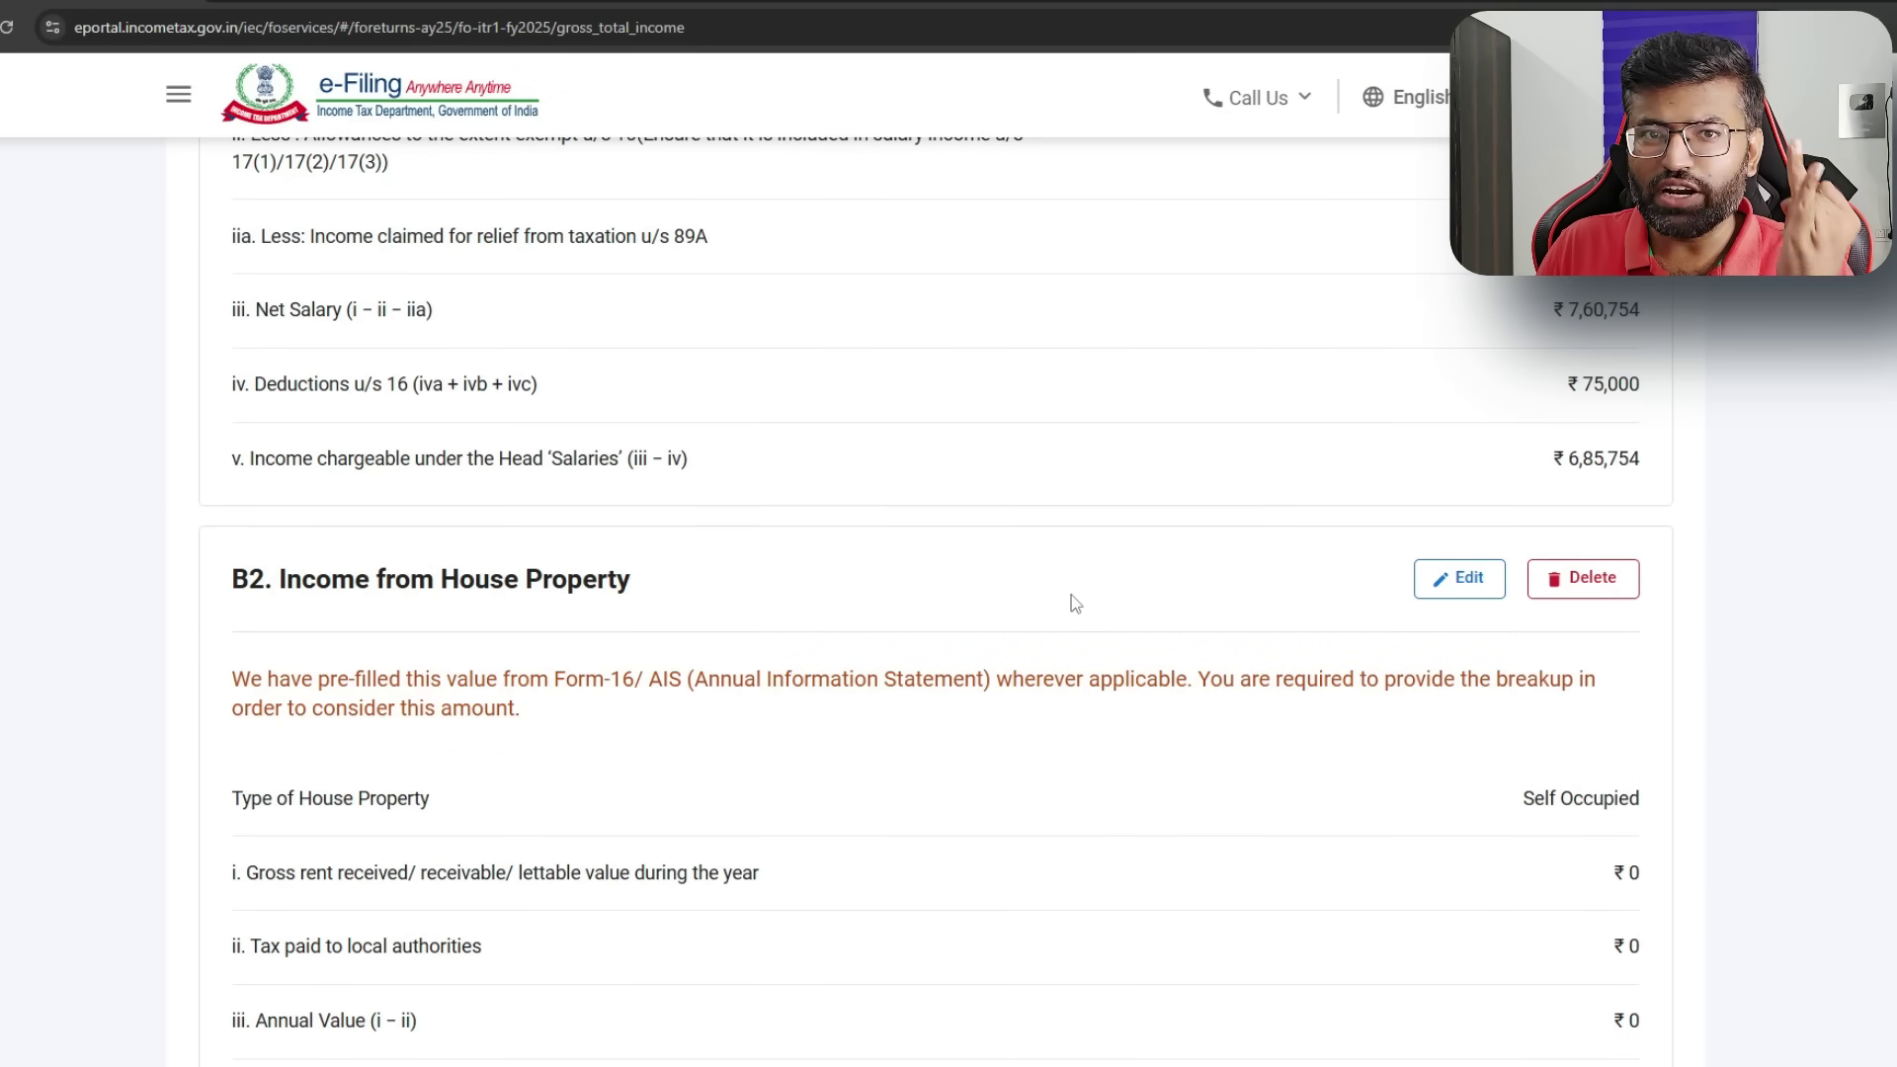
pyautogui.scroll(-4, 1075, 603)
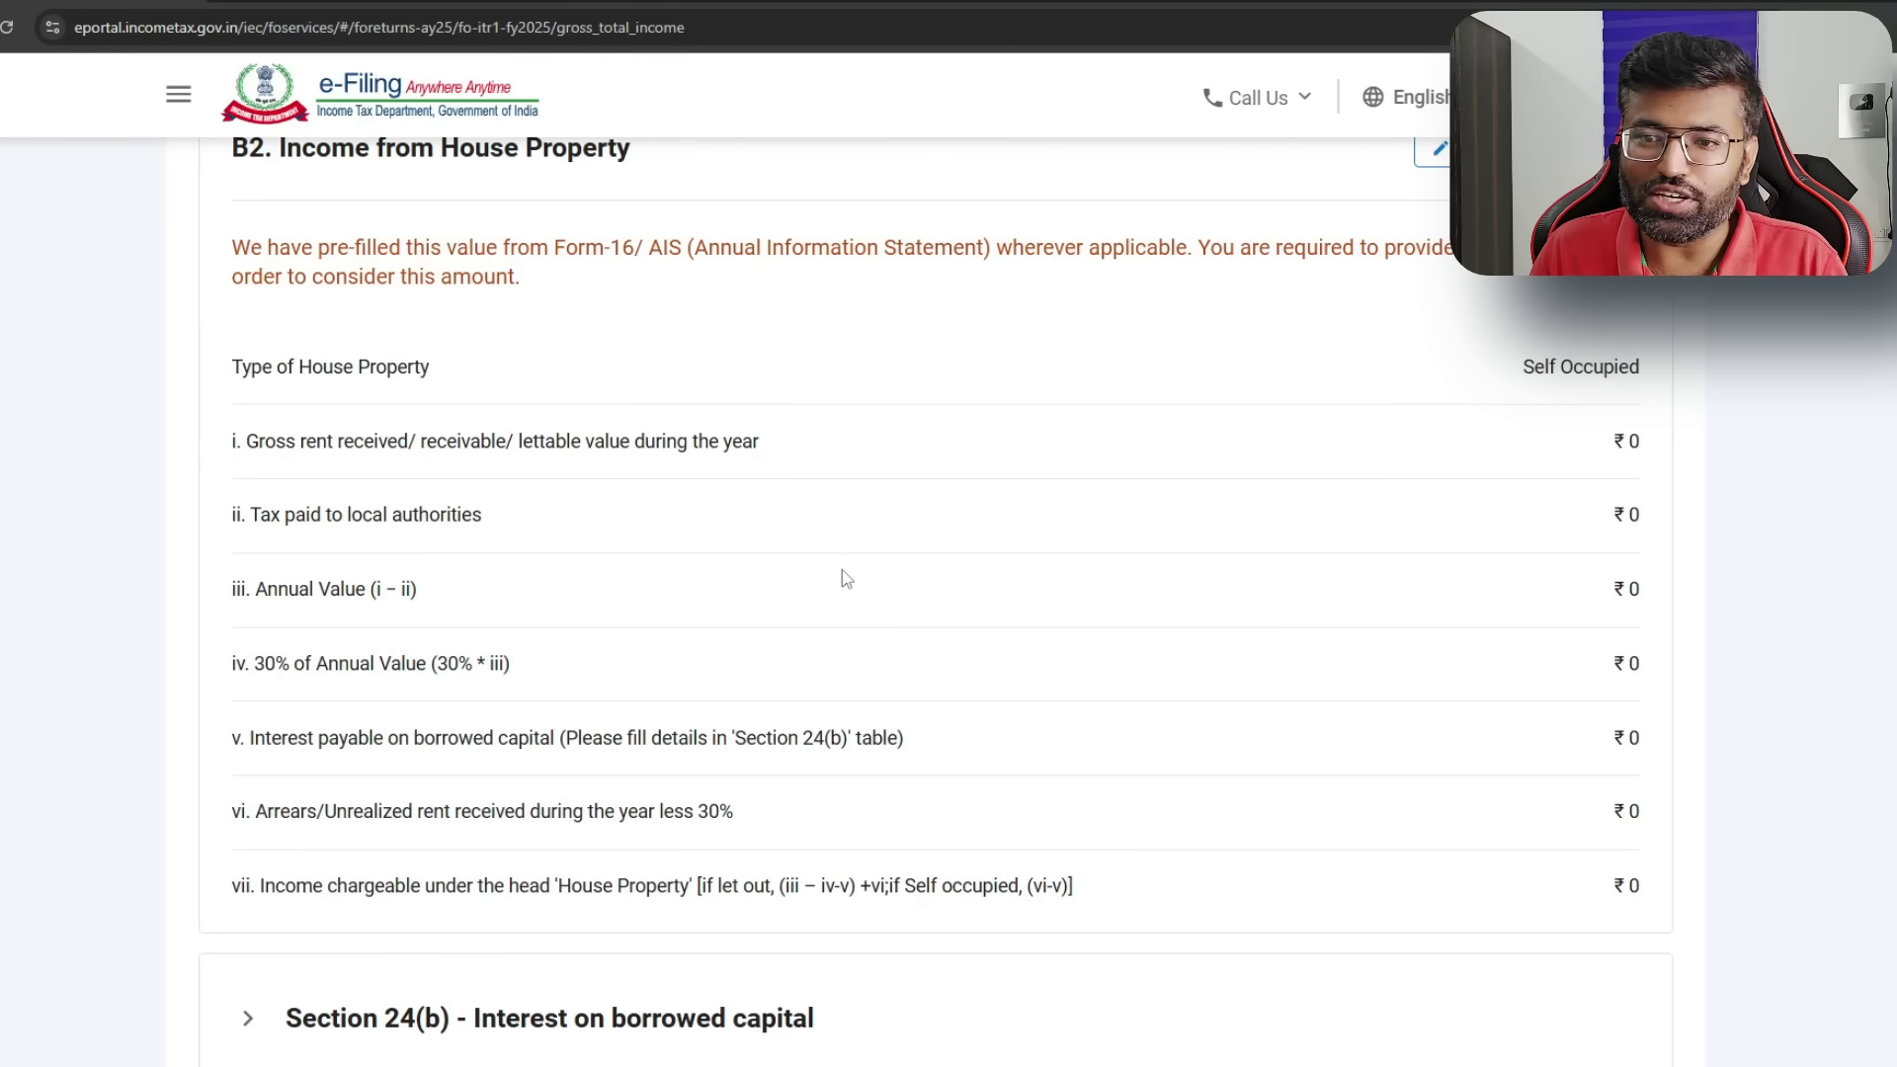
# - Recheck the ₹1,292 other-source income, including refund interest, then confirm Gross Total Income of ₹6,87,046
pyautogui.scroll(-10, 850, 581)
pyautogui.scroll(1, 854, 584)
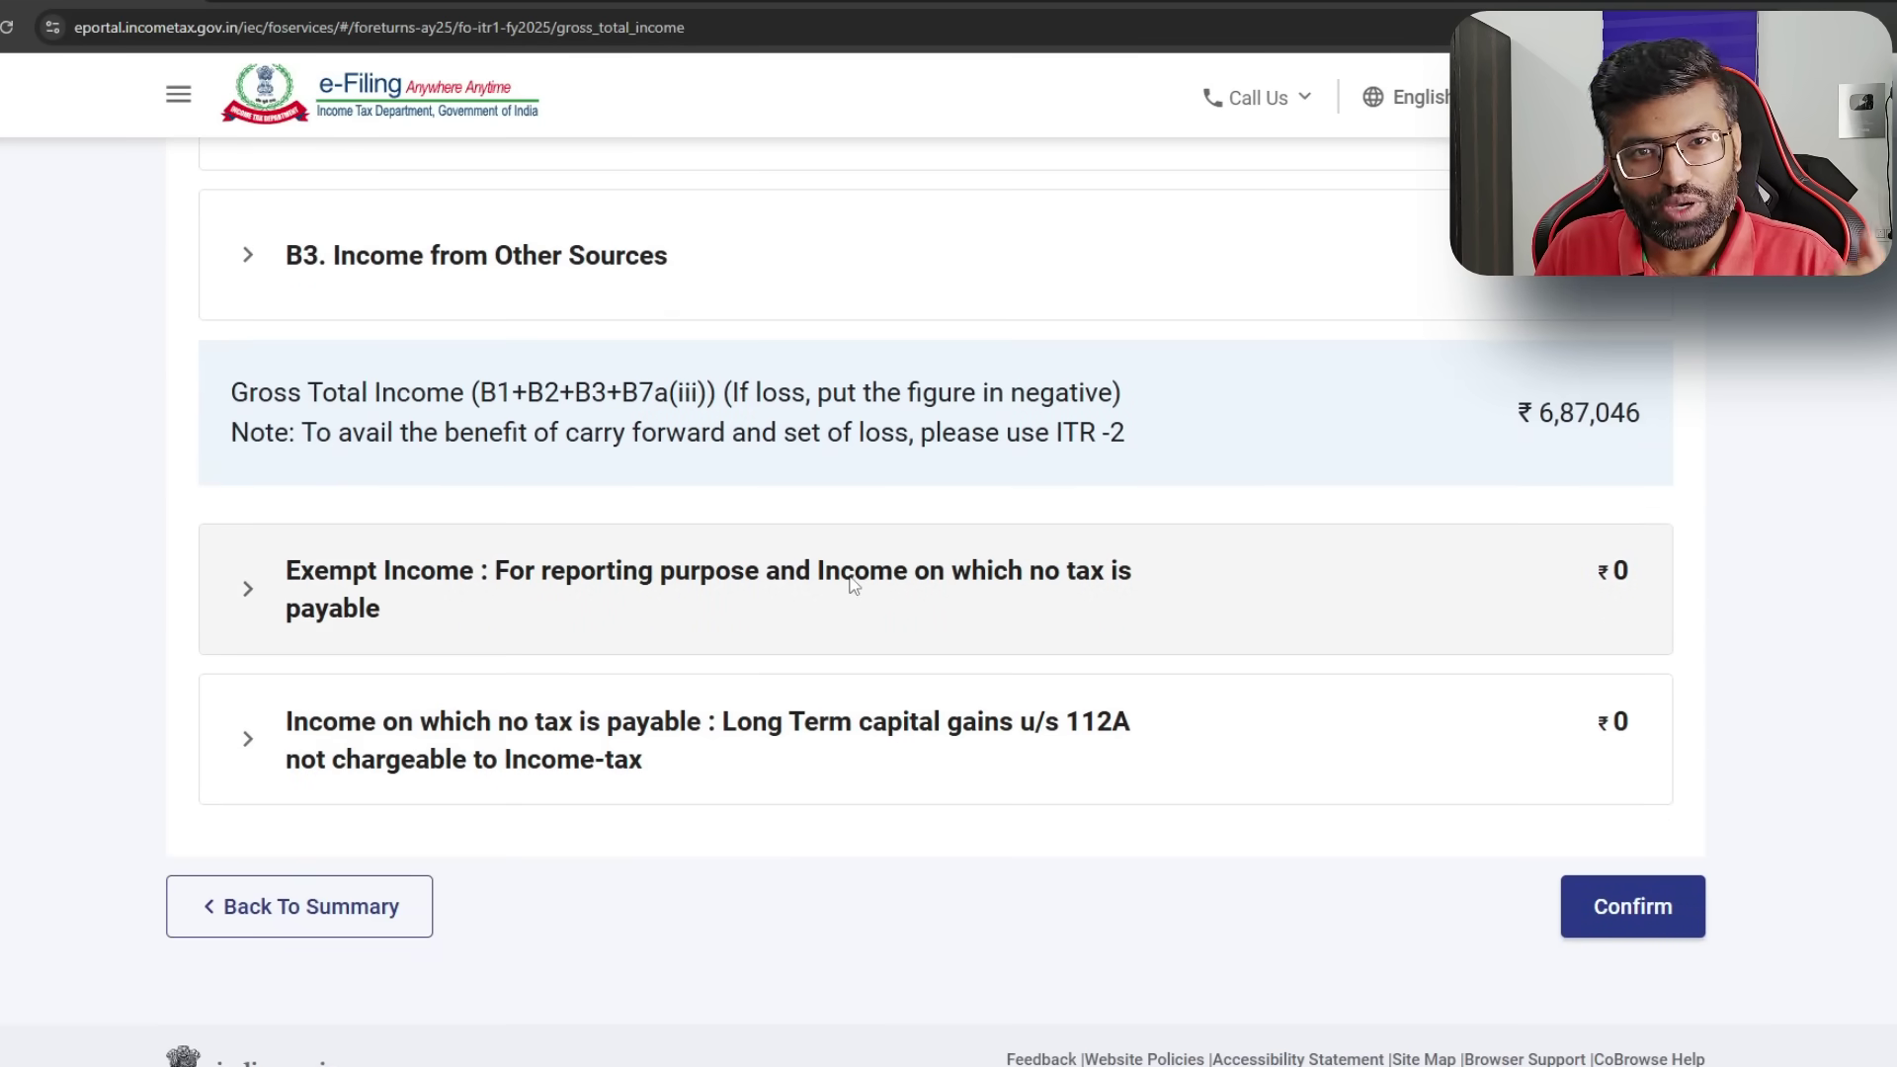
pyautogui.click(249, 259)
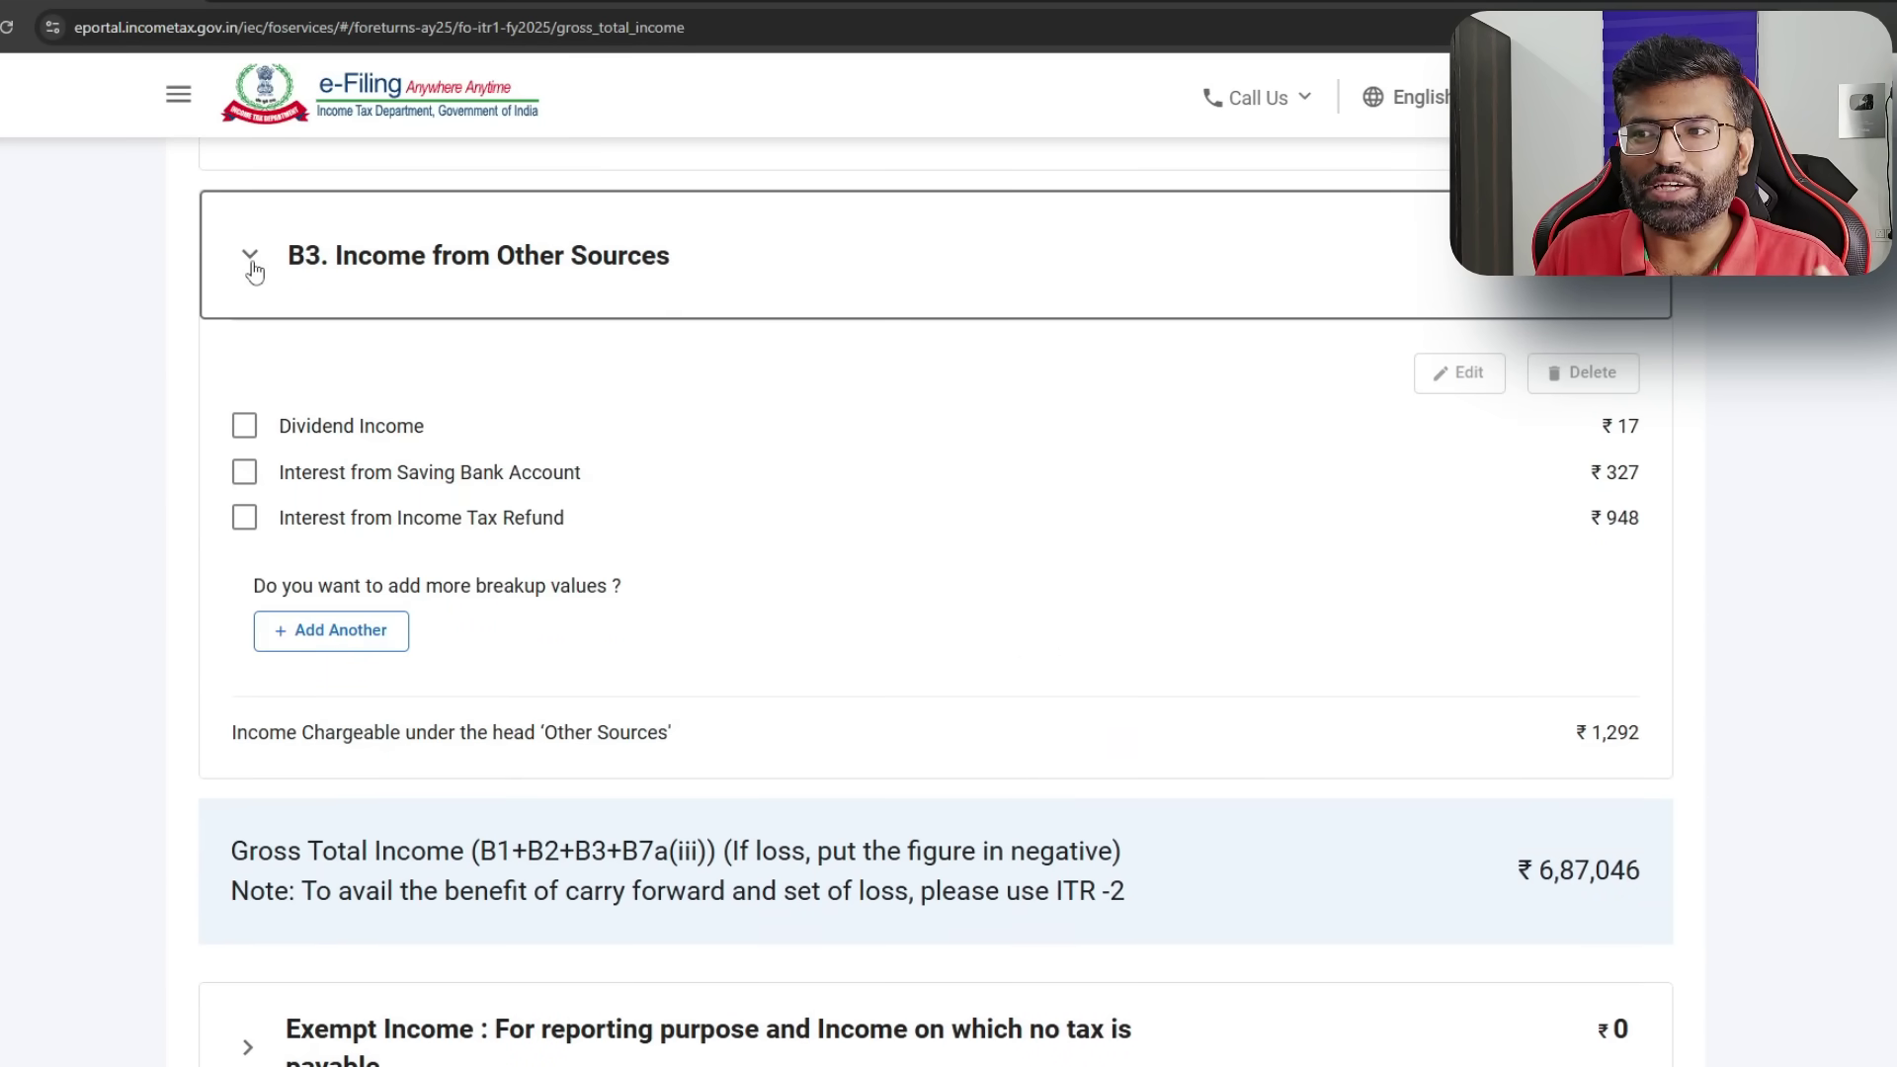
pyautogui.moveTo(1608, 514); pyautogui.dragTo(1647, 524)
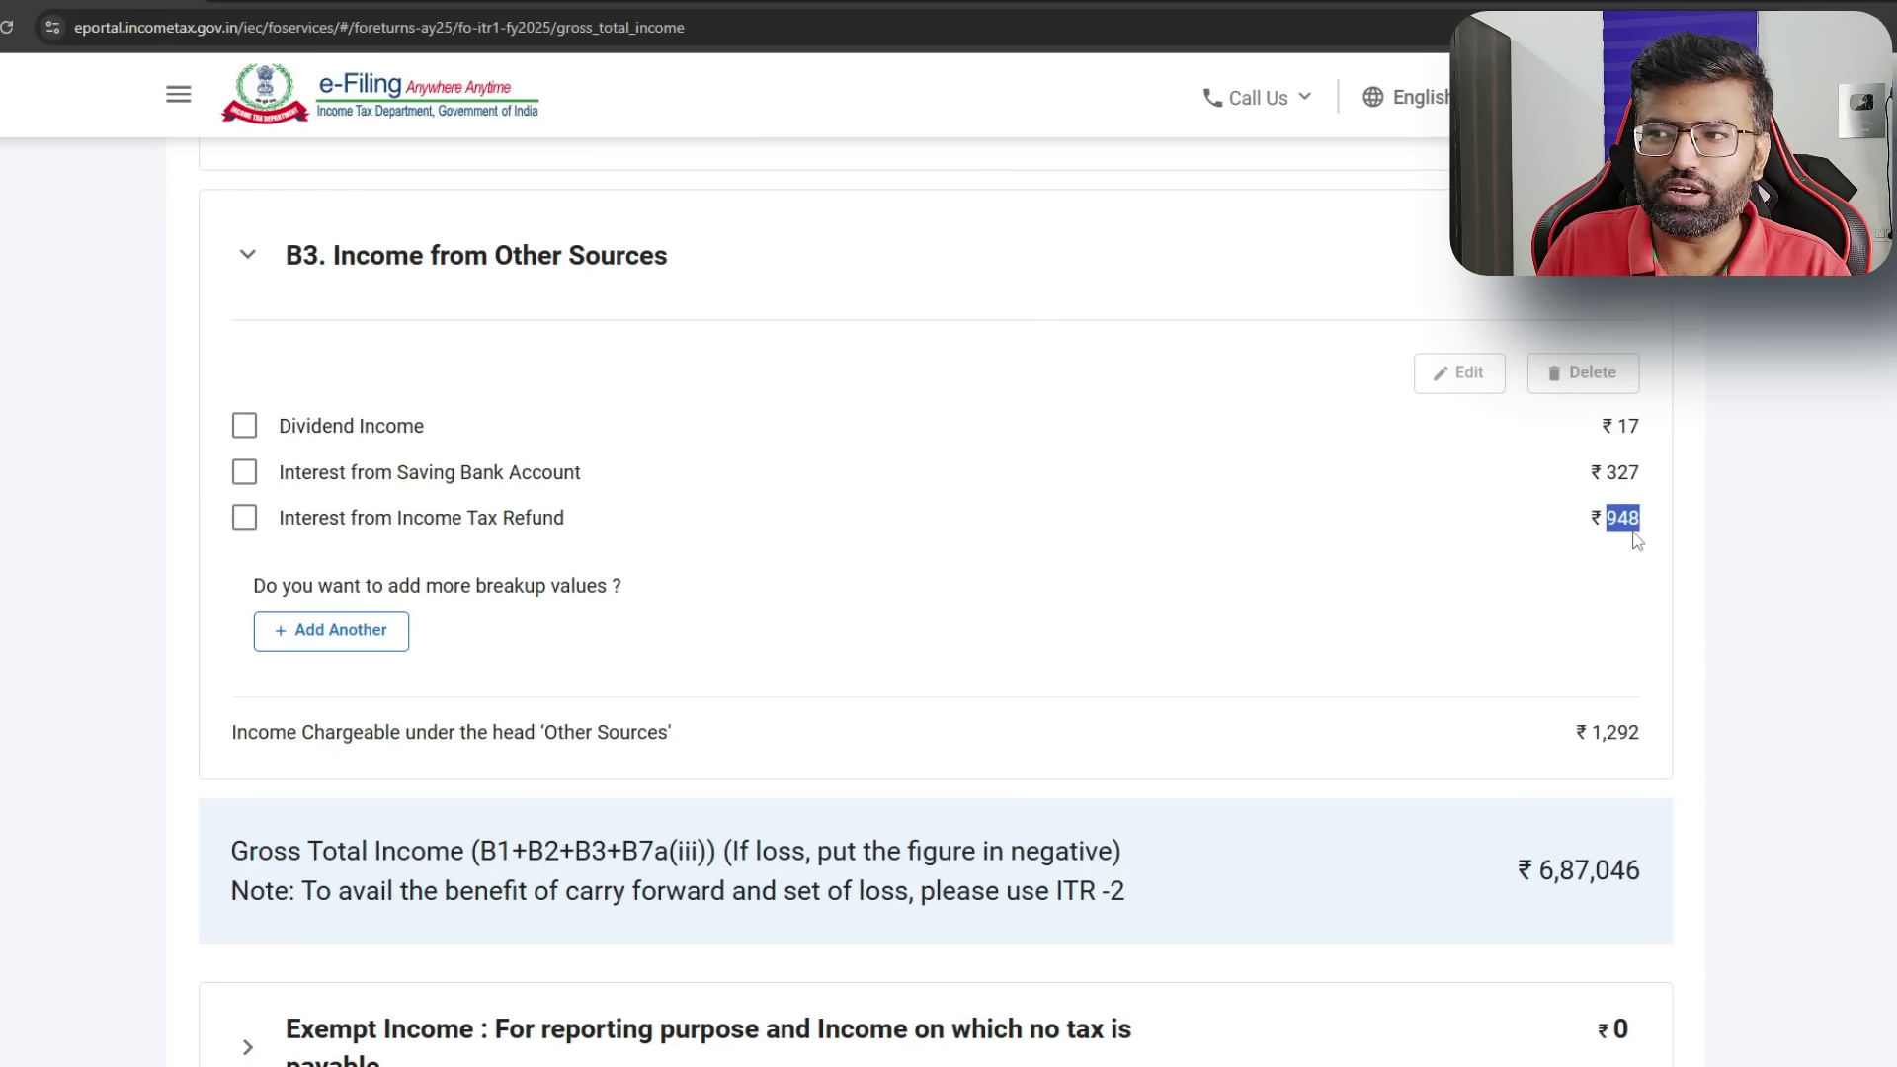
pyautogui.click(1635, 522)
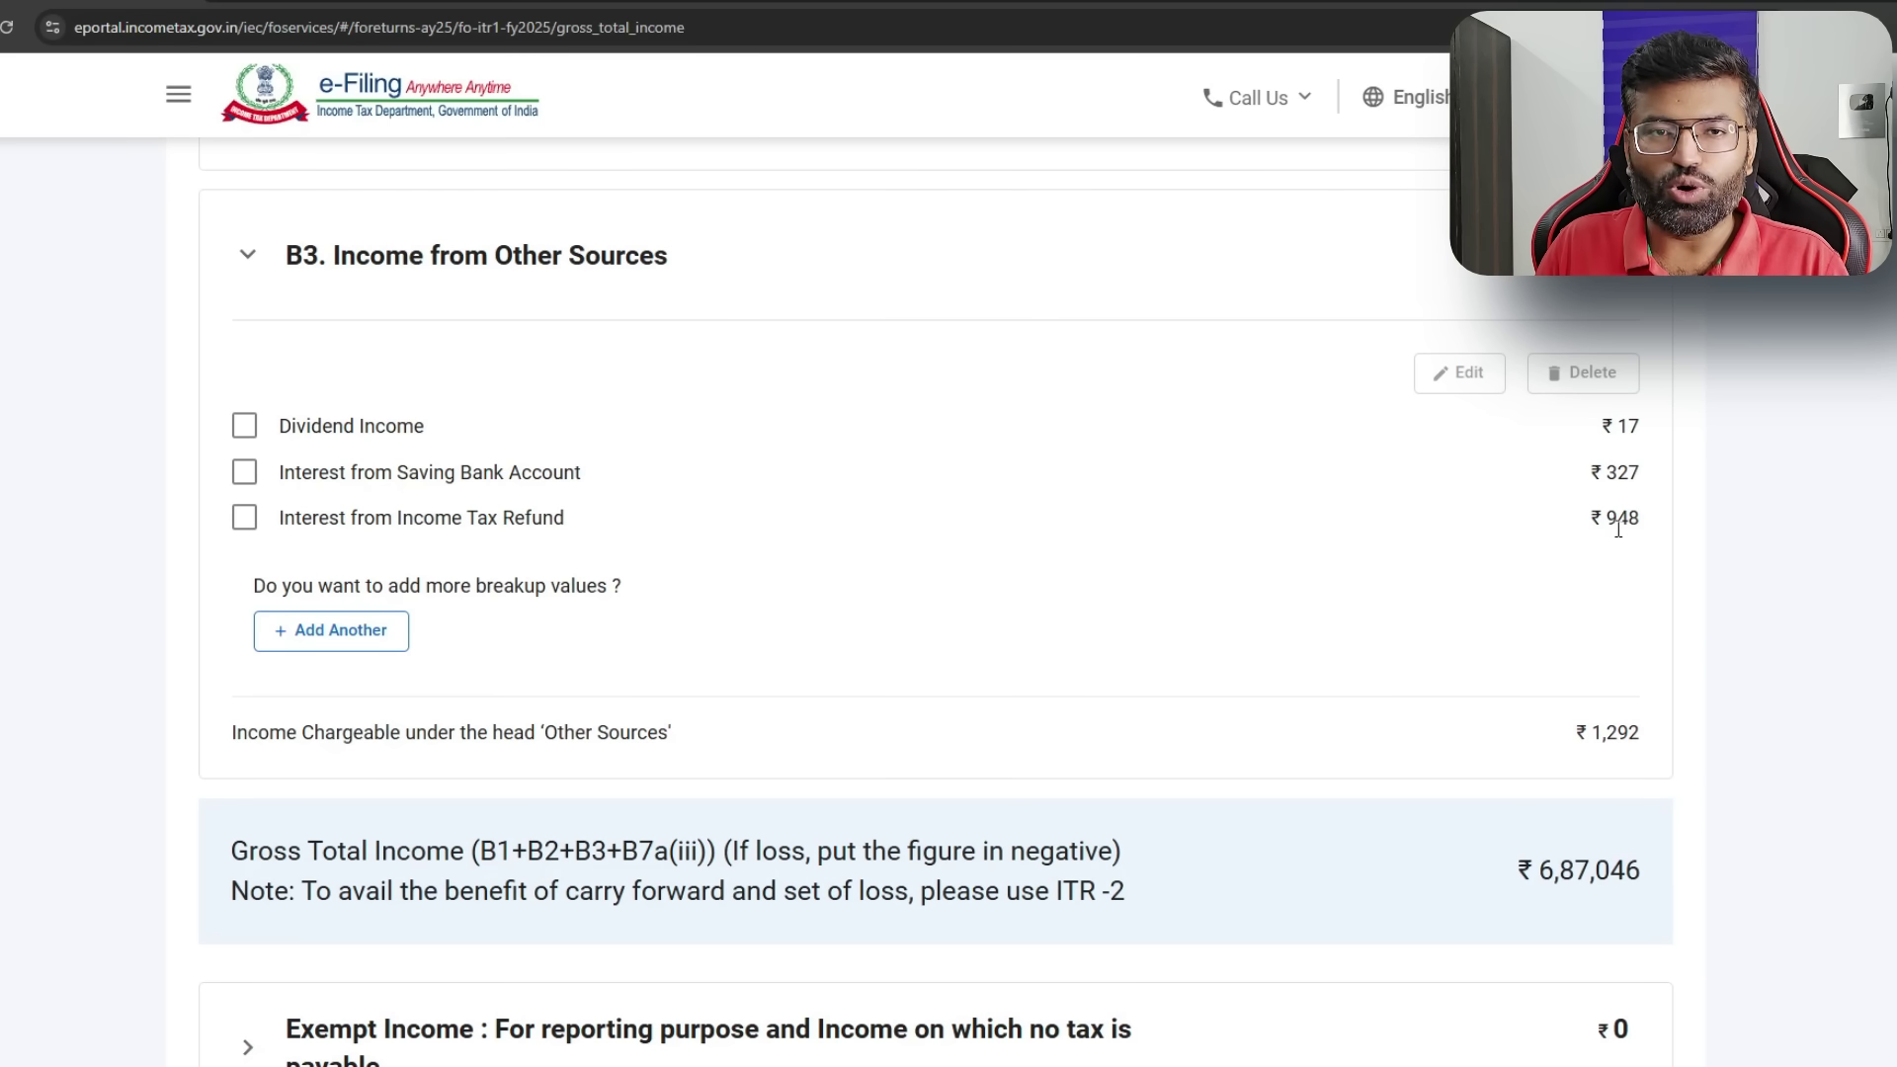
pyautogui.moveTo(565, 519); pyautogui.dragTo(273, 533)
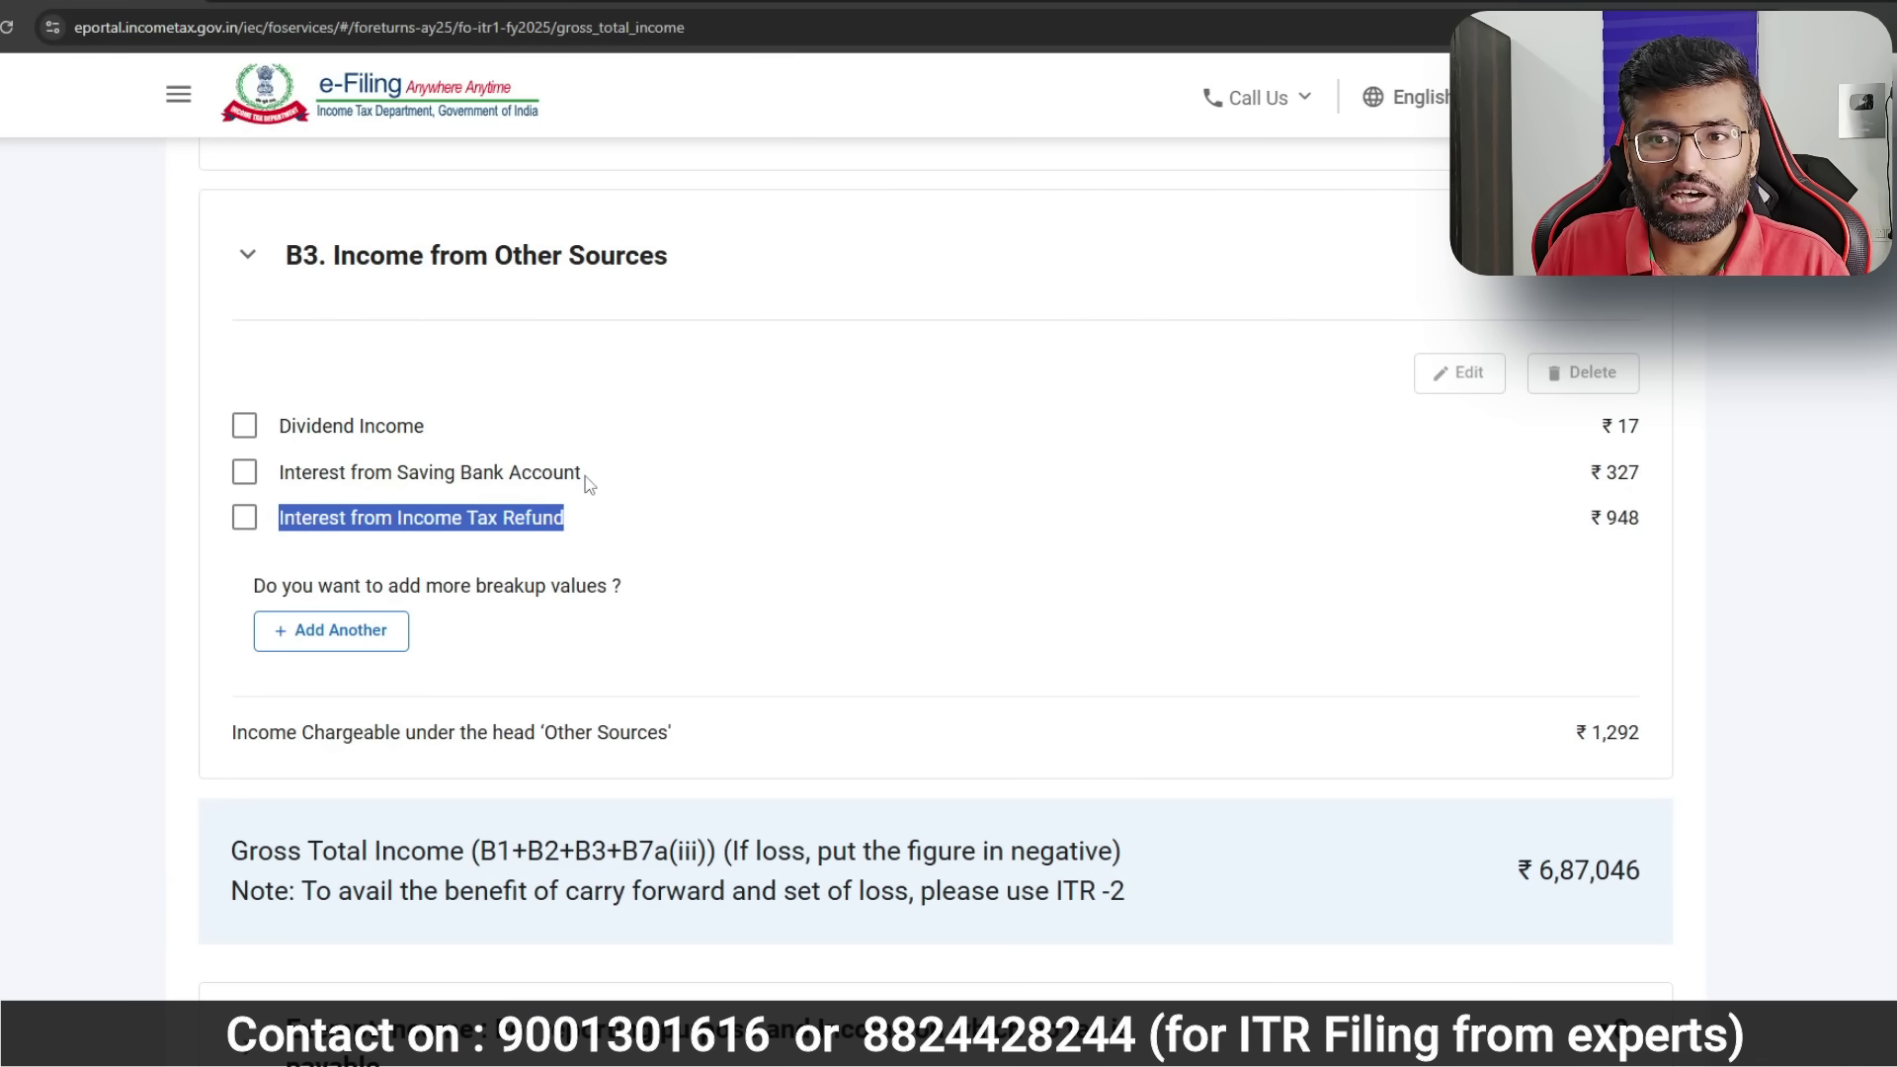
pyautogui.moveTo(589, 482); pyautogui.dragTo(358, 496)
pyautogui.moveTo(569, 520); pyautogui.dragTo(283, 542)
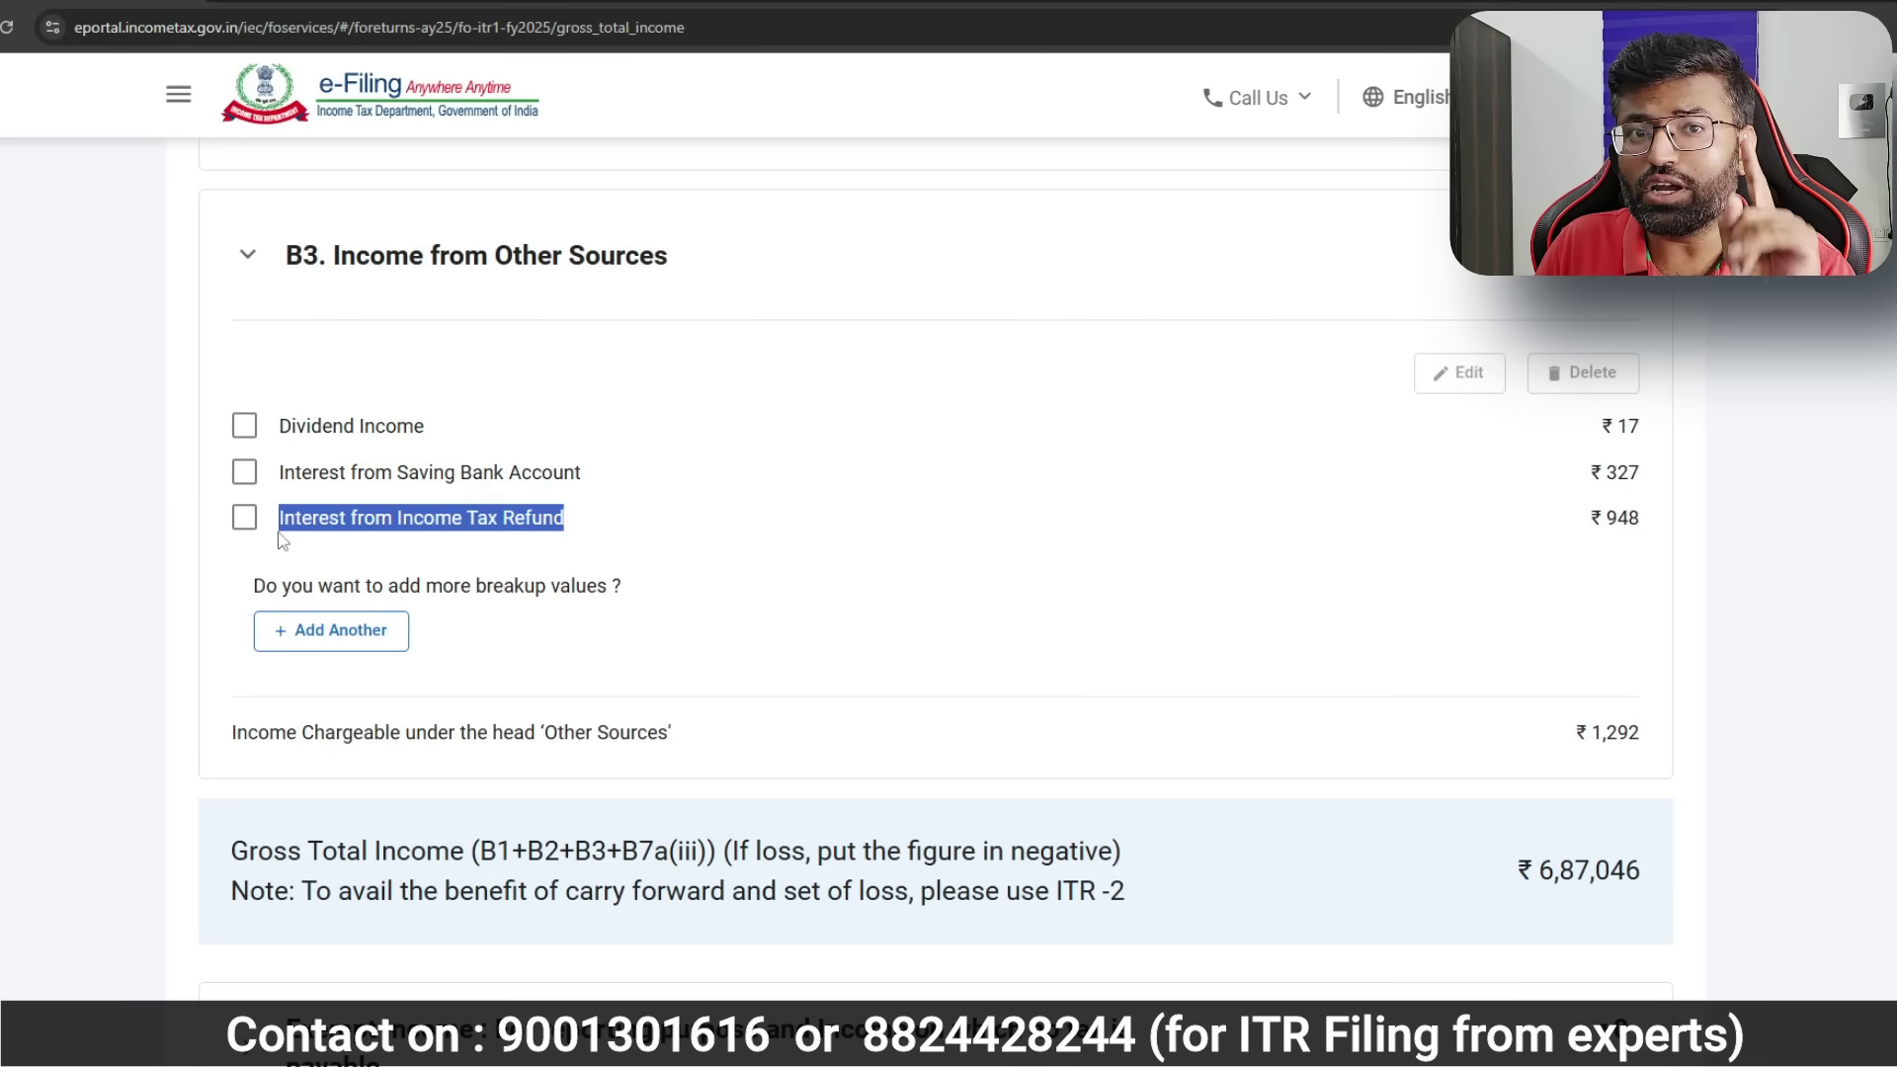
pyautogui.click(618, 542)
pyautogui.scroll(-5, 741, 593)
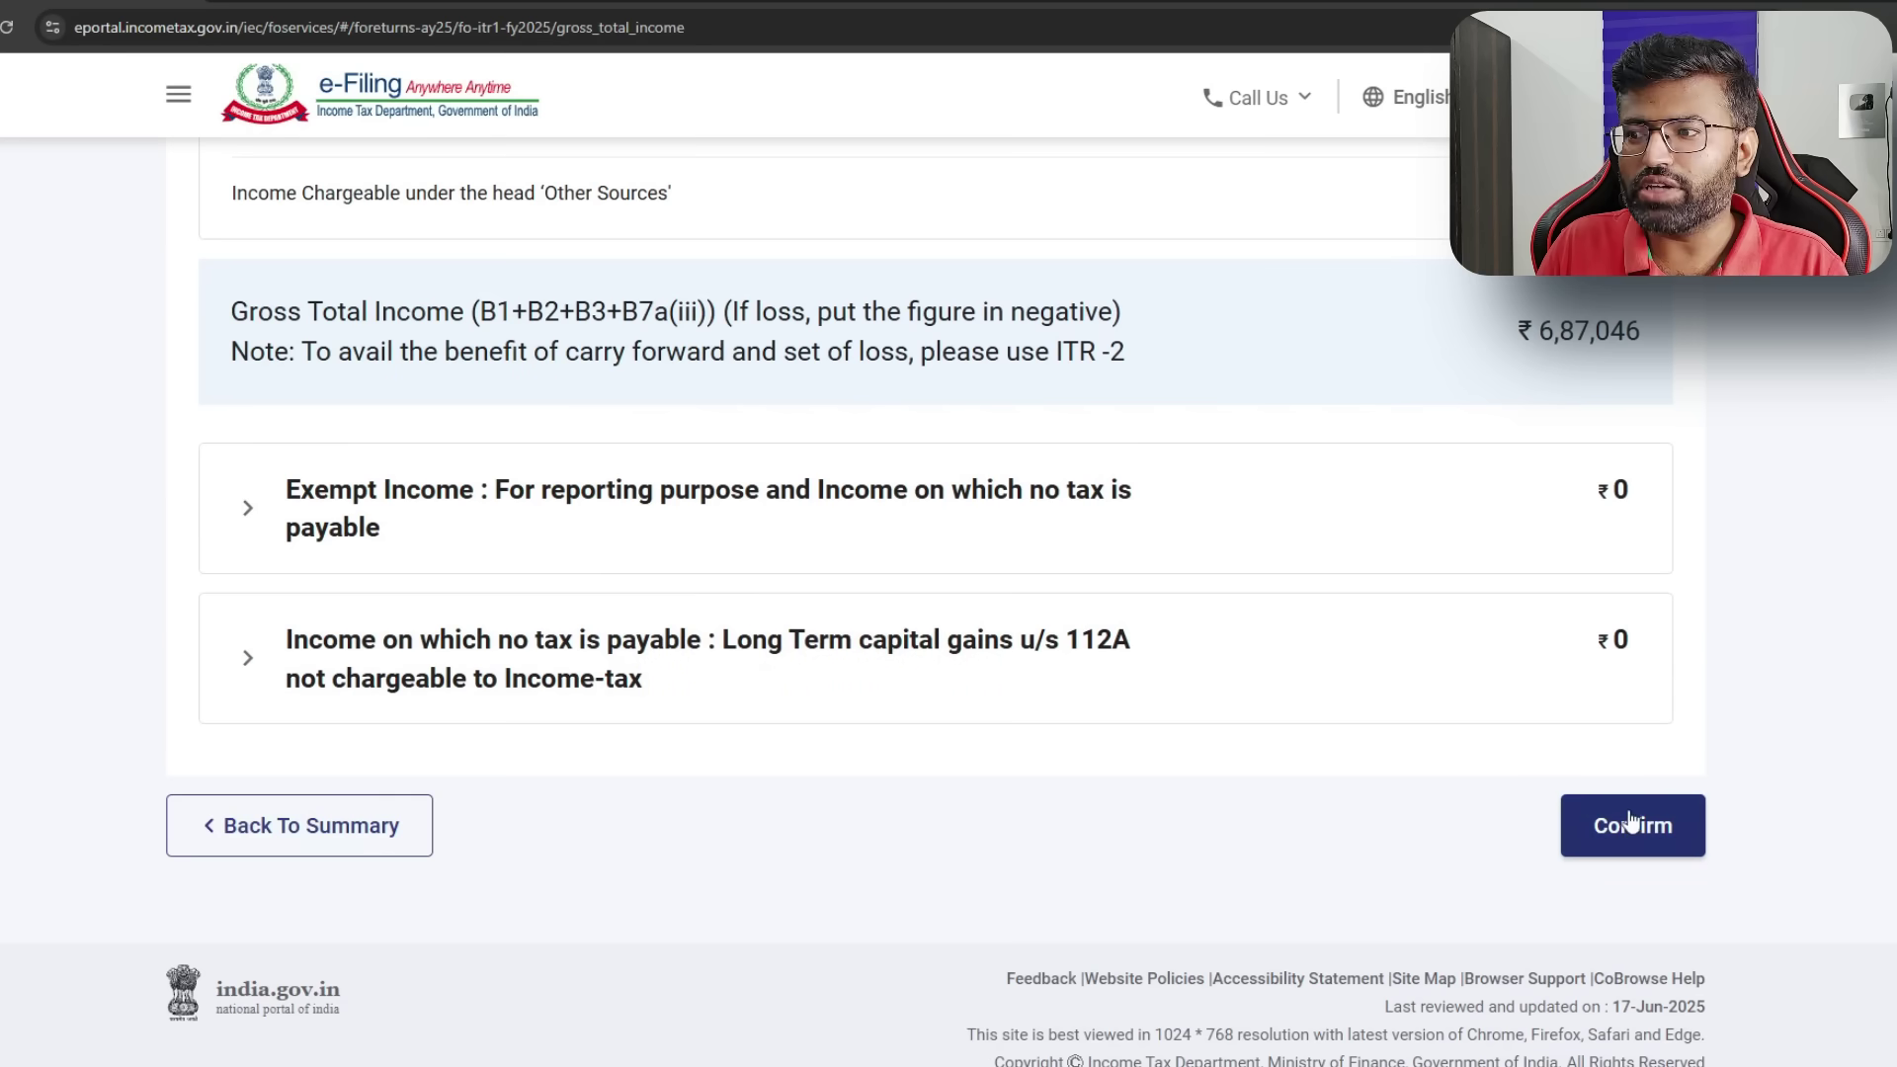
pyautogui.click(1631, 822)
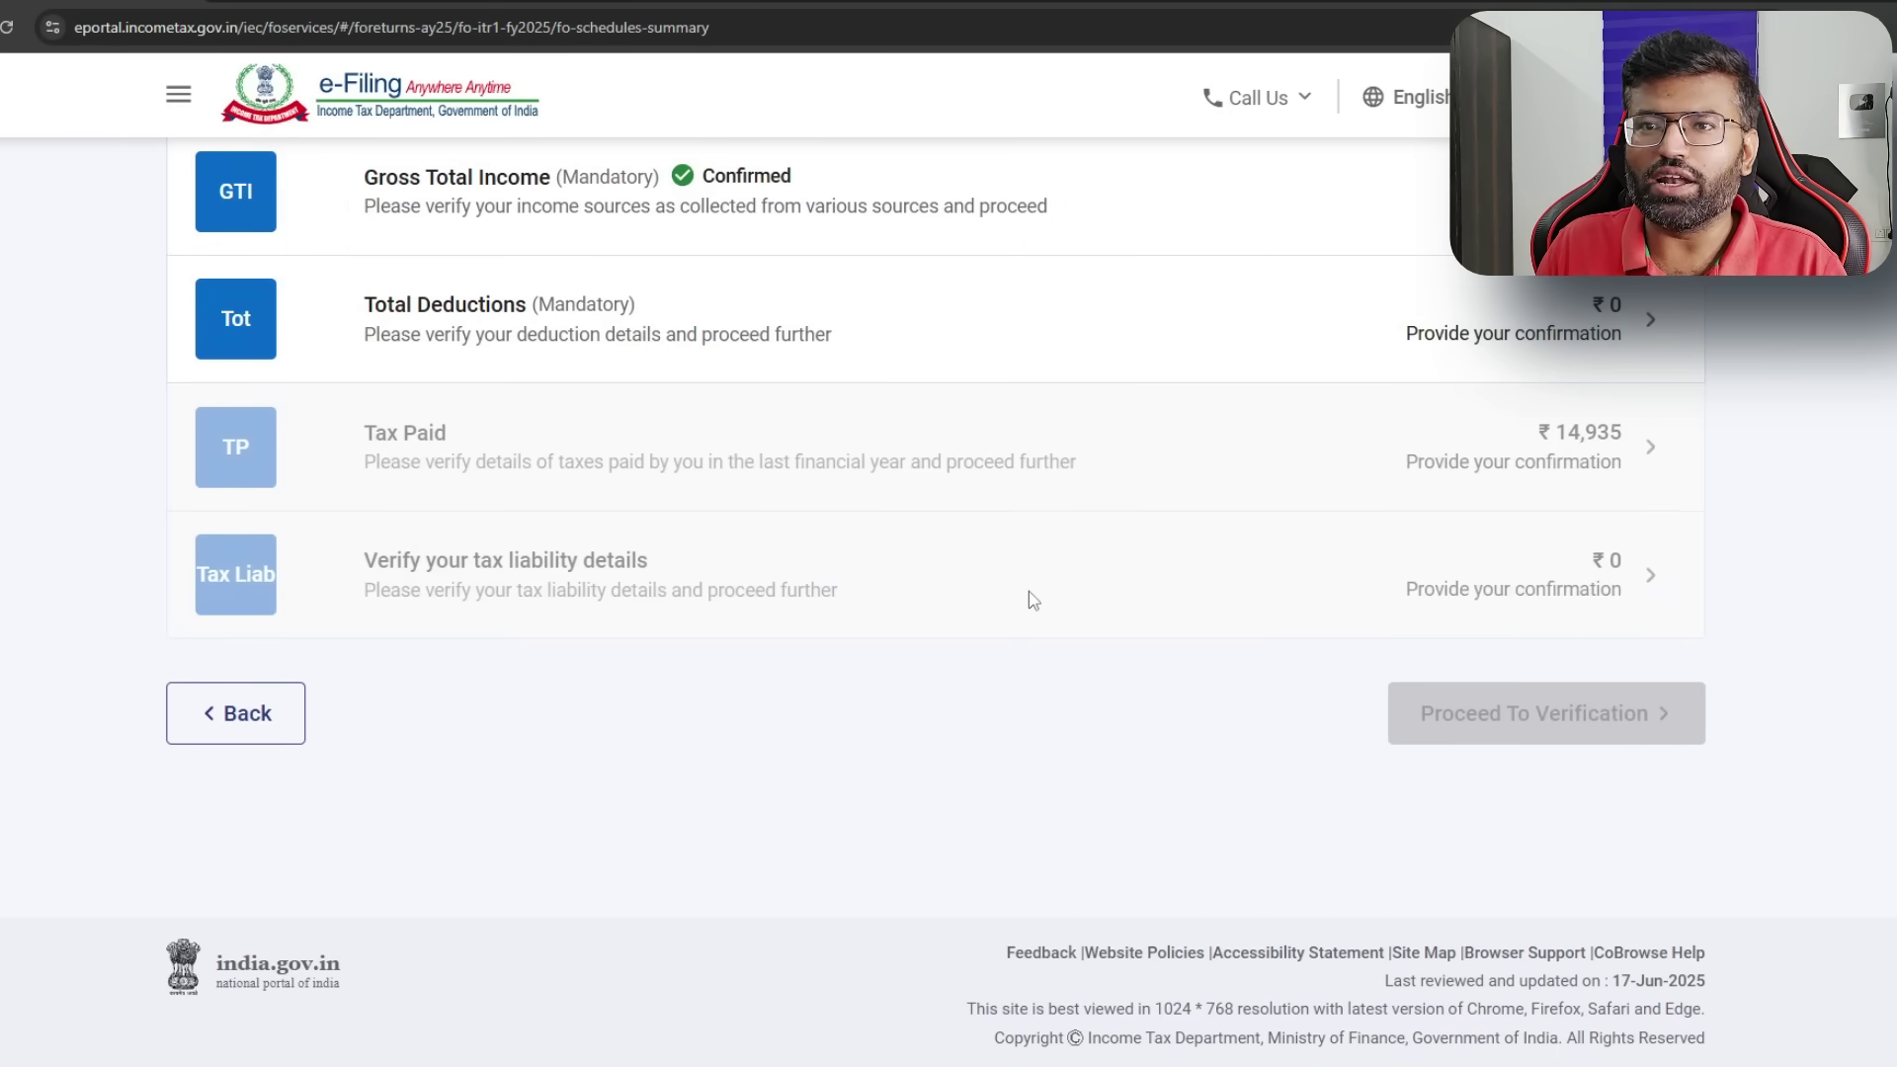
# - Confirm Total Deductions of ₹0
pyautogui.click(1421, 360)
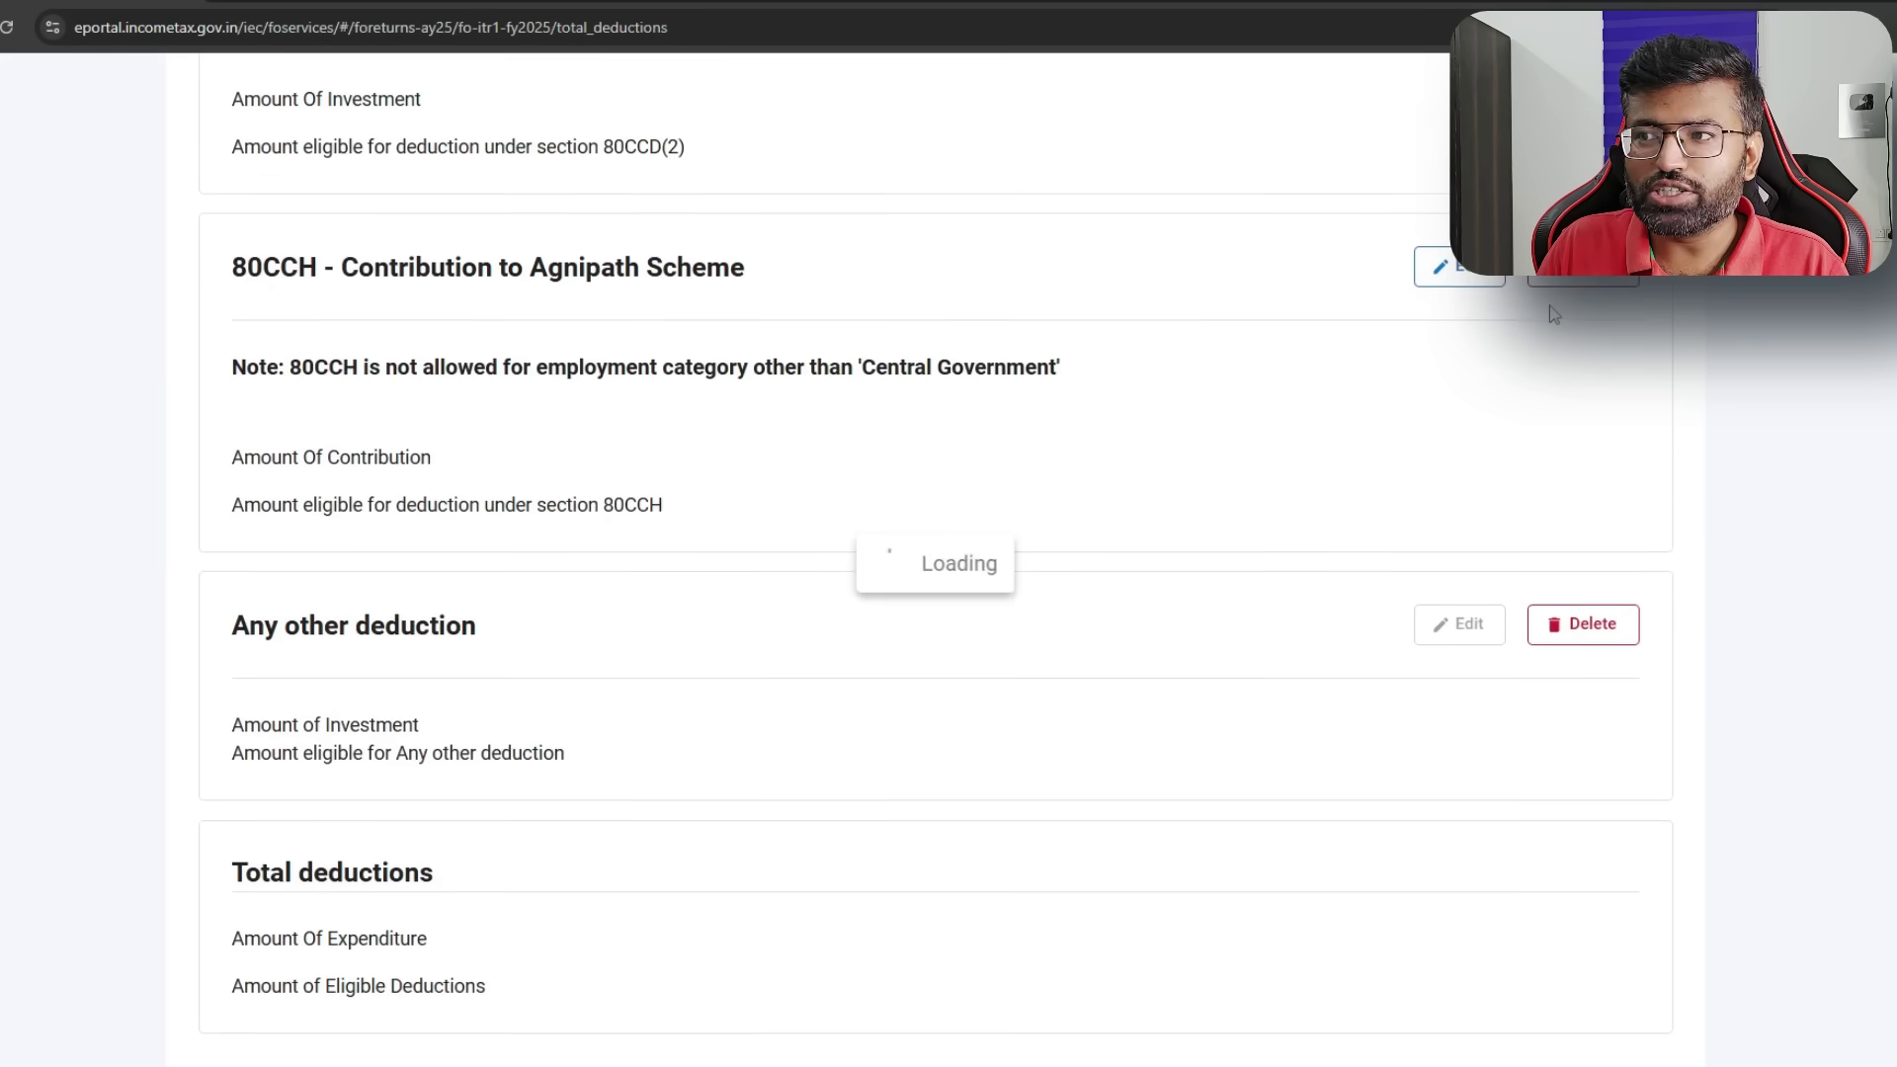
pyautogui.scroll(-8, 1117, 458)
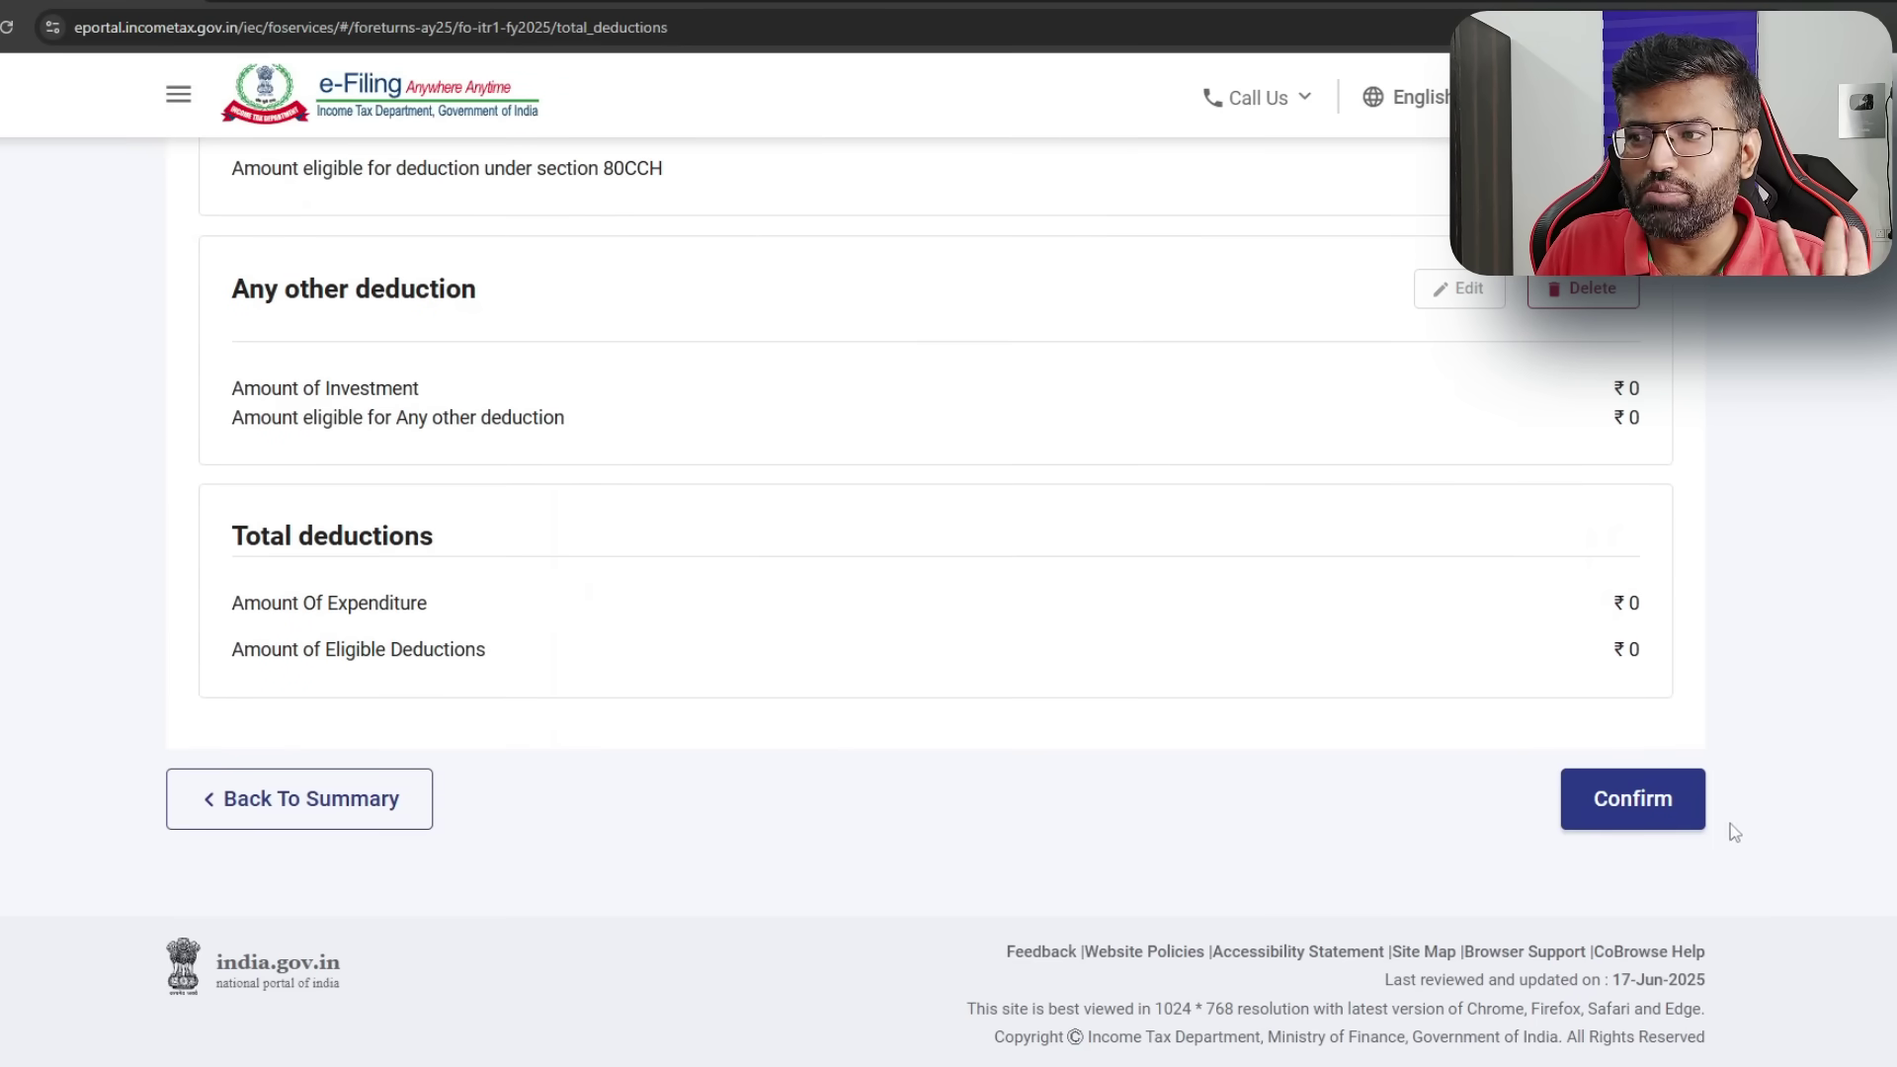
pyautogui.click(1676, 775)
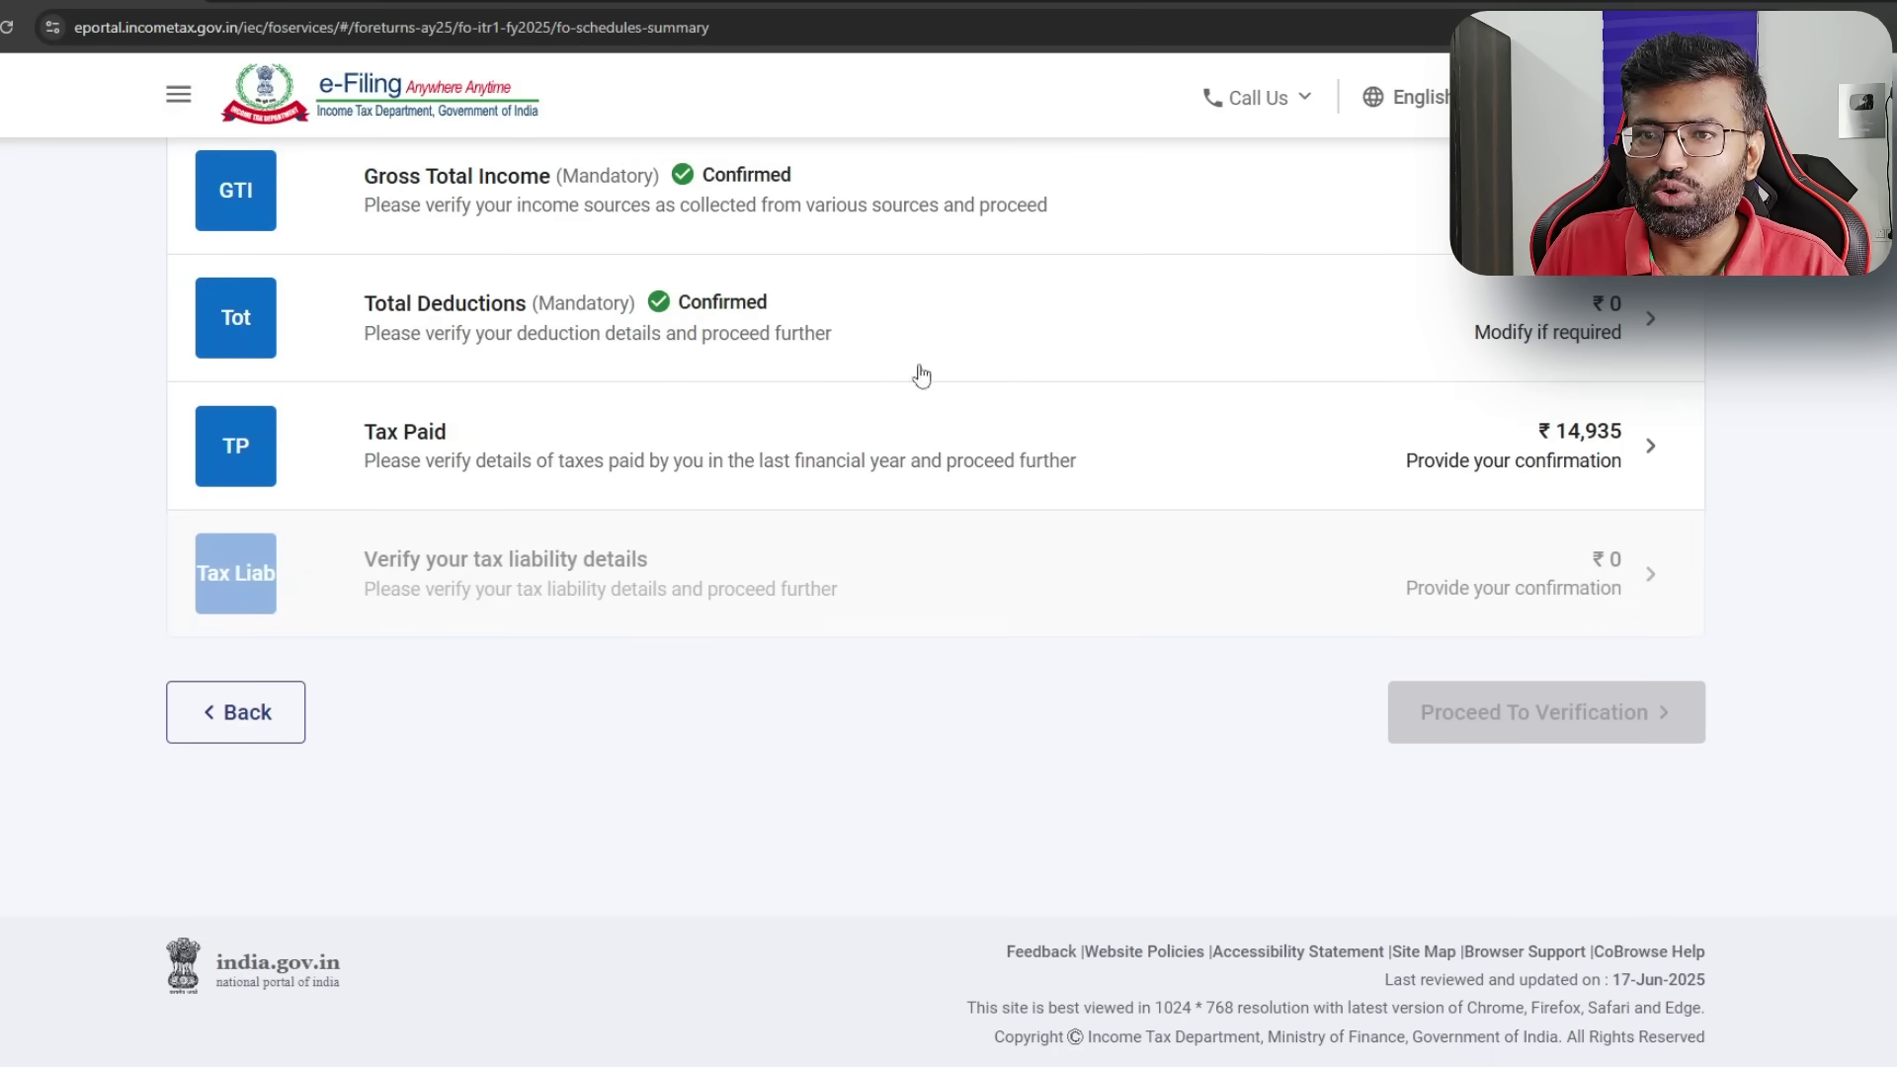
# - Review the employer's ₹14,935 TDS in Schedule TDS1 and confirm the Tax Paid details
pyautogui.click(1423, 436)
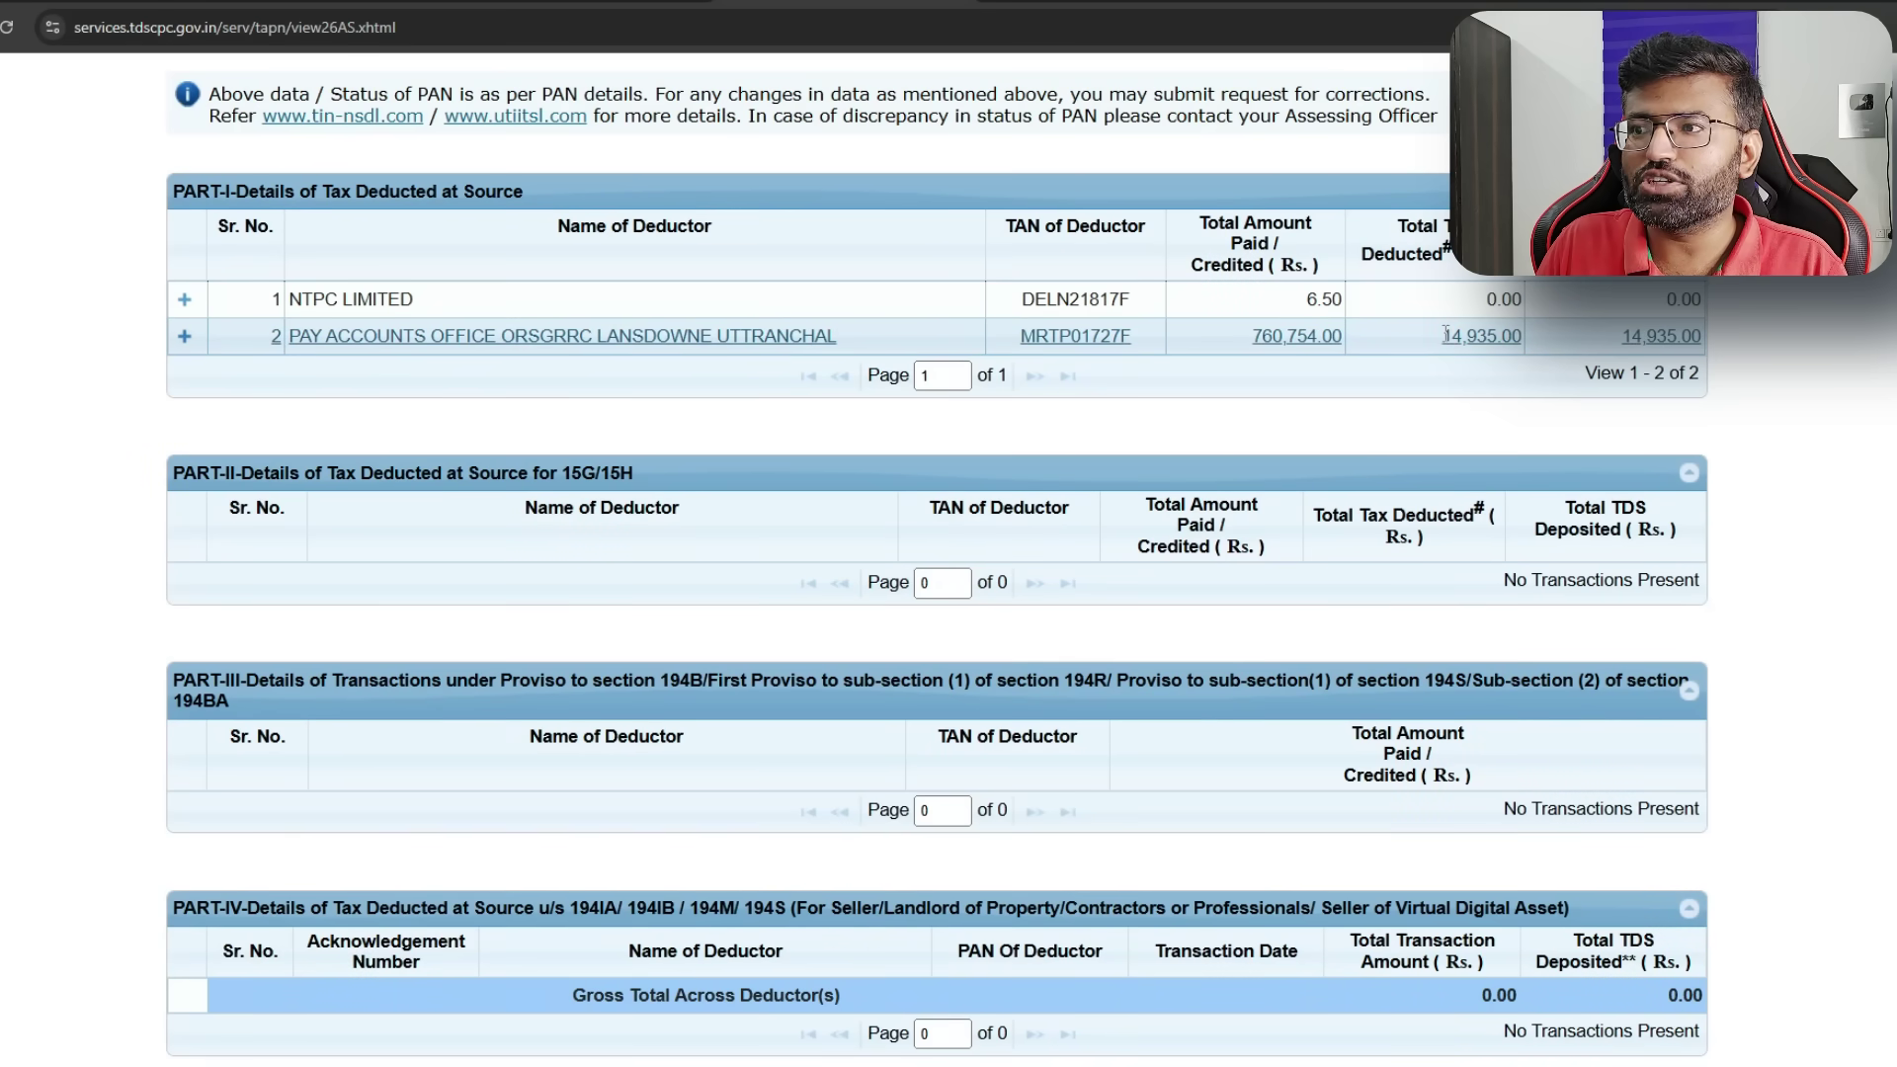
pyautogui.moveTo(1443, 336); pyautogui.dragTo(1502, 336)
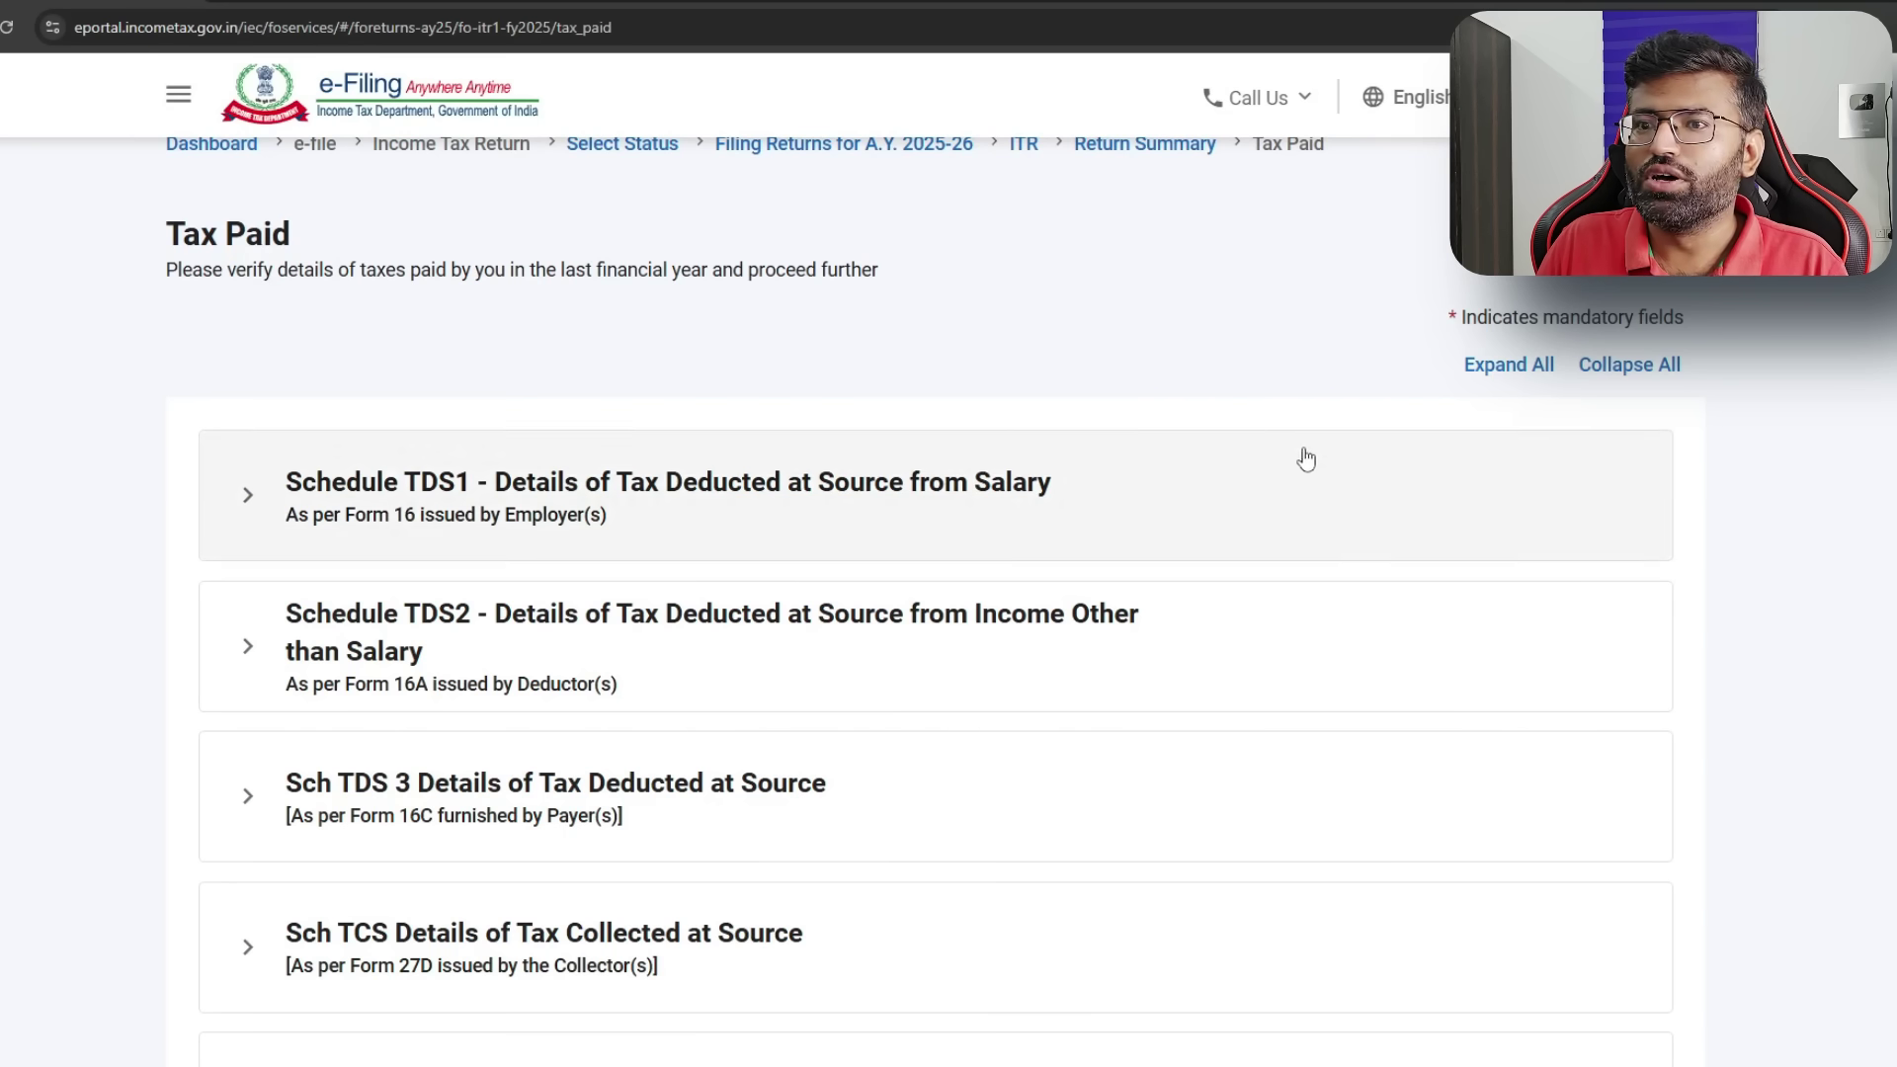
pyautogui.scroll(-5, 1305, 458)
pyautogui.scroll(4, 1271, 491)
pyautogui.click(394, 367)
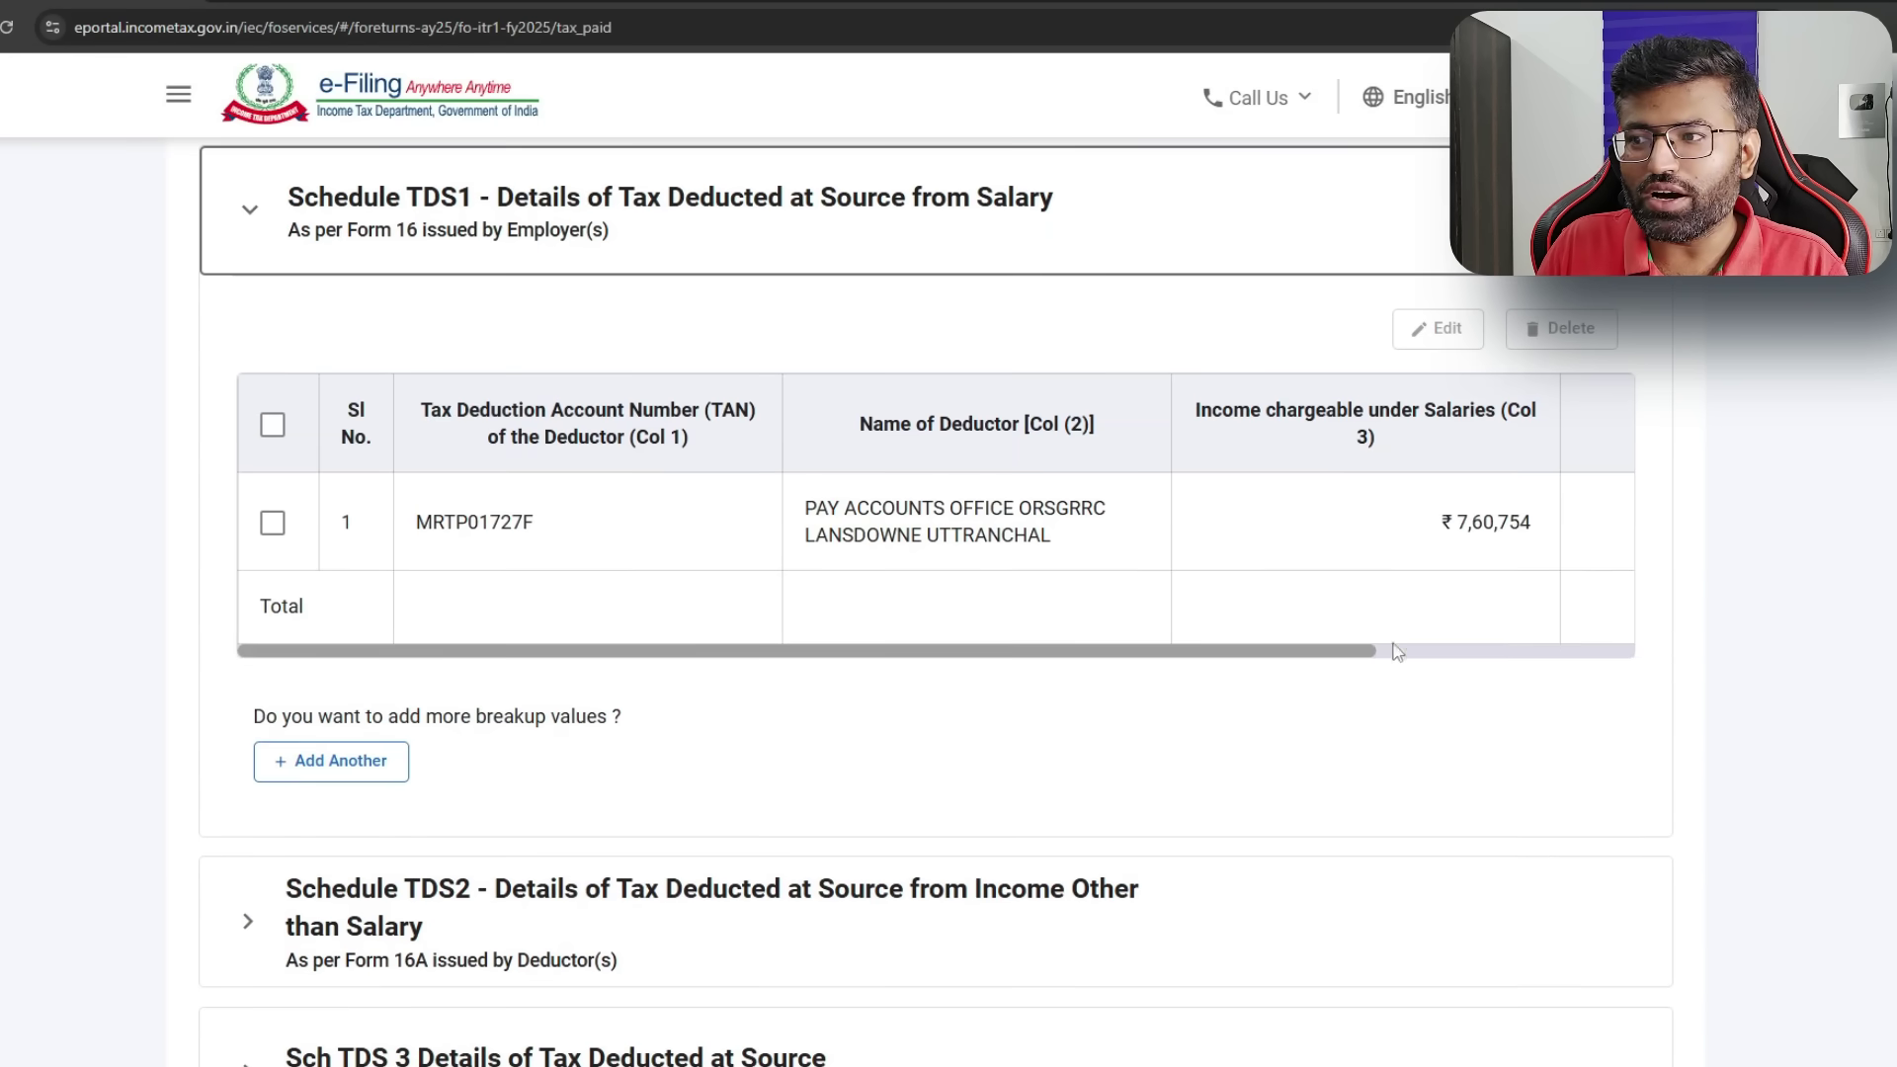
pyautogui.moveTo(1364, 652); pyautogui.dragTo(1183, 662)
pyautogui.scroll(-6, 1176, 664)
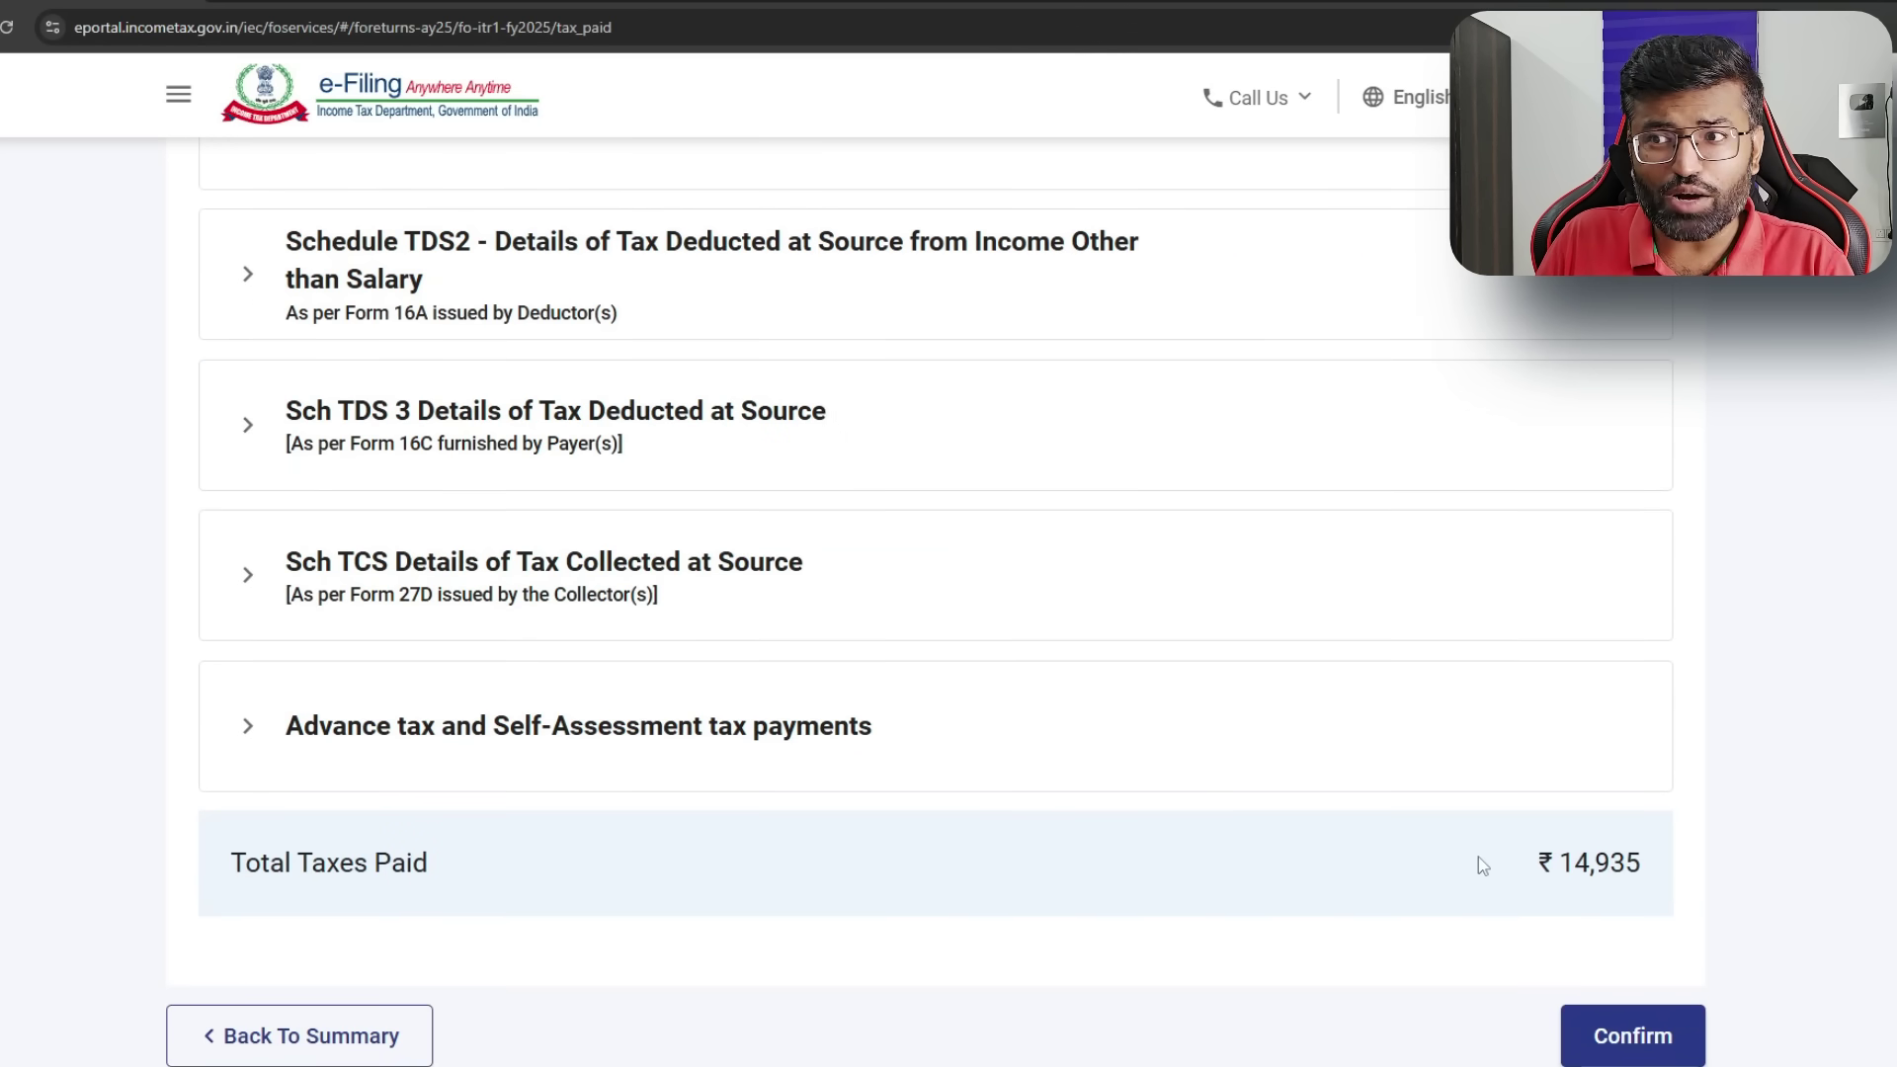
pyautogui.scroll(4, 1479, 862)
pyautogui.click(273, 309)
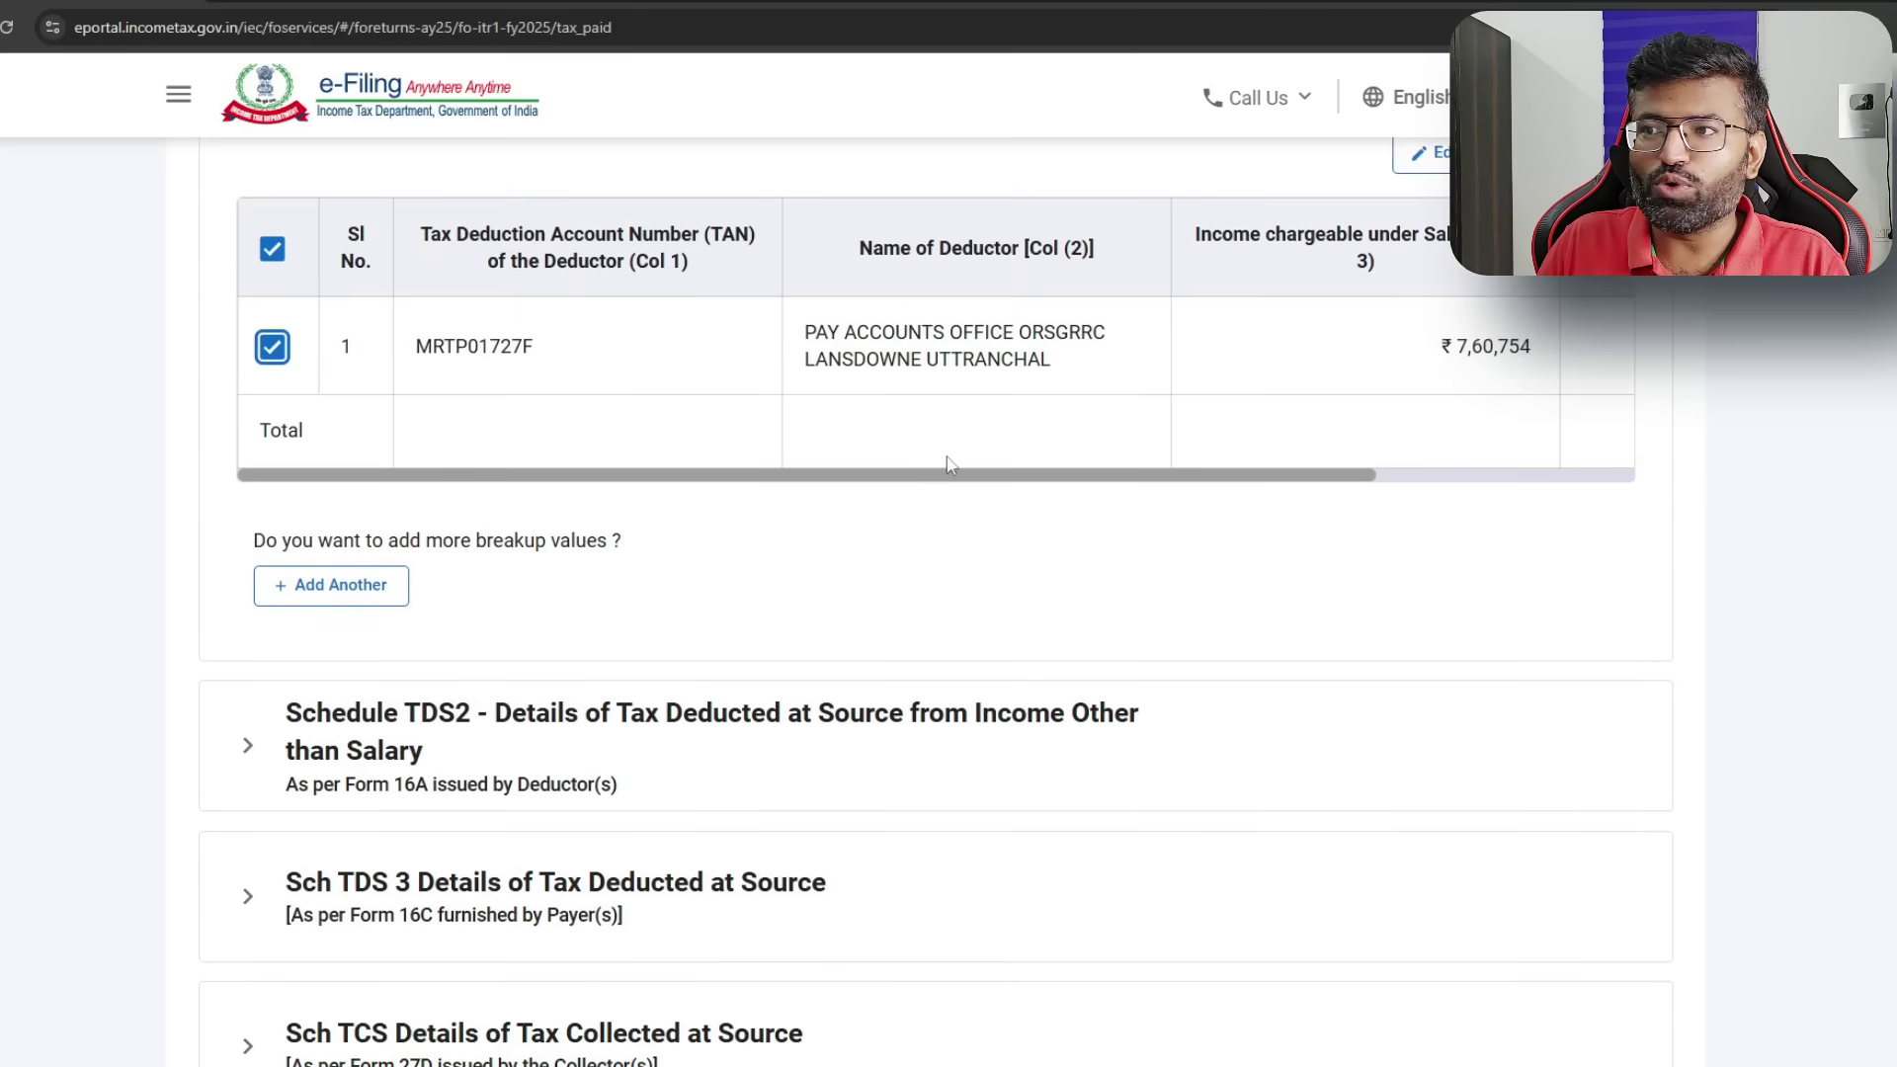
pyautogui.scroll(2, 954, 454)
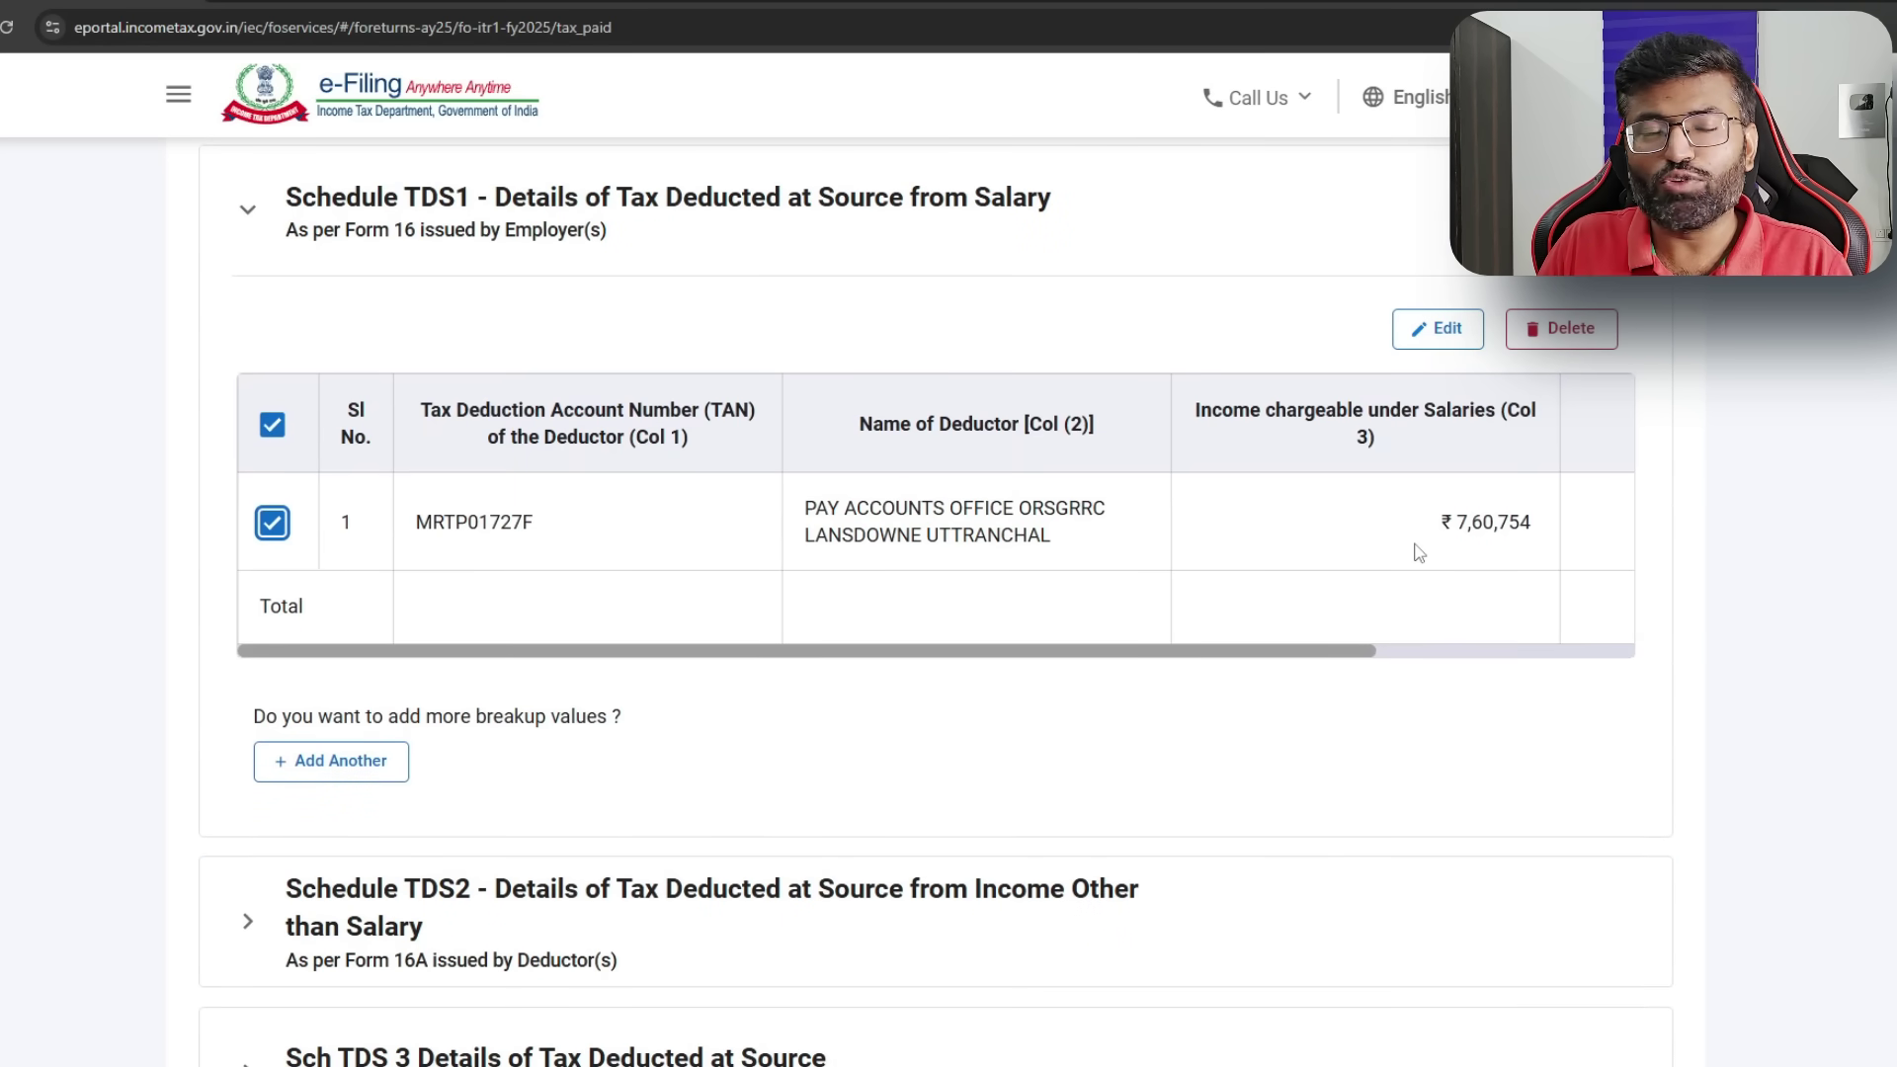
pyautogui.scroll(-9, 1429, 613)
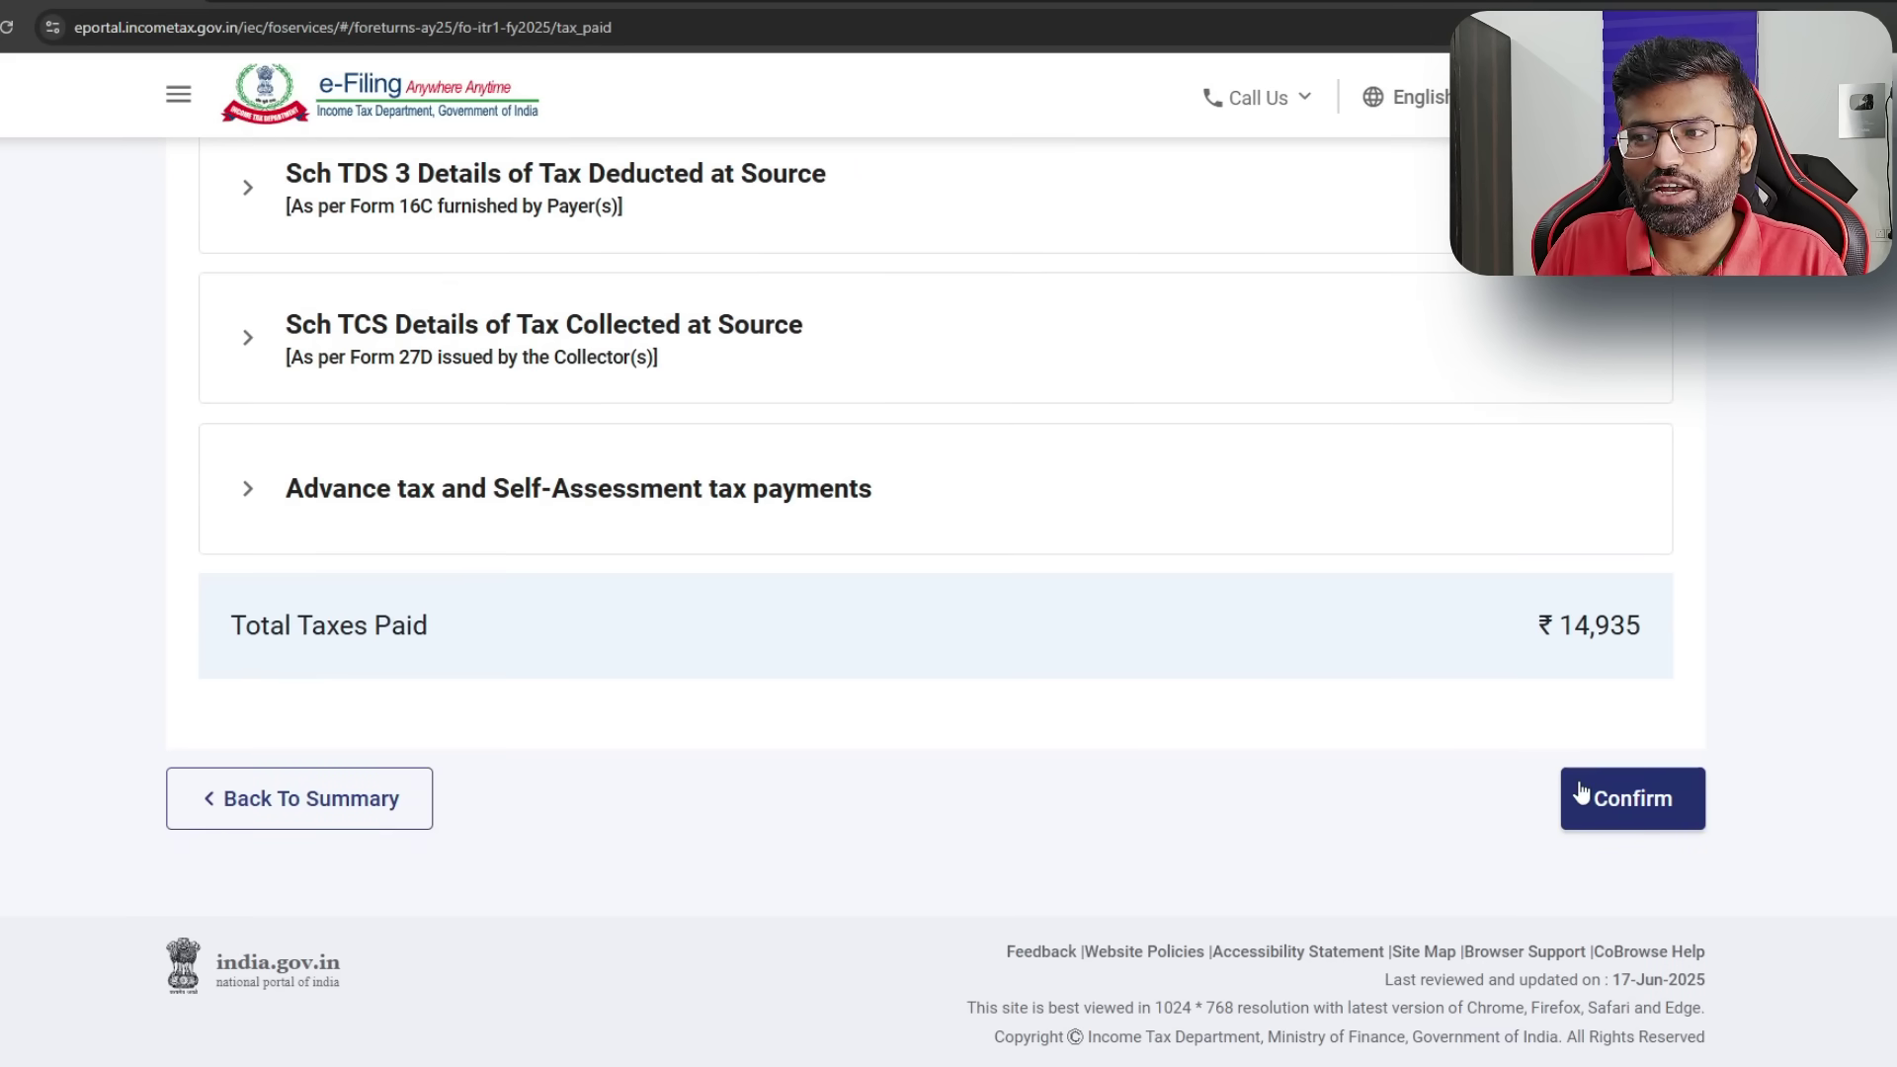
pyautogui.click(1633, 801)
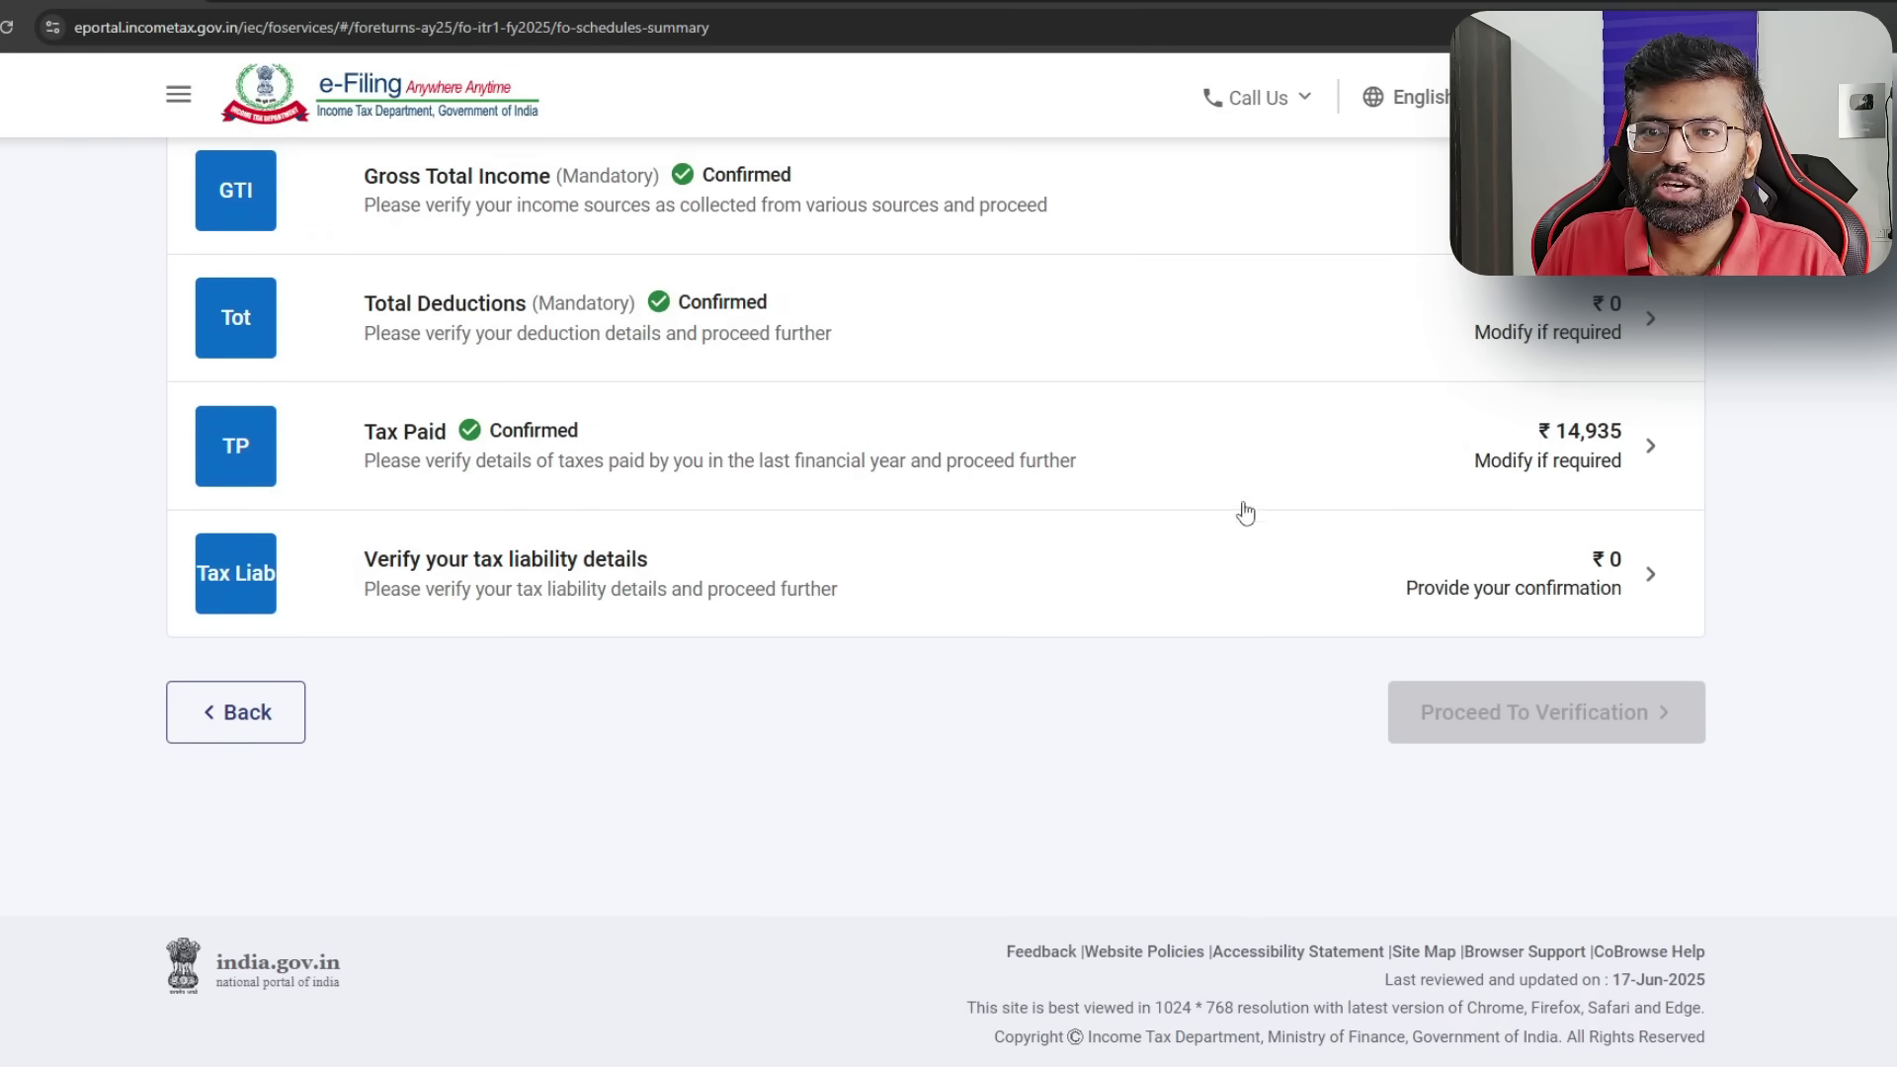
# - Confirm the ₹0 tax liability after the ₹19,353 section 87A rebate, then view the refund summary
pyautogui.click(1617, 579)
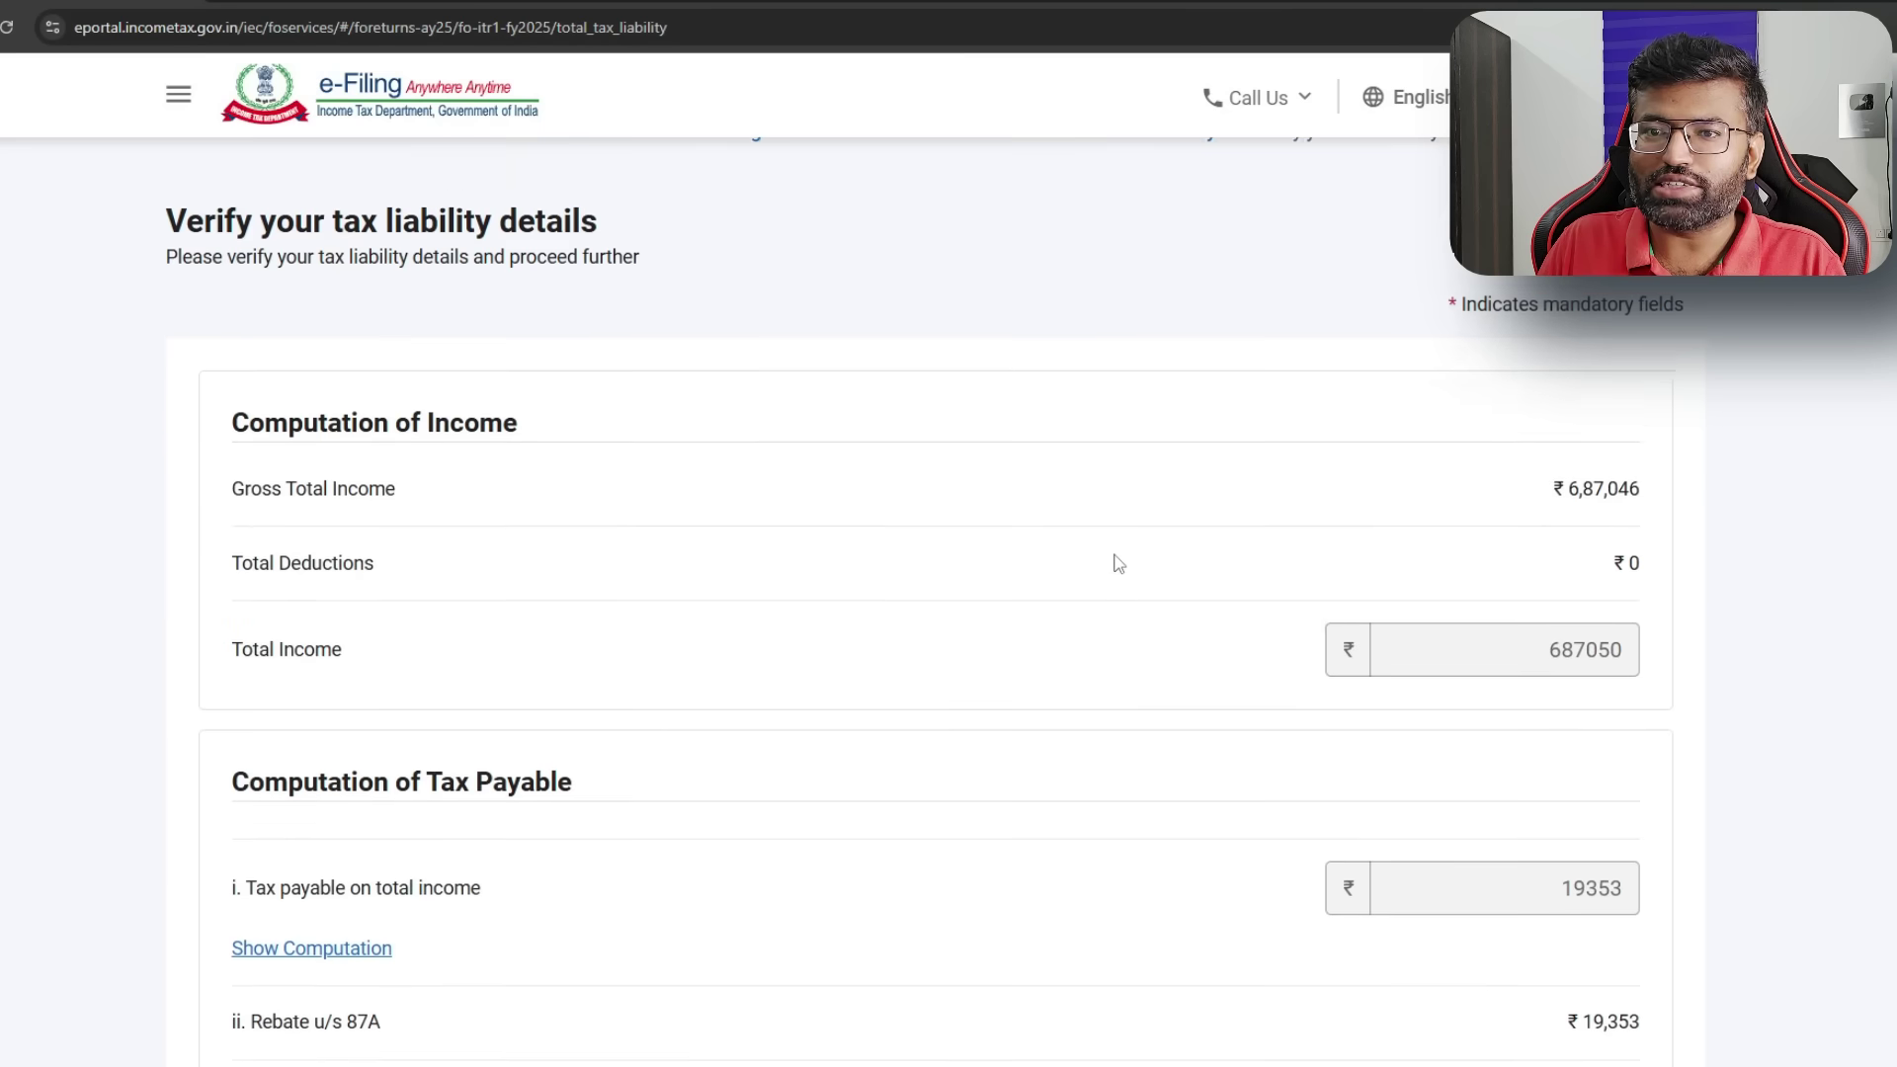
pyautogui.scroll(-2, 1522, 556)
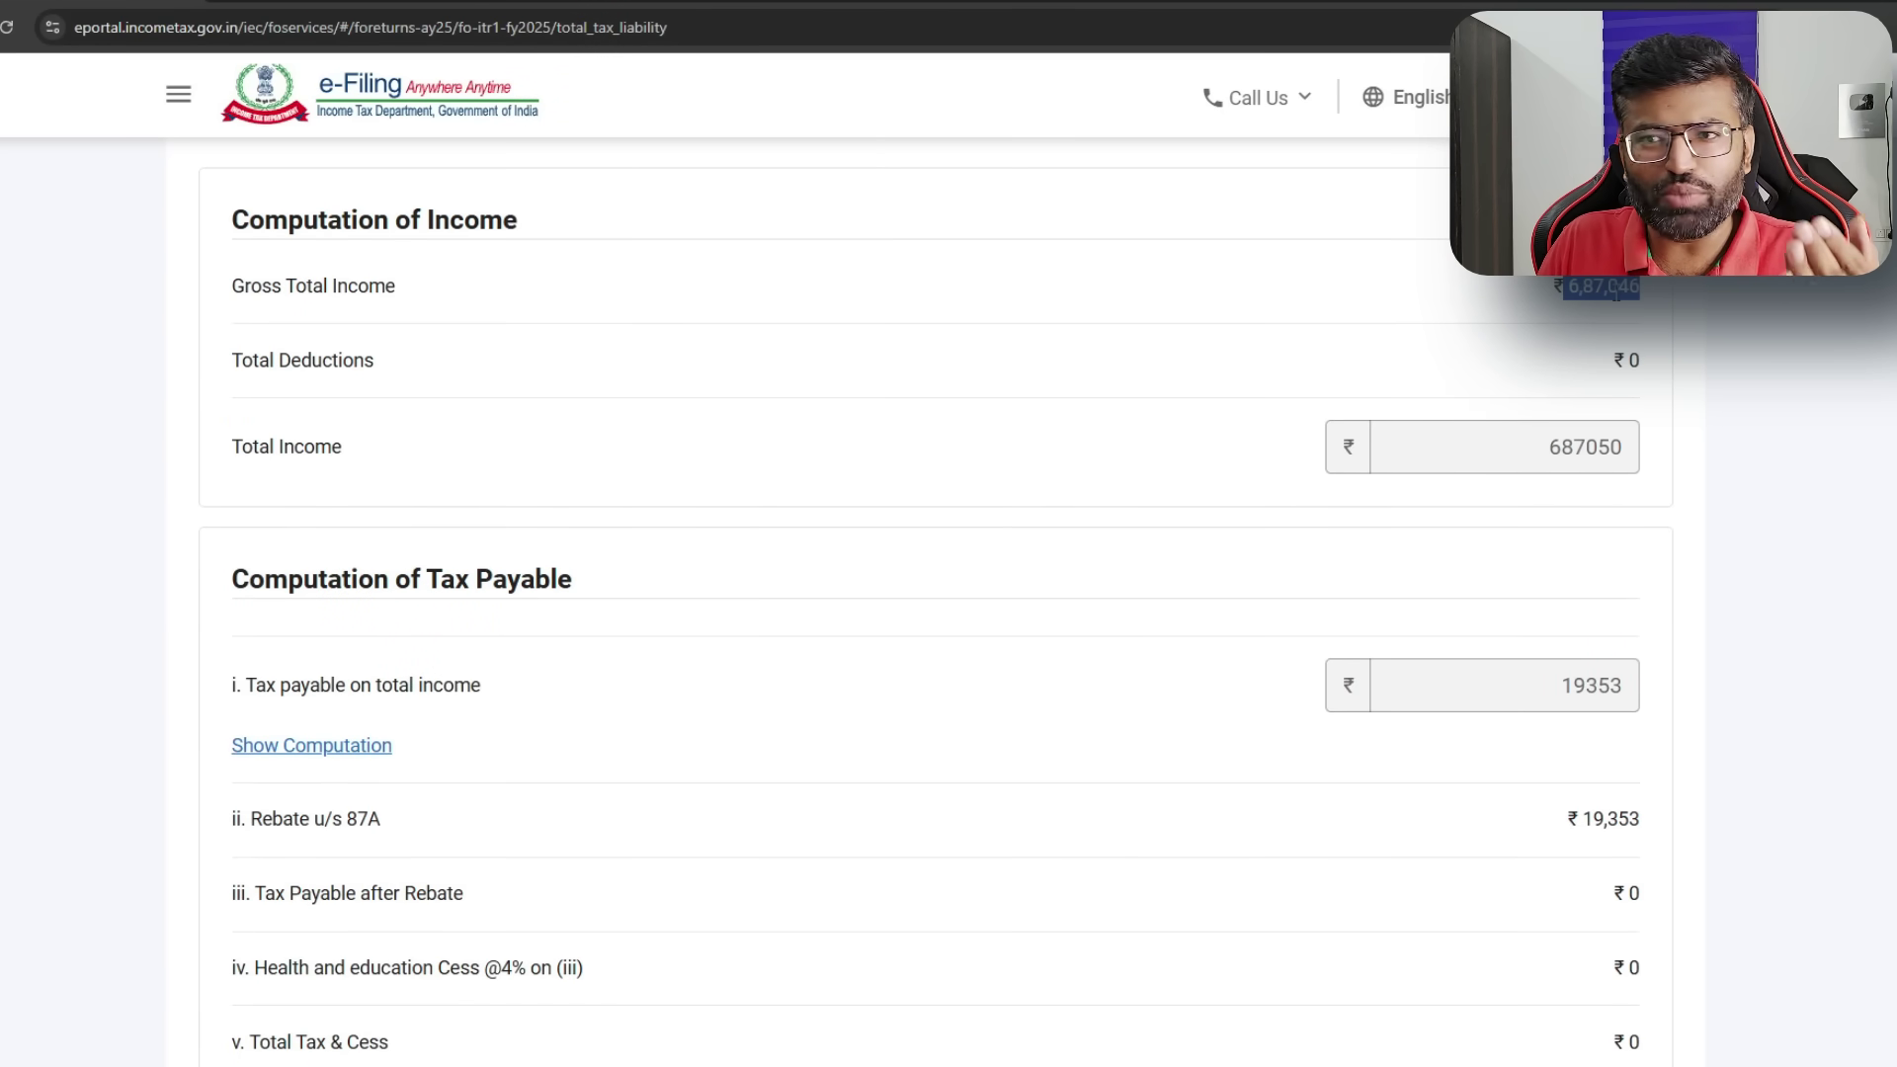
pyautogui.moveTo(1577, 817); pyautogui.dragTo(1665, 828)
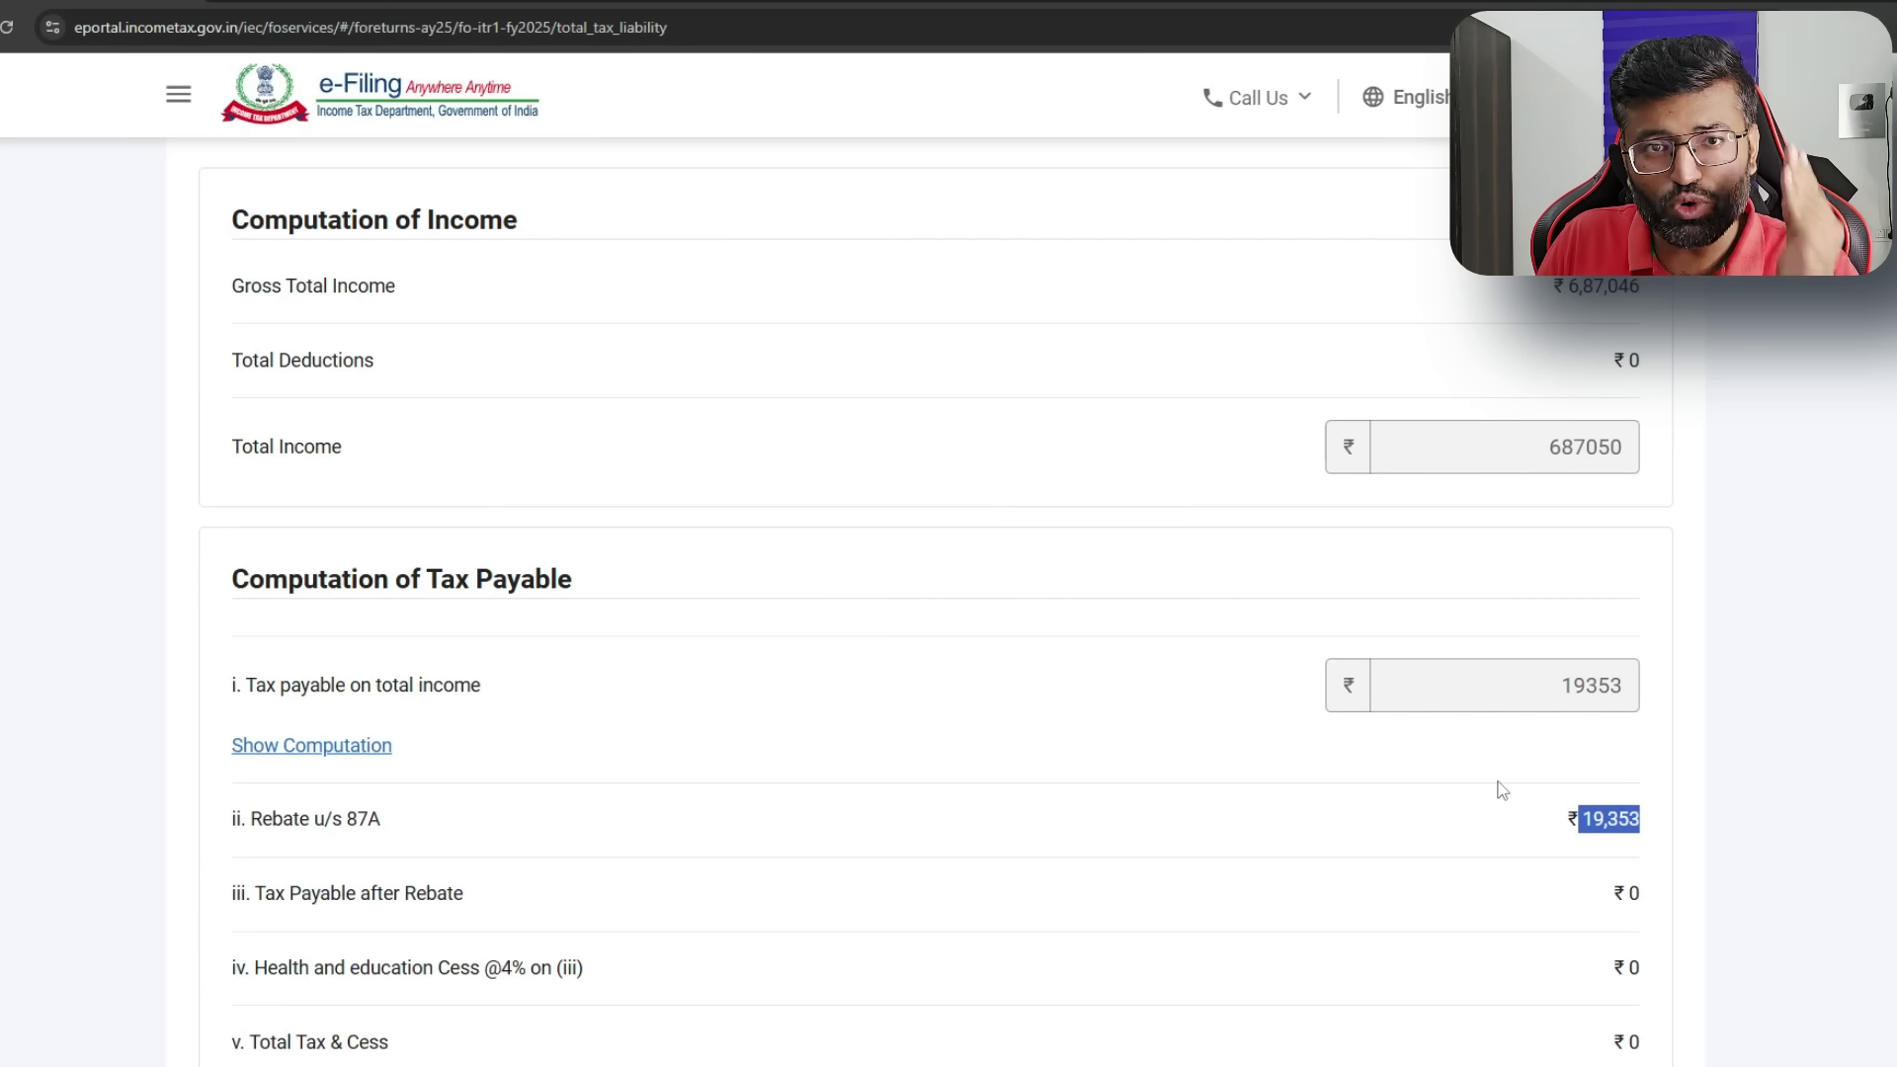
pyautogui.scroll(-12, 1332, 836)
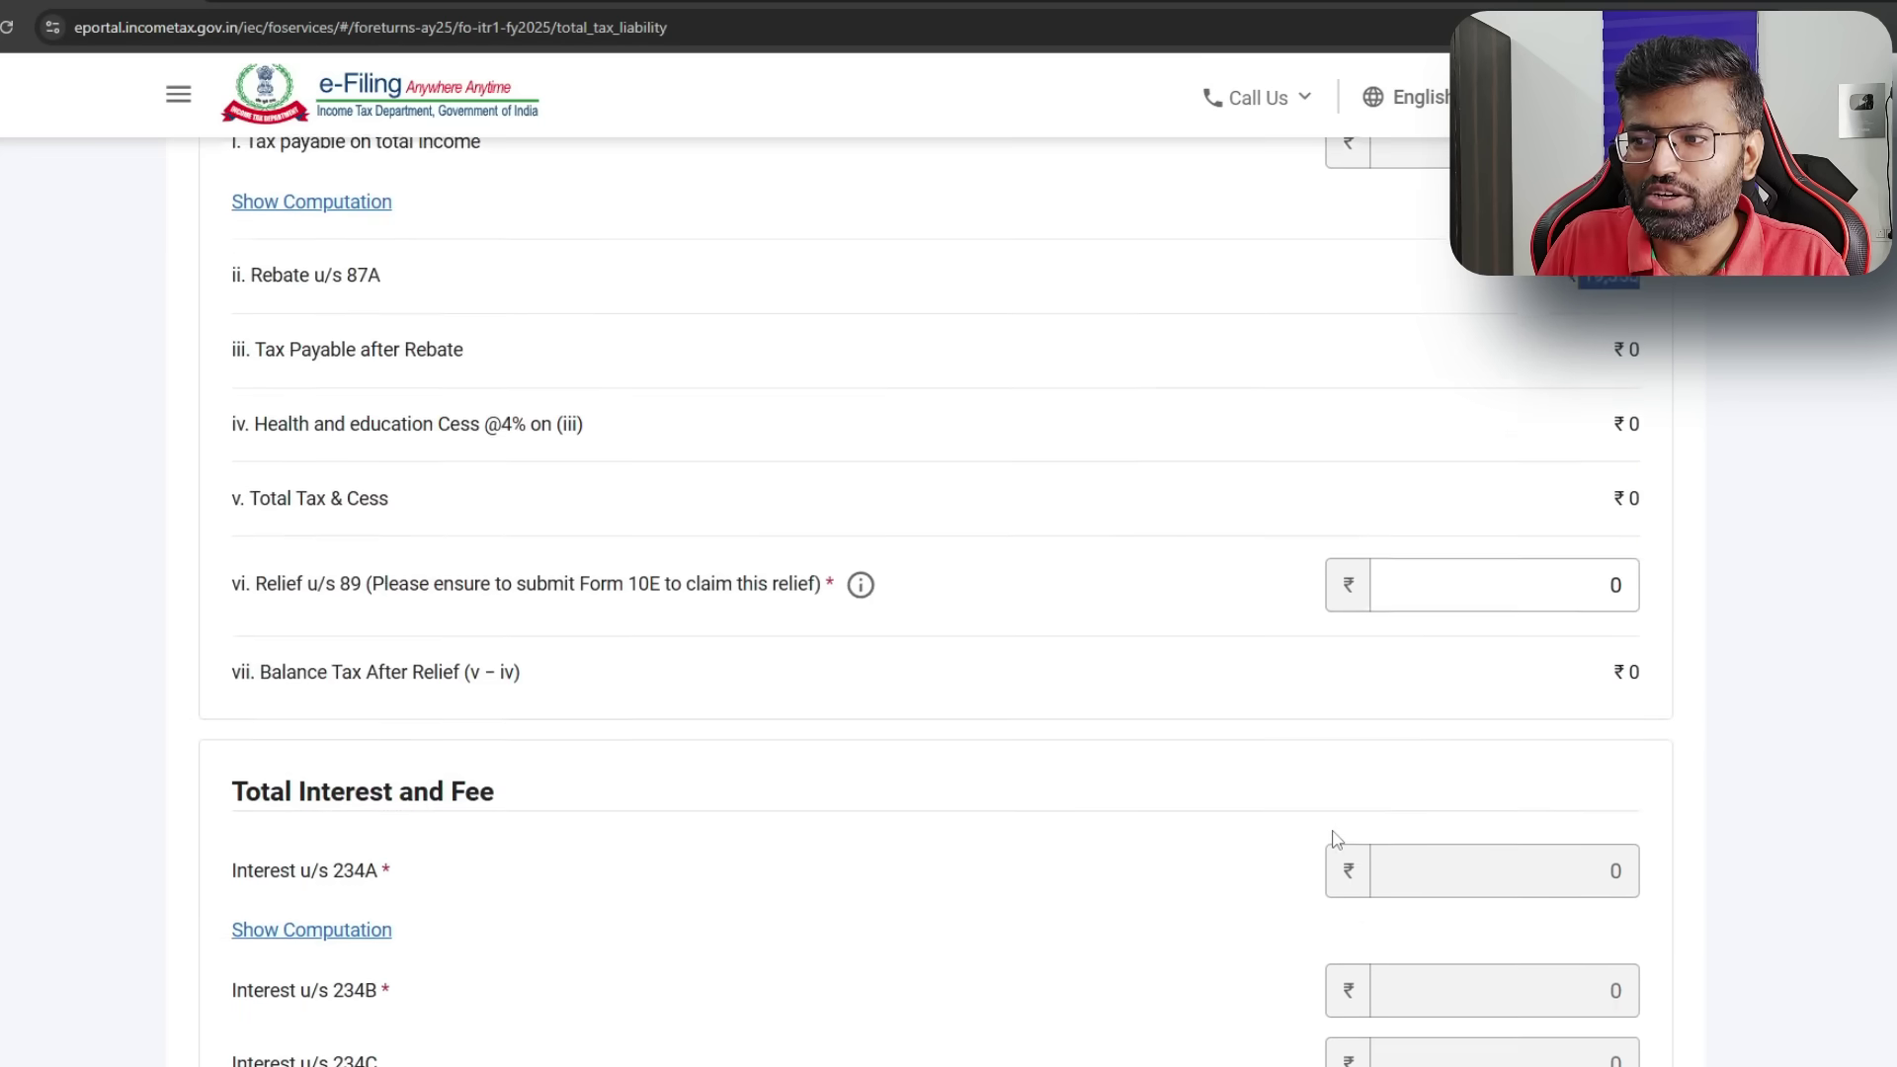
pyautogui.click(1576, 794)
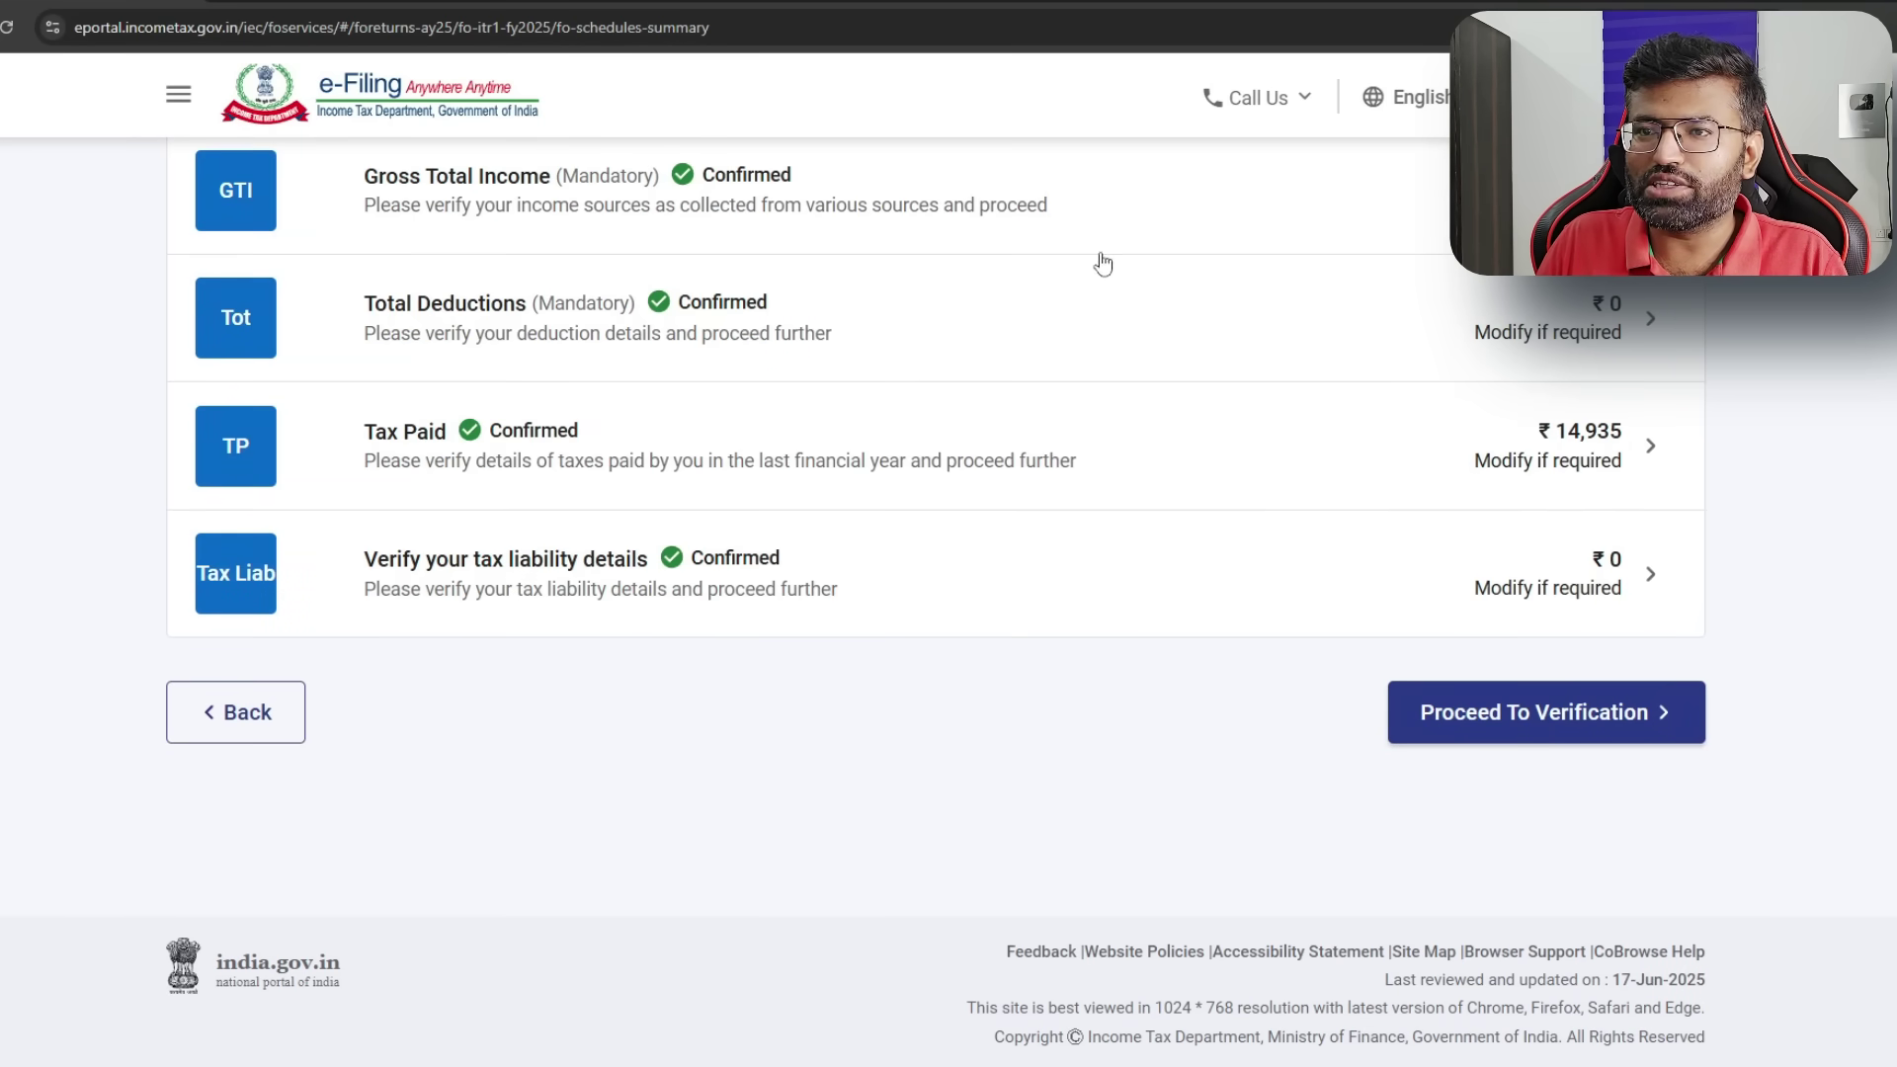
pyautogui.click(1581, 717)
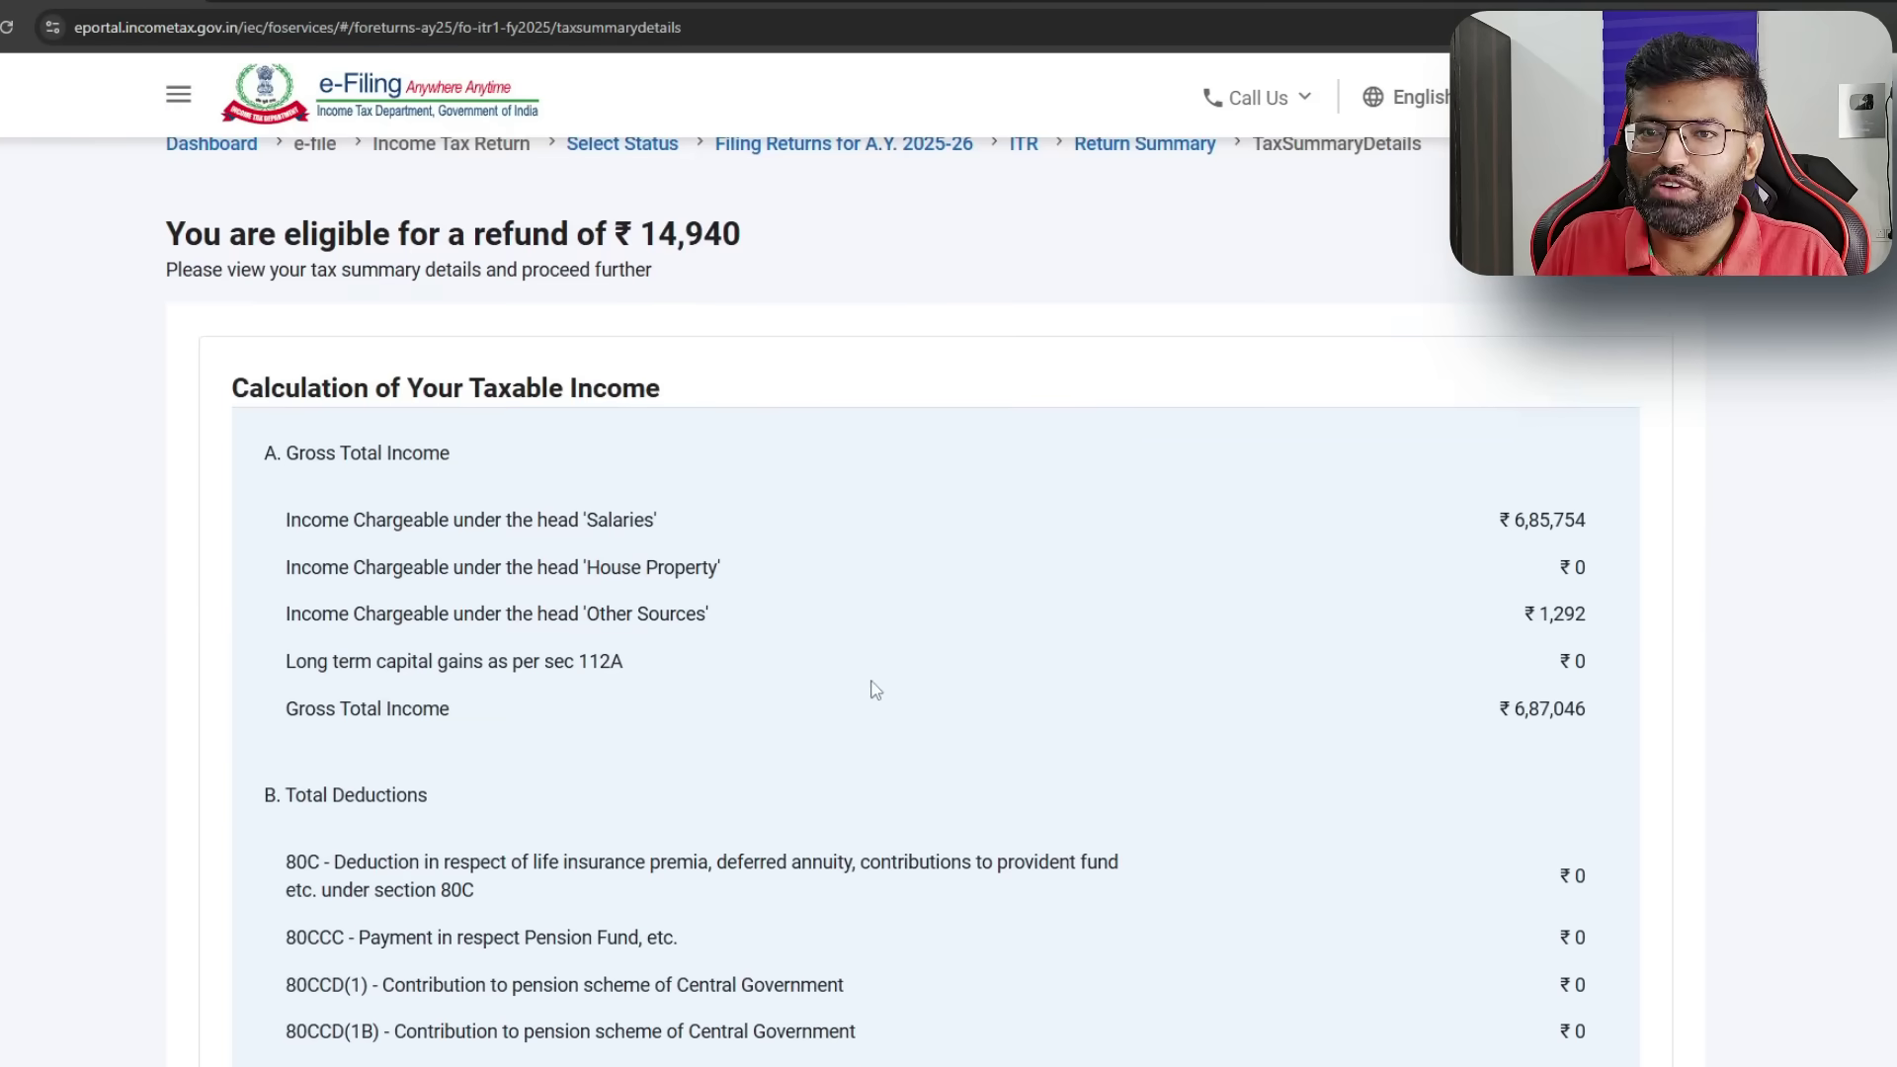
# - Go to Preview and Submit, tick the correctness declaration, and select the Place field
pyautogui.moveTo(154, 237); pyautogui.dragTo(716, 259)
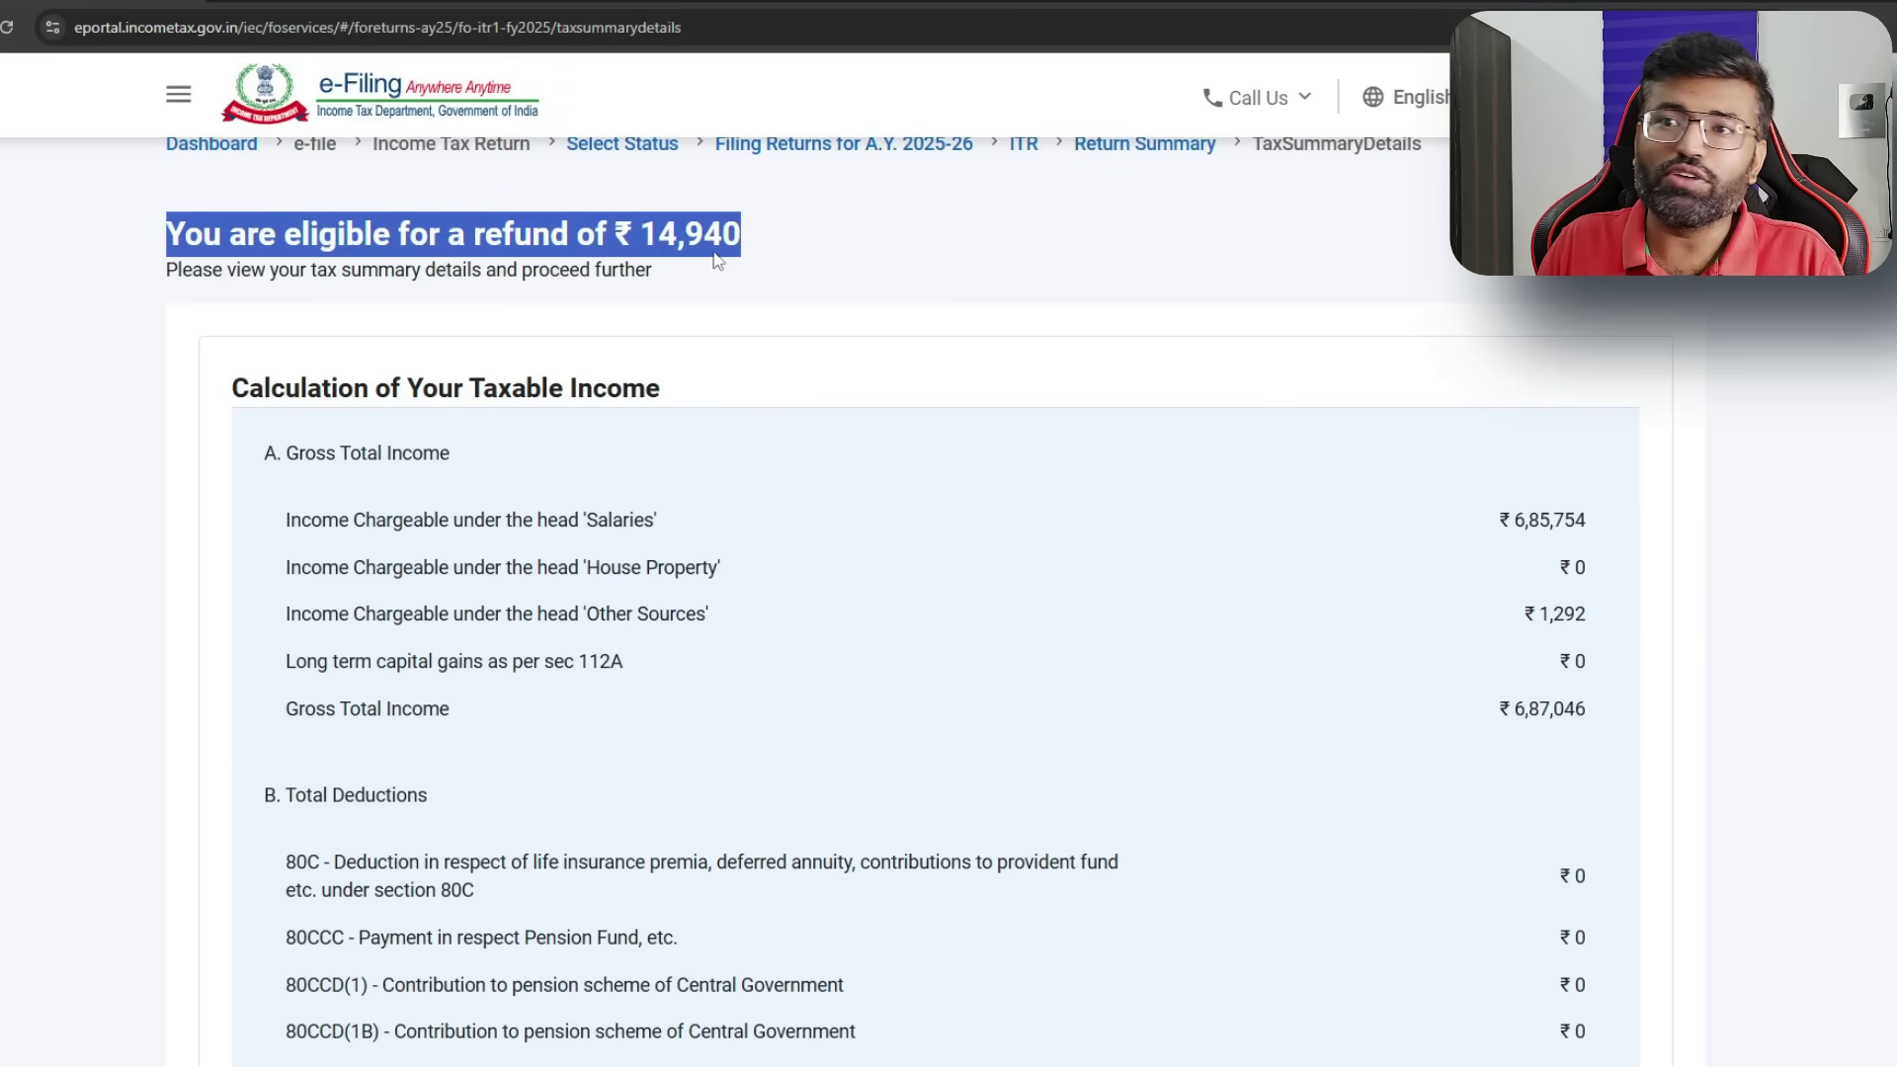
pyautogui.click(944, 243)
pyautogui.scroll(-15, 1225, 625)
pyautogui.scroll(-10, 1236, 662)
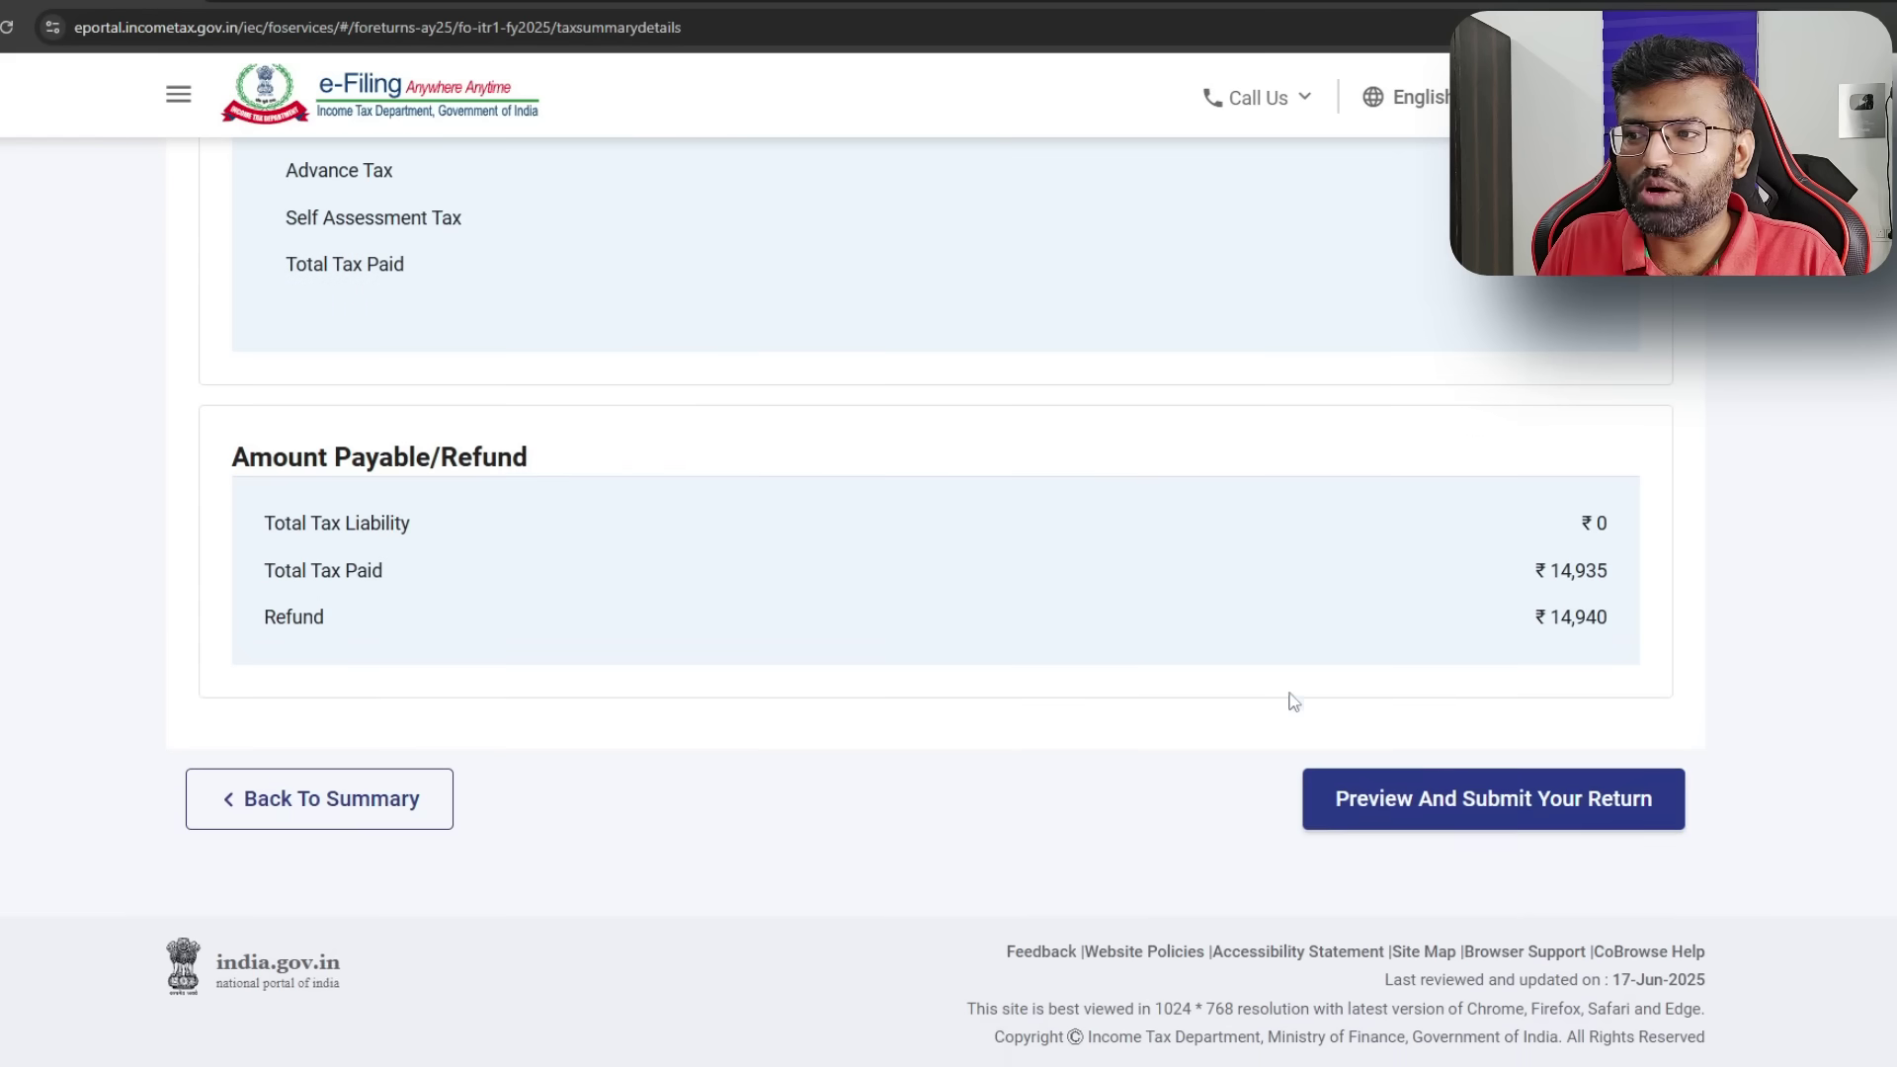
pyautogui.click(1503, 796)
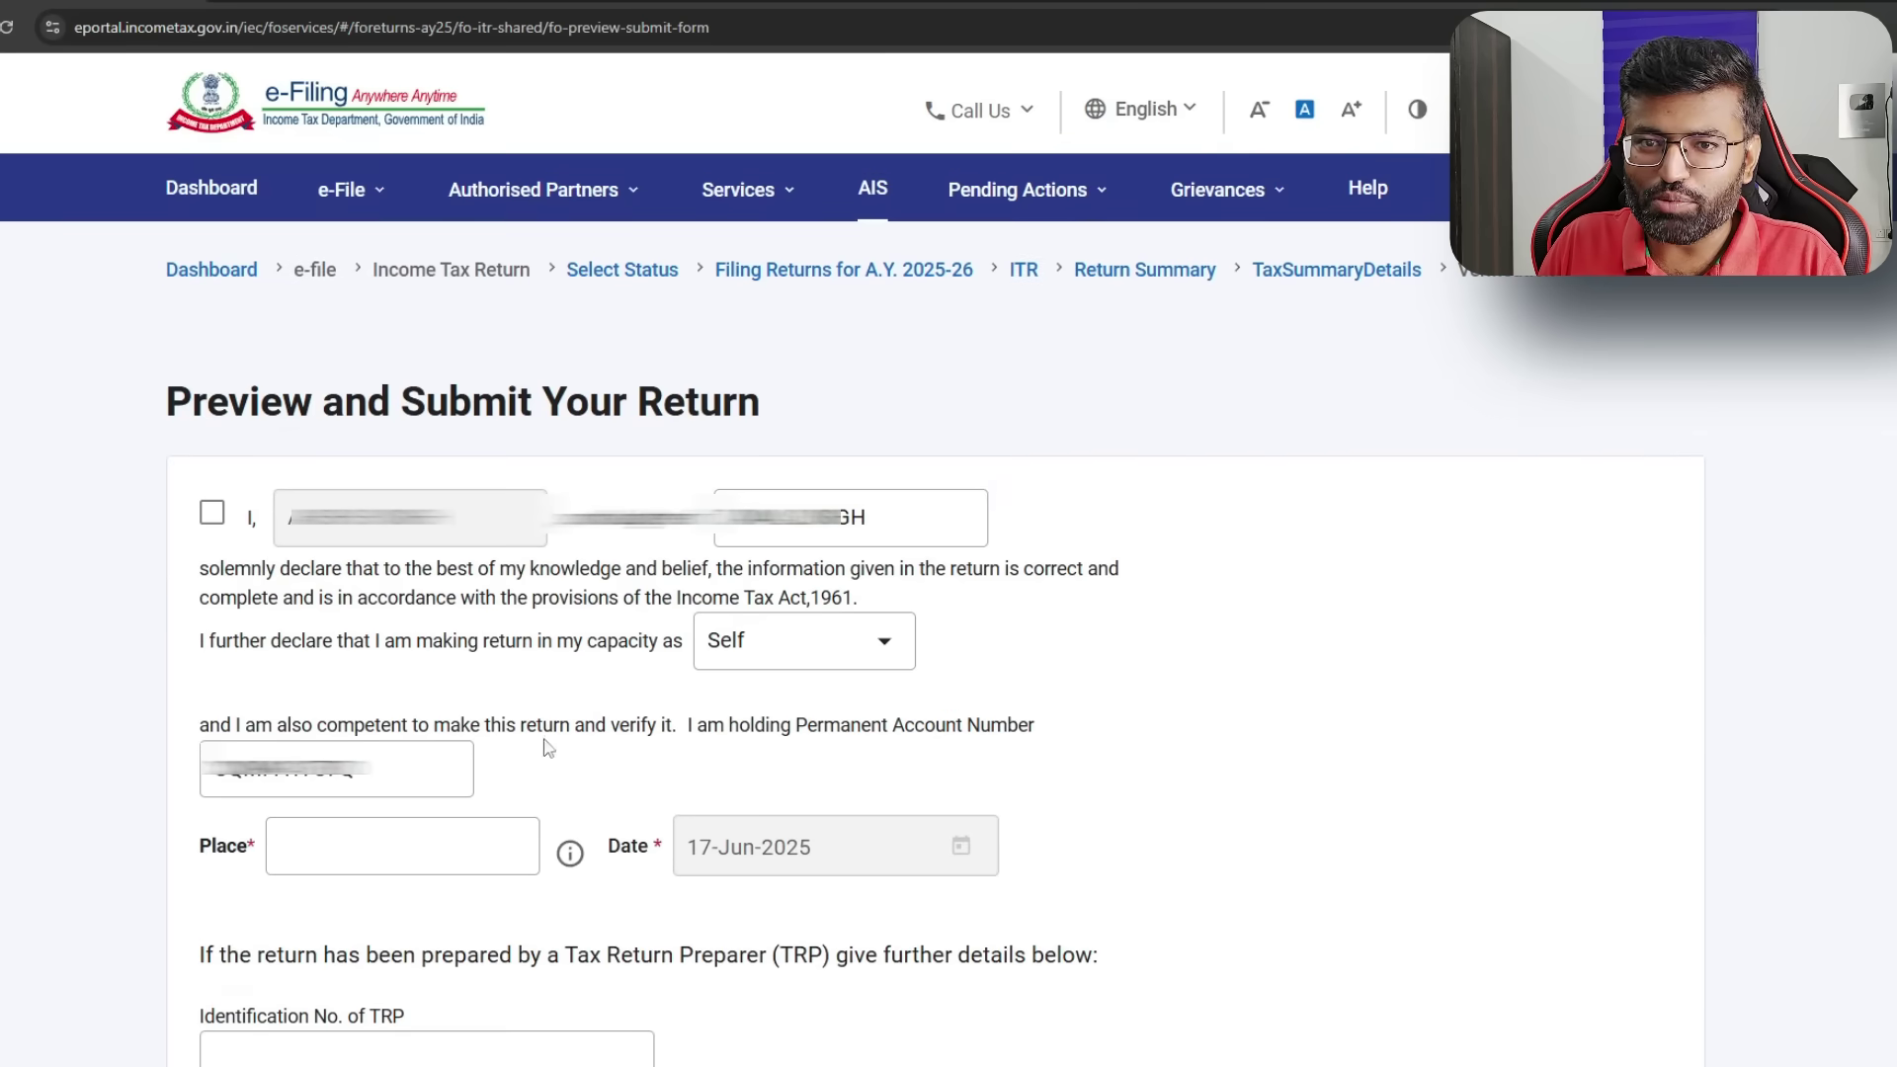
pyautogui.click(212, 511)
pyautogui.click(396, 836)
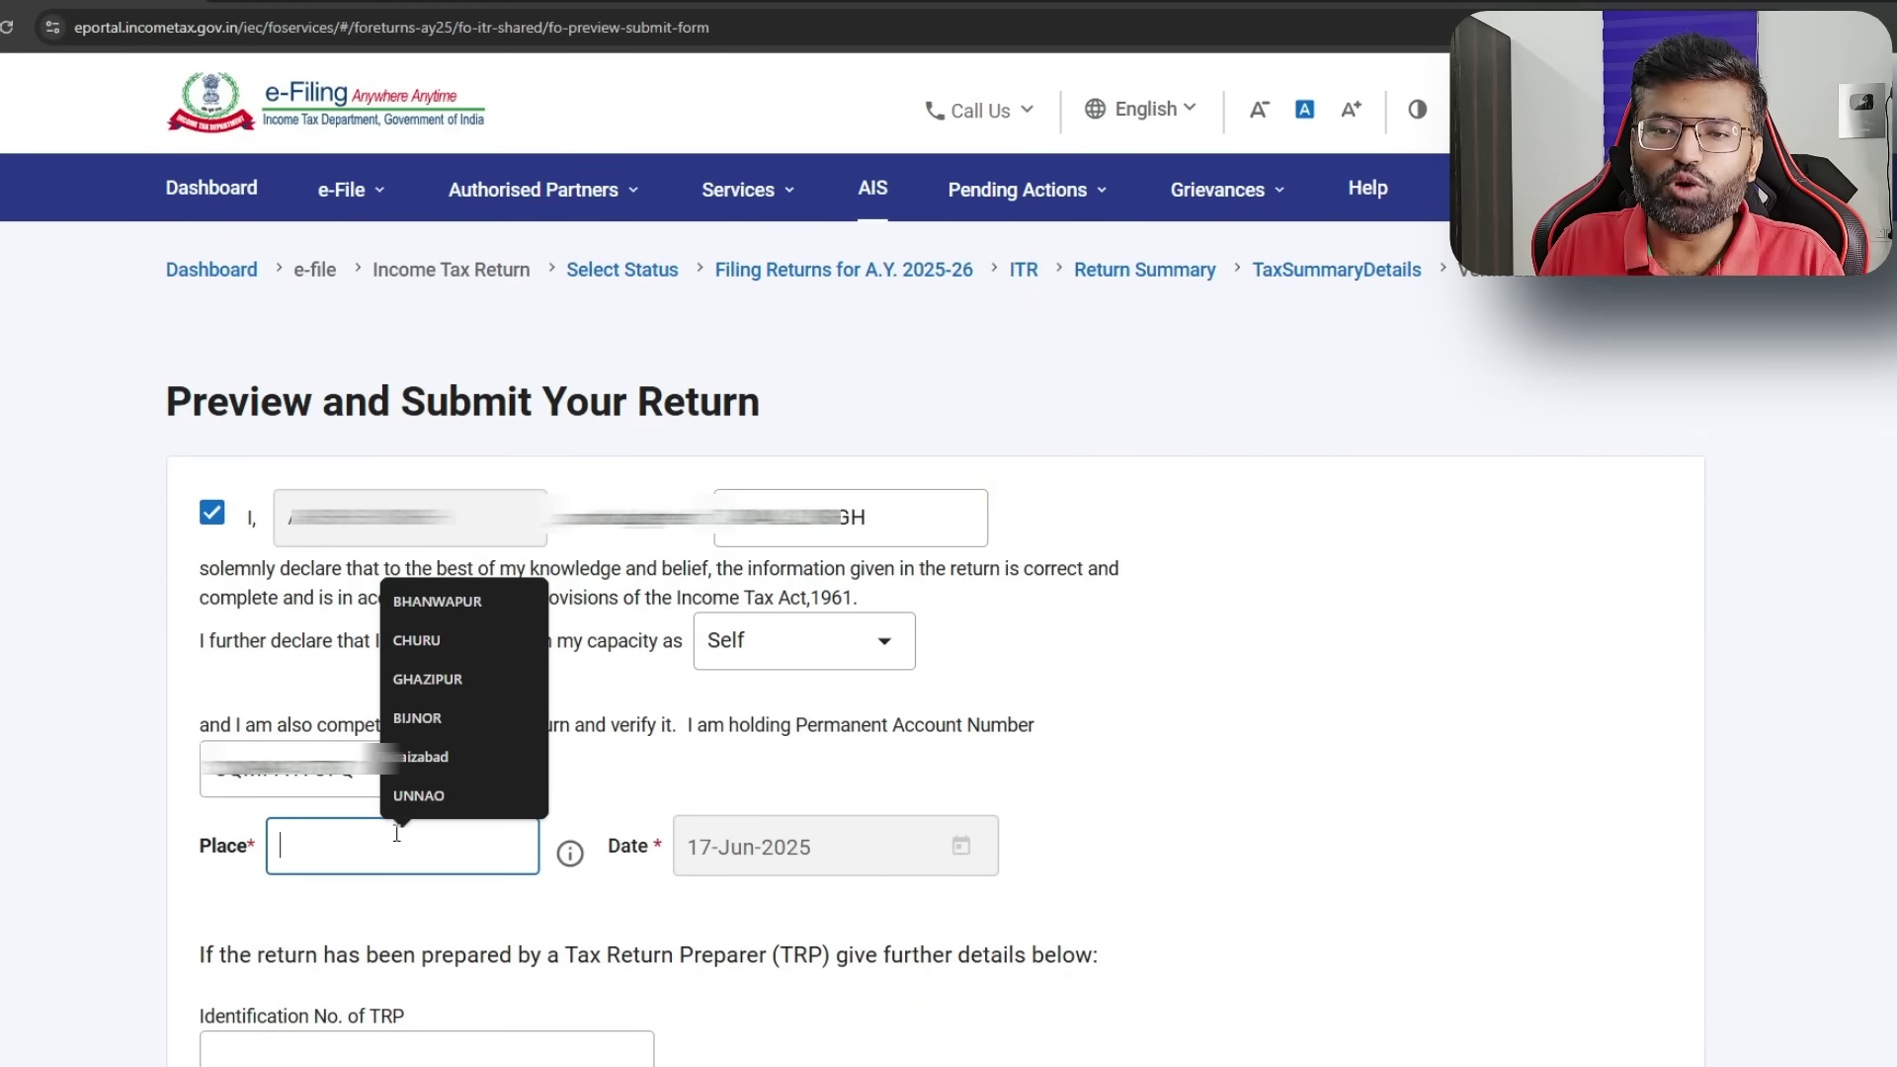
pyautogui.scroll(-5, 376, 846)
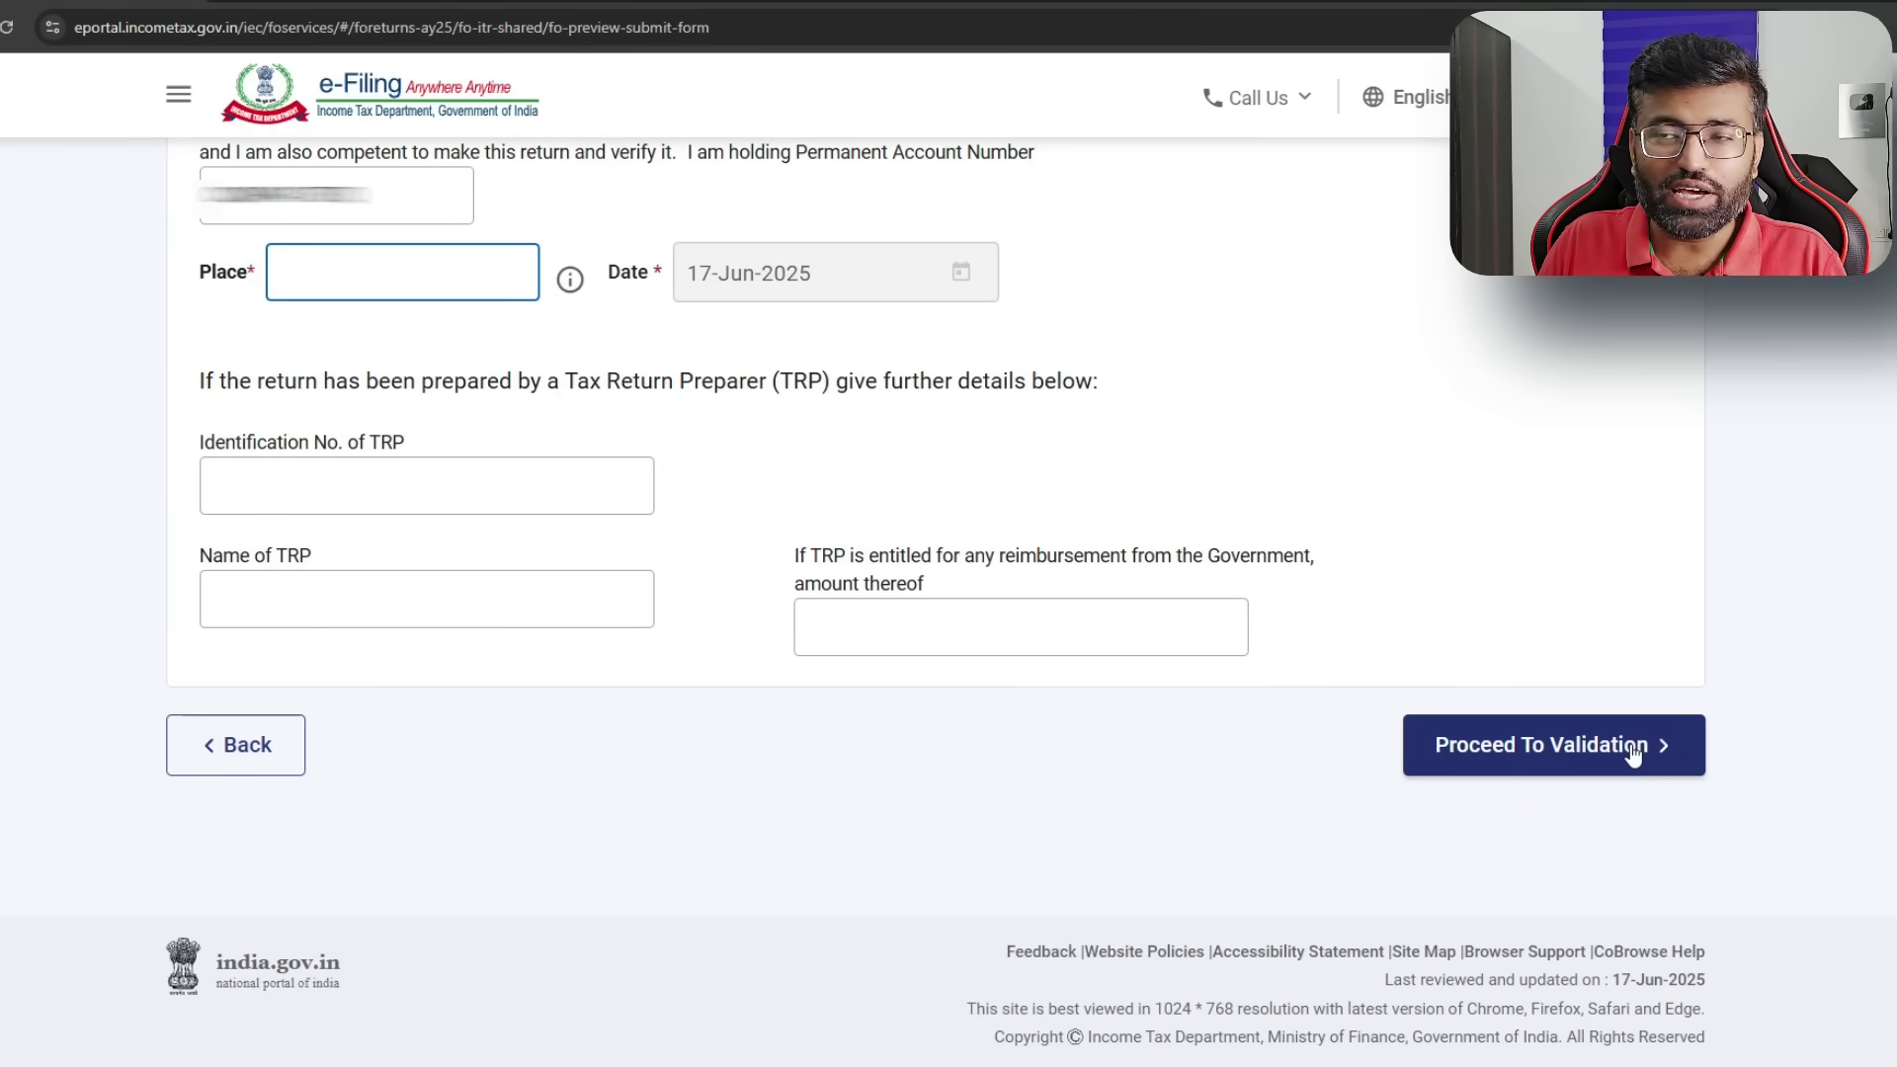
# - Enter RUDRAPRAYAG as the place, then pass internal and upload-level validation after the preview
pyautogui.write('RUDRAPRAYAG')
pyautogui.click(1572, 746)
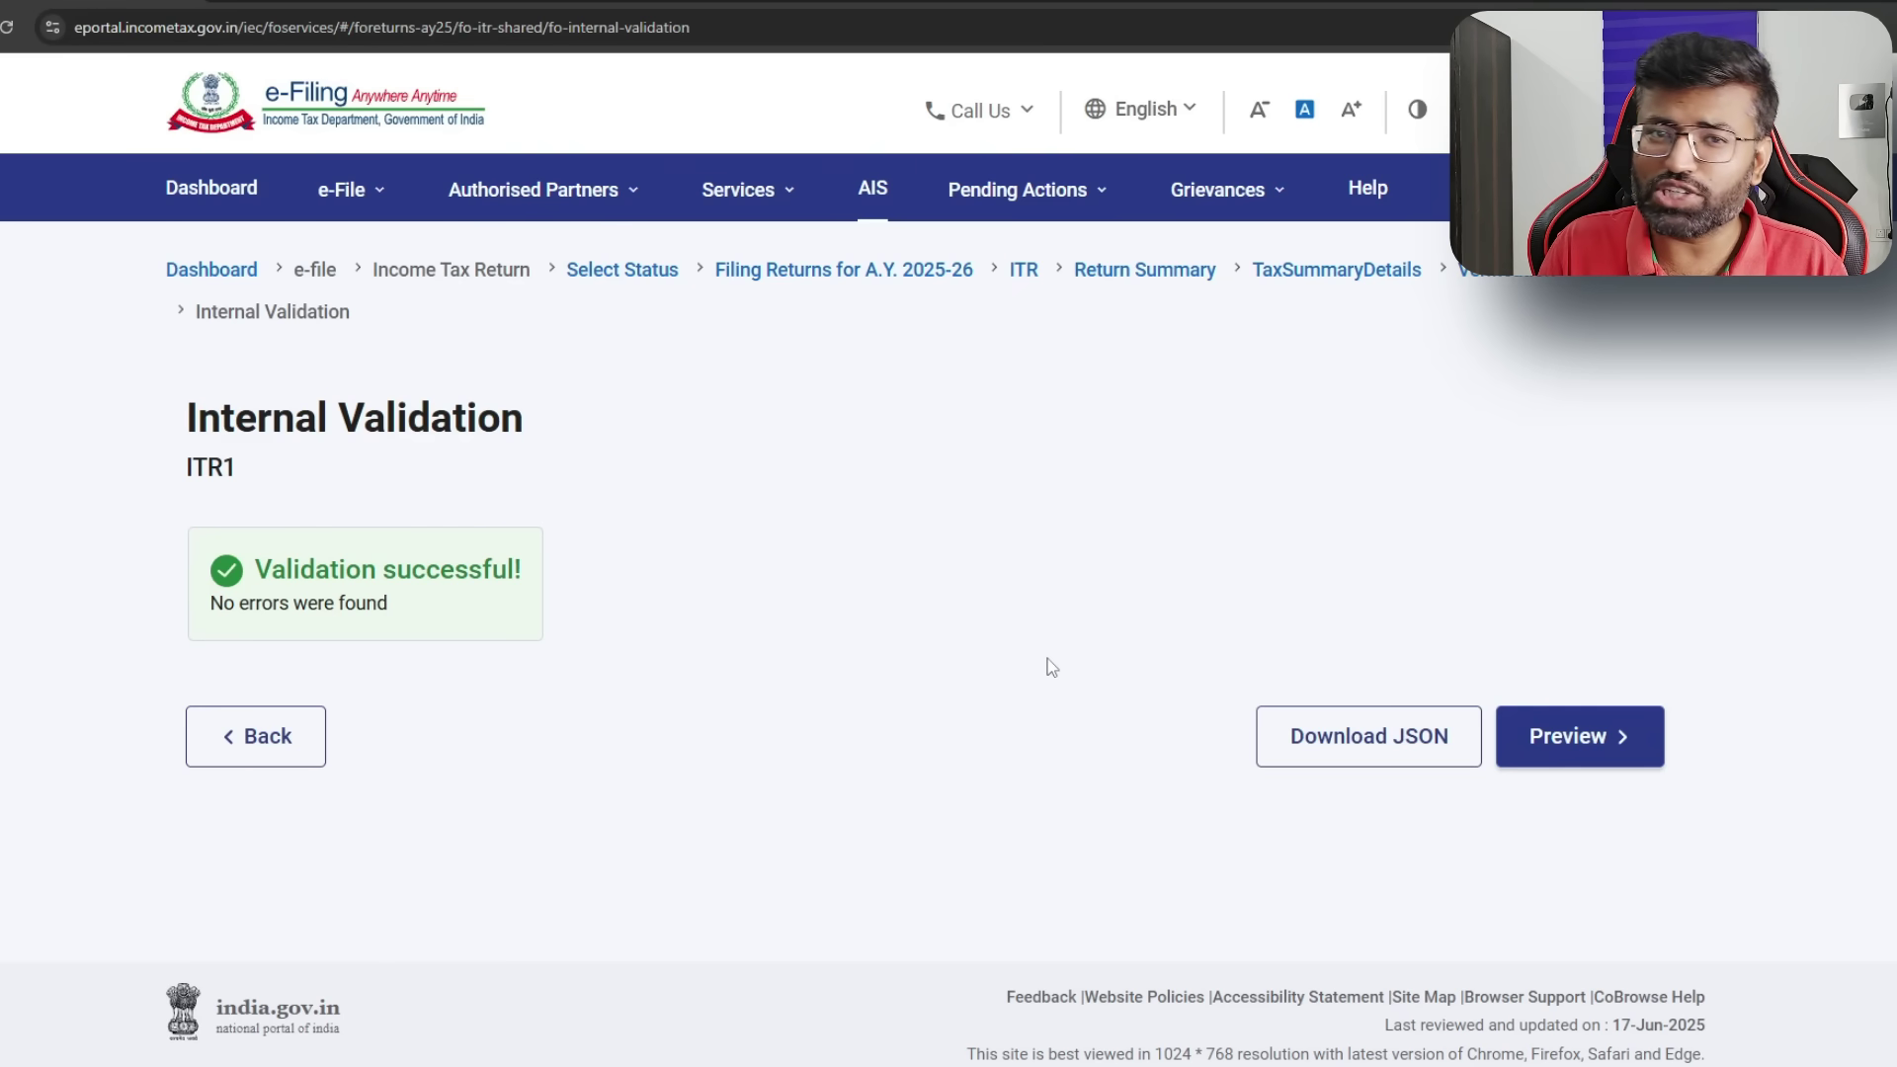
pyautogui.click(1577, 736)
pyautogui.scroll(-5, 1856, 619)
pyautogui.scroll(-3, 1847, 619)
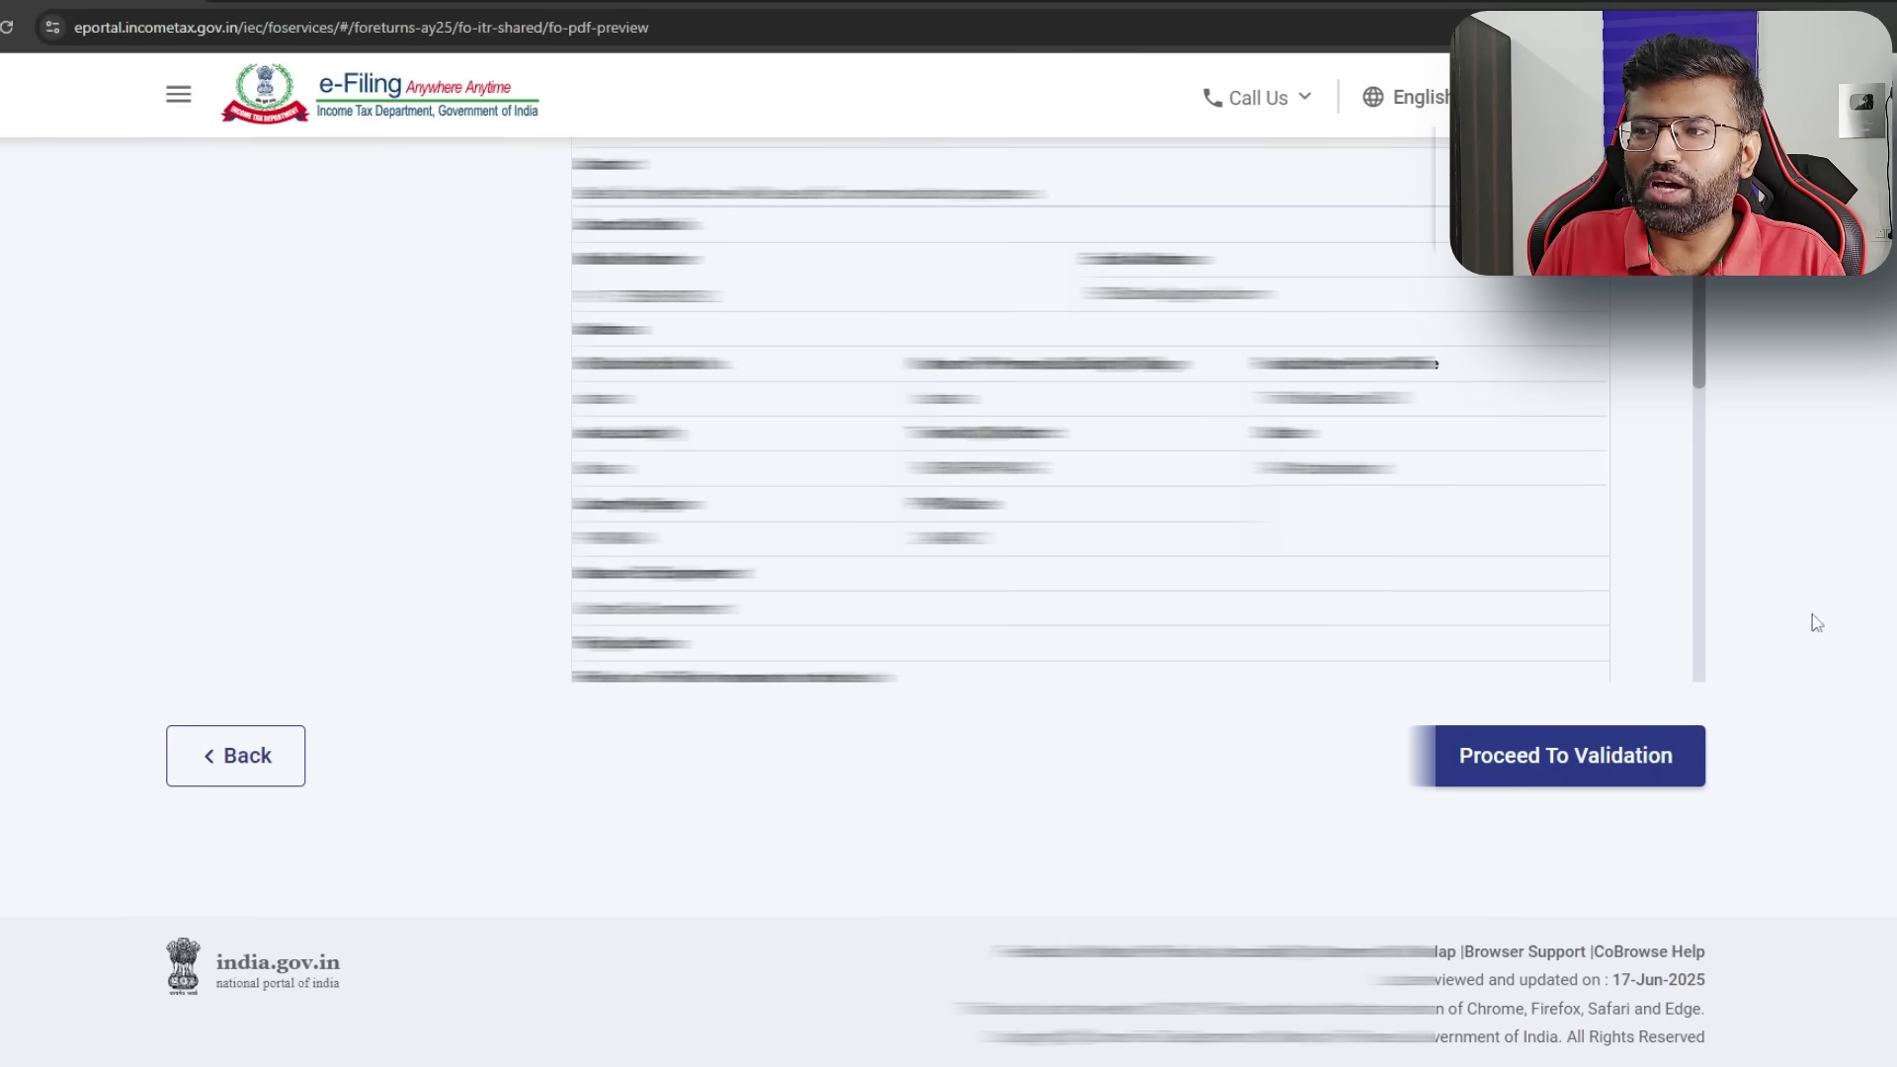
pyautogui.click(1604, 757)
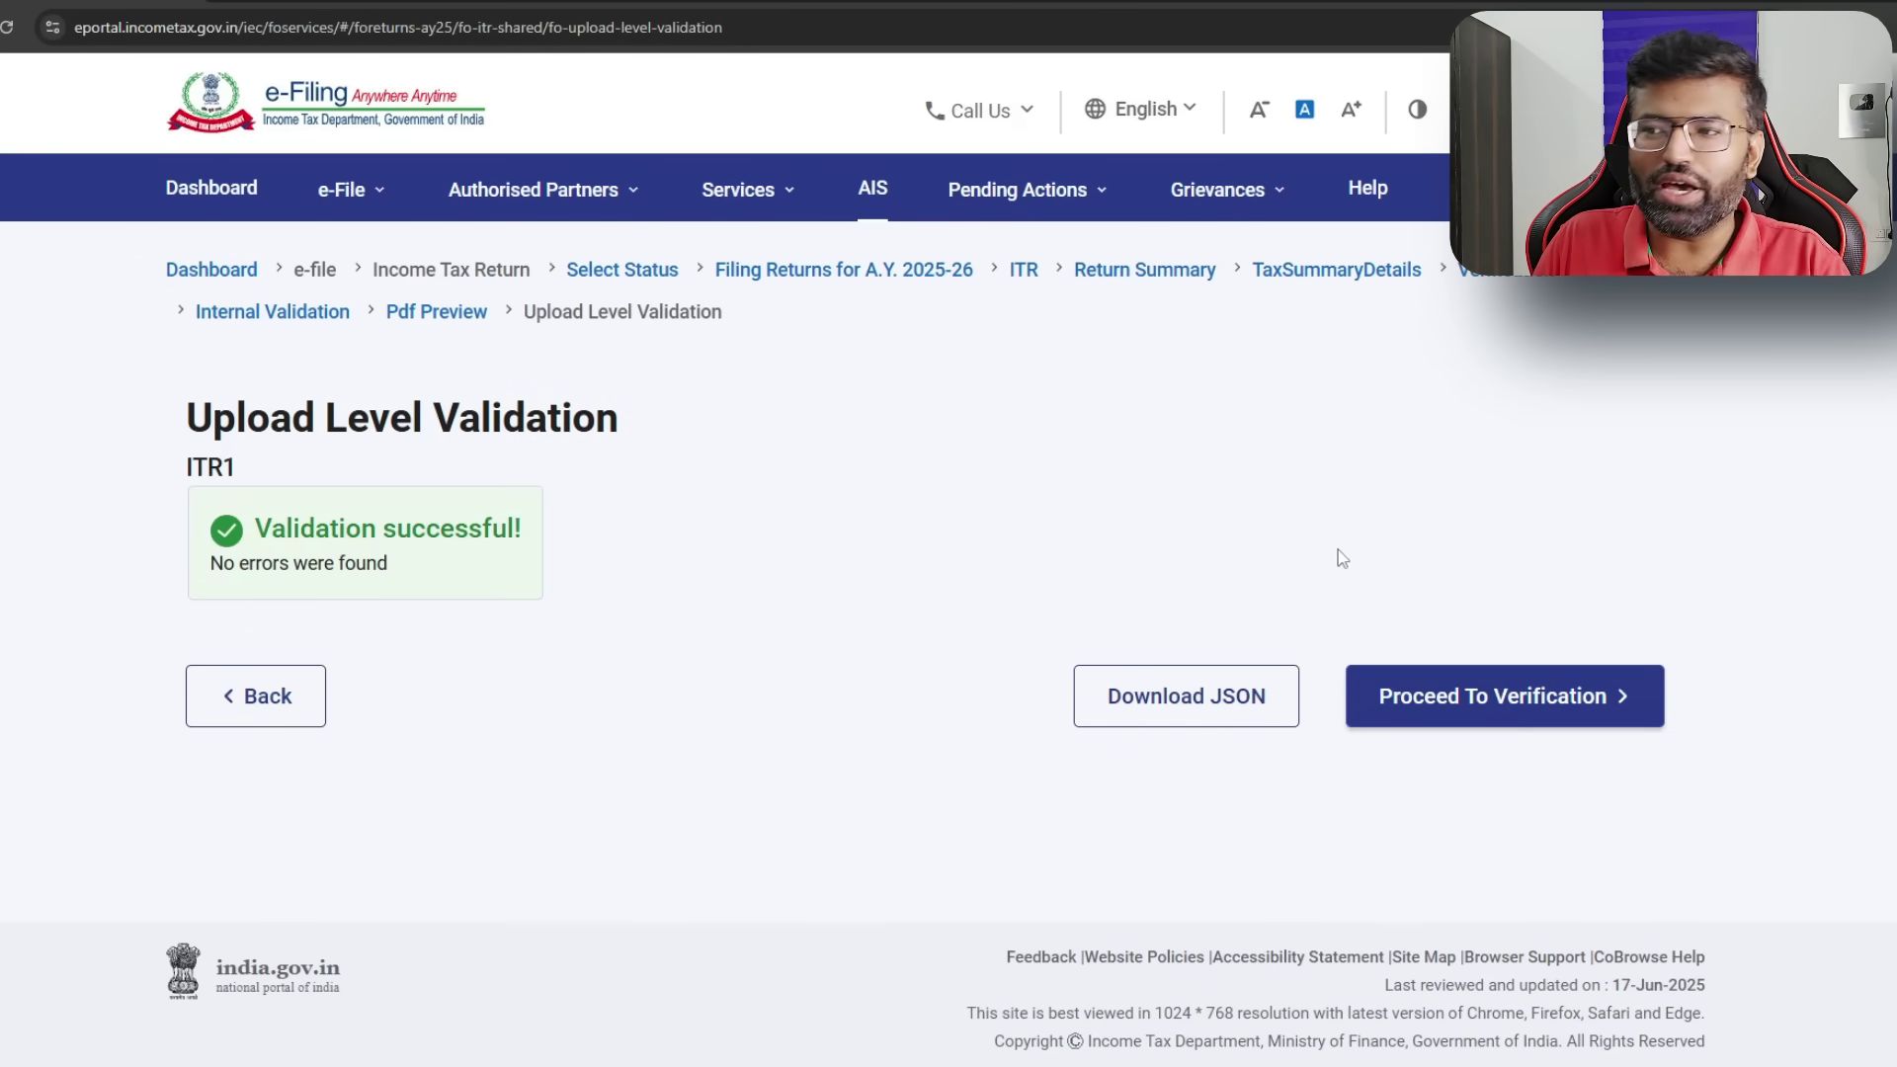
pyautogui.click(1503, 694)
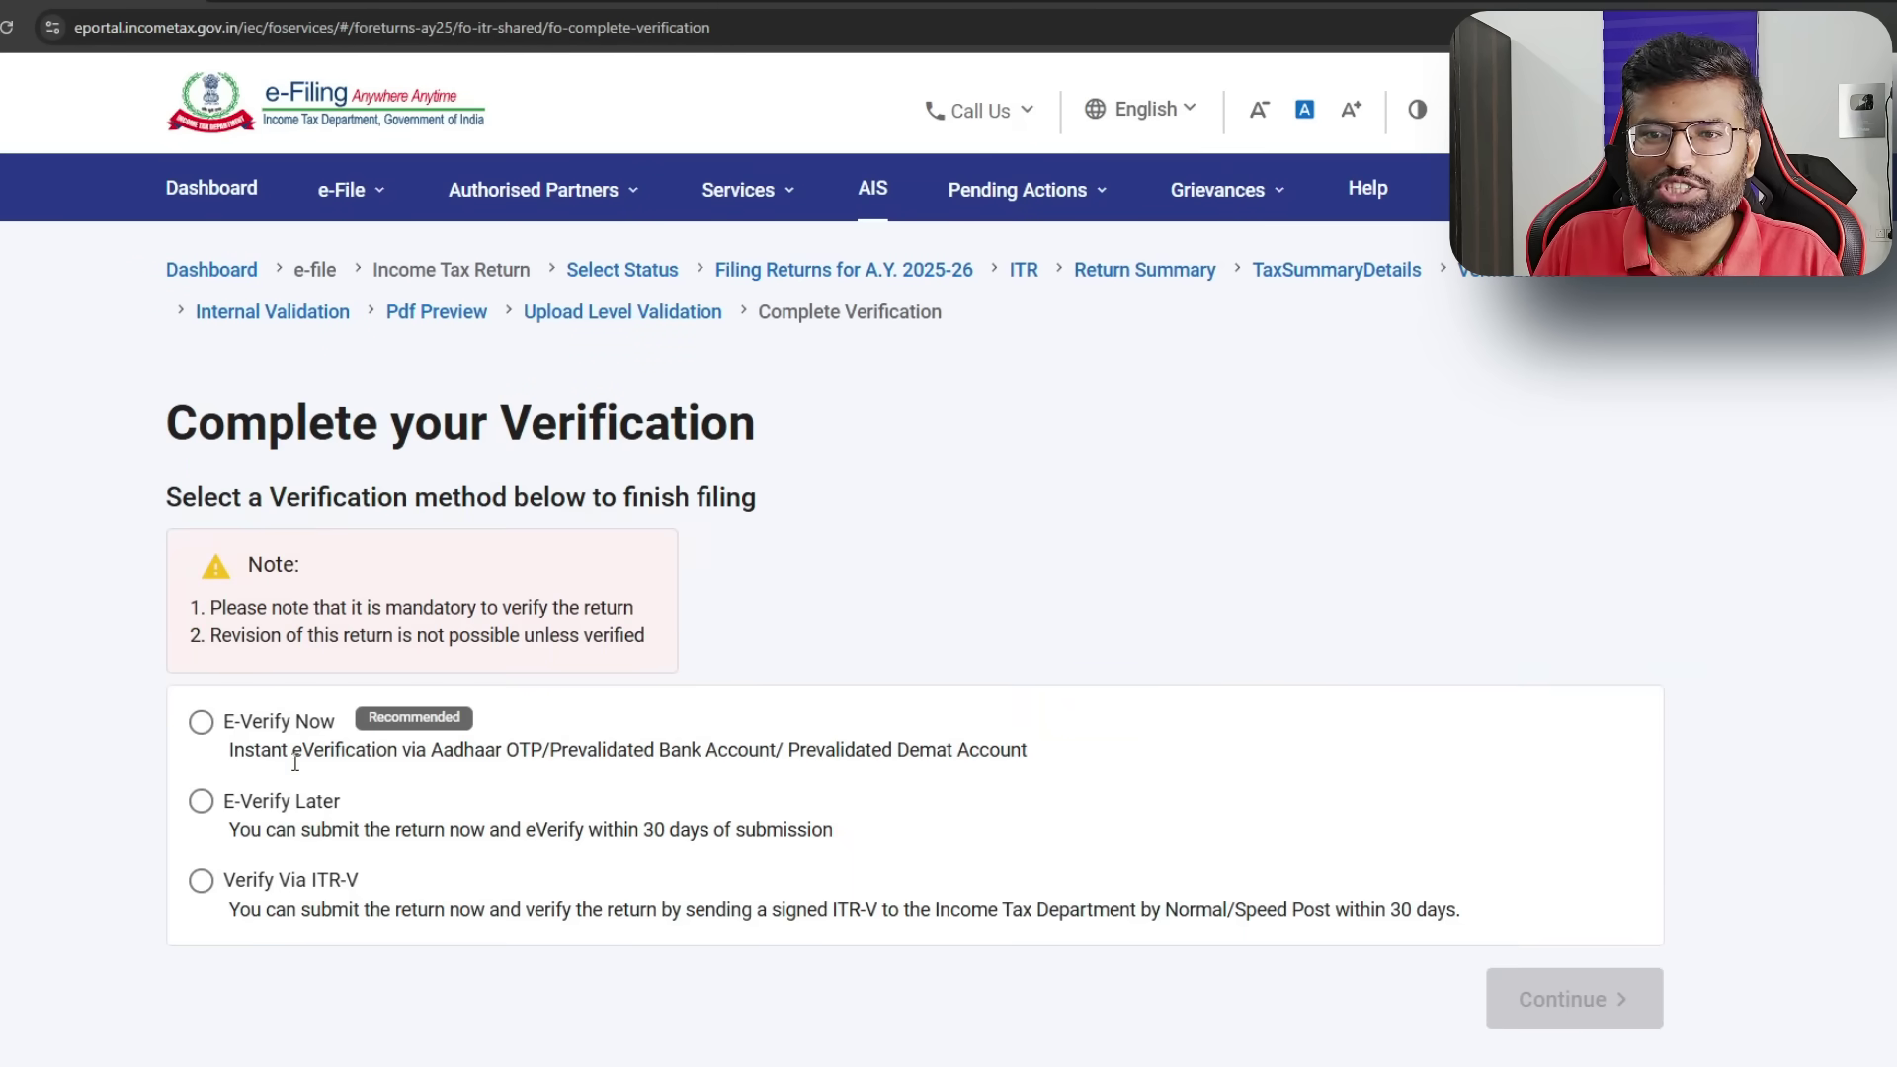
# - Choose E-Verify Later, acknowledge the 30-day reminder, and submit the return
pyautogui.scroll(-2, 294, 763)
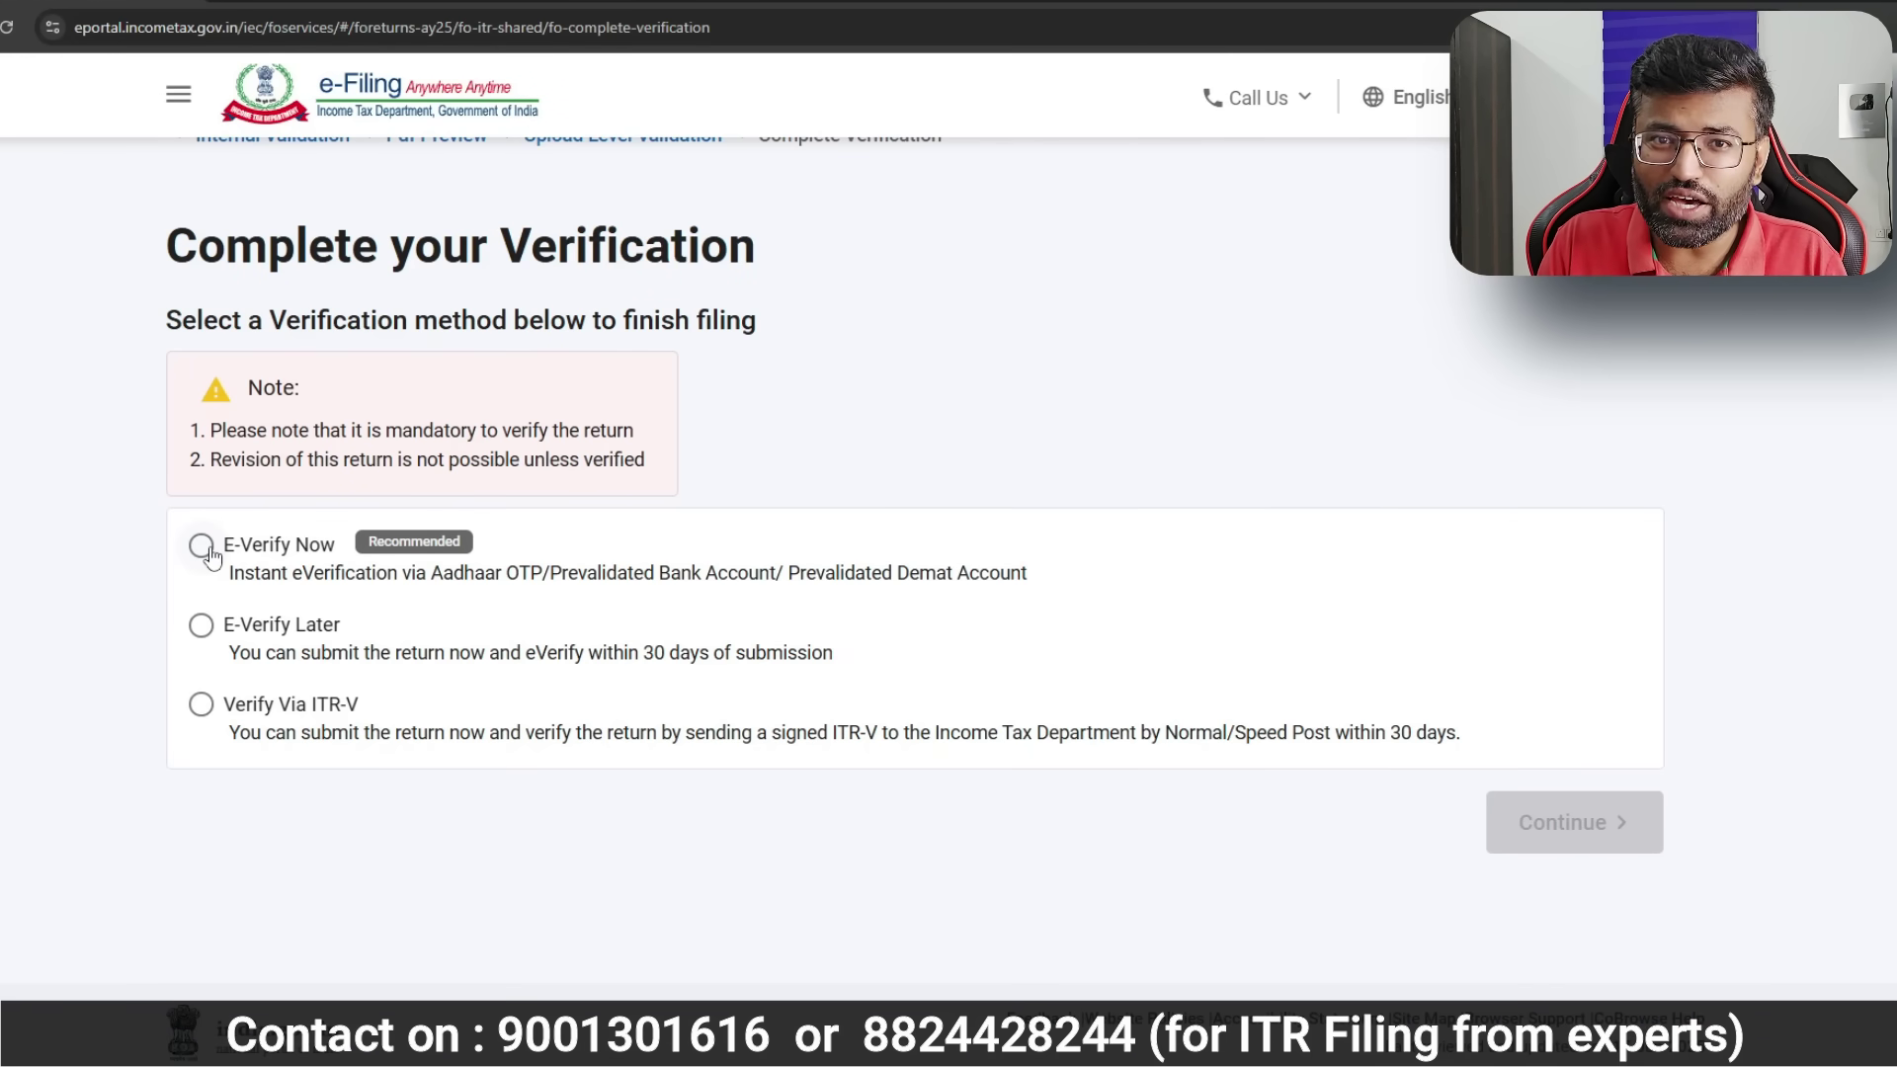
pyautogui.click(201, 625)
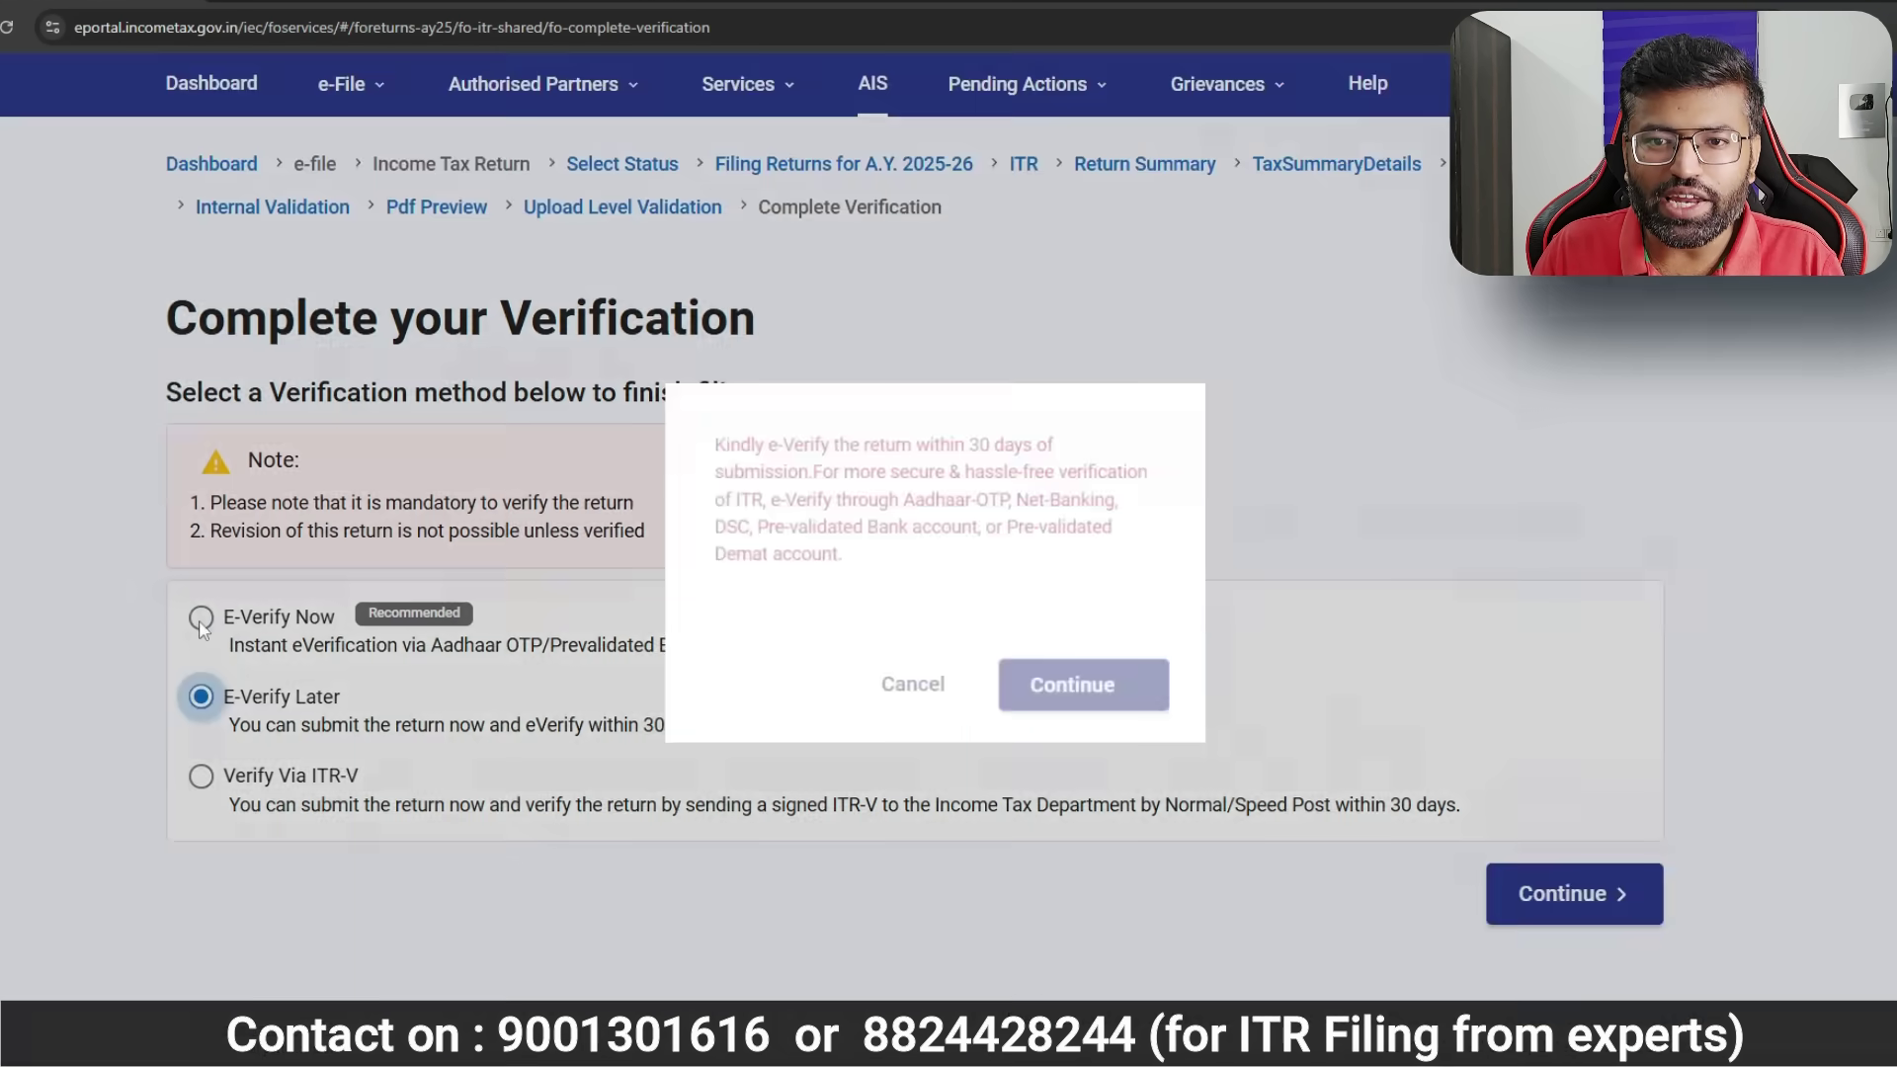
pyautogui.click(1129, 692)
pyautogui.click(1626, 840)
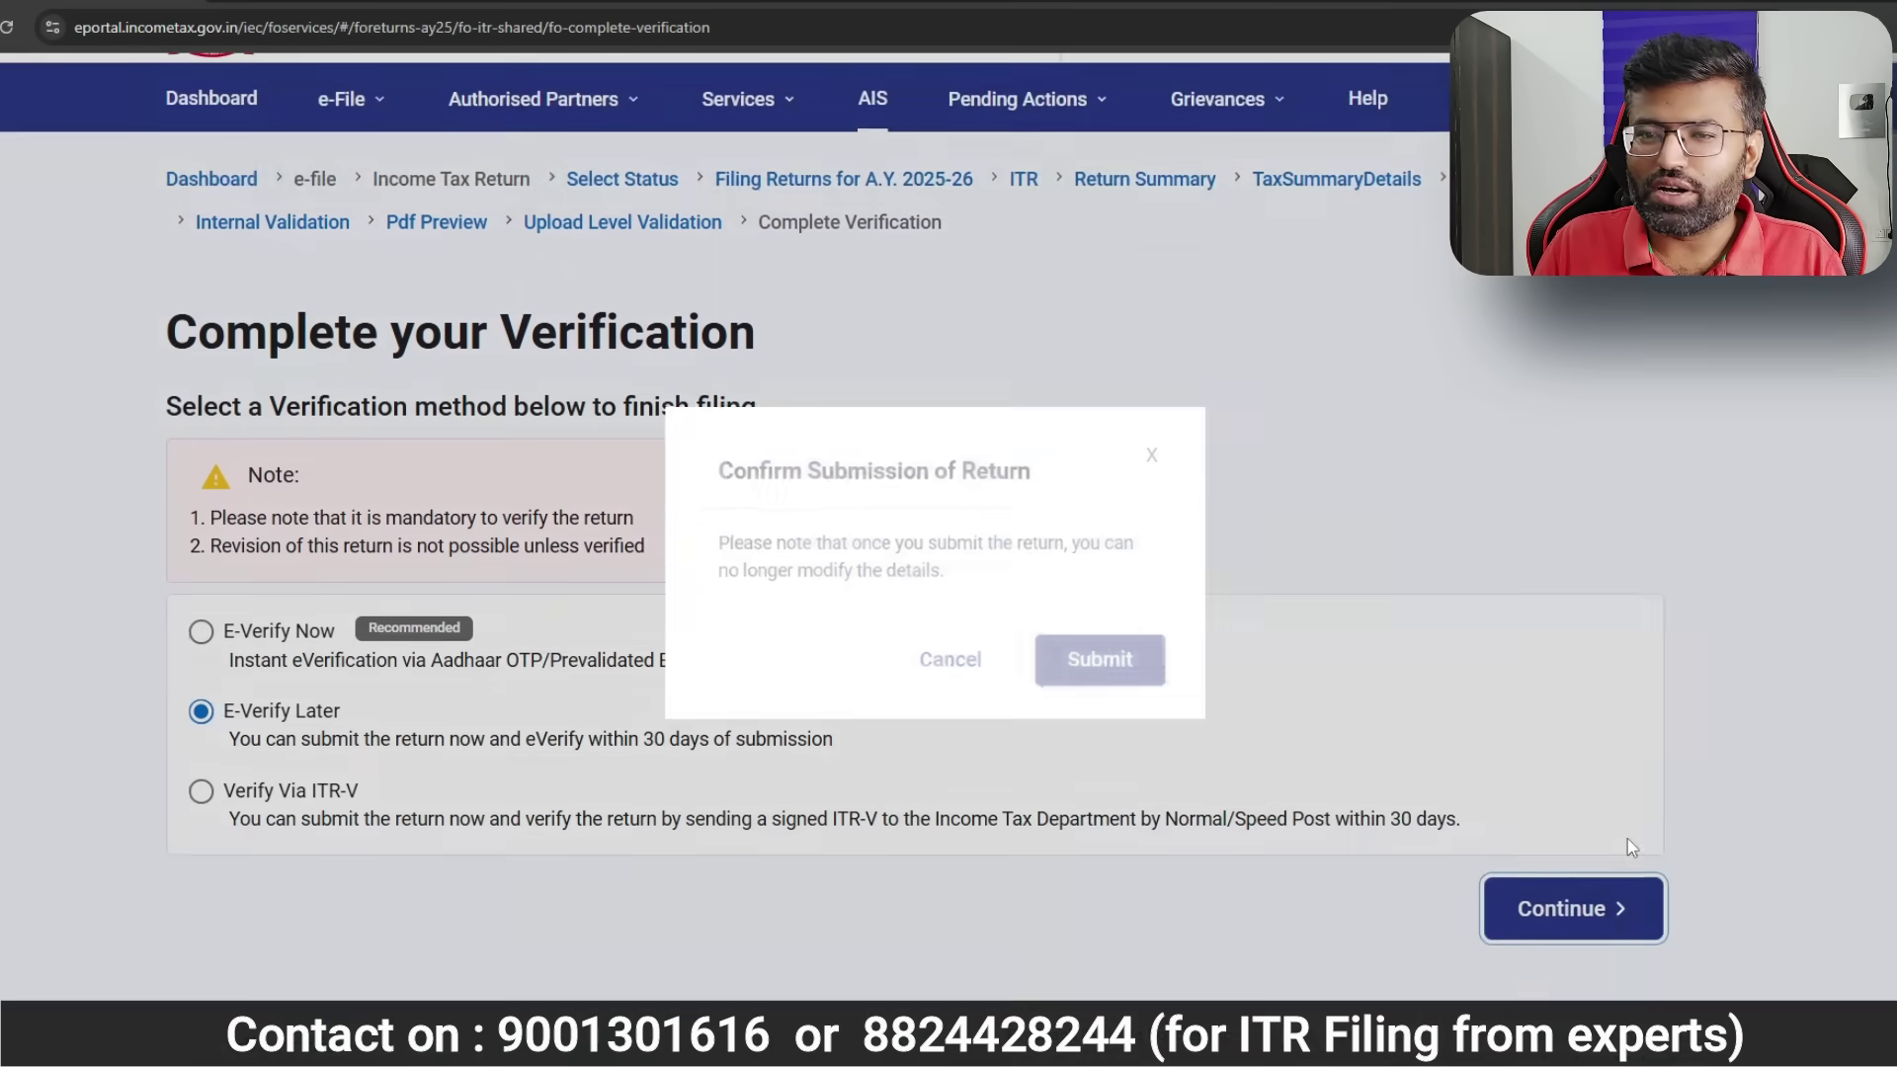
pyautogui.click(1107, 664)
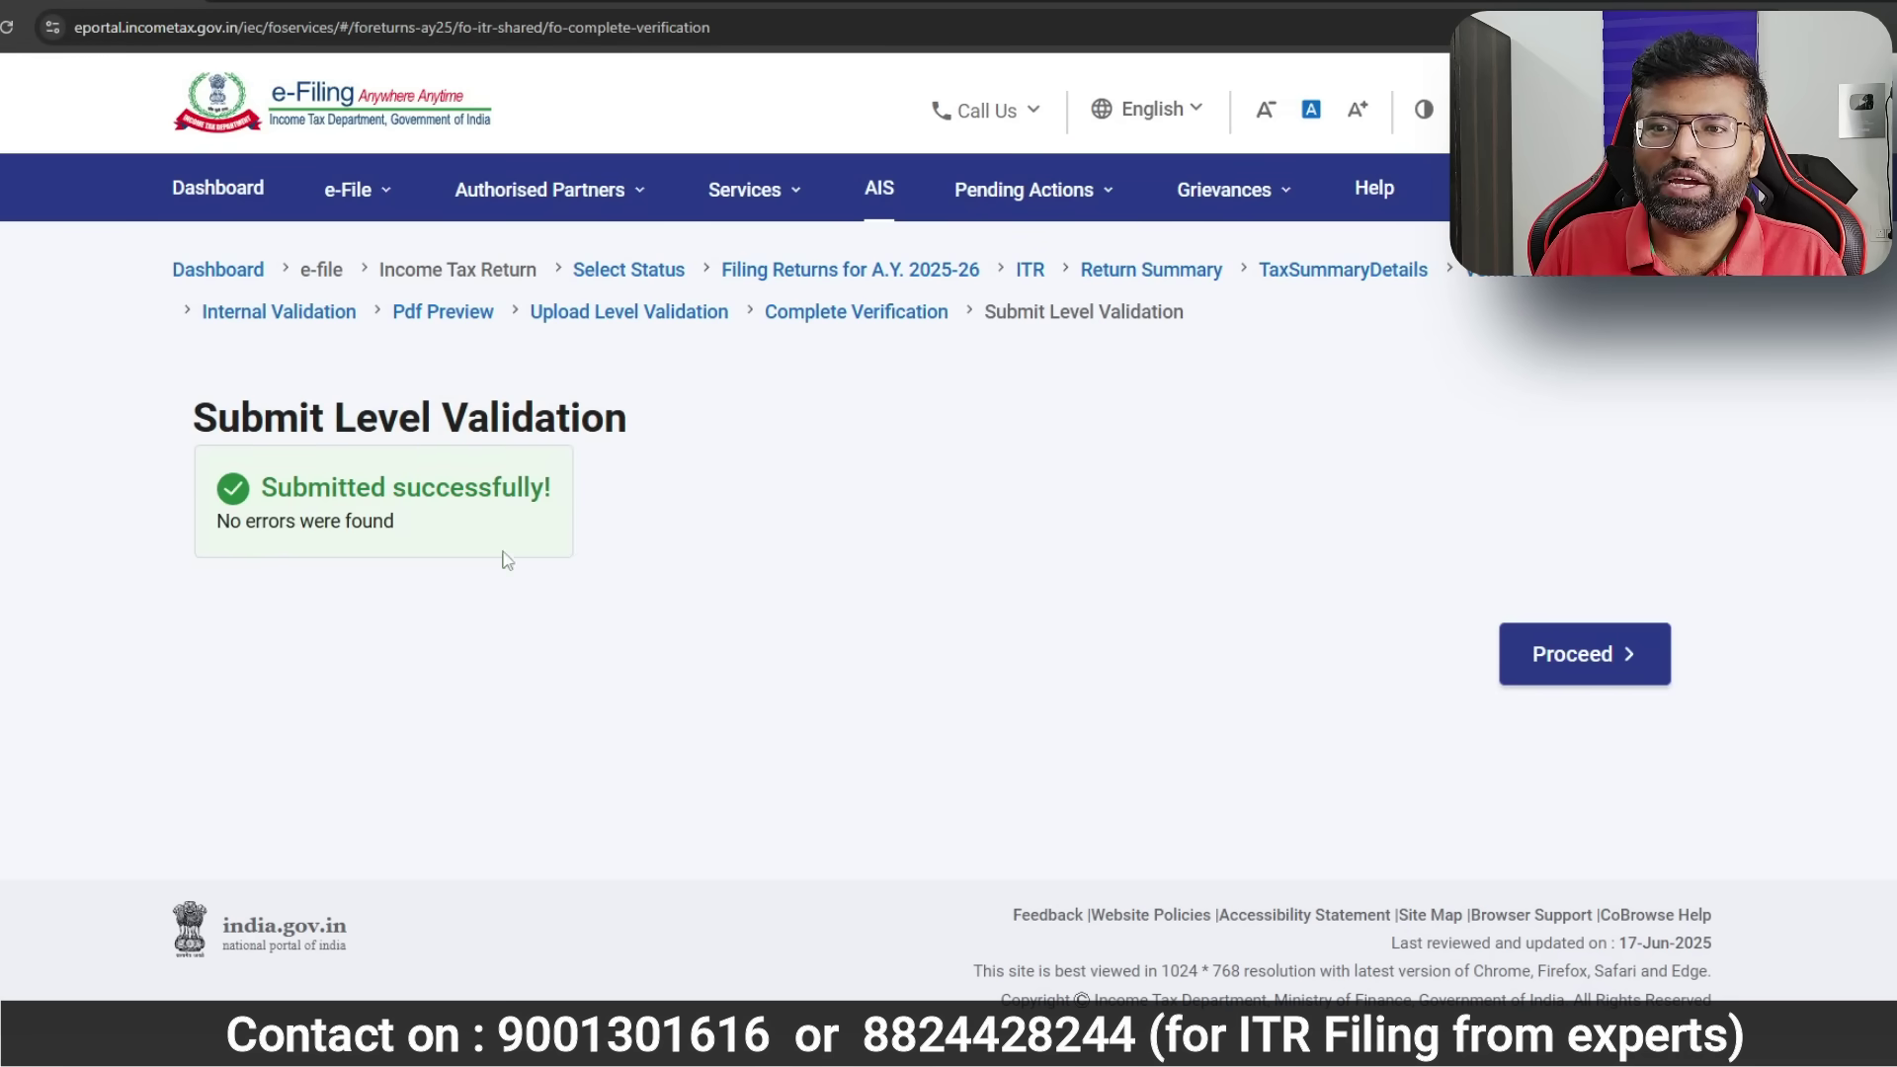
pyautogui.click(1625, 655)
# - Start e-verifying the AY 2025-26 ITR 1 from E-Verify Return using Aadhaar mobile OTP
pyautogui.click(351, 189)
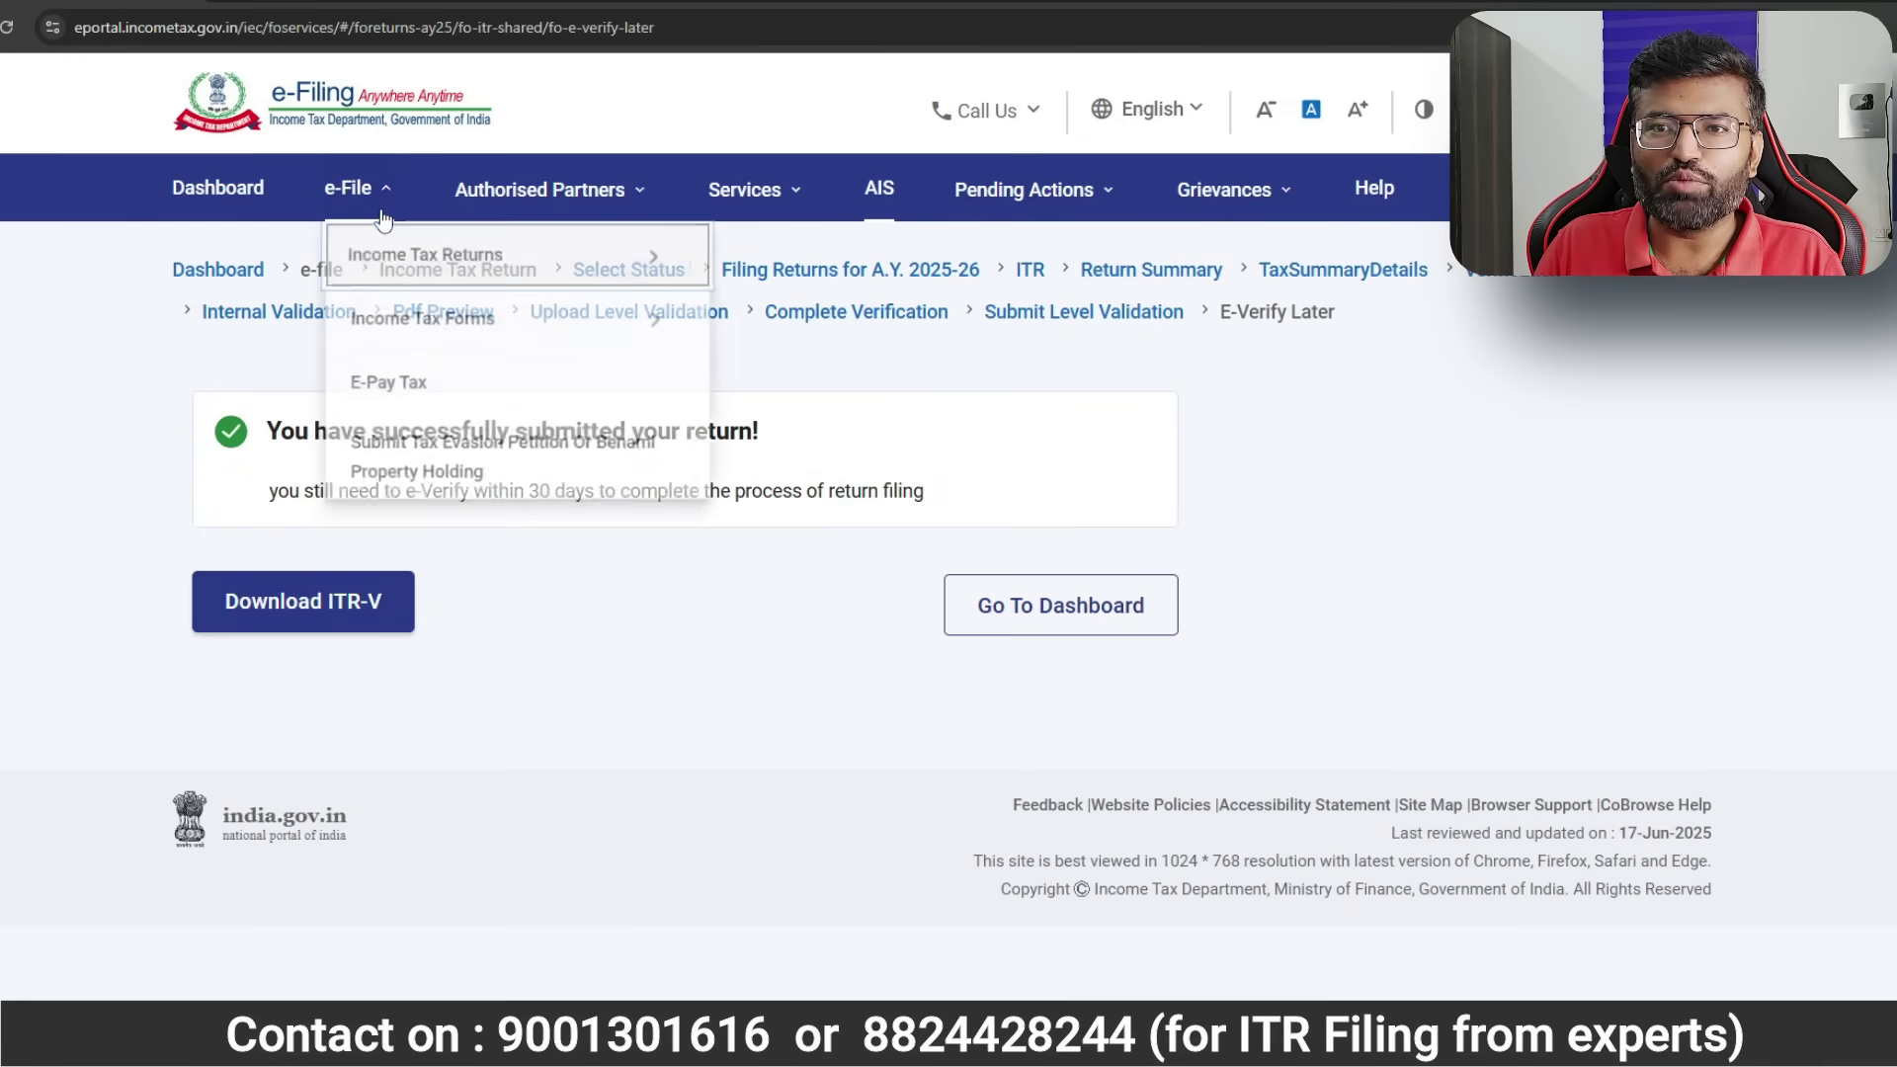
pyautogui.moveTo(374, 259)
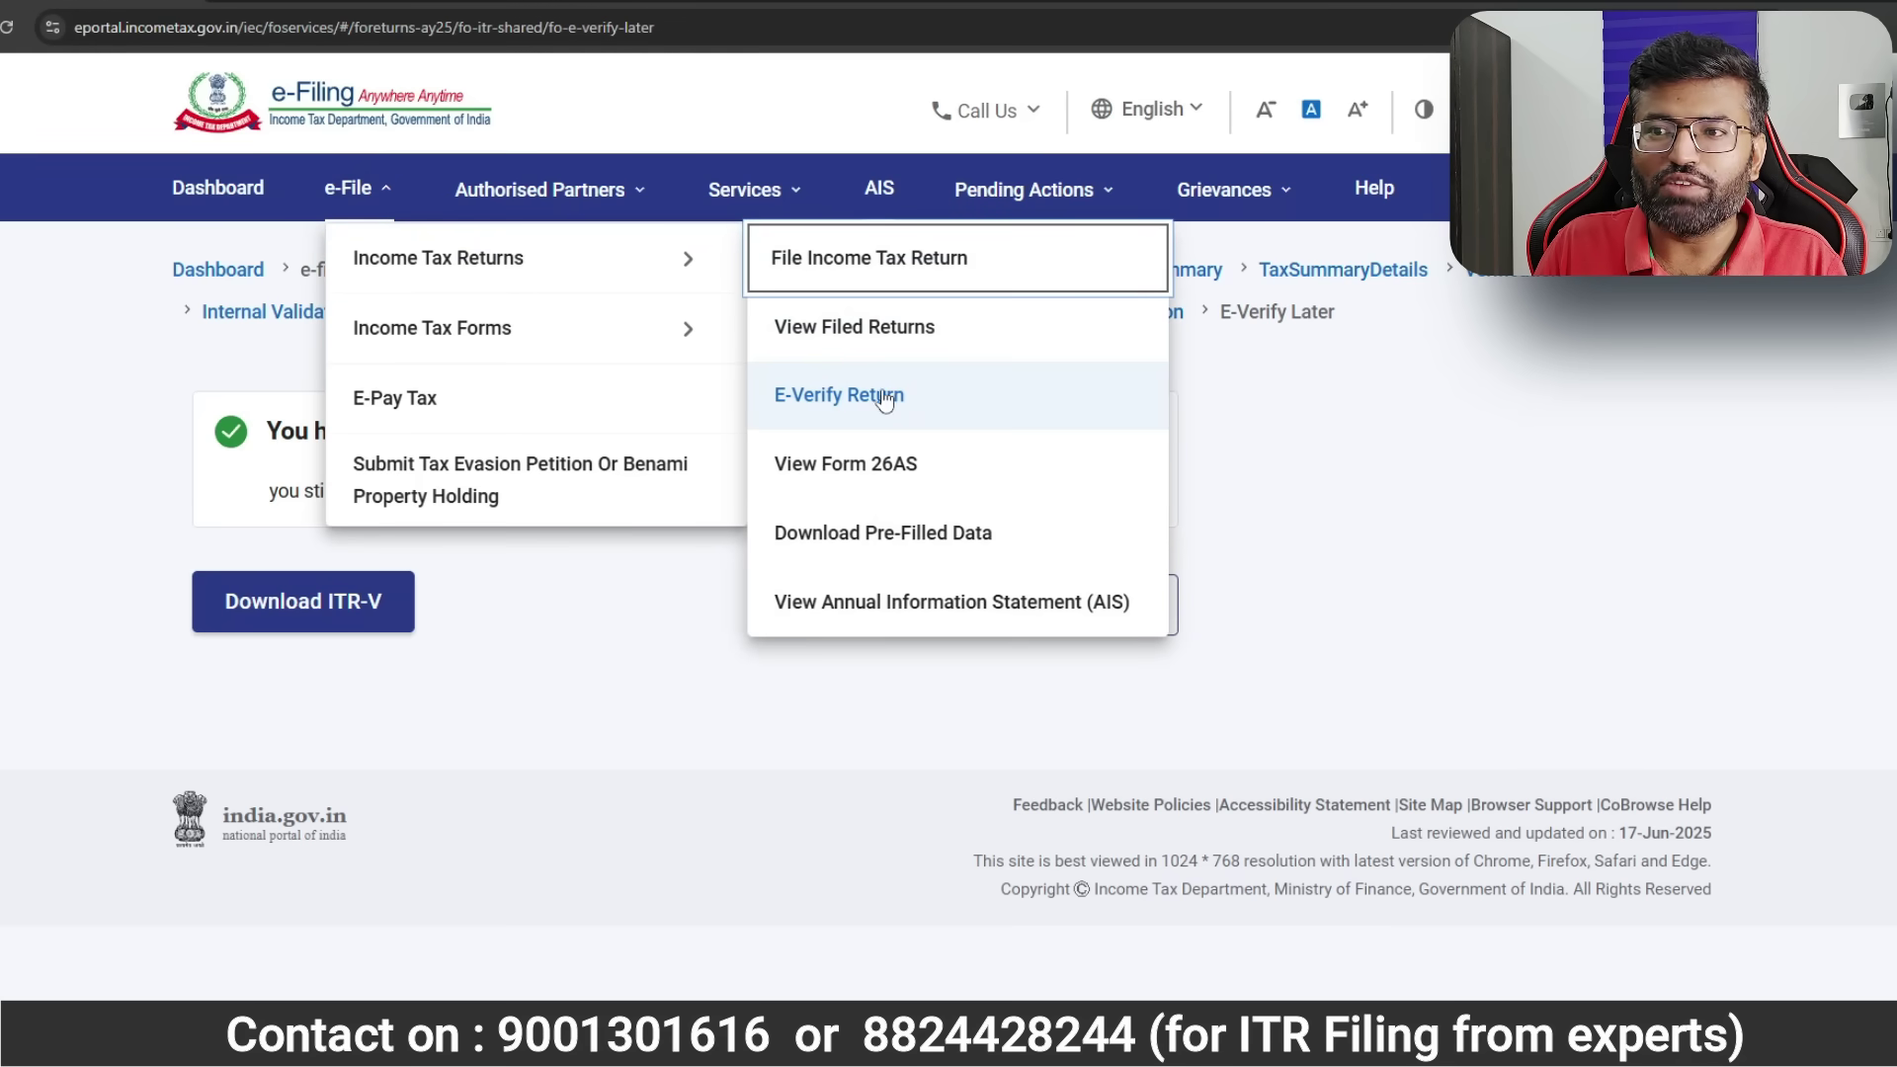
pyautogui.click(838, 404)
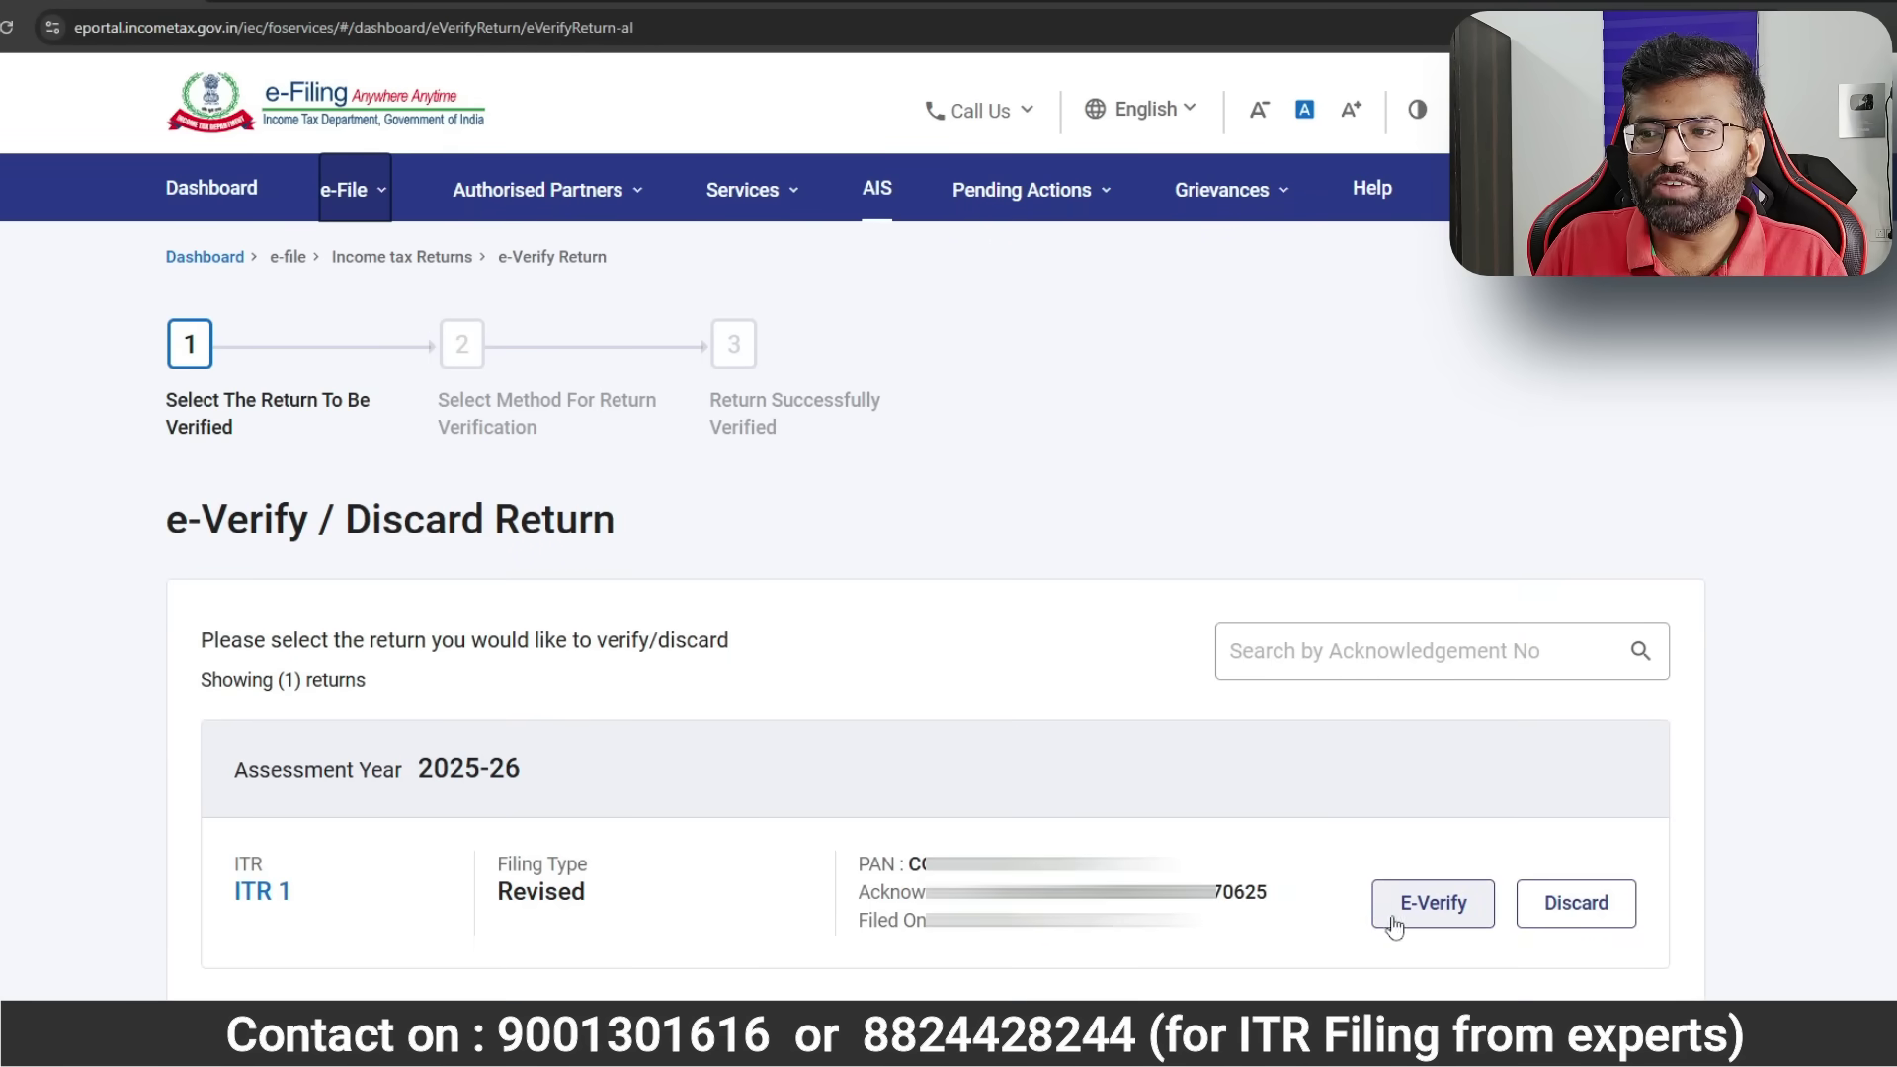
pyautogui.click(1461, 918)
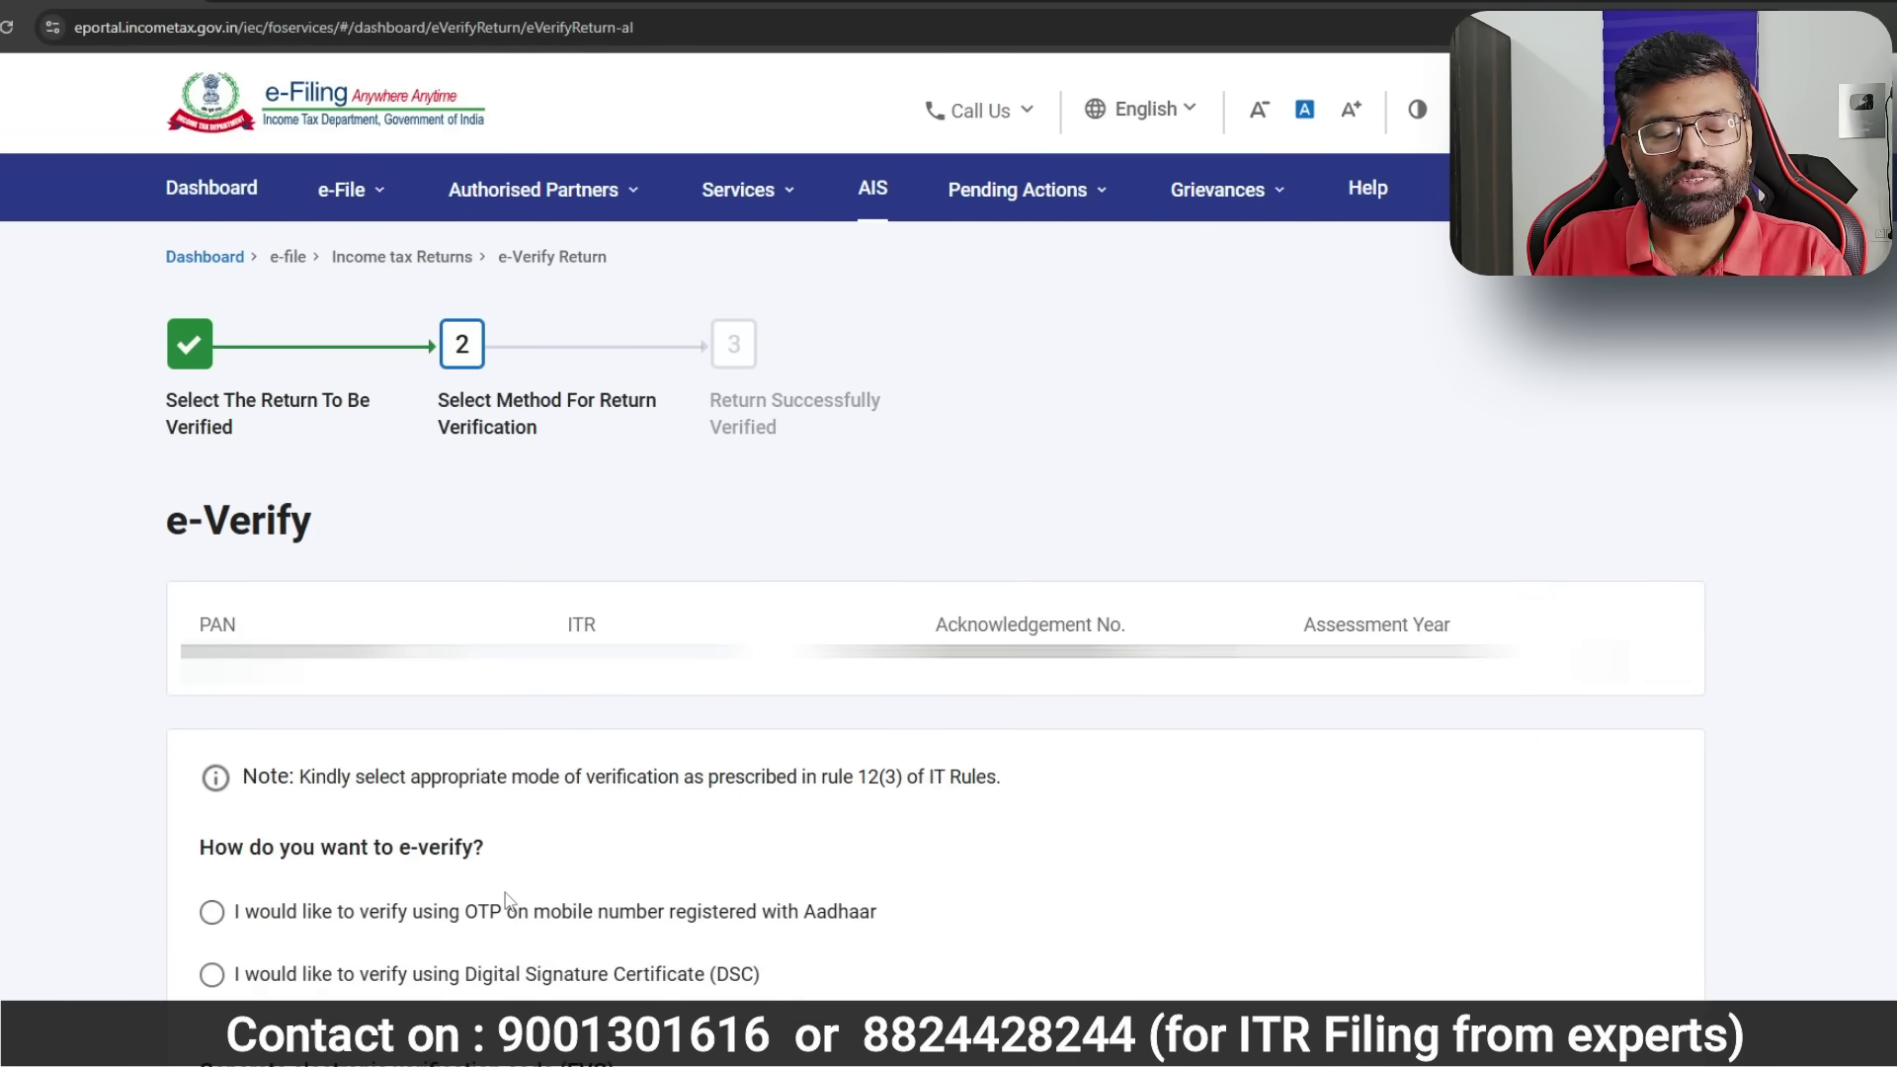
pyautogui.scroll(-5, 211, 458)
pyautogui.click(211, 413)
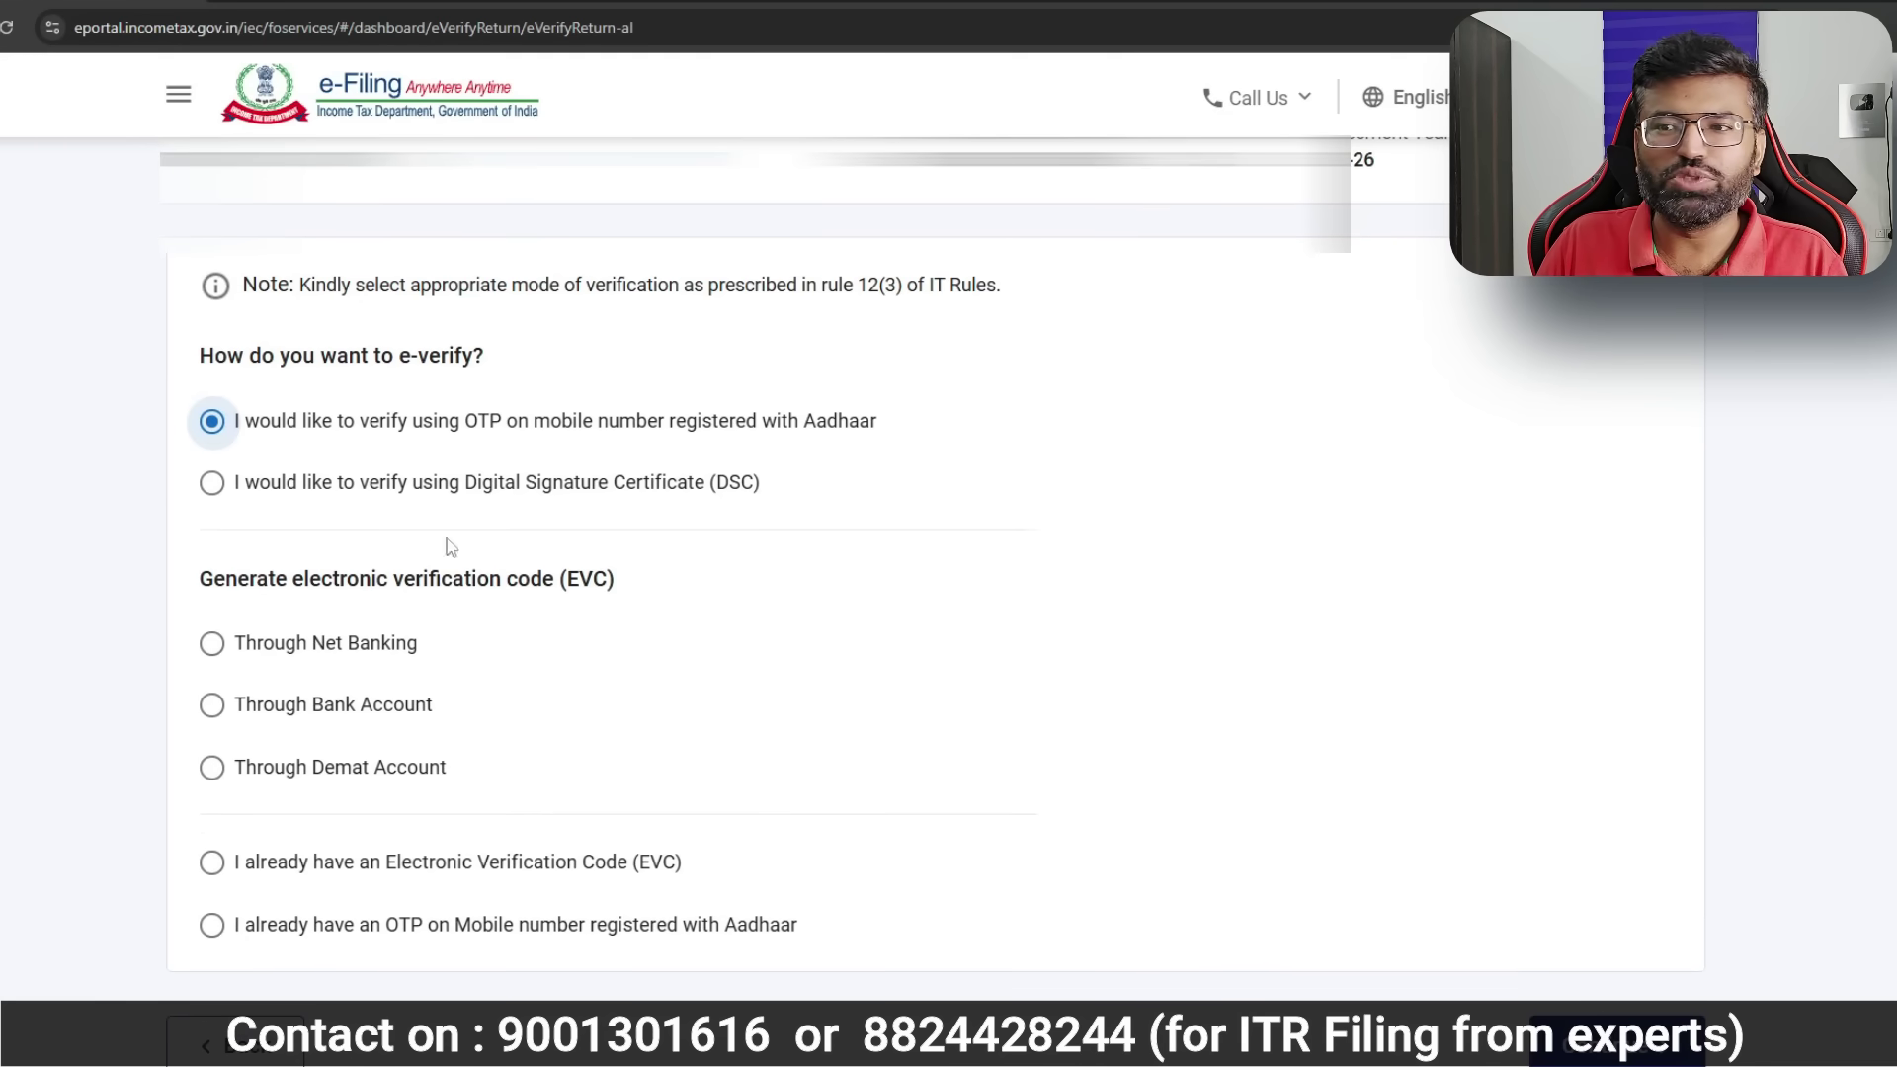